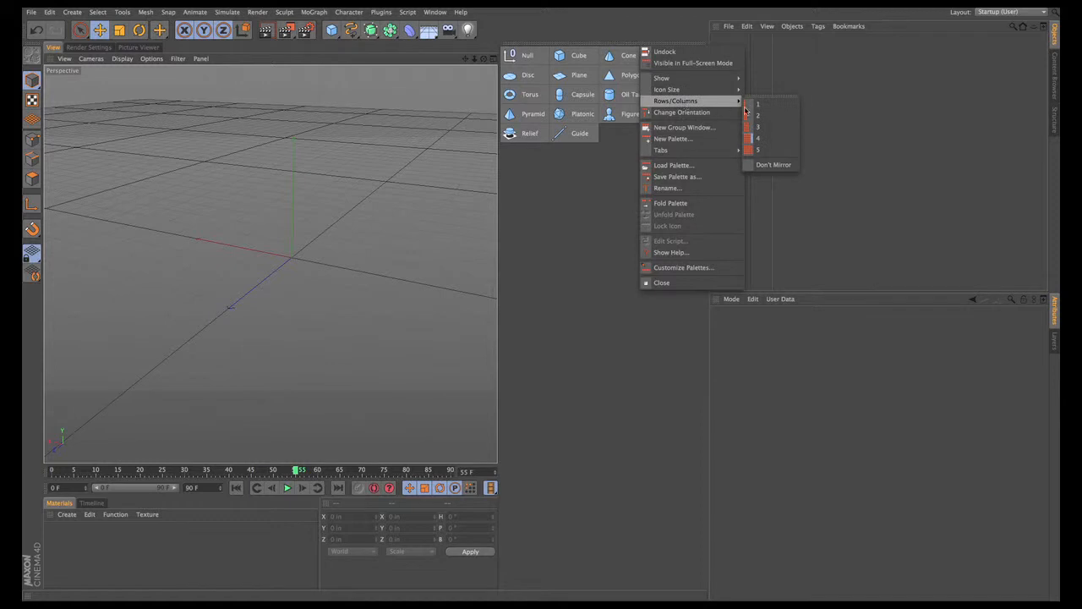
# Step: Arrange the docked primitives palette in a single column and add a disc object to the scene
pyautogui.click(747, 105)
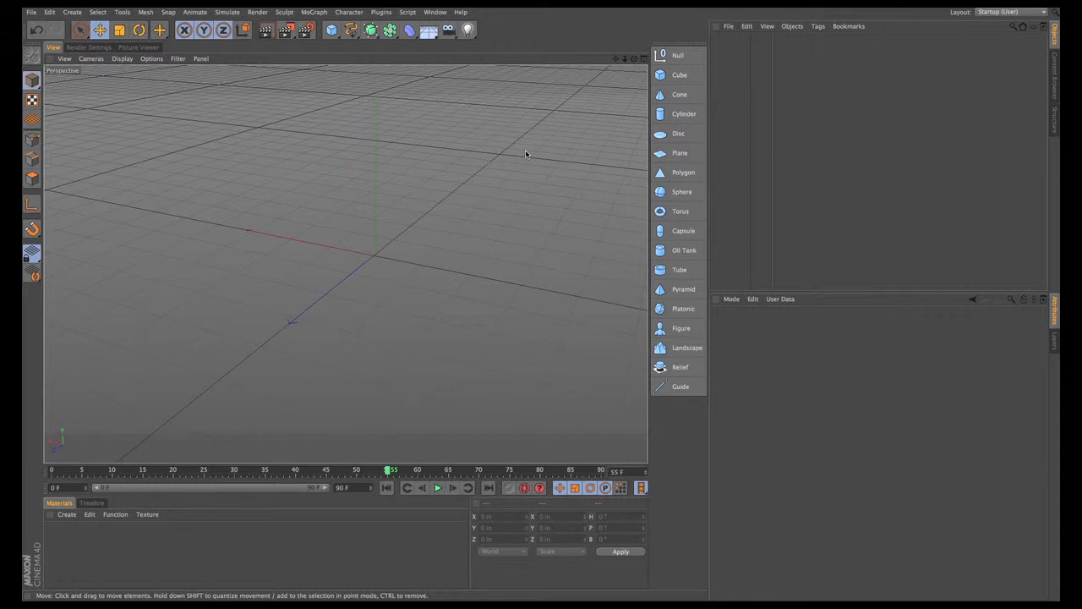
pyautogui.click(666, 135)
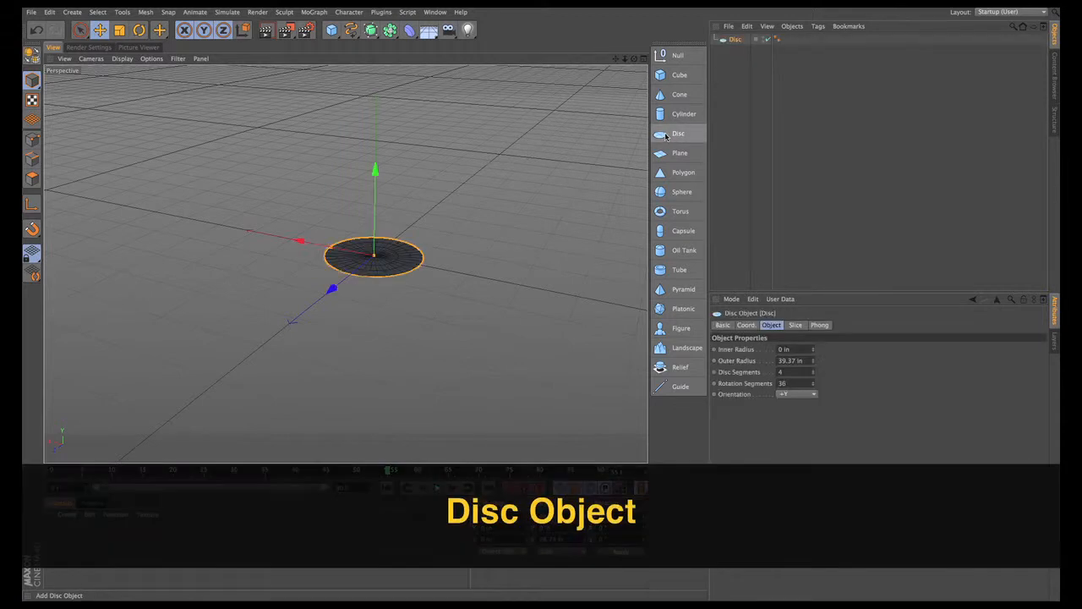
pyautogui.scroll(5, 530, 212)
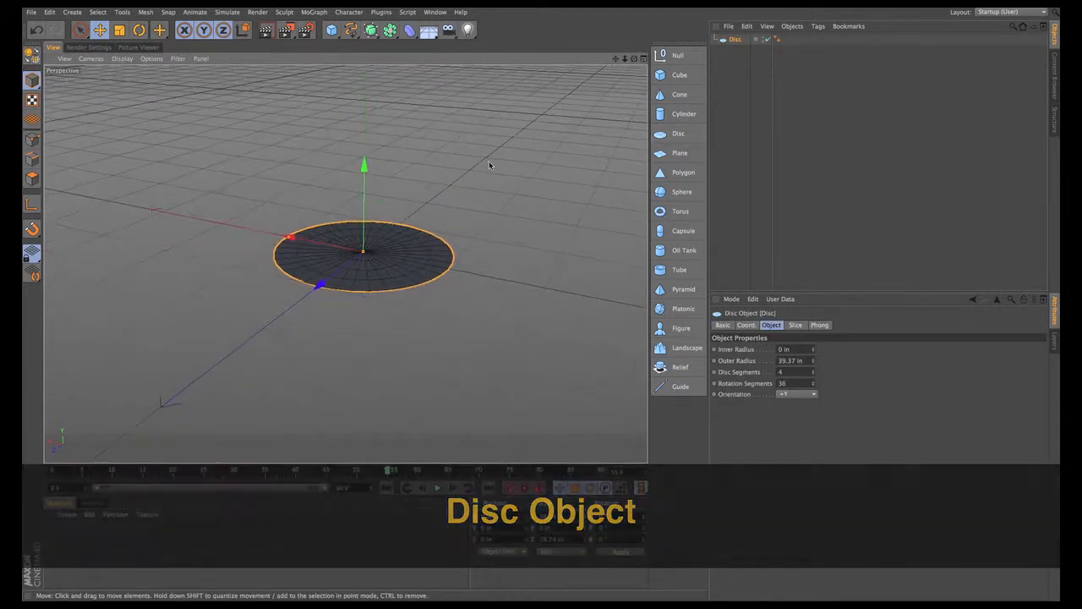
pyautogui.scroll(2, 488, 163)
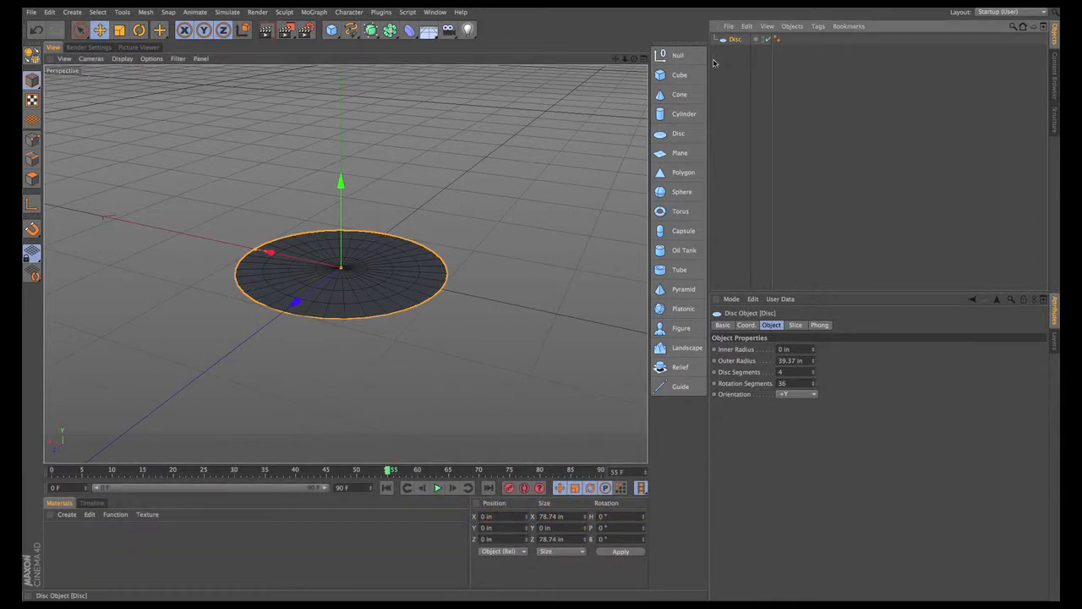
pyautogui.scroll(3, 464, 198)
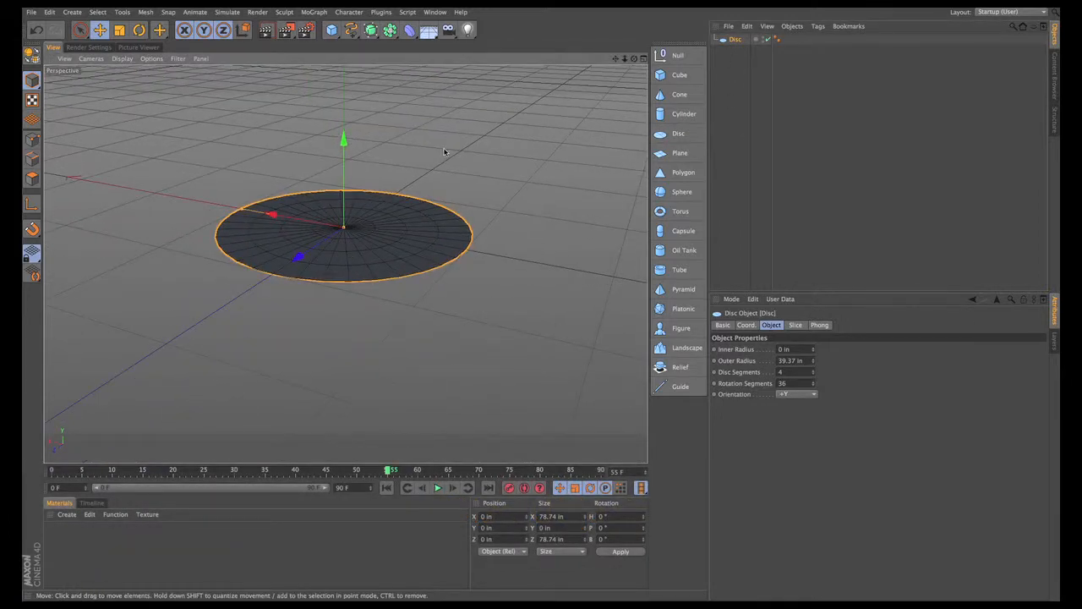
pyautogui.scroll(2, 445, 152)
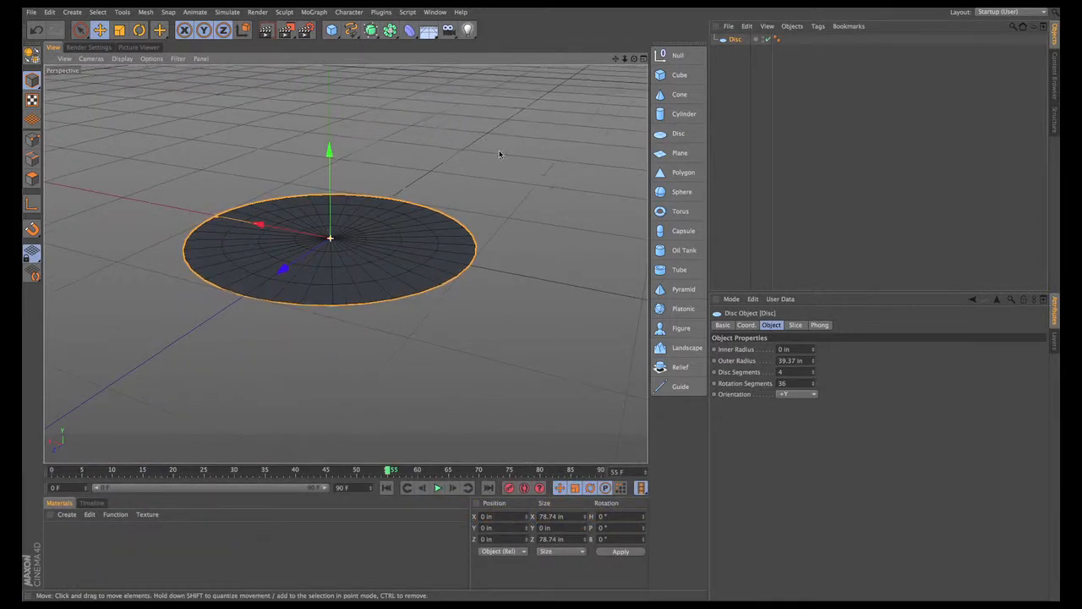
pyautogui.keyDown('alt'); pyautogui.moveTo(513, 160); pyautogui.dragTo(572, 146); pyautogui.keyUp('alt')
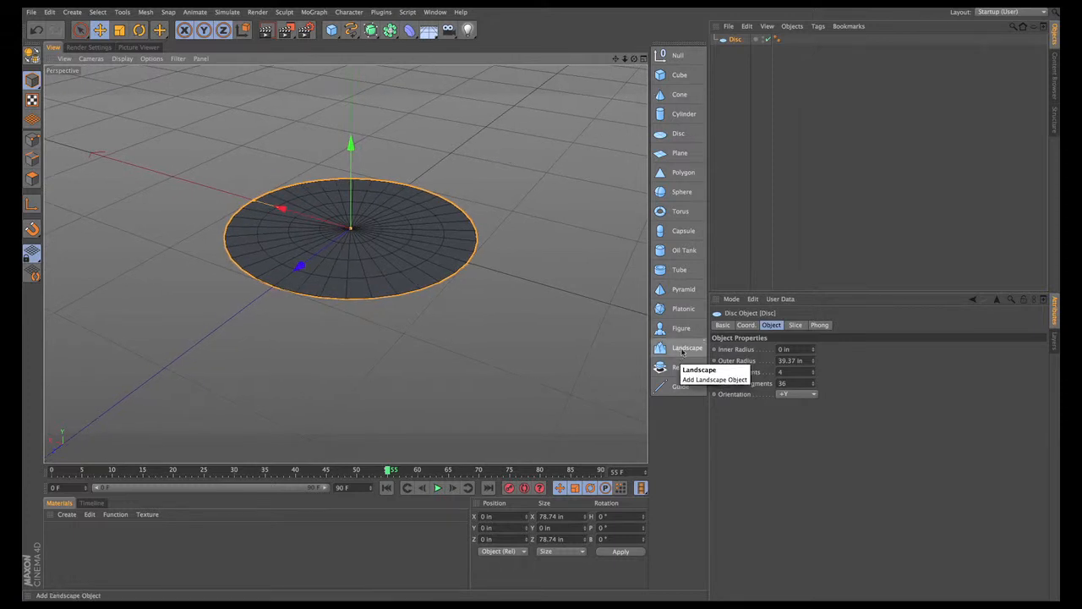
# Step: Set the disc's outer radius to 69.37 in and its inner radius to 30 in
pyautogui.moveTo(863, 293); pyautogui.dragTo(860, 254)
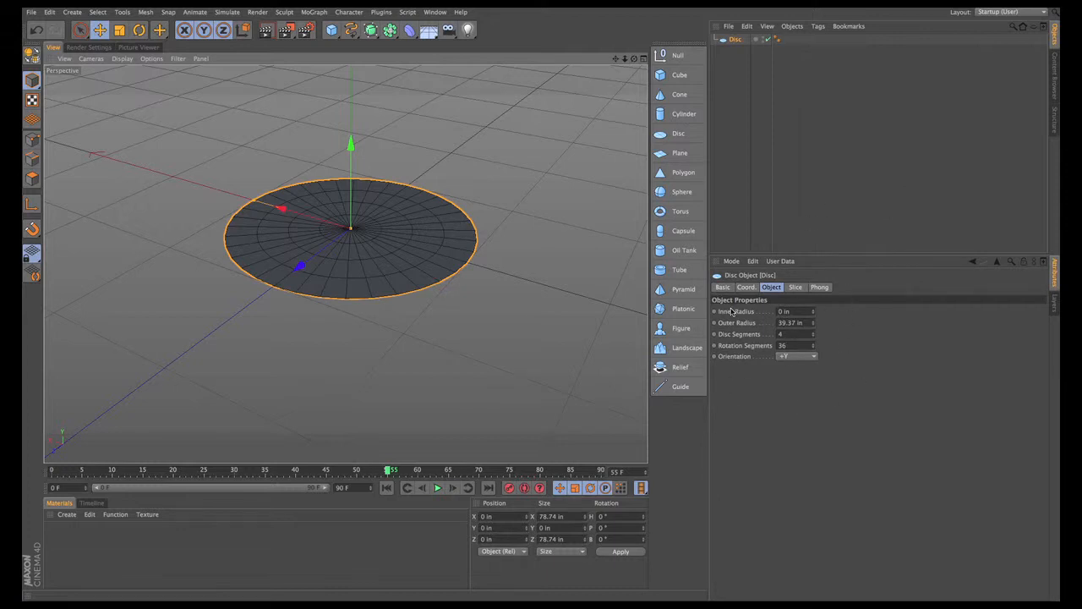
pyautogui.moveTo(813, 325); pyautogui.dragTo(839, 323)
pyautogui.scroll(-1, 383, 278)
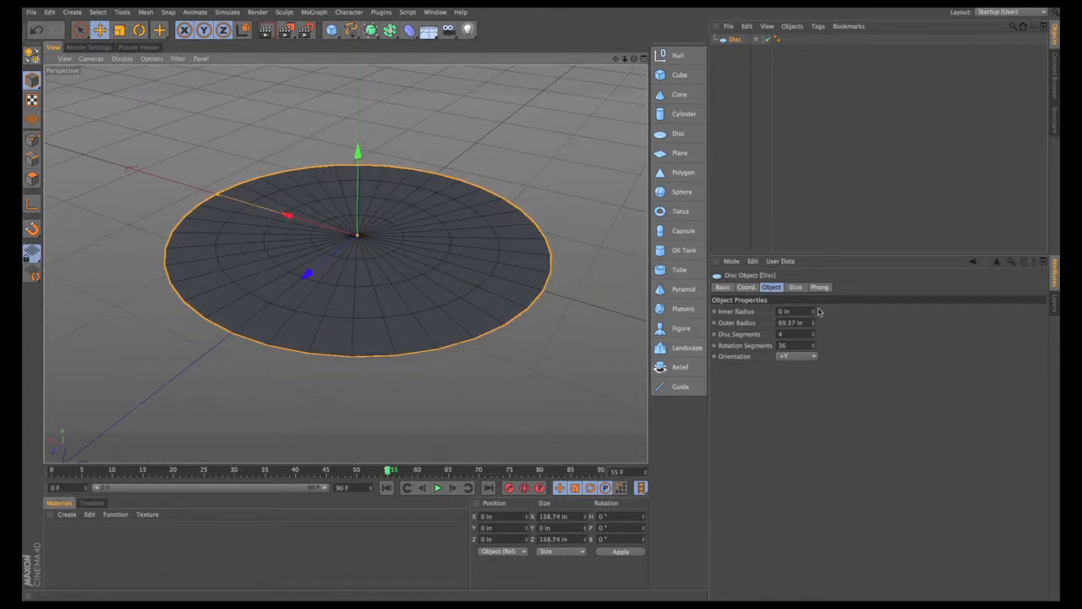
pyautogui.moveTo(814, 313); pyautogui.dragTo(844, 311)
# Step: Raise the disc segments to 8
pyautogui.click(814, 335)
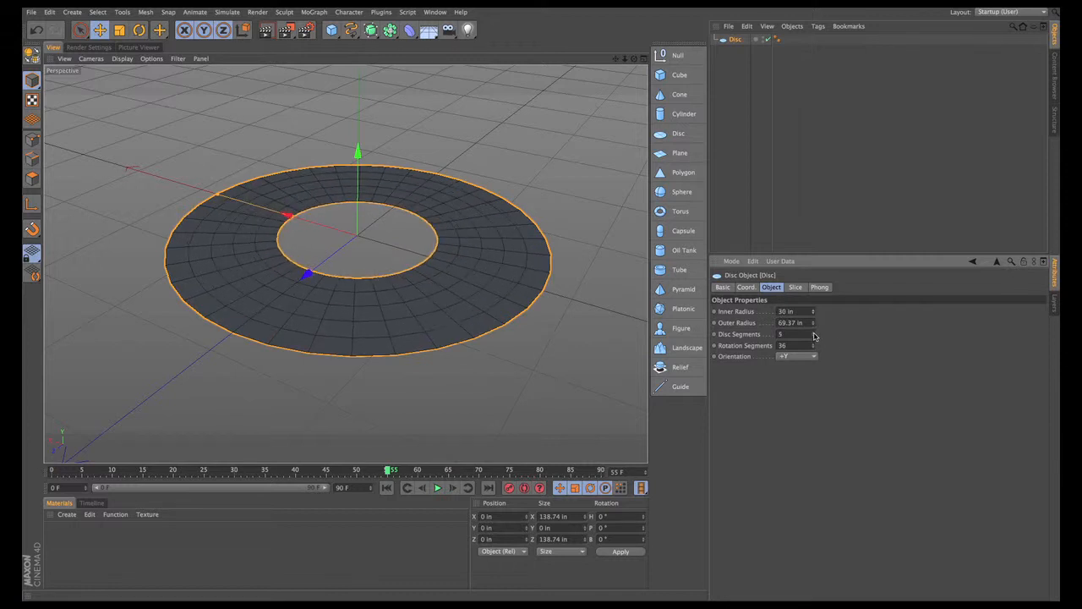
pyautogui.click(814, 335)
pyautogui.click(815, 334)
pyautogui.click(815, 335)
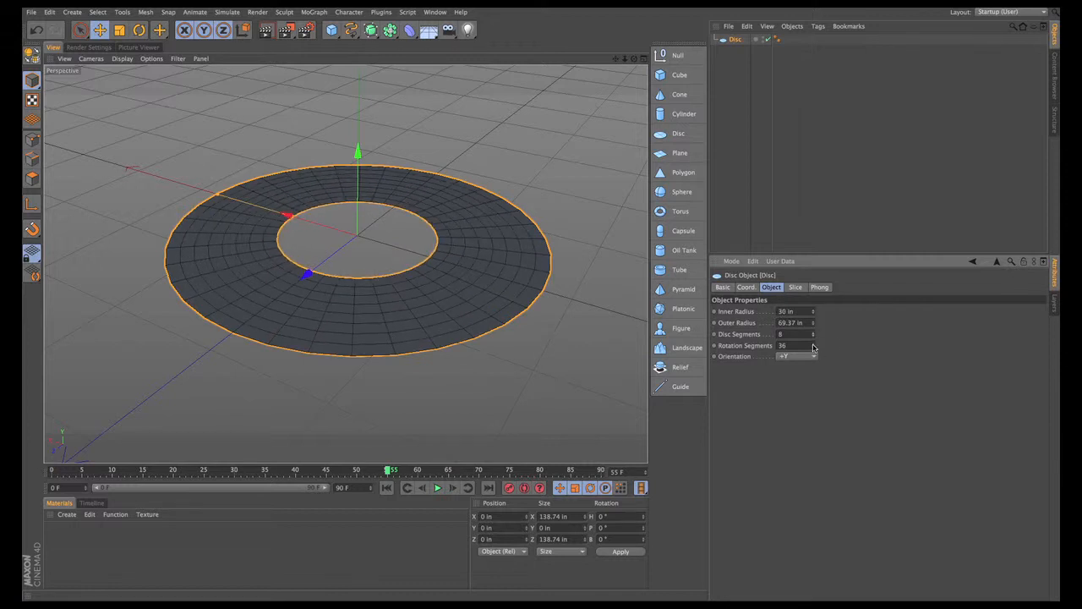
# Step: Lower the disc's rotation segments to 10 for an angular outline and raise them to 45
pyautogui.click(813, 344)
pyautogui.click(814, 344)
pyautogui.click(814, 344)
pyautogui.click(814, 344)
pyautogui.moveTo(815, 347); pyautogui.dragTo(774, 346)
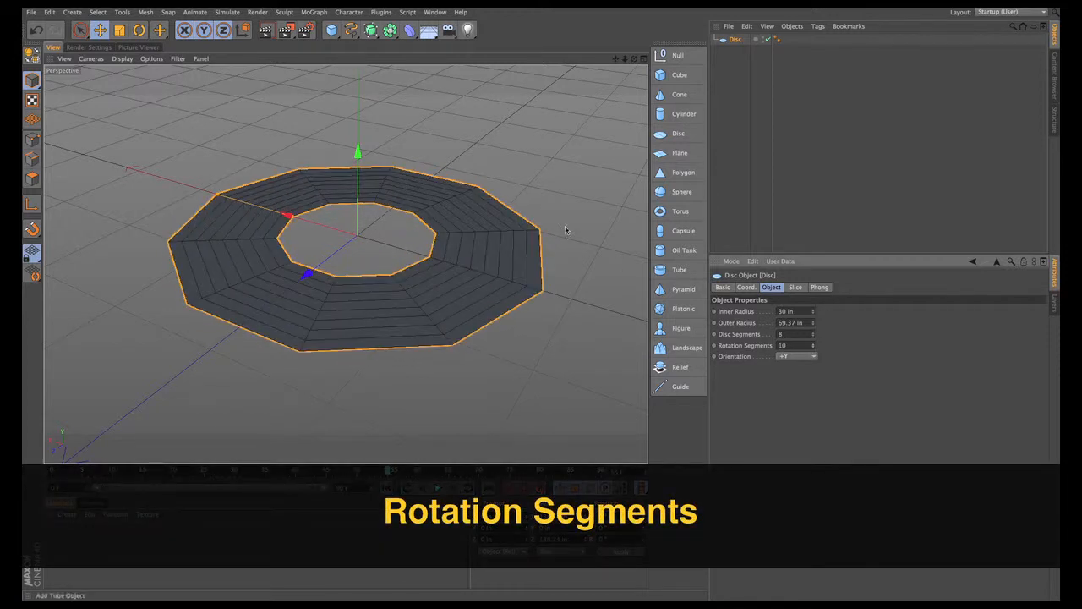
pyautogui.keyDown('alt'); pyautogui.moveTo(501, 188); pyautogui.dragTo(520, 188, button='right'); pyautogui.keyUp('alt')
pyautogui.keyDown('alt'); pyautogui.moveTo(519, 188); pyautogui.dragTo(528, 196); pyautogui.keyUp('alt')
pyautogui.keyDown('alt'); pyautogui.moveTo(527, 196); pyautogui.dragTo(535, 184, button='middle'); pyautogui.keyUp('alt')
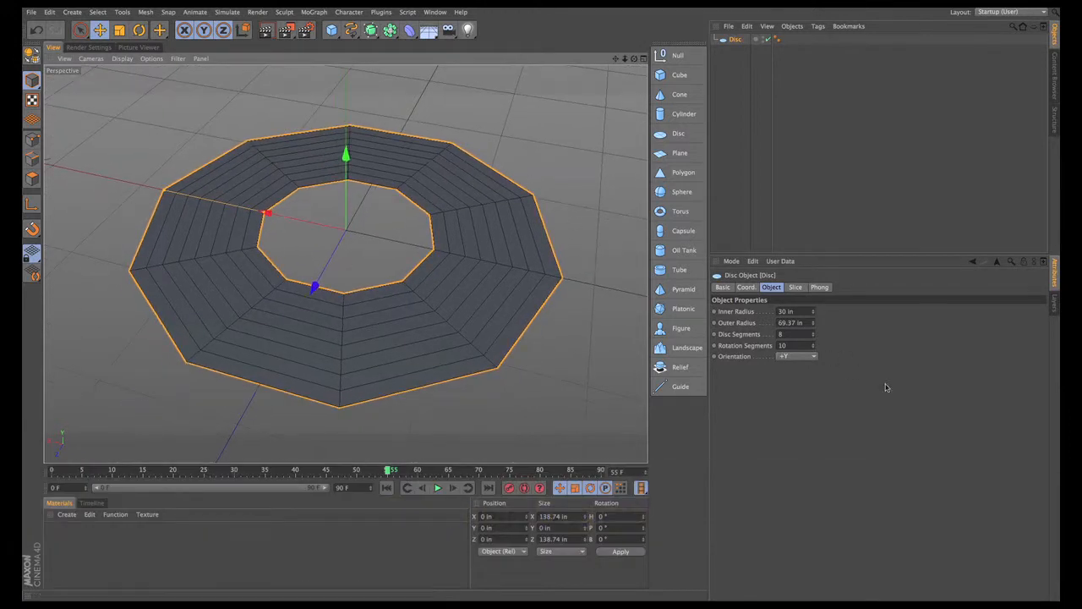
pyautogui.moveTo(814, 347); pyautogui.dragTo(844, 346)
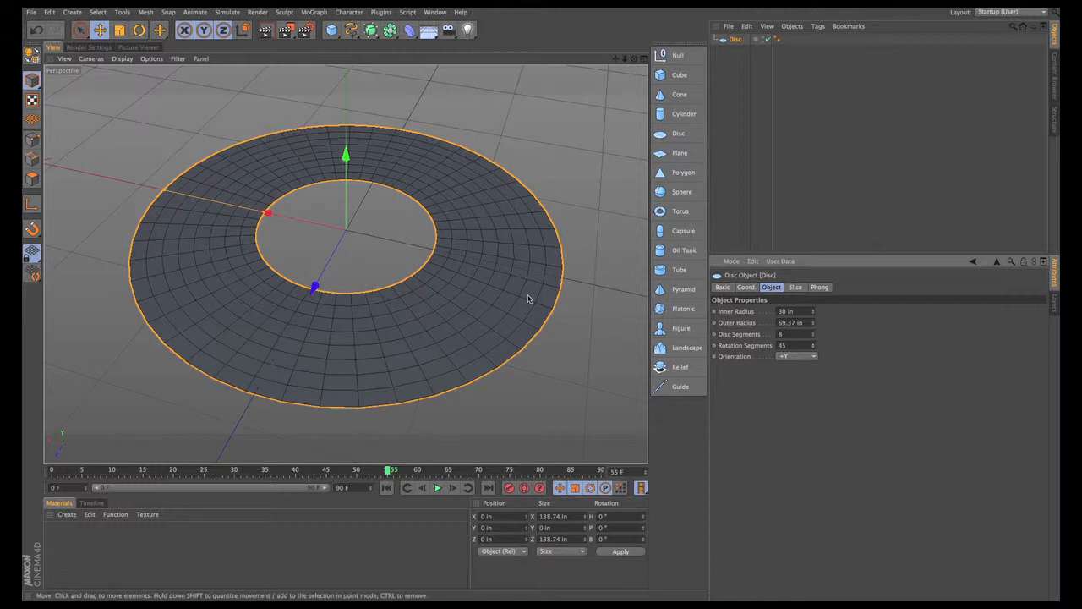
pyautogui.scroll(-3, 507, 292)
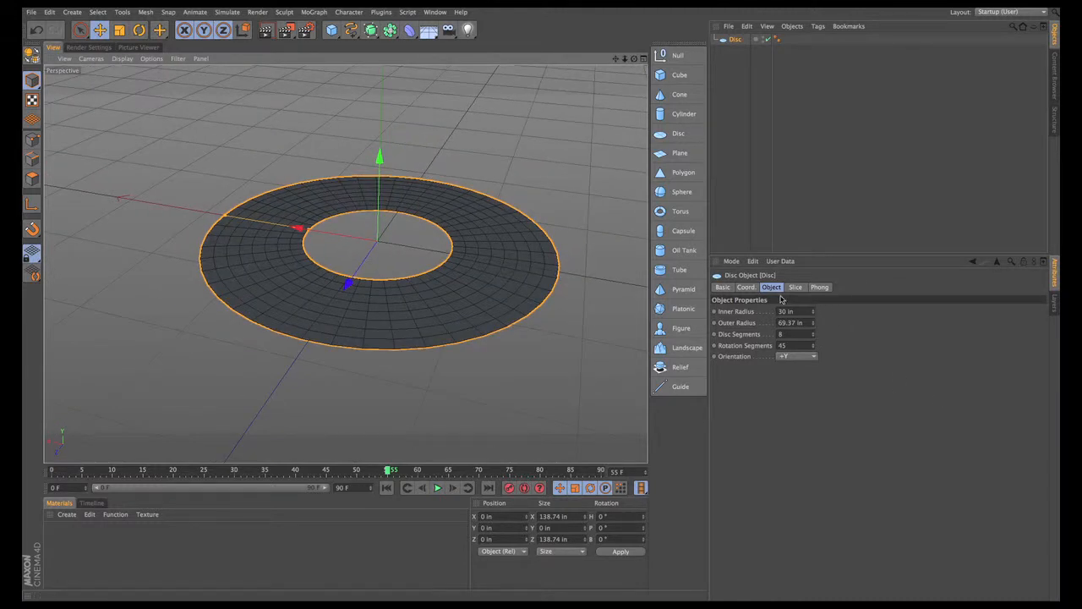
# Step: Show the disc's object and slice properties together, enable slicing and adjust the slice's end angle
pyautogui.click(796, 287)
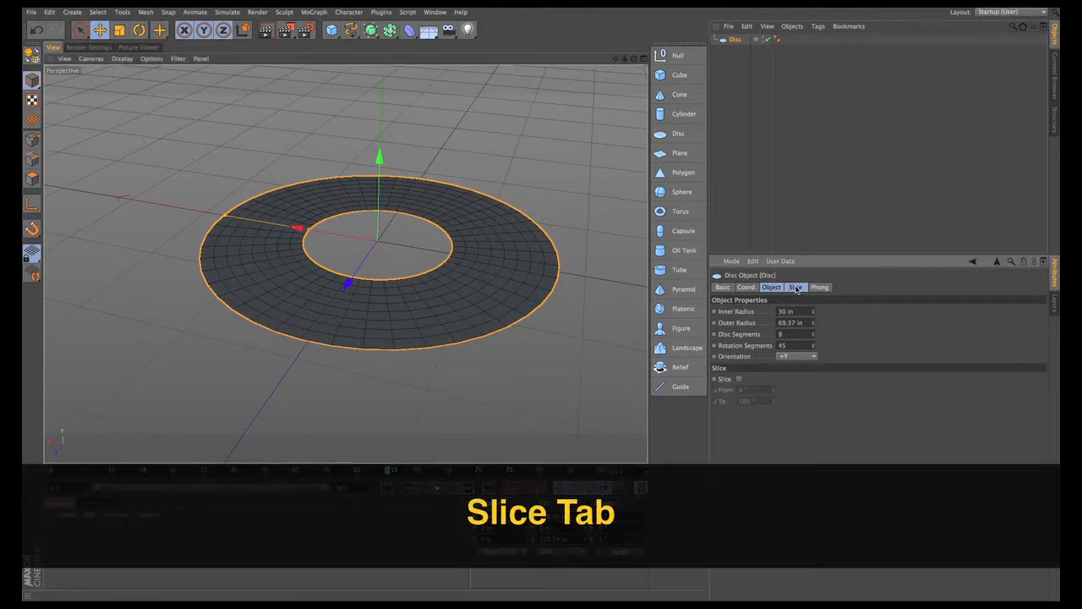
pyautogui.click(796, 288)
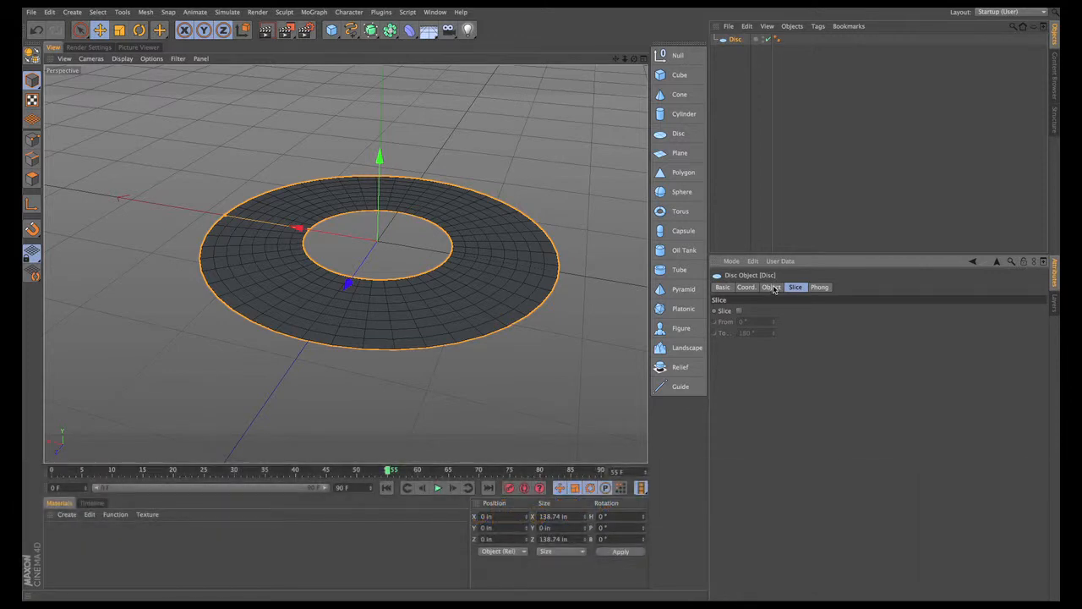
pyautogui.click(773, 288)
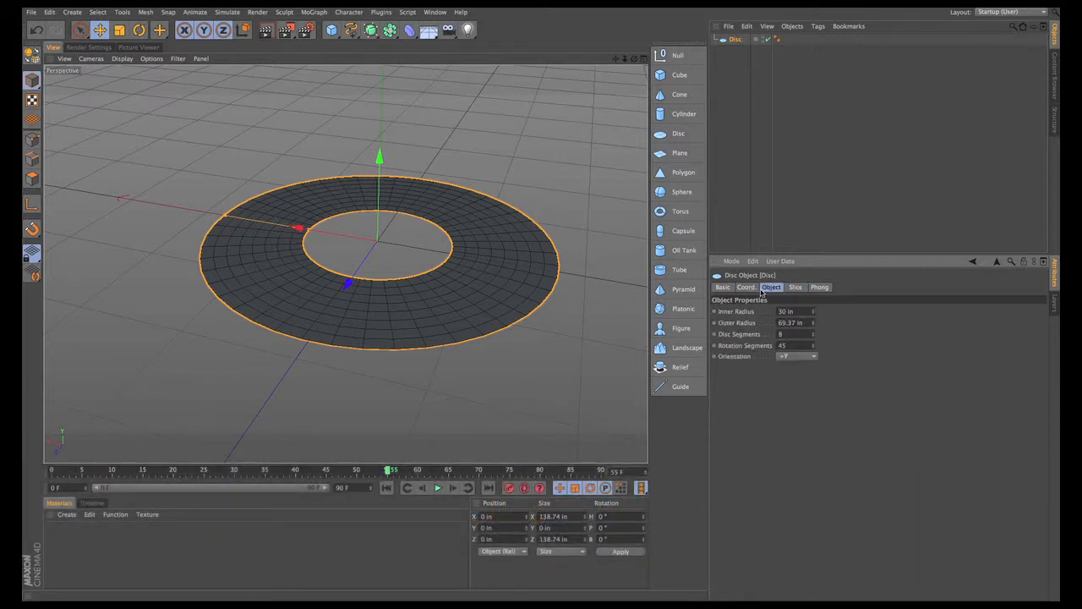
pyautogui.keyDown('shift'); pyautogui.click(796, 287); pyautogui.keyUp('shift')
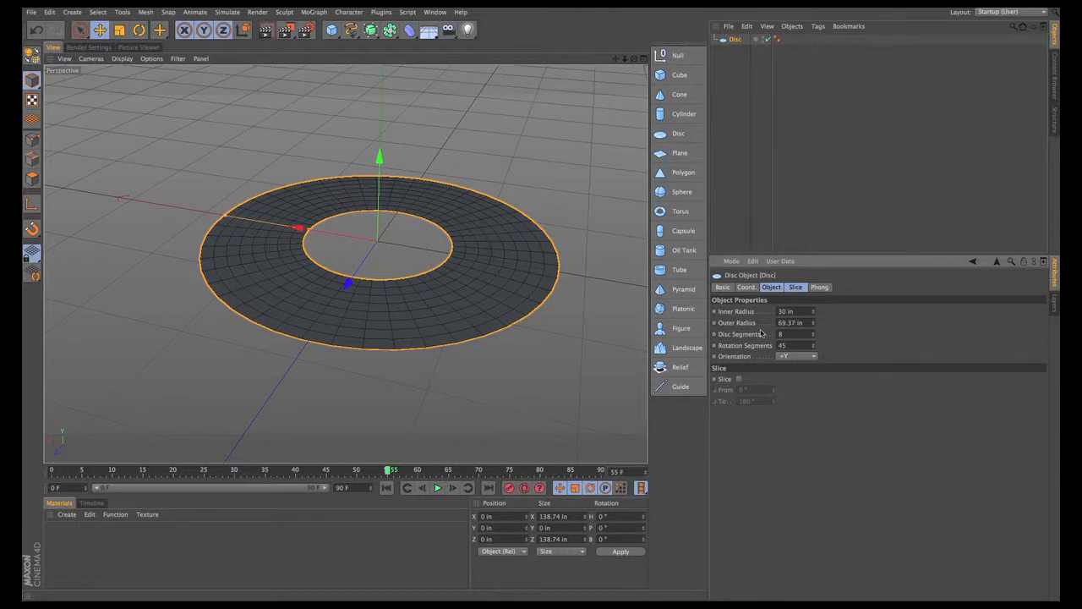
pyautogui.click(739, 379)
pyautogui.keyDown('alt'); pyautogui.moveTo(573, 338); pyautogui.dragTo(464, 304); pyautogui.keyUp('alt')
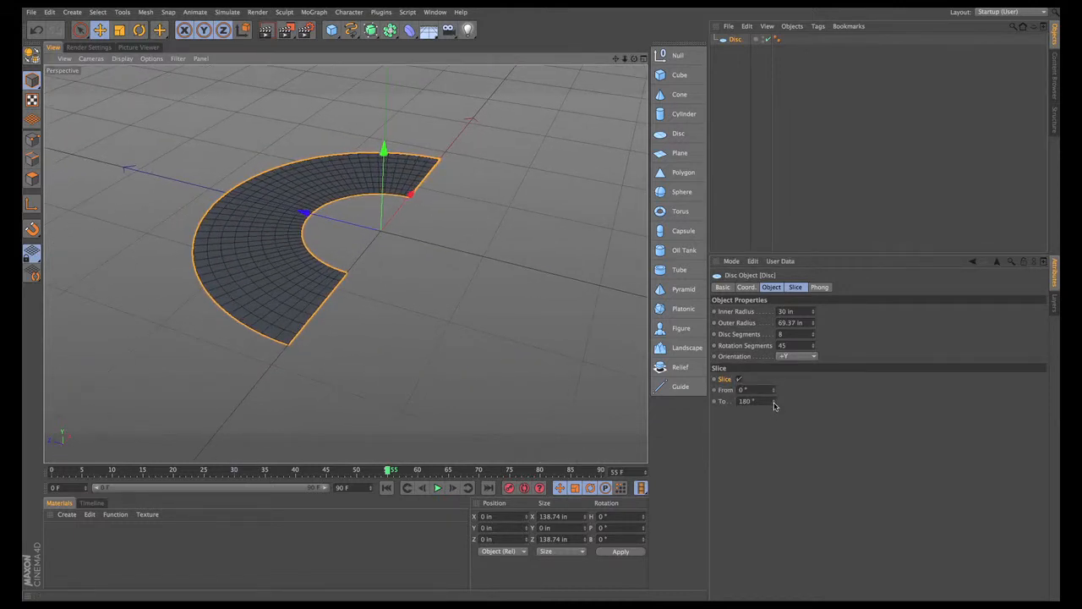
pyautogui.moveTo(774, 403)
pyautogui.mouseDown()
pyautogui.moveTo(778, 378)
pyautogui.moveTo(777, 418)
pyautogui.mouseUp()
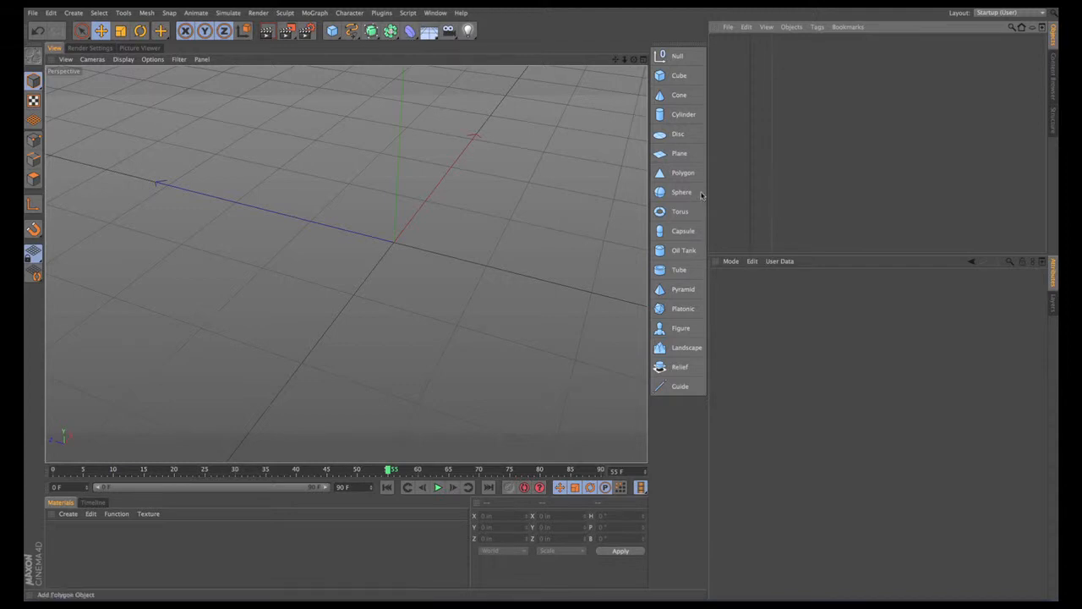
# Step: Add a torus object to the empty scene
pyautogui.click(680, 212)
pyautogui.scroll(-3, 371, 196)
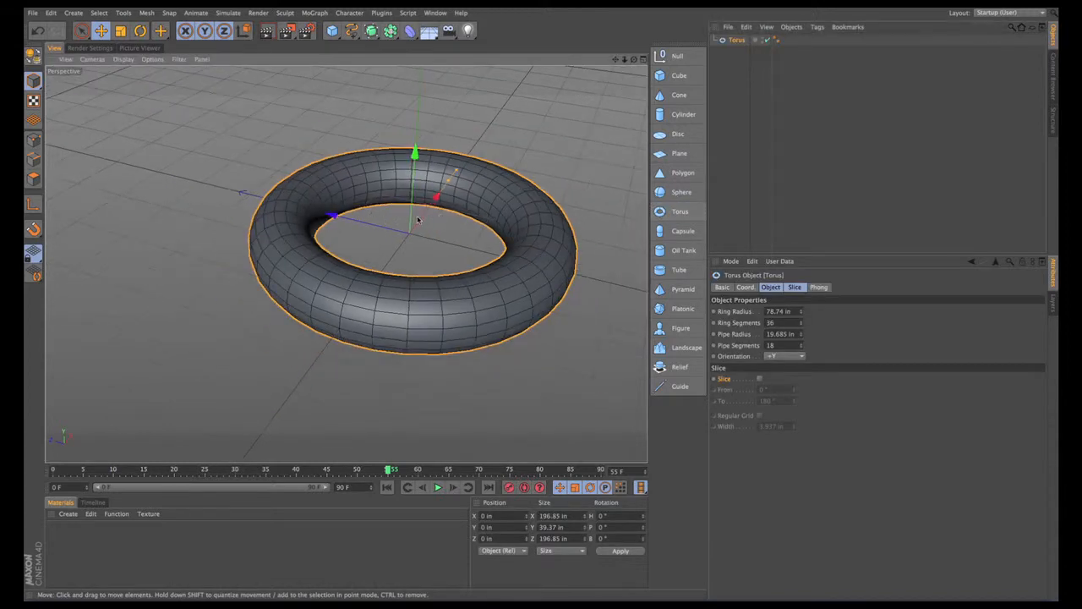
pyautogui.keyDown('alt'); pyautogui.moveTo(371, 196); pyautogui.dragTo(468, 220); pyautogui.keyUp('alt')
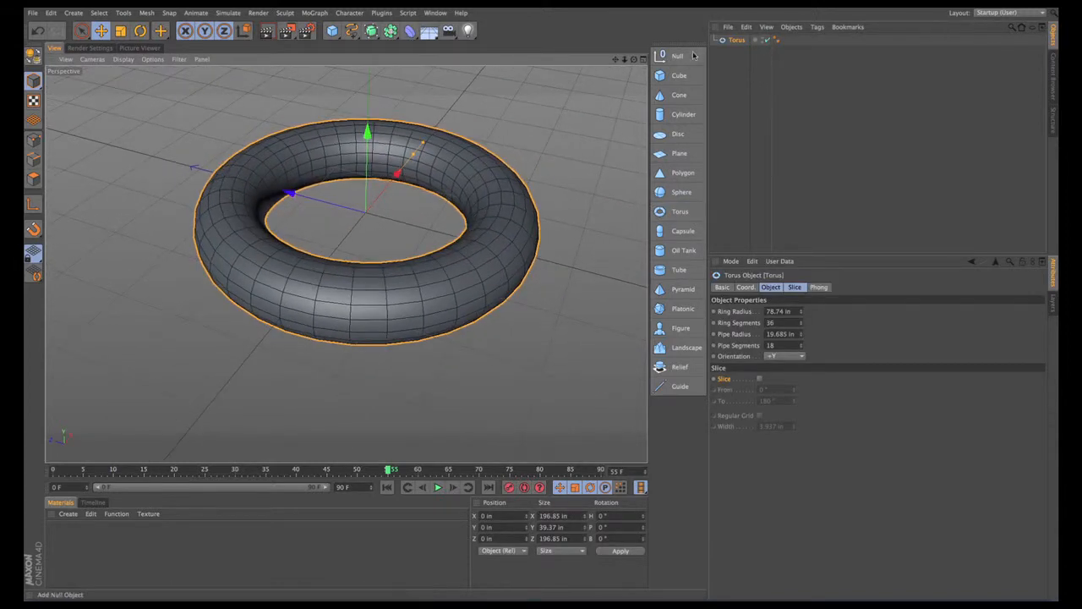
# Step: Enable slicing on the torus to inspect its cut ends and turn the slice off again
pyautogui.click(759, 378)
pyautogui.keyDown('alt'); pyautogui.moveTo(457, 291); pyautogui.dragTo(497, 307); pyautogui.keyUp('alt')
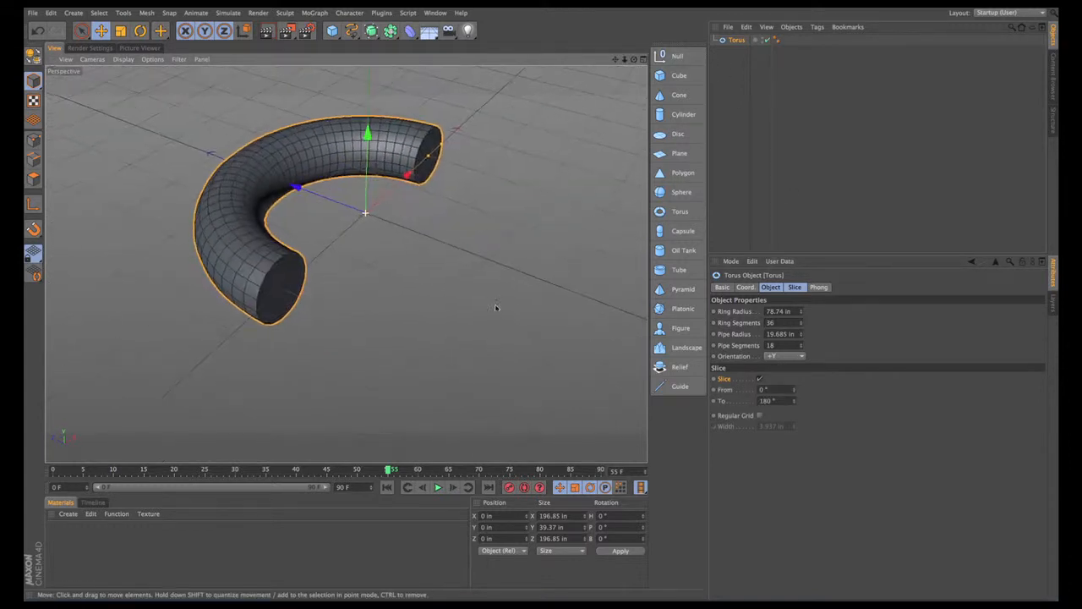
pyautogui.click(759, 379)
pyautogui.keyDown('alt'); pyautogui.moveTo(607, 314); pyautogui.dragTo(499, 254); pyautogui.keyUp('alt')
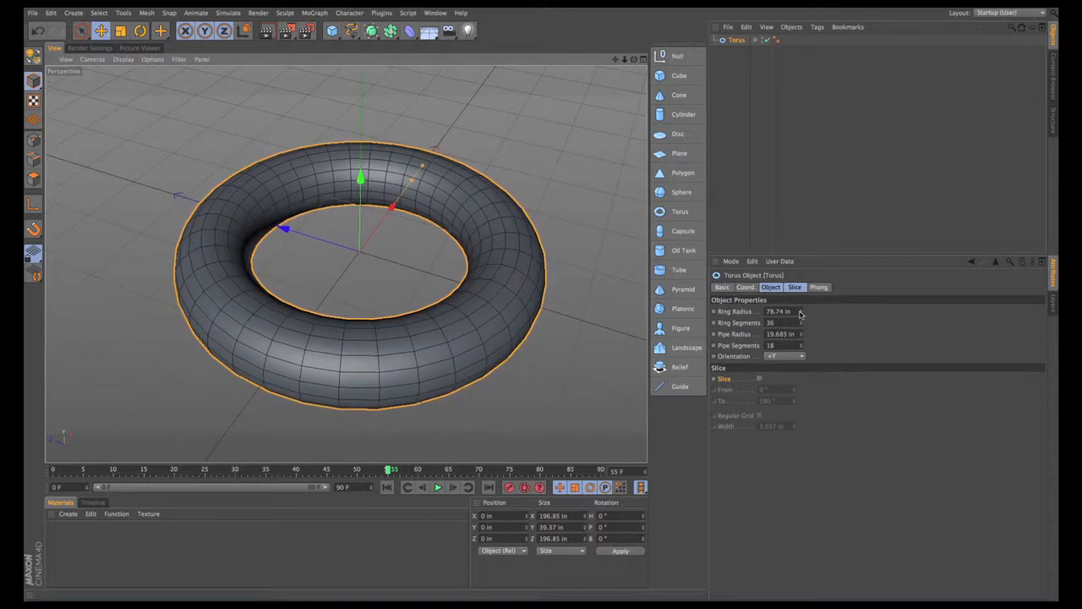
# Step: Set the torus's ring radius to 43.74 in and its pipe radius to 34 in
pyautogui.moveTo(800, 314)
pyautogui.mouseDown()
pyautogui.moveTo(800, 339)
pyautogui.moveTo(801, 329)
pyautogui.mouseUp()
pyautogui.keyDown('alt'); pyautogui.moveTo(481, 250); pyautogui.dragTo(518, 244, button='right'); pyautogui.keyUp('alt')
pyautogui.keyDown('alt'); pyautogui.moveTo(419, 230); pyautogui.dragTo(425, 229, button='right'); pyautogui.keyUp('alt')
pyautogui.scroll(-4, 575, 233)
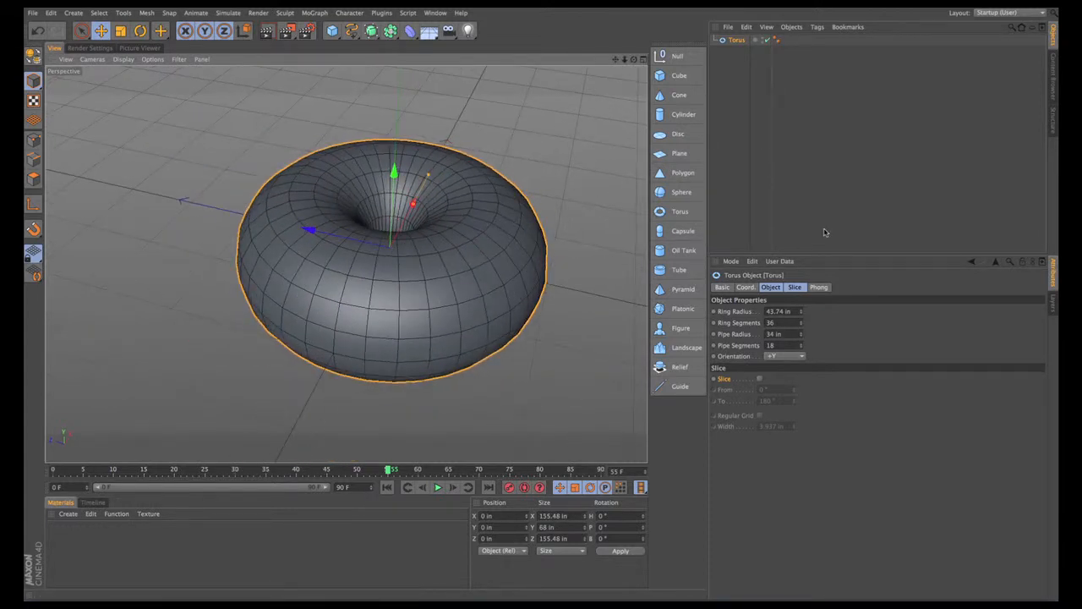
pyautogui.scroll(-3, 512, 237)
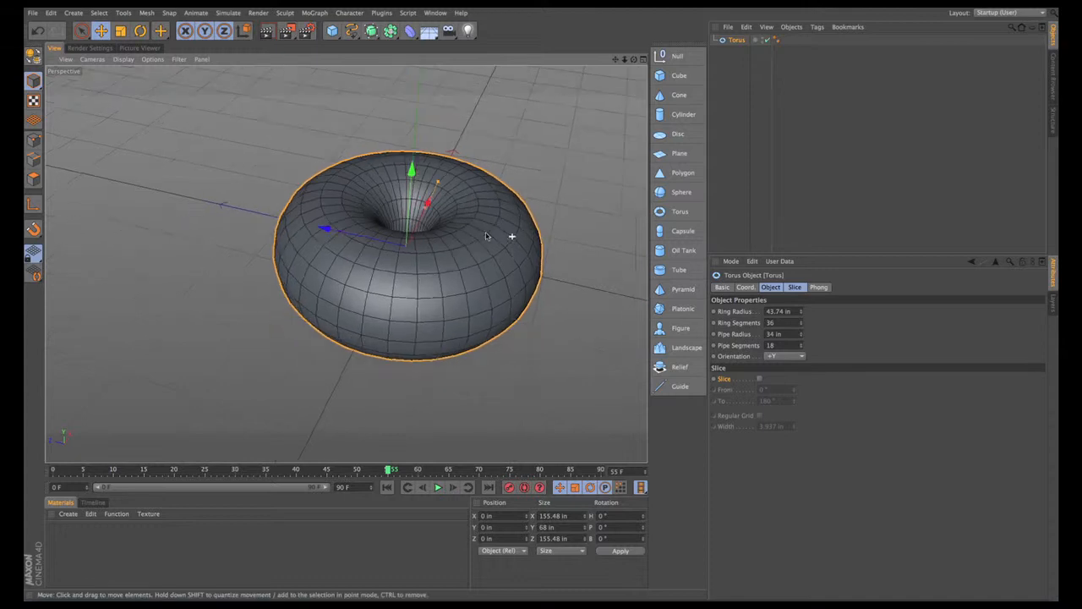
# Step: Check the torus's available orientations and set its orientation to -Y
pyautogui.keyDown('alt'); pyautogui.moveTo(396, 277); pyautogui.dragTo(335, 261, button='middle'); pyautogui.keyUp('alt')
pyautogui.scroll(1, 470, 194)
pyautogui.keyDown('alt'); pyautogui.moveTo(485, 177); pyautogui.dragTo(563, 178); pyautogui.keyUp('alt')
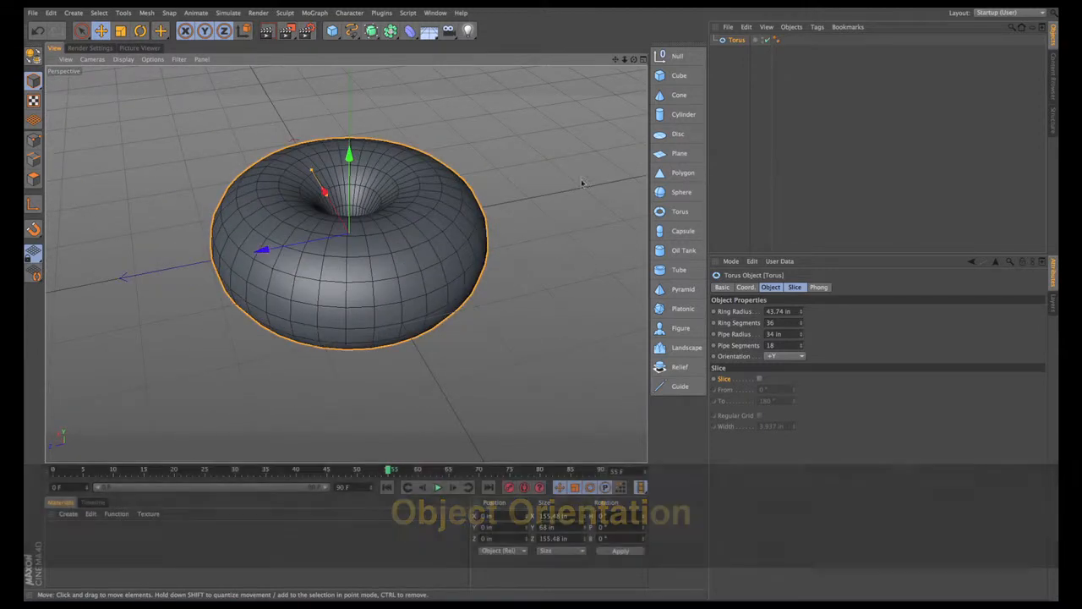
pyautogui.click(801, 356)
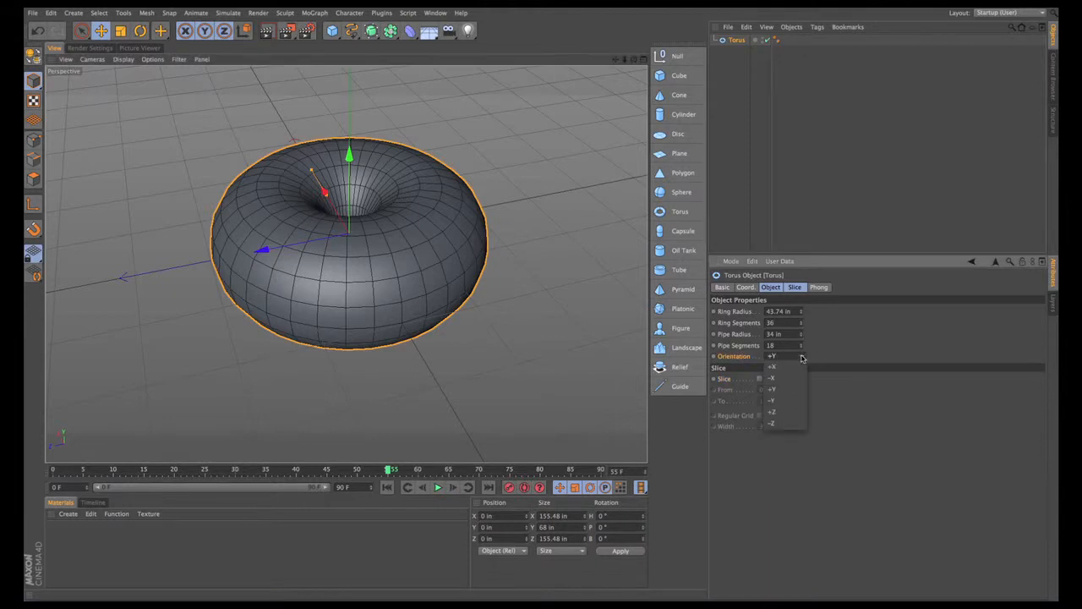
pyautogui.click(559, 302)
pyautogui.keyDown('alt'); pyautogui.moveTo(487, 266); pyautogui.dragTo(204, 232); pyautogui.keyUp('alt')
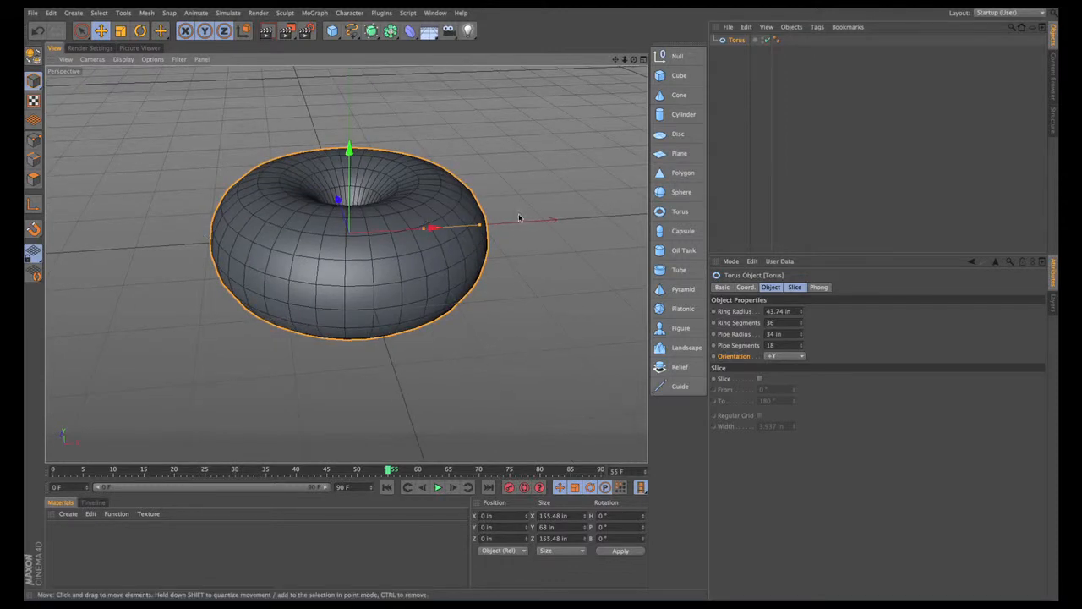
pyautogui.click(802, 356)
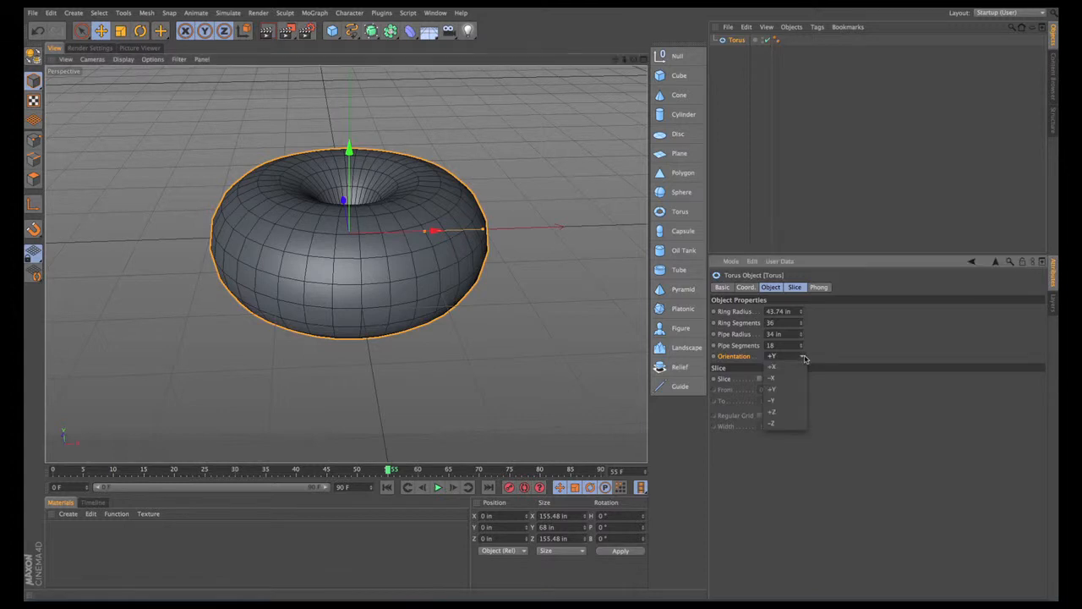
pyautogui.click(788, 400)
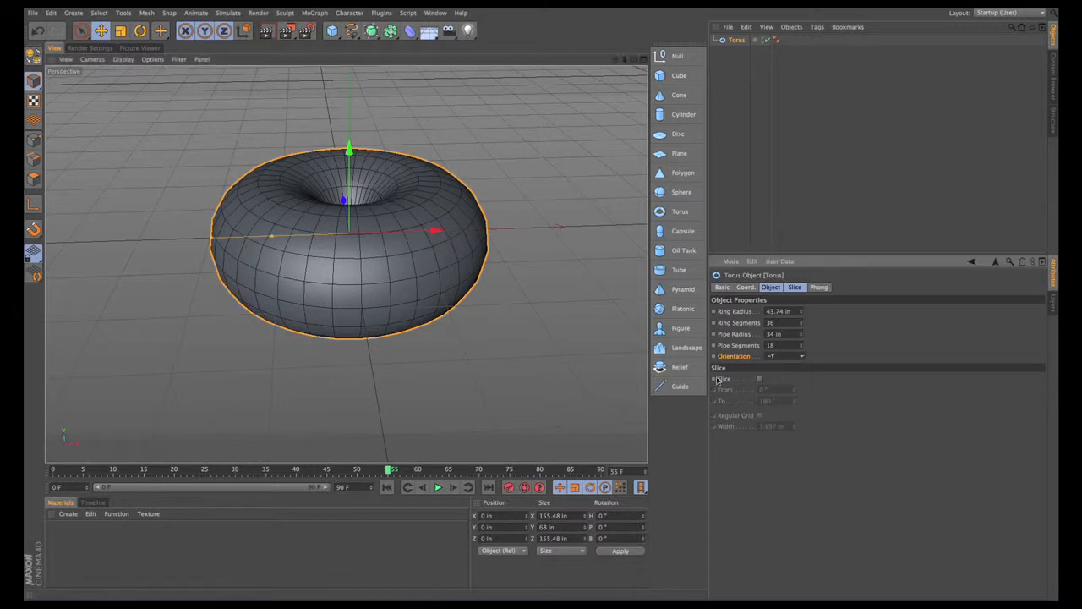
# Step: Set the torus's orientation to +X
pyautogui.moveTo(510, 332)
pyautogui.keyDown('alt'); pyautogui.mouseDown()
pyautogui.moveTo(538, 342)
pyautogui.moveTo(523, 345)
pyautogui.mouseUp(); pyautogui.keyUp('alt')
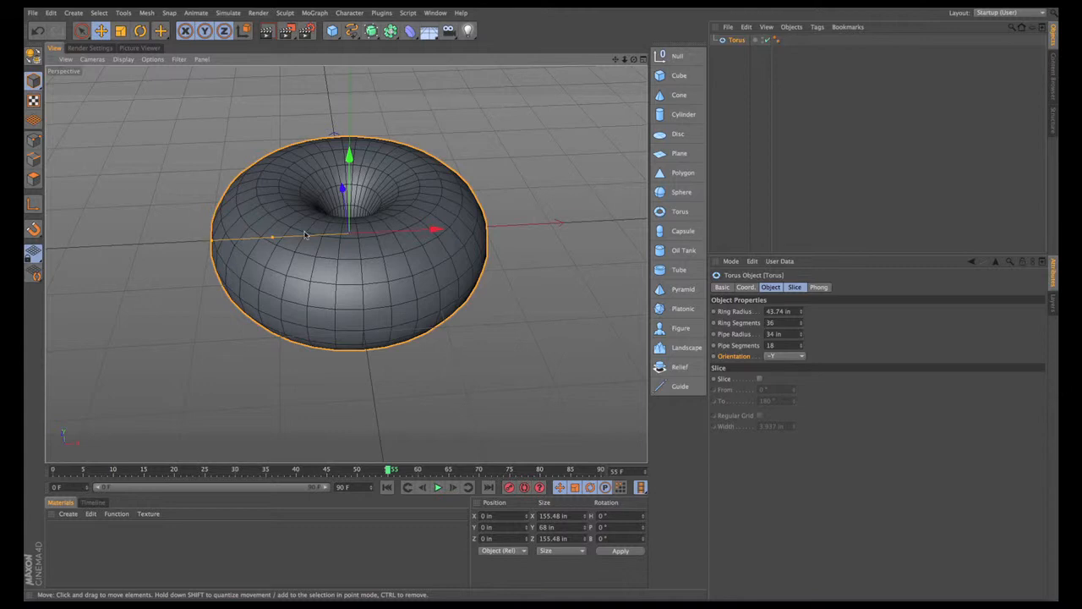
pyautogui.keyDown('alt'); pyautogui.moveTo(329, 281); pyautogui.dragTo(355, 286); pyautogui.keyUp('alt')
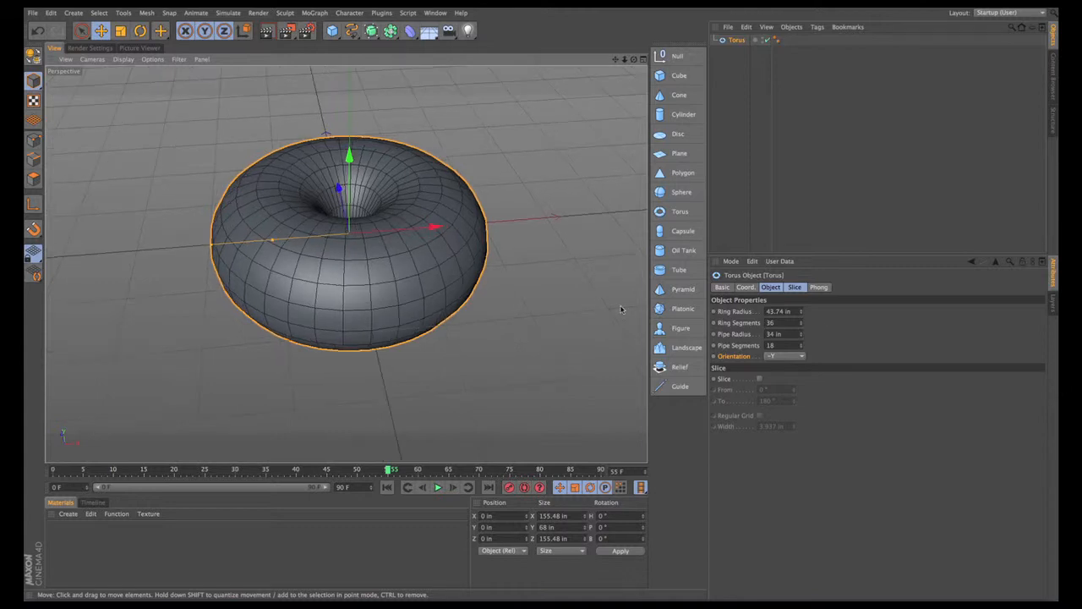
pyautogui.click(800, 356)
pyautogui.click(796, 367)
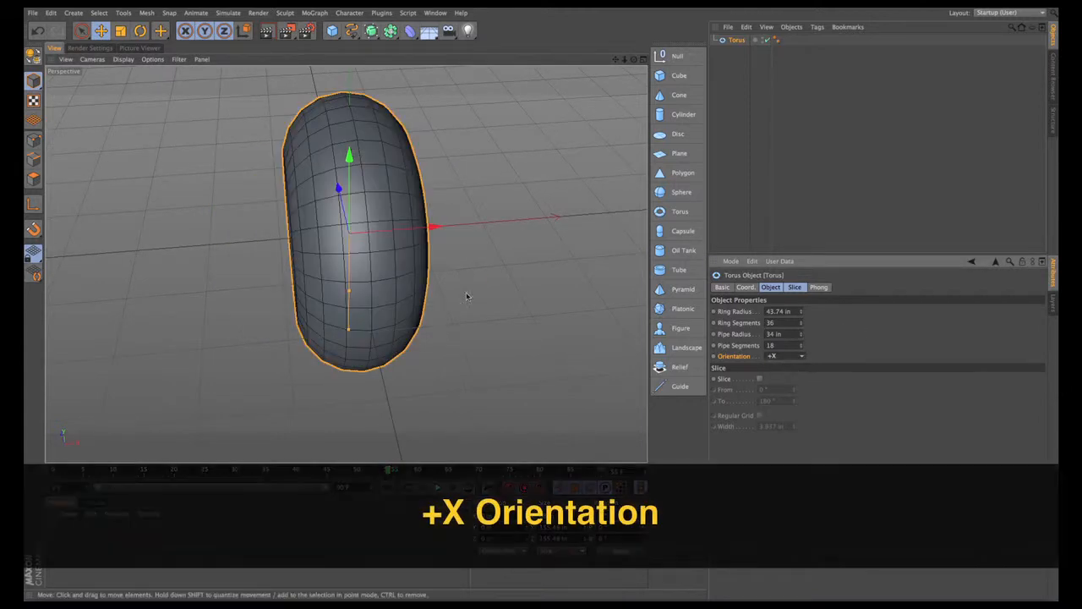
# Step: Set the torus's orientation to +Z and view the ring from the front
pyautogui.keyDown('alt'); pyautogui.moveTo(485, 285); pyautogui.dragTo(577, 241); pyautogui.keyUp('alt')
pyautogui.click(800, 356)
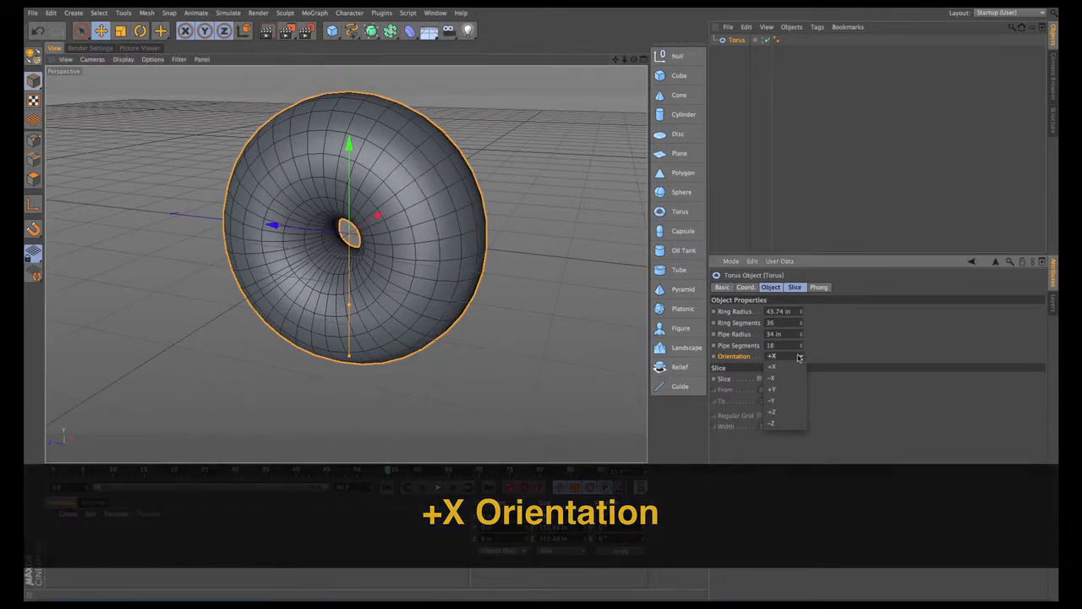
pyautogui.click(792, 414)
pyautogui.keyDown('alt'); pyautogui.moveTo(471, 310); pyautogui.dragTo(318, 262); pyautogui.keyUp('alt')
pyautogui.keyDown('alt'); pyautogui.moveTo(319, 262); pyautogui.dragTo(348, 263, button='right'); pyautogui.keyUp('alt')
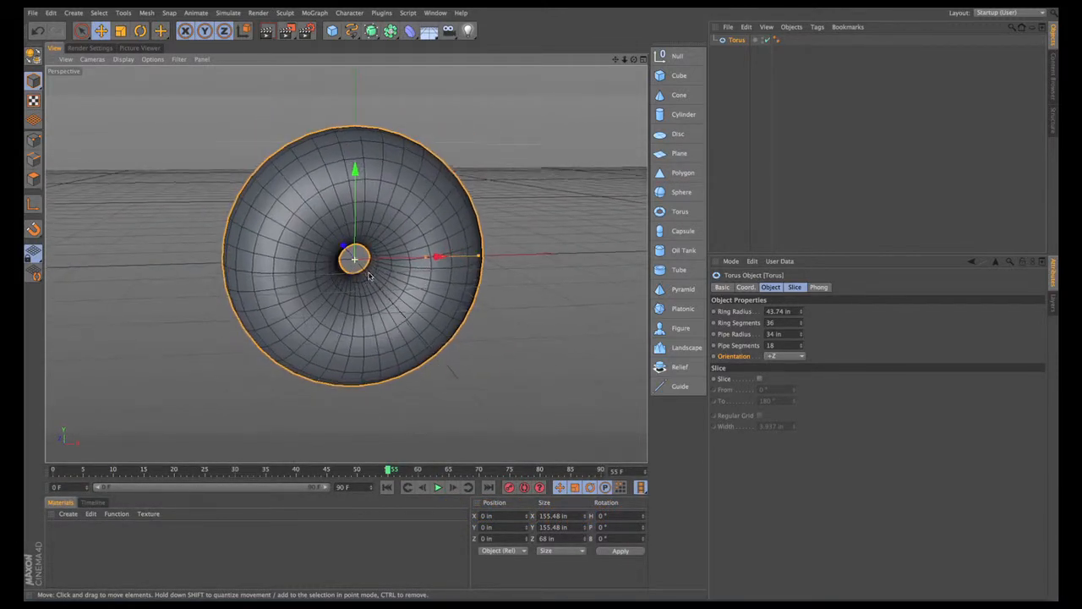
pyautogui.keyDown('alt'); pyautogui.moveTo(373, 274); pyautogui.dragTo(381, 255); pyautogui.keyUp('alt')
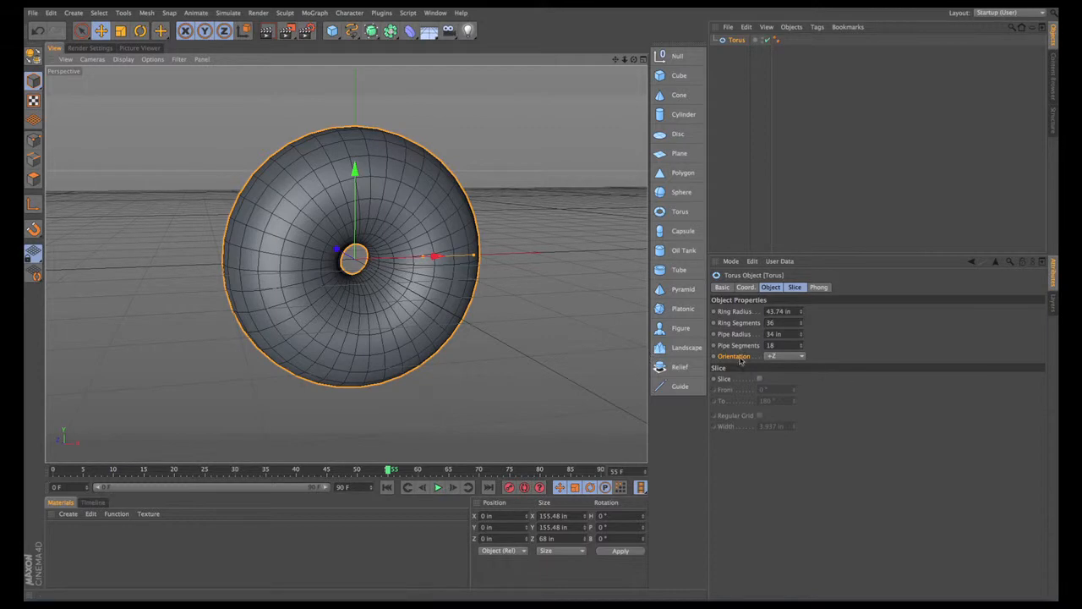
# Step: Replace the torus with a cube sized 106.74 in in X, 114.74 in in Y and 95.74 in in Z
pyautogui.click(732, 41)
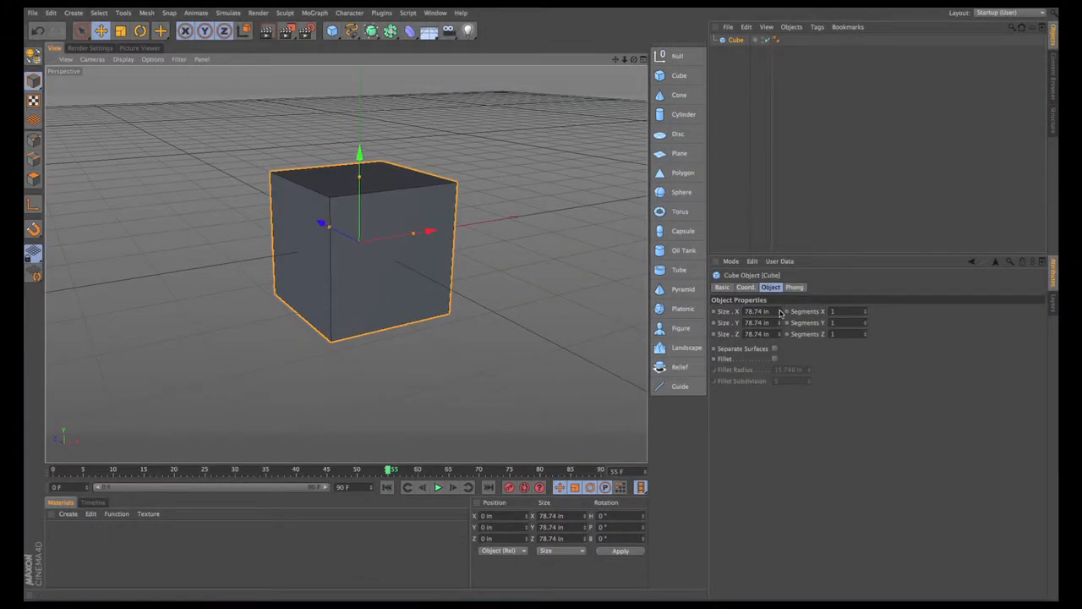
pyautogui.moveTo(780, 312)
pyautogui.mouseDown()
pyautogui.moveTo(822, 312)
pyautogui.moveTo(779, 338)
pyautogui.moveTo(781, 350)
pyautogui.moveTo(778, 321)
pyautogui.mouseUp()
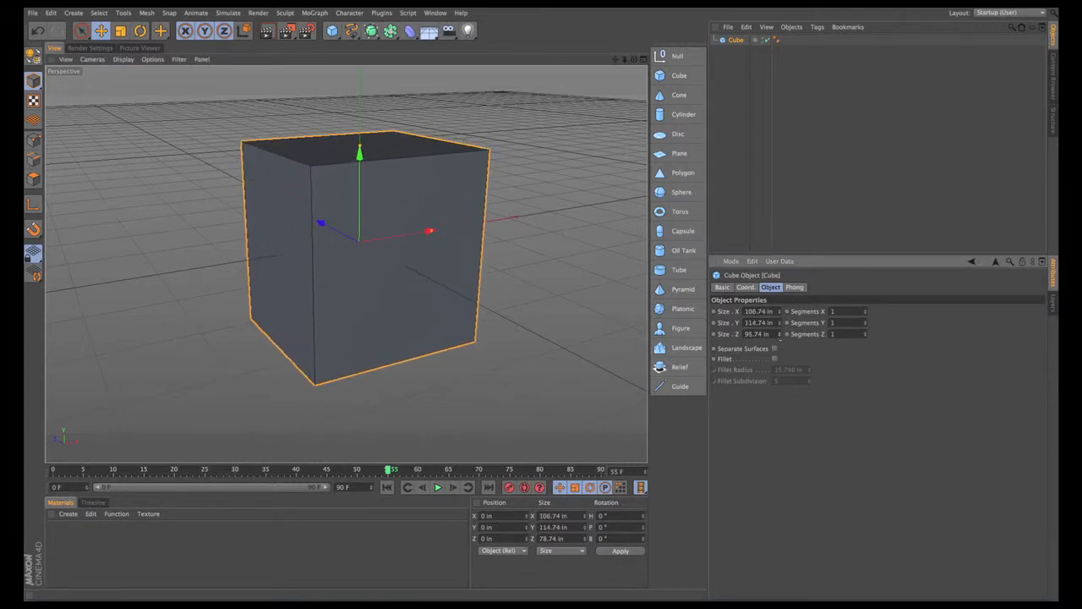
pyautogui.keyDown('alt'); pyautogui.moveTo(339, 246); pyautogui.dragTo(386, 249); pyautogui.keyUp('alt')
pyautogui.keyDown('alt'); pyautogui.moveTo(423, 234); pyautogui.dragTo(471, 236, button='right'); pyautogui.keyUp('alt')
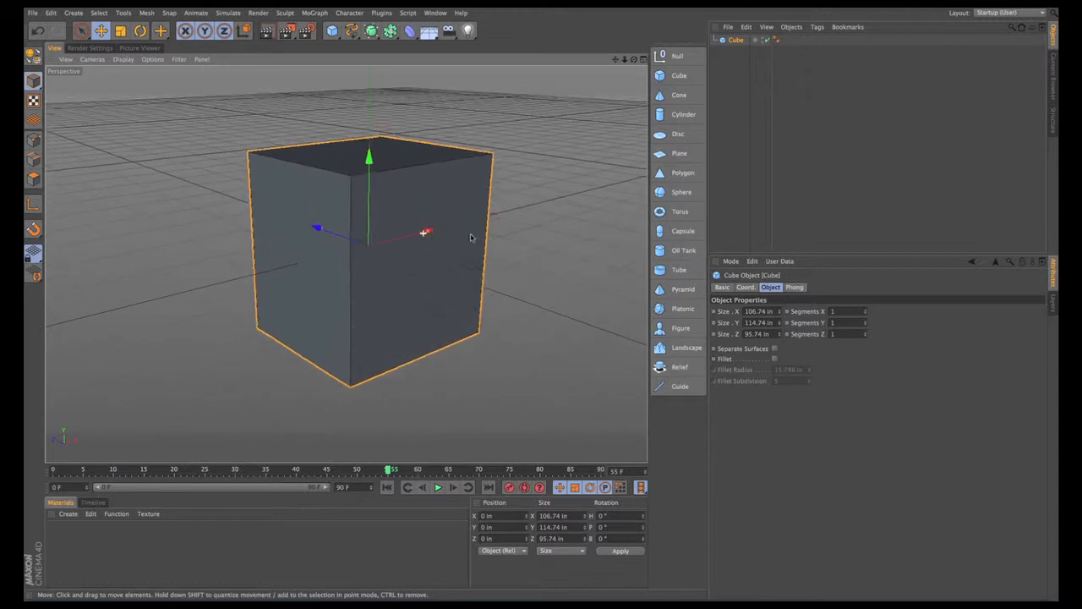
pyautogui.keyDown('alt'); pyautogui.moveTo(471, 236); pyautogui.dragTo(484, 205); pyautogui.keyUp('alt')
pyautogui.keyDown('alt'); pyautogui.moveTo(501, 226); pyautogui.dragTo(505, 223, button='right'); pyautogui.keyUp('alt')
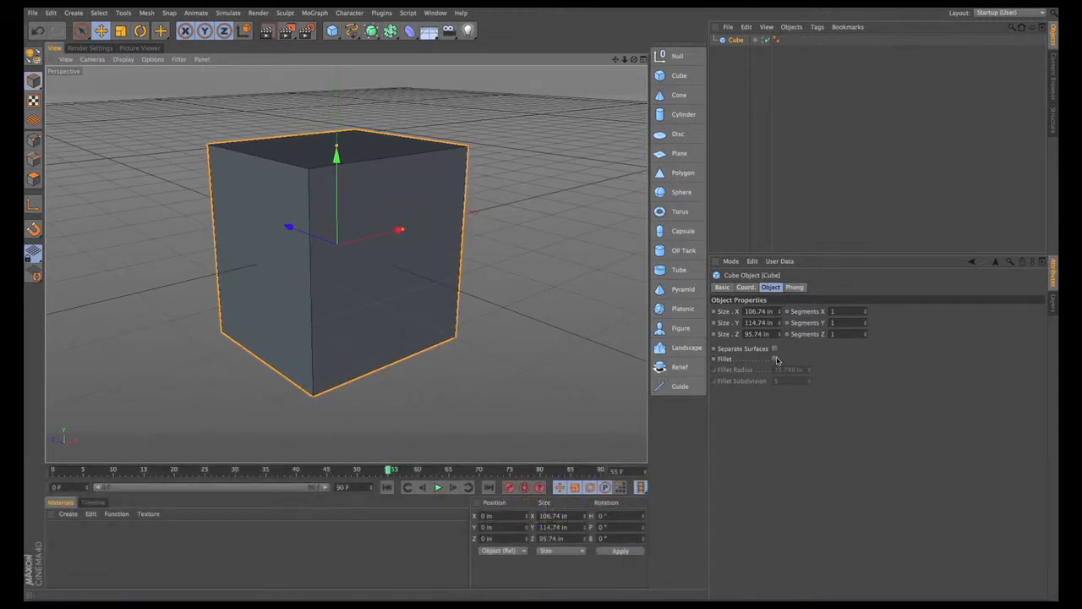
# Step: Enable the cube's fillet with a radius of 2.748 in and a subdivision of 1
pyautogui.click(730, 362)
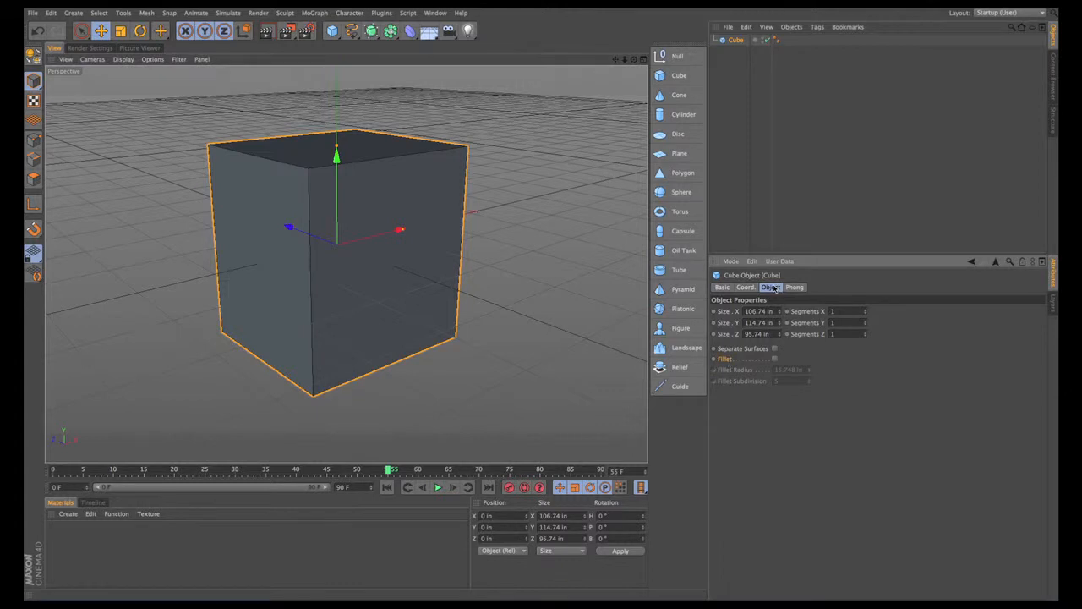
pyautogui.click(776, 360)
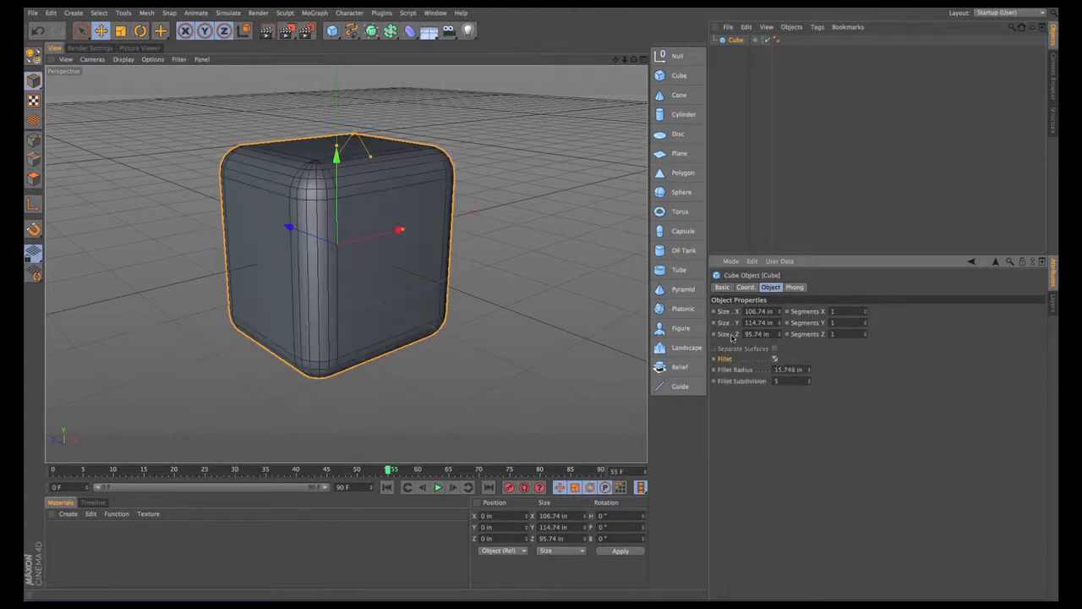
pyautogui.keyDown('alt'); pyautogui.moveTo(499, 212); pyautogui.dragTo(469, 221); pyautogui.keyUp('alt')
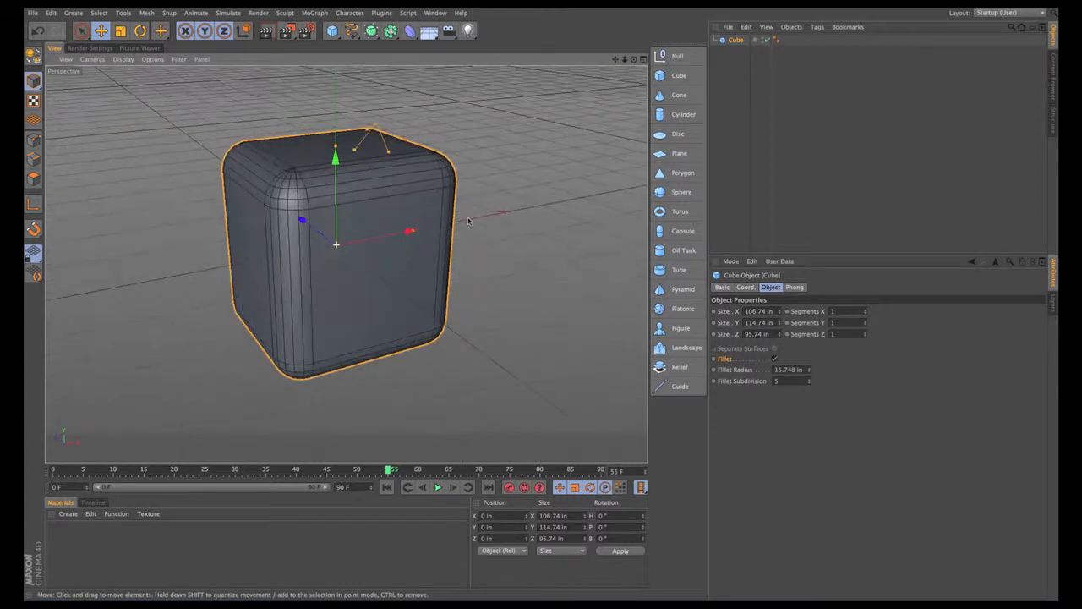
pyautogui.click(740, 372)
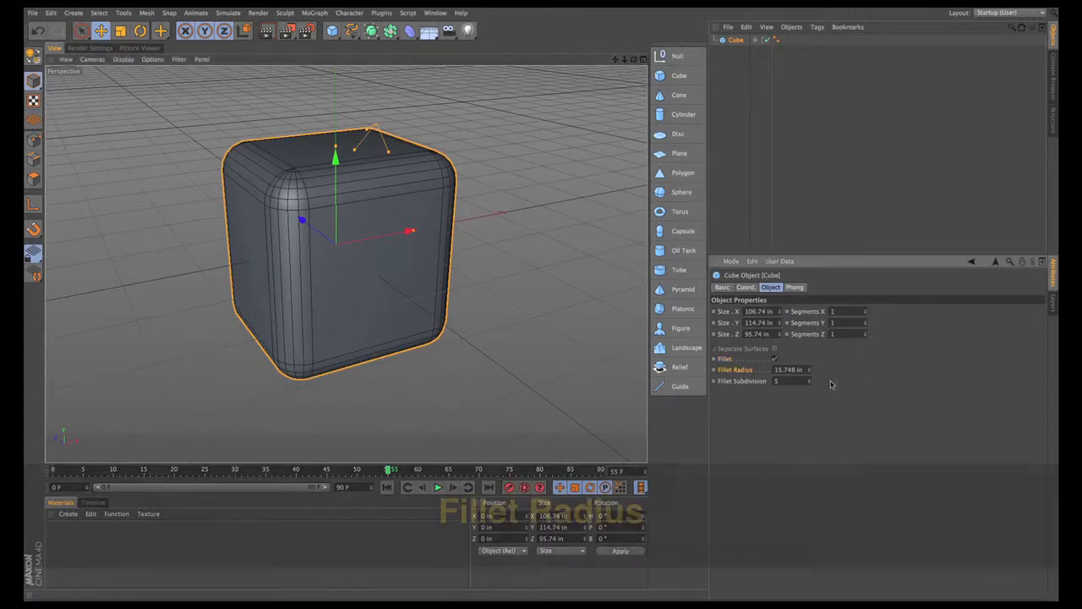
pyautogui.moveTo(810, 371); pyautogui.dragTo(810, 398)
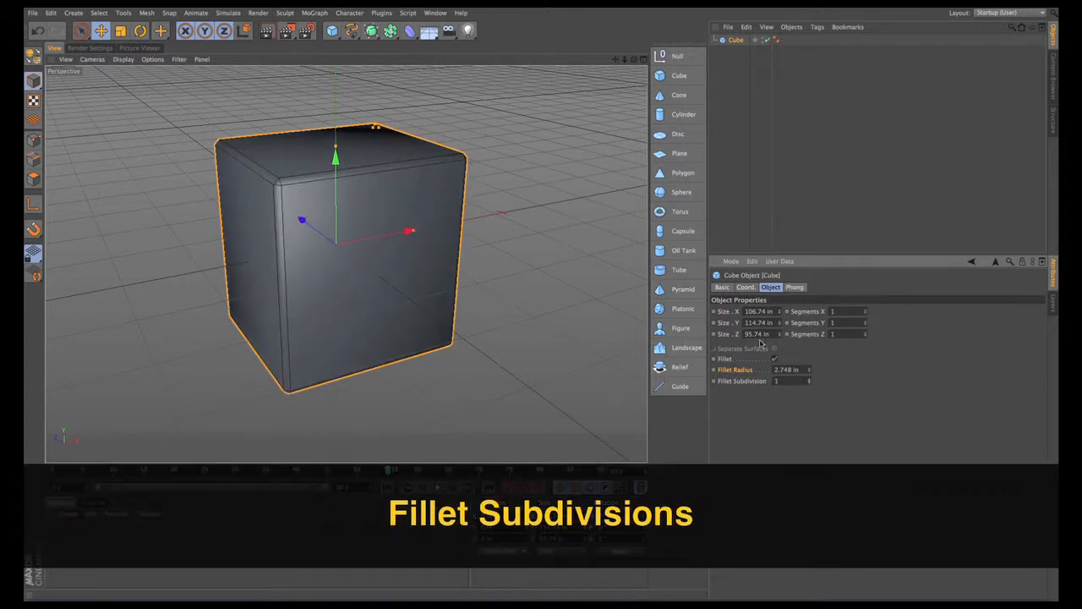
# Step: Render the filleted cube to the Picture Viewer, examine the shading on its edges and return to the viewport
pyautogui.click(286, 32)
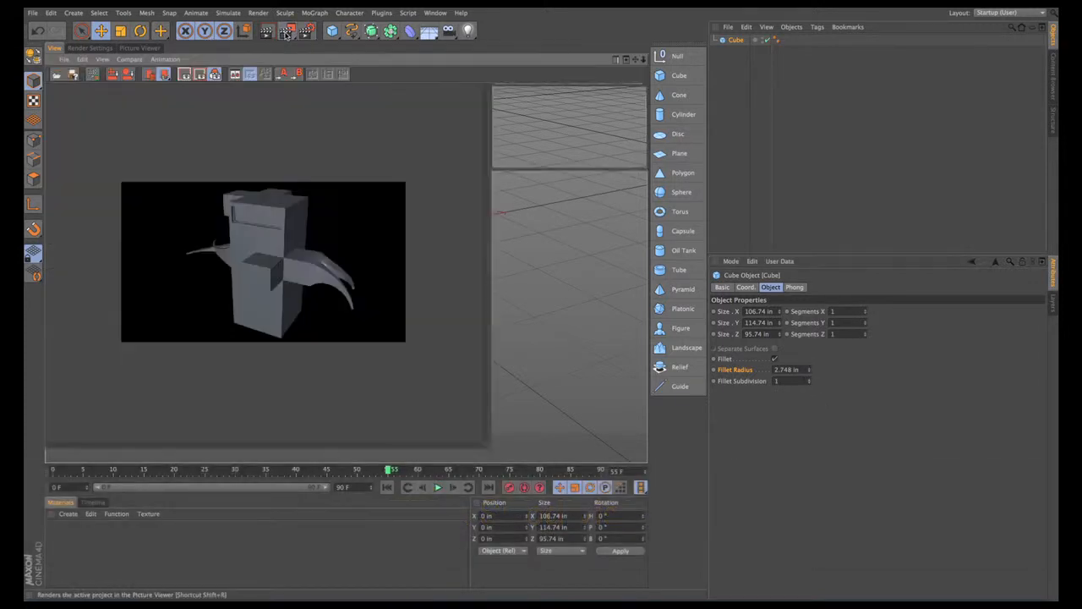
pyautogui.scroll(2, 268, 241)
pyautogui.scroll(-1, 268, 241)
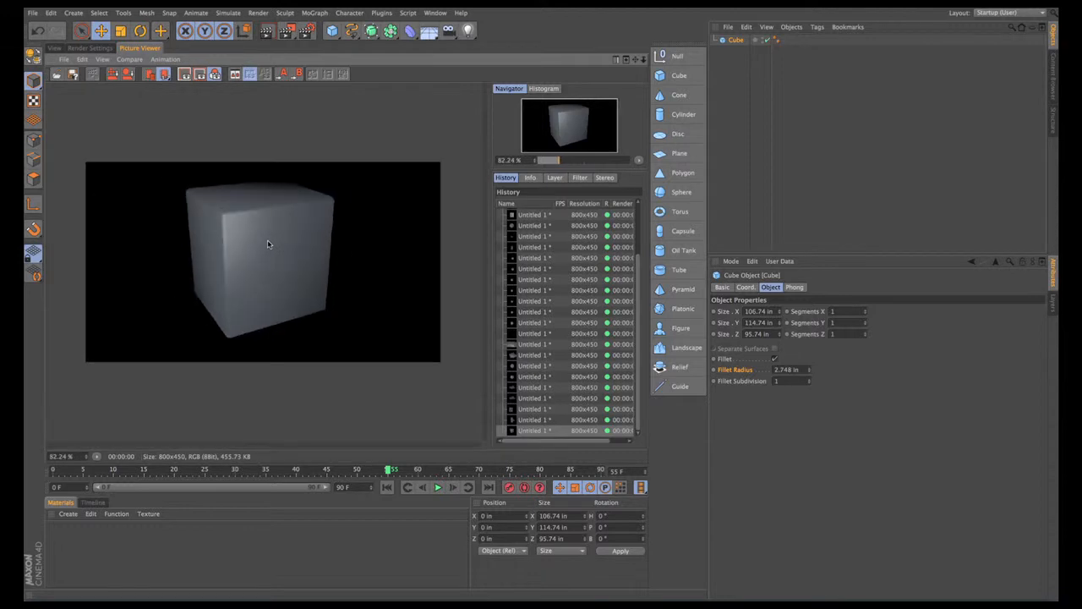
pyautogui.scroll(1, 267, 244)
pyautogui.scroll(-1, 300, 200)
pyautogui.click(56, 48)
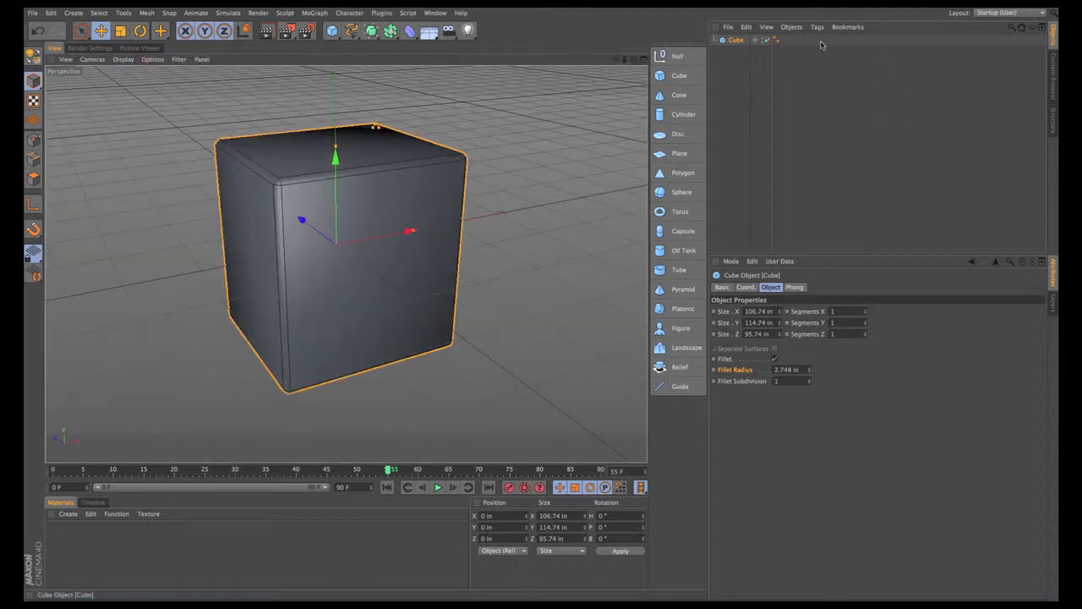
# Step: Set the cube's Phong angle to 19° and render it to compare with the previous render
pyautogui.click(778, 39)
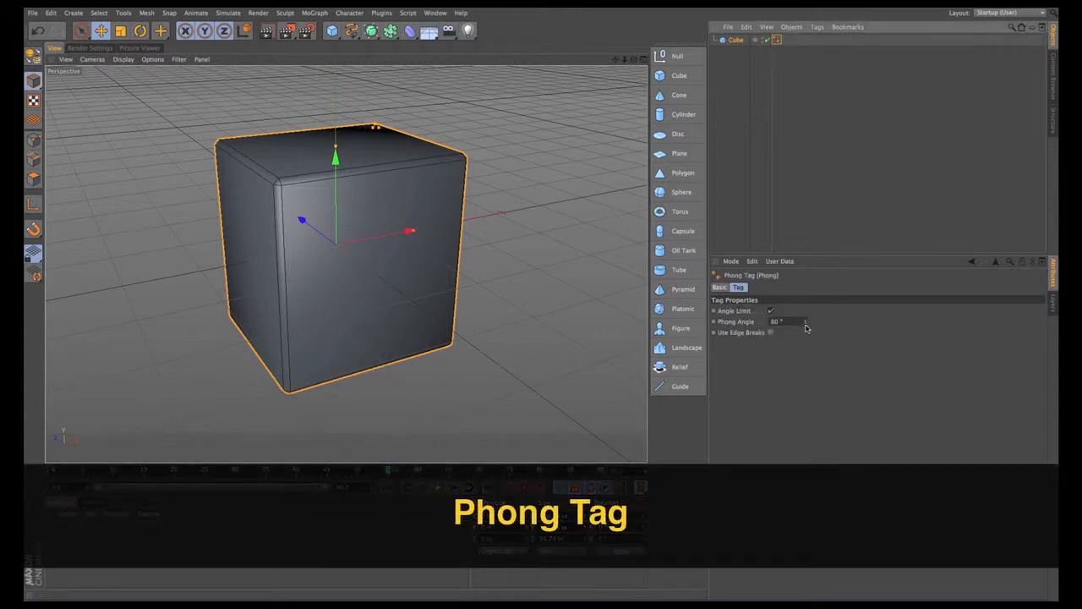
pyautogui.moveTo(806, 323); pyautogui.dragTo(806, 375)
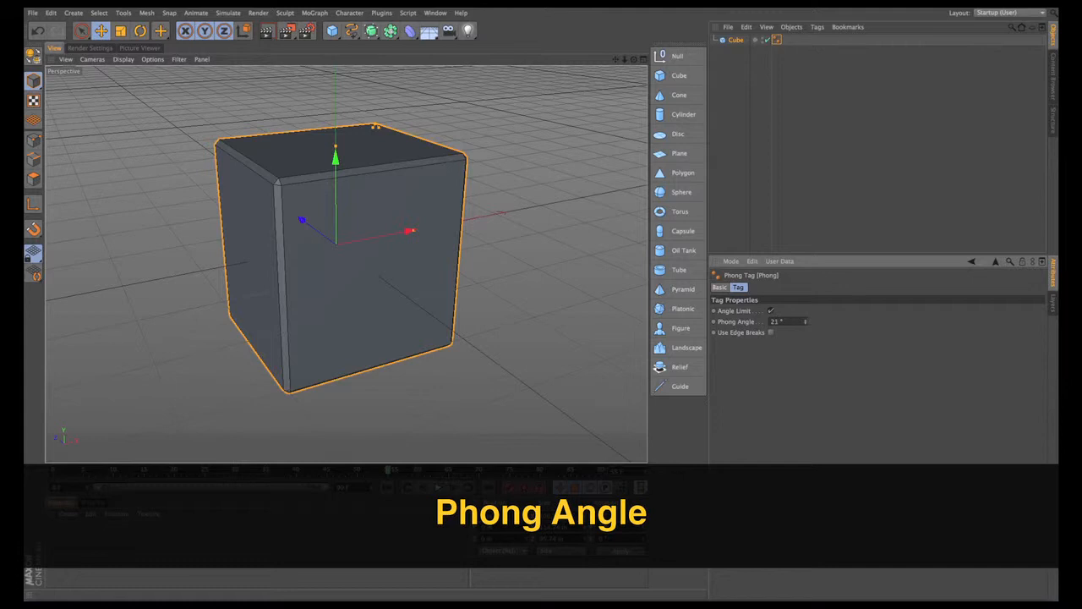
pyautogui.click(288, 31)
pyautogui.scroll(1, 292, 197)
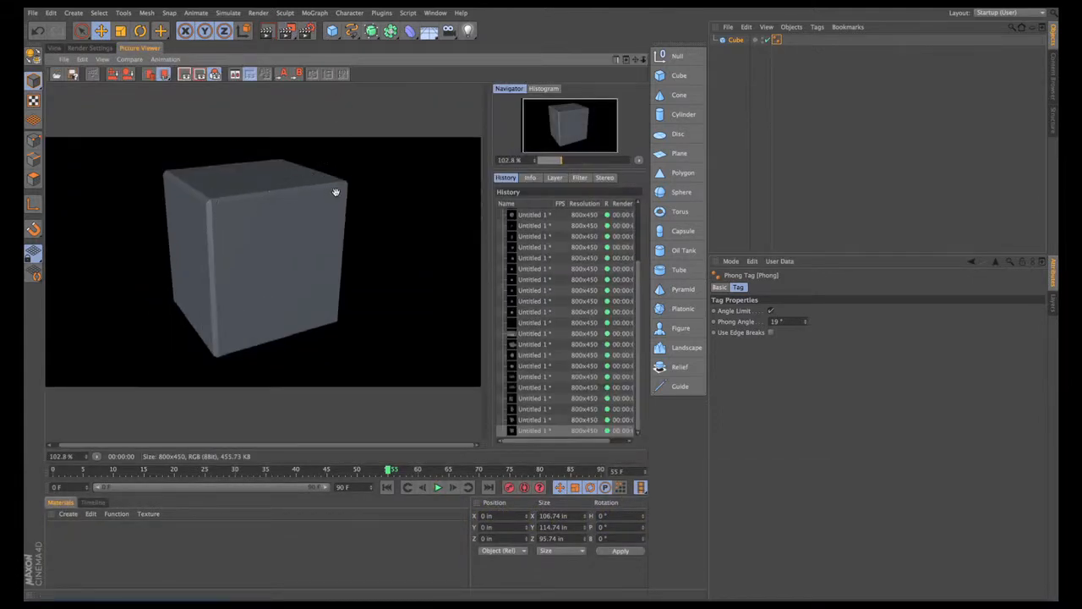
pyautogui.click(533, 421)
pyautogui.click(55, 47)
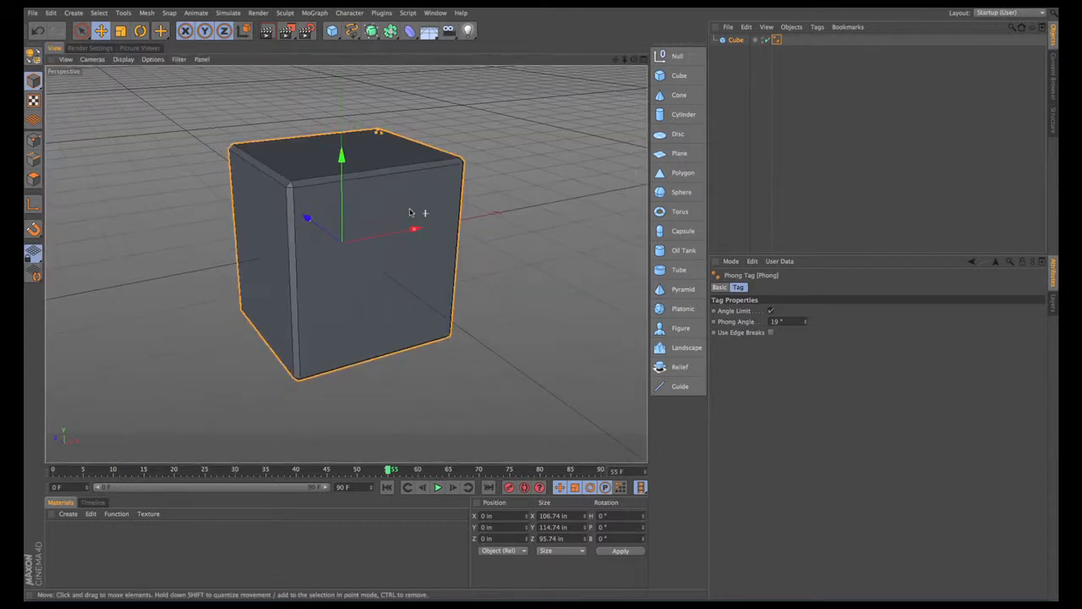
# Step: Try a fillet subdivision of 4 on the cube and set it back to 1
pyautogui.click(734, 41)
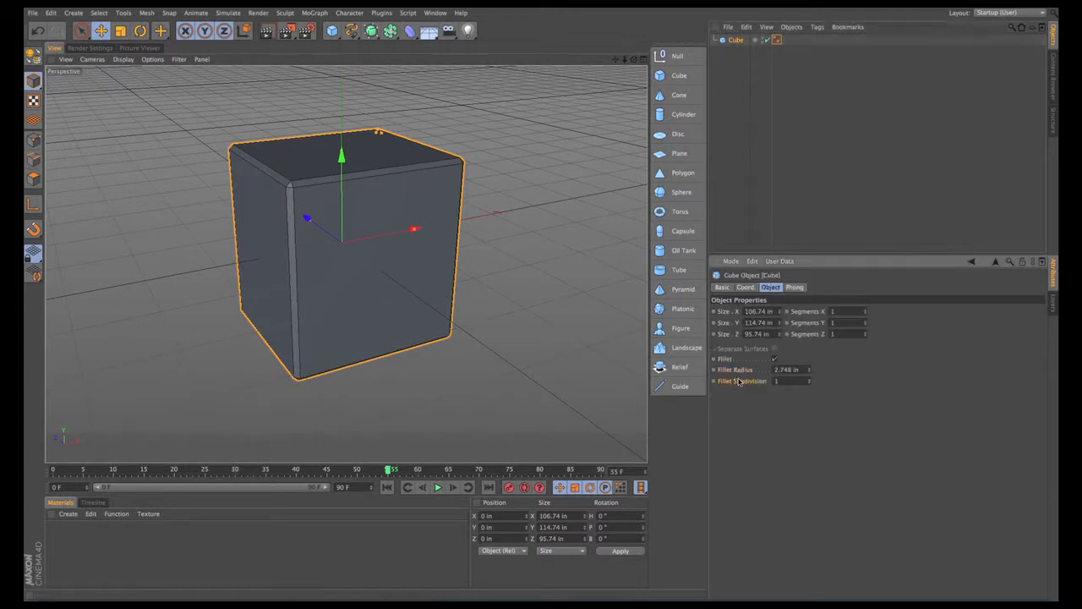
pyautogui.click(810, 380)
pyautogui.click(809, 380)
pyautogui.click(809, 380)
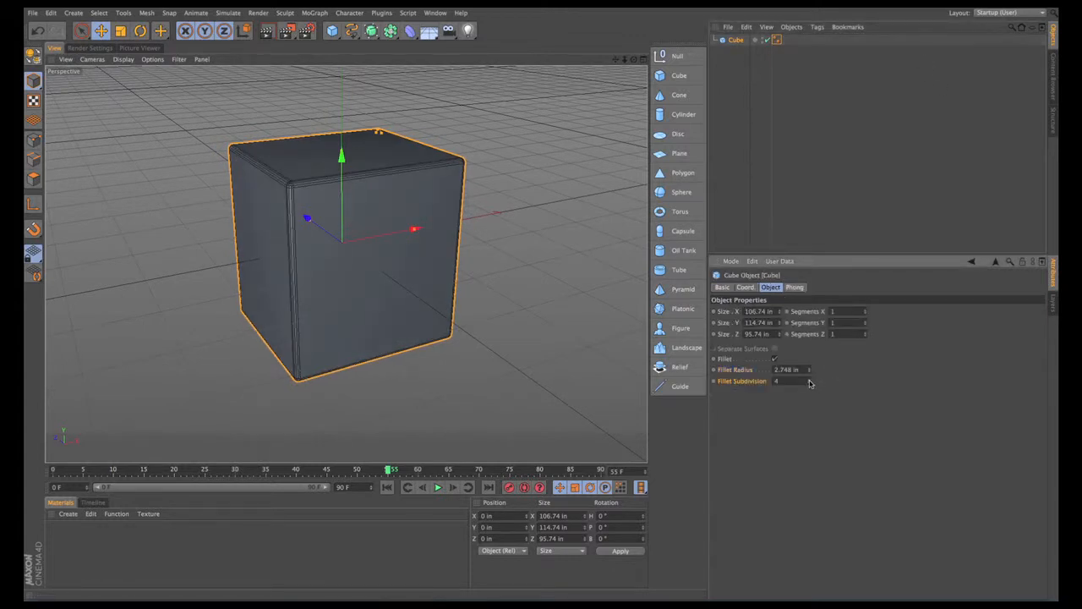
pyautogui.scroll(5, 182, 127)
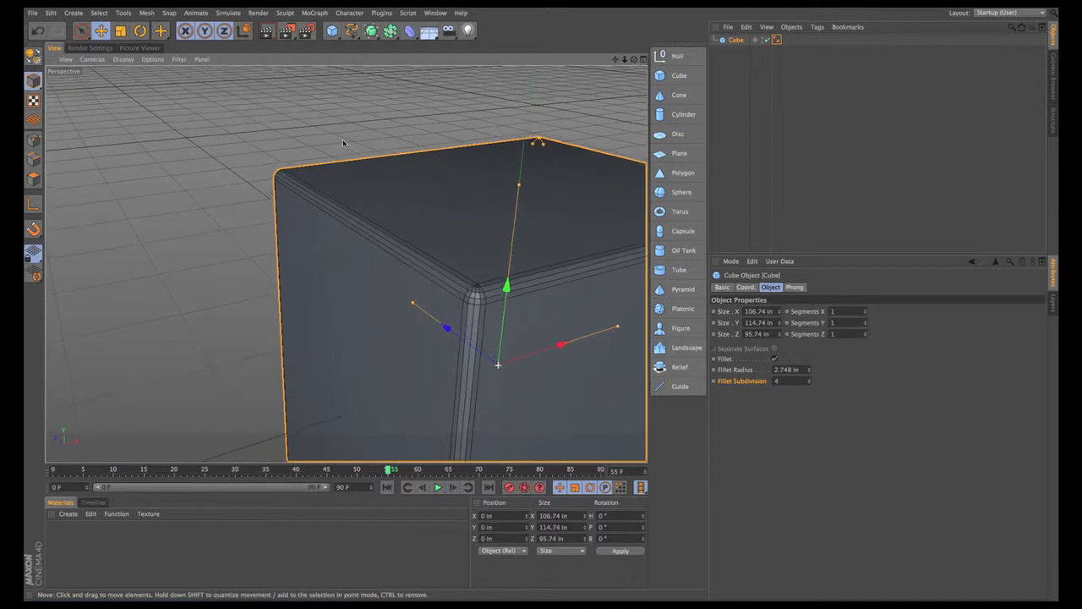
pyautogui.click(809, 383)
pyautogui.click(810, 384)
pyautogui.click(809, 384)
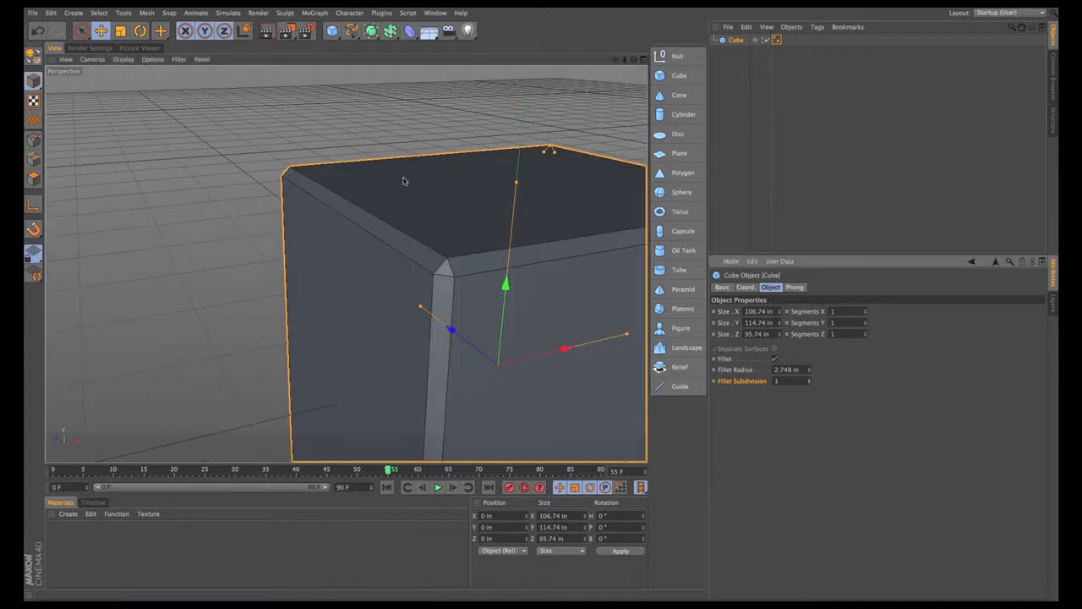
# Step: Set the cube's fillet subdivision to 5 while viewing the corner up close
pyautogui.keyDown('alt'); pyautogui.moveTo(271, 155); pyautogui.dragTo(480, 175, button='right'); pyautogui.keyUp('alt')
pyautogui.keyDown('alt'); pyautogui.moveTo(480, 174); pyautogui.dragTo(368, 182); pyautogui.keyUp('alt')
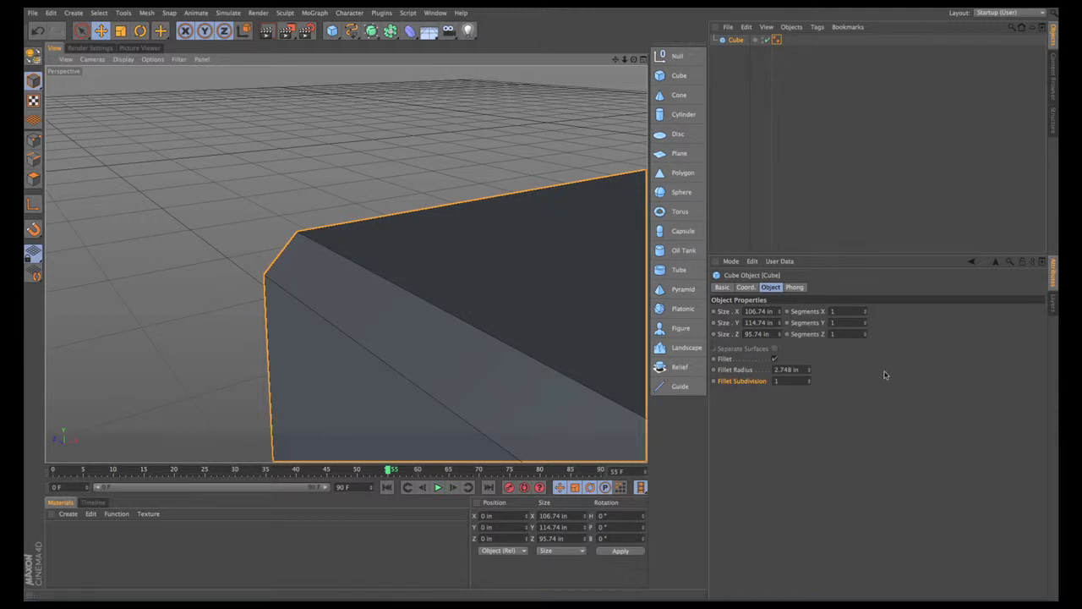
pyautogui.click(809, 380)
pyautogui.click(809, 379)
pyautogui.click(809, 380)
pyautogui.click(810, 380)
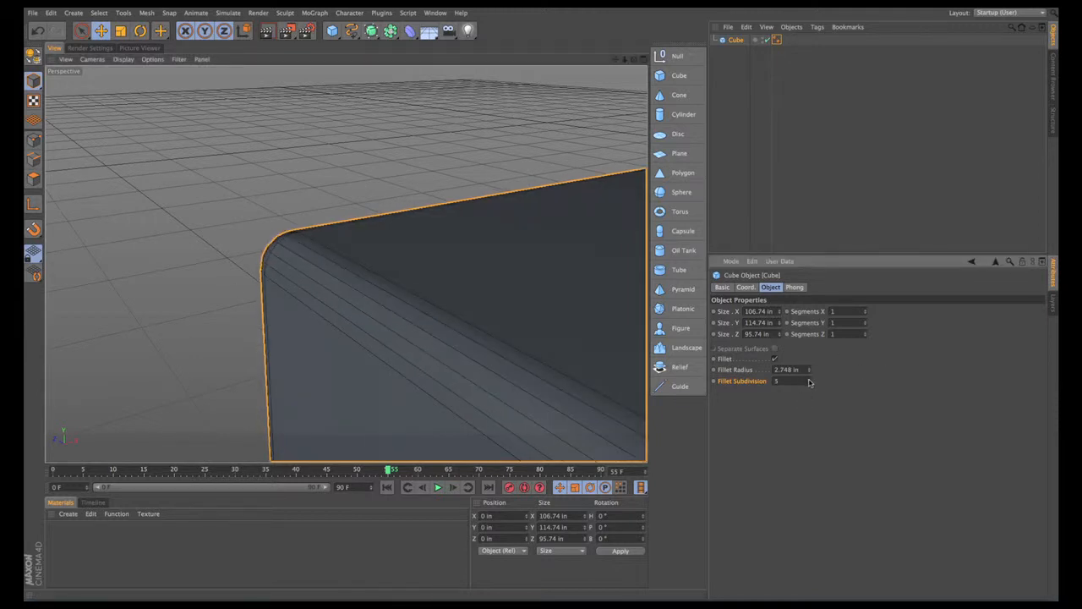
# Step: Render a close-up of the cube's corner to the Picture Viewer and examine the rounded edges
pyautogui.keyDown('alt'); pyautogui.moveTo(468, 227); pyautogui.dragTo(432, 215, button='right'); pyautogui.keyUp('alt')
pyautogui.keyDown('alt'); pyautogui.moveTo(432, 216); pyautogui.dragTo(297, 109, button='middle'); pyautogui.keyUp('alt')
pyautogui.keyDown('alt'); pyautogui.moveTo(297, 109); pyautogui.dragTo(256, 112); pyautogui.keyUp('alt')
pyautogui.hotkey('shift', 'r')
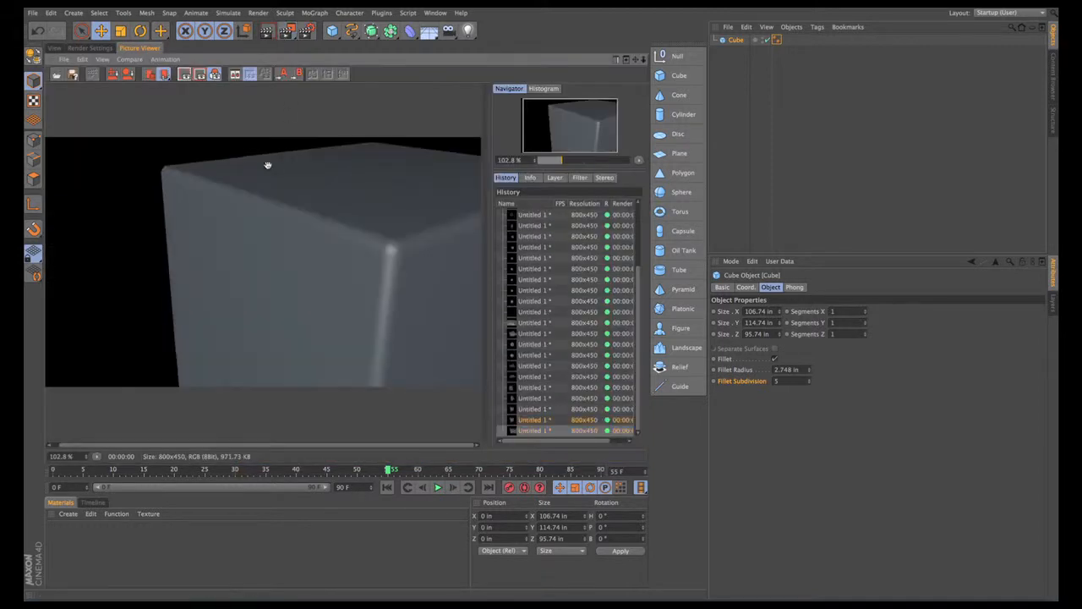
pyautogui.scroll(-3, 251, 178)
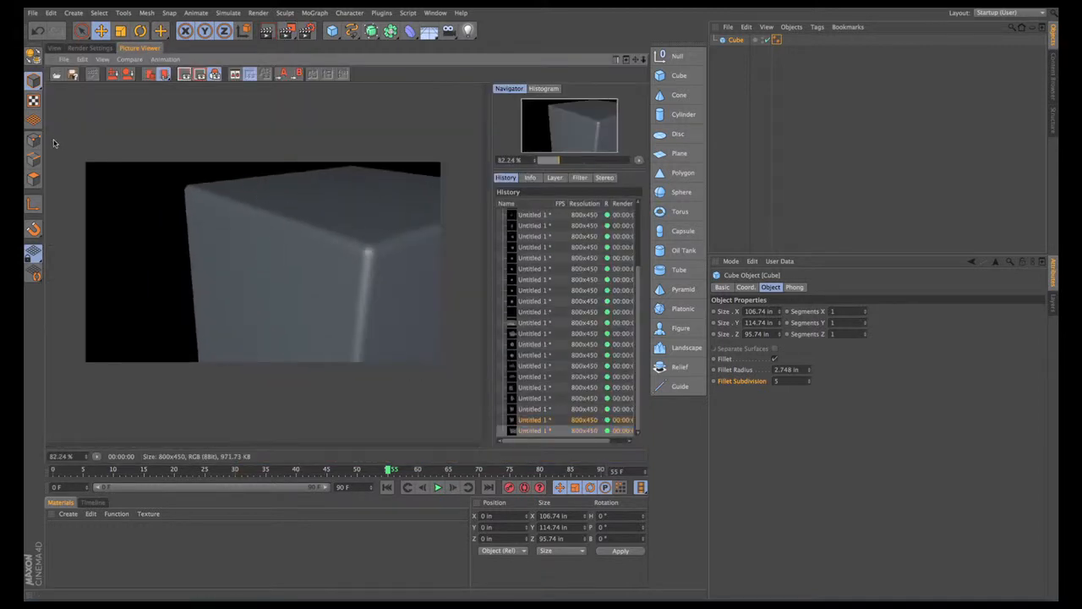
pyautogui.click(52, 48)
# Step: Delete the cube and add a cylinder to the scene
pyautogui.scroll(-4, 335, 195)
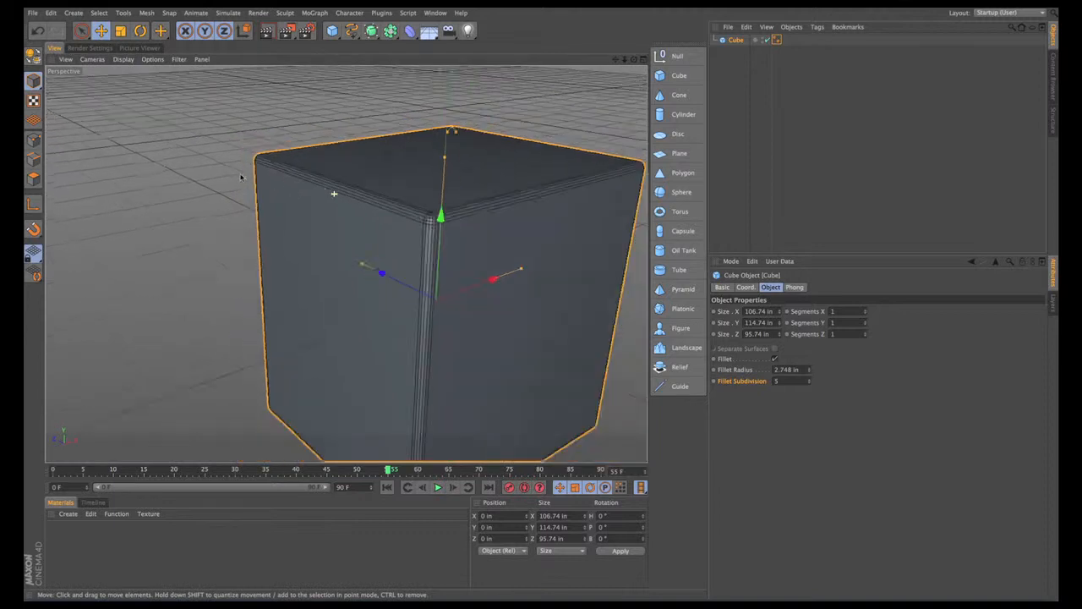
pyautogui.keyDown('alt'); pyautogui.moveTo(333, 194); pyautogui.dragTo(329, 138, button='middle'); pyautogui.keyUp('alt')
pyautogui.keyDown('alt'); pyautogui.moveTo(329, 138); pyautogui.dragTo(340, 151); pyautogui.keyUp('alt')
pyautogui.scroll(-2, 498, 183)
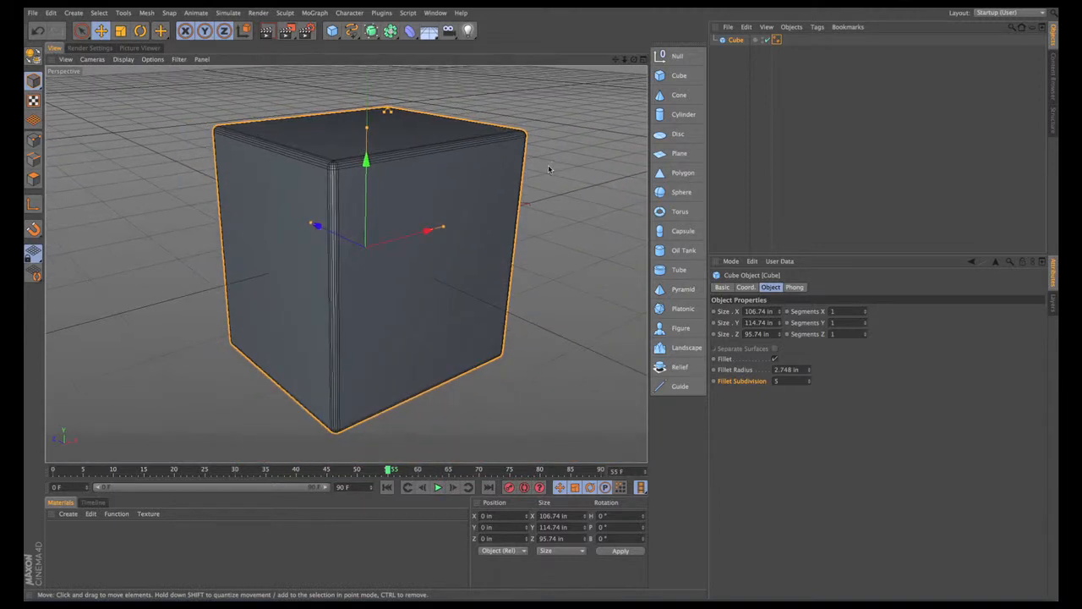
pyautogui.click(738, 41)
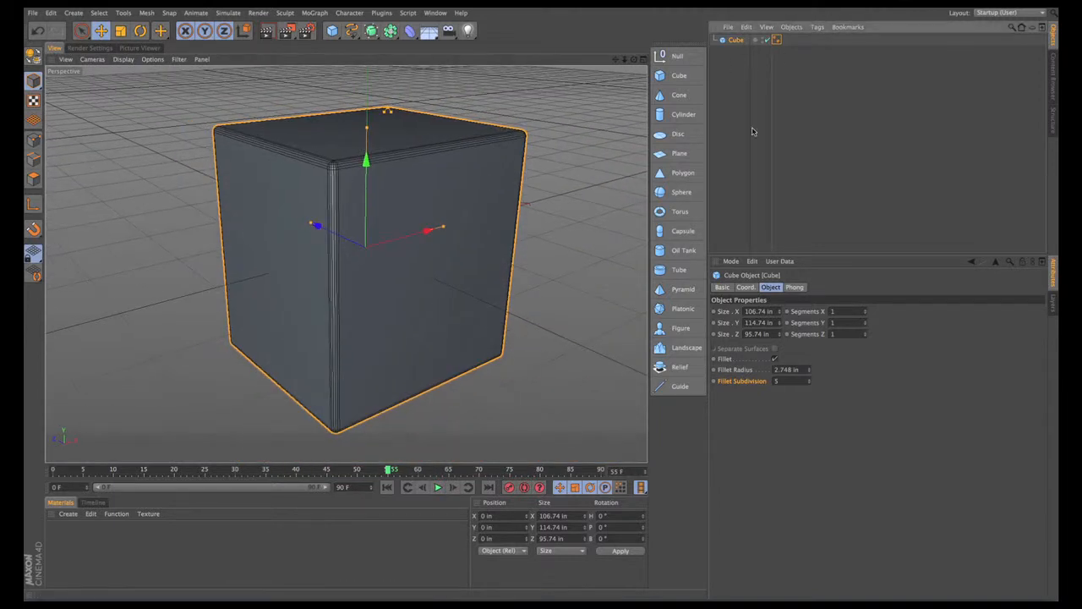
pyautogui.press('Delete')
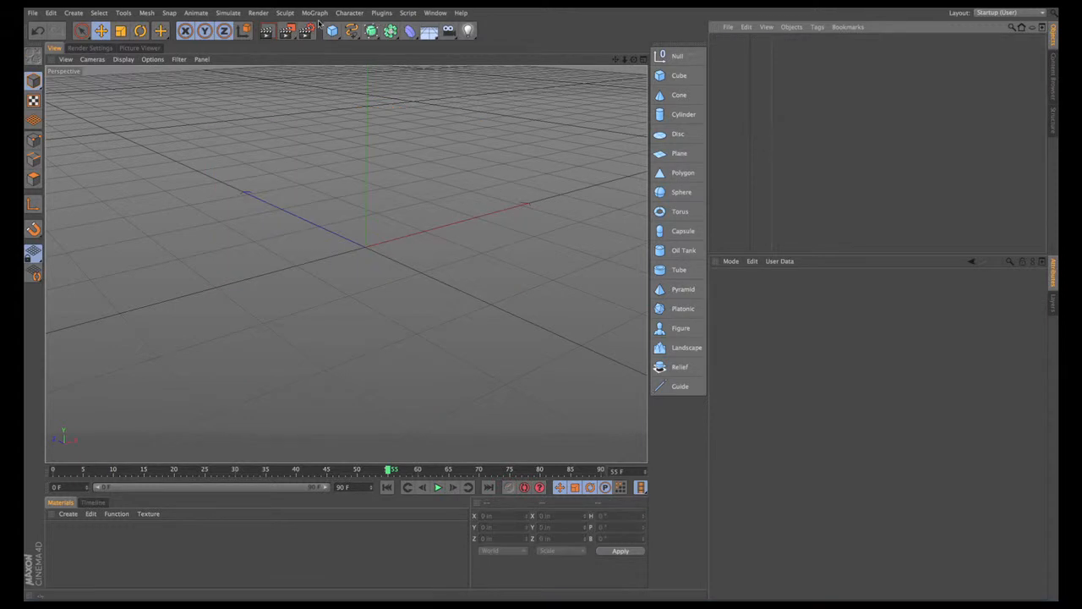
pyautogui.click(683, 114)
pyautogui.scroll(3, 490, 140)
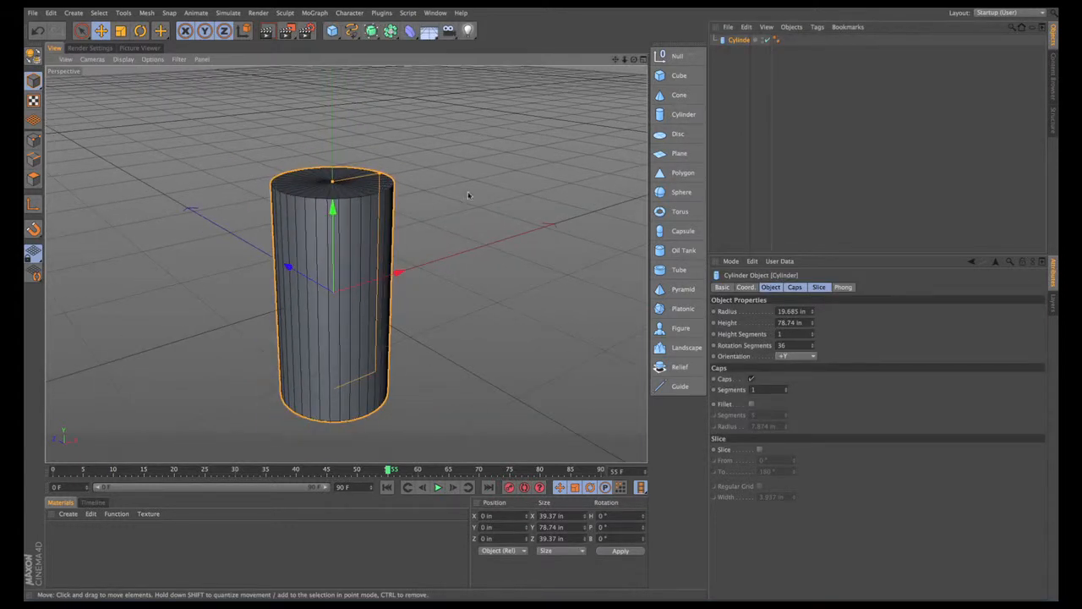
pyautogui.scroll(3, 469, 195)
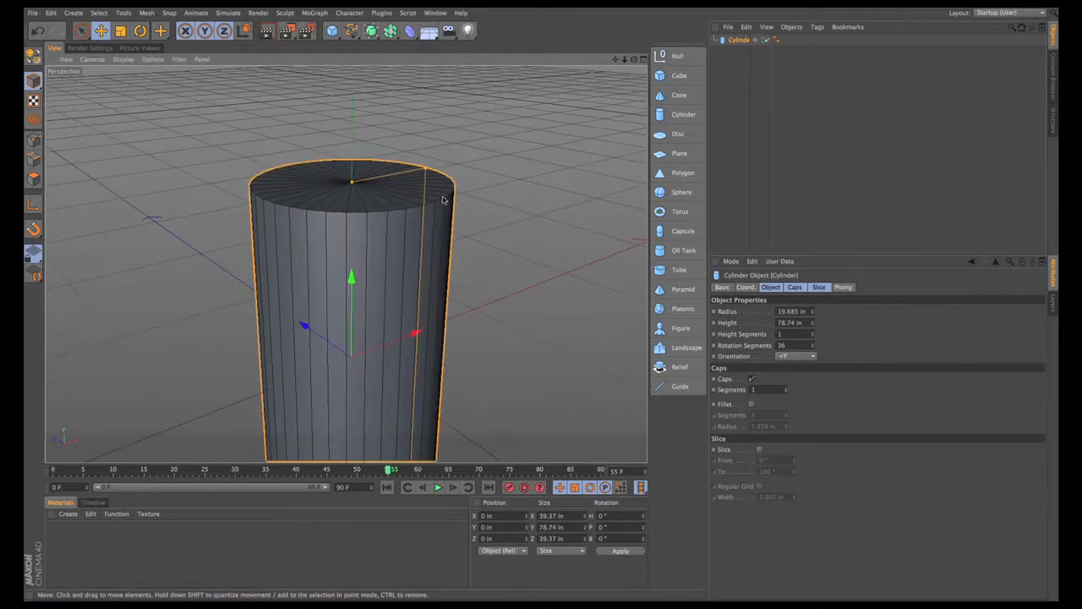
# Step: Enable the fillet on the cylinder's caps and set its radius to 1 in
pyautogui.click(751, 404)
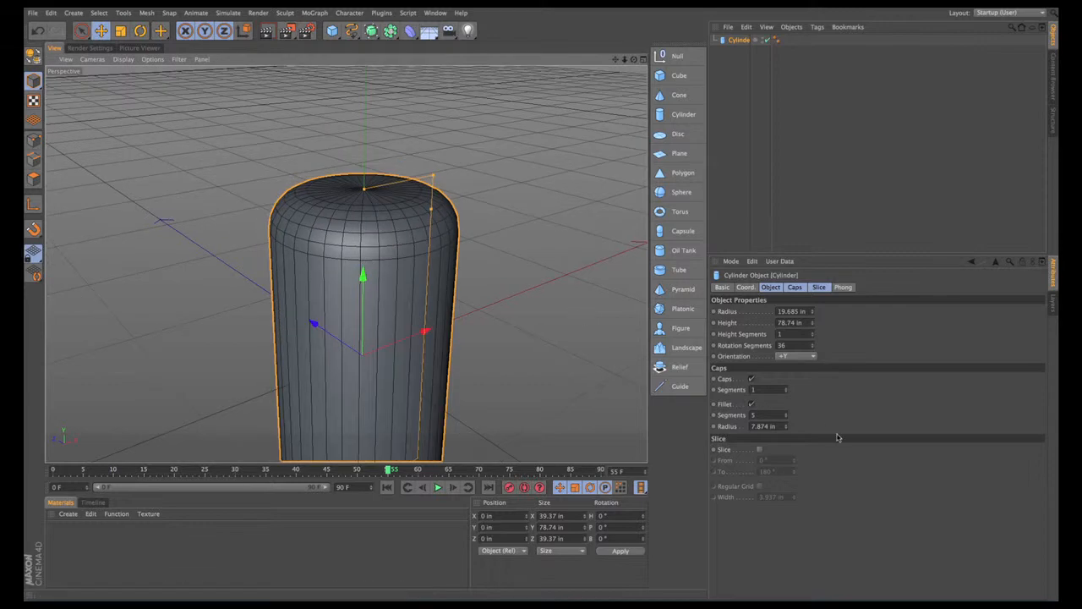
pyautogui.moveTo(787, 431); pyautogui.dragTo(745, 431)
pyautogui.scroll(-3, 439, 251)
pyautogui.keyDown('alt'); pyautogui.moveTo(439, 252); pyautogui.dragTo(526, 190); pyautogui.keyUp('alt')
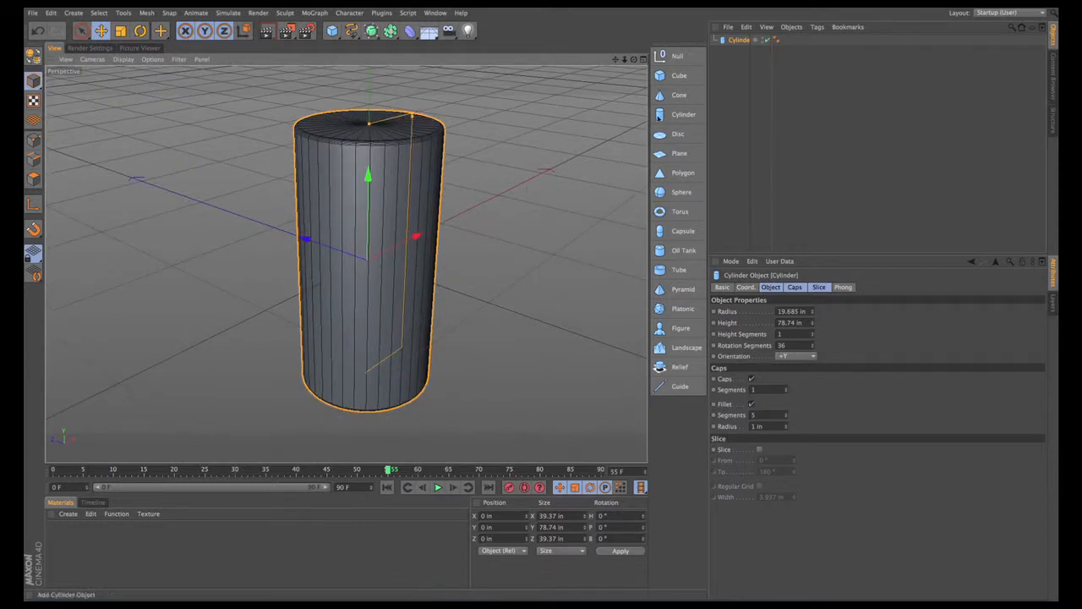
# Step: Delete the cylinder and add a sphere to the scene
pyautogui.press('Delete')
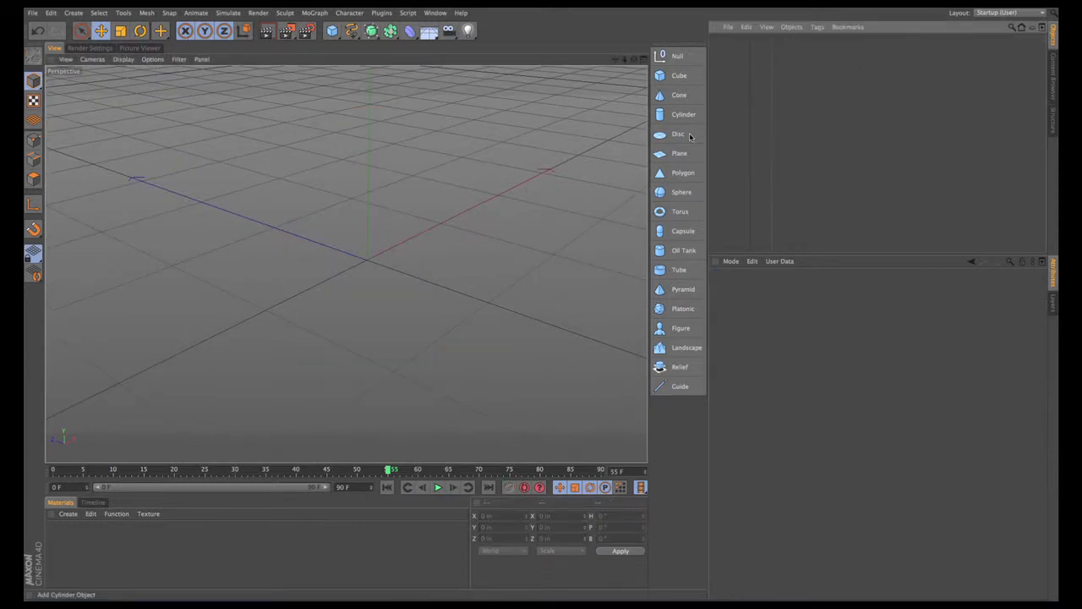
pyautogui.click(681, 192)
pyautogui.keyDown('alt'); pyautogui.moveTo(394, 250); pyautogui.dragTo(346, 248, button='right'); pyautogui.keyUp('alt')
pyautogui.keyDown('alt'); pyautogui.moveTo(415, 239); pyautogui.dragTo(442, 233); pyautogui.keyUp('alt')
pyautogui.keyDown('alt'); pyautogui.moveTo(451, 229); pyautogui.dragTo(437, 217, button='middle'); pyautogui.keyUp('alt')
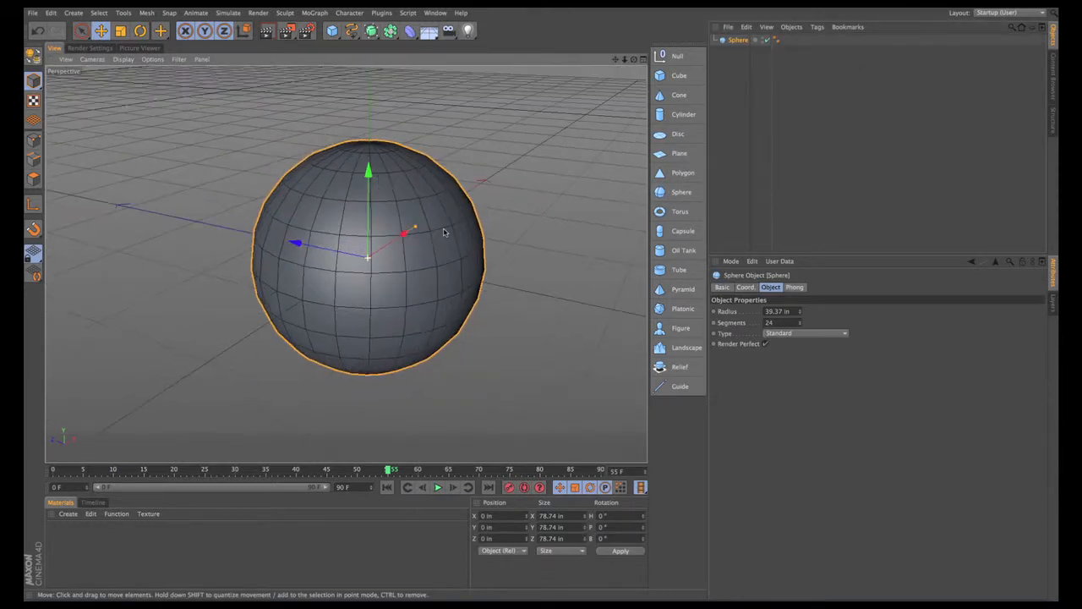
pyautogui.keyDown('alt'); pyautogui.moveTo(430, 190); pyautogui.dragTo(461, 173, button='right'); pyautogui.keyUp('alt')
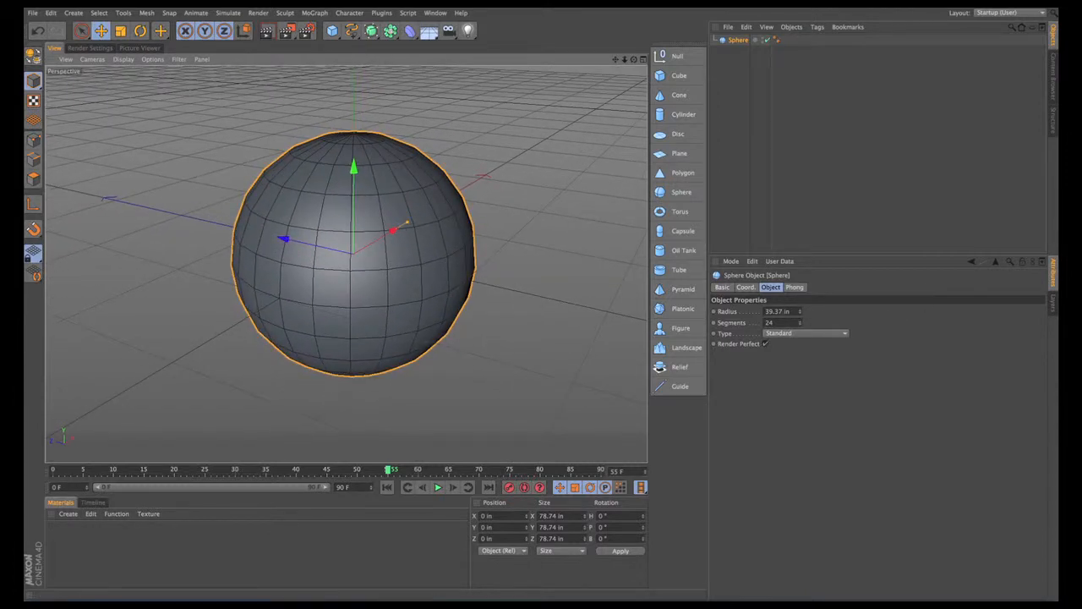
# Step: Set the sphere's radius to 32.37 in and its segments to 6
pyautogui.moveTo(801, 313)
pyautogui.mouseDown()
pyautogui.moveTo(802, 254)
pyautogui.moveTo(802, 317)
pyautogui.mouseUp()
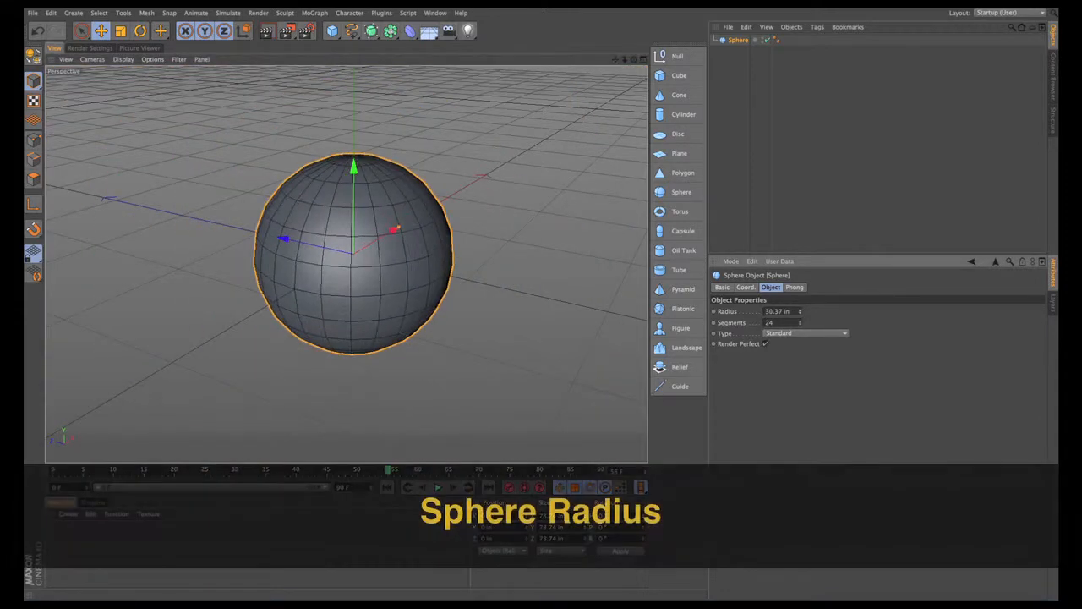
pyautogui.keyDown('alt'); pyautogui.moveTo(474, 254); pyautogui.dragTo(525, 259); pyautogui.keyUp('alt')
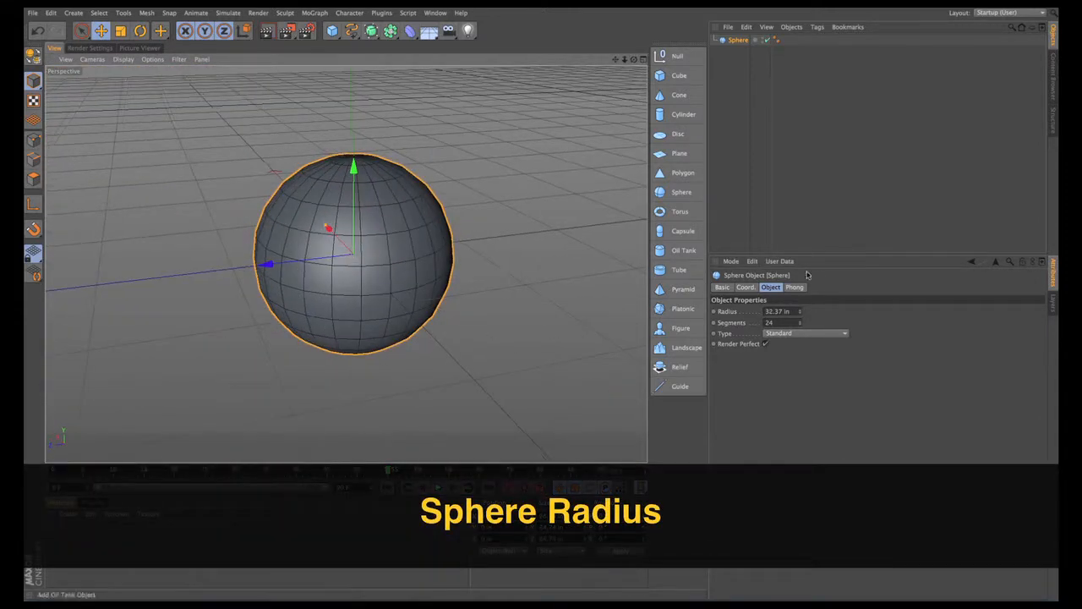
pyautogui.moveTo(800, 323); pyautogui.dragTo(800, 336)
pyautogui.keyDown('alt'); pyautogui.moveTo(541, 233); pyautogui.dragTo(491, 241); pyautogui.keyUp('alt')
pyautogui.click(800, 326)
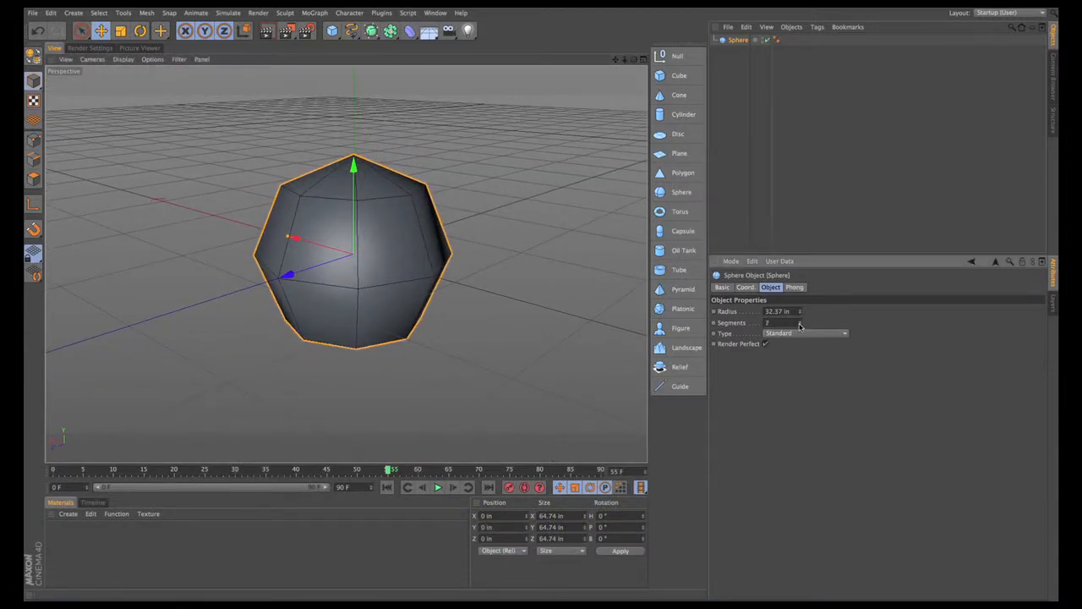
pyautogui.click(800, 326)
pyautogui.keyDown('alt'); pyautogui.moveTo(572, 258); pyautogui.dragTo(575, 203); pyautogui.keyUp('alt')
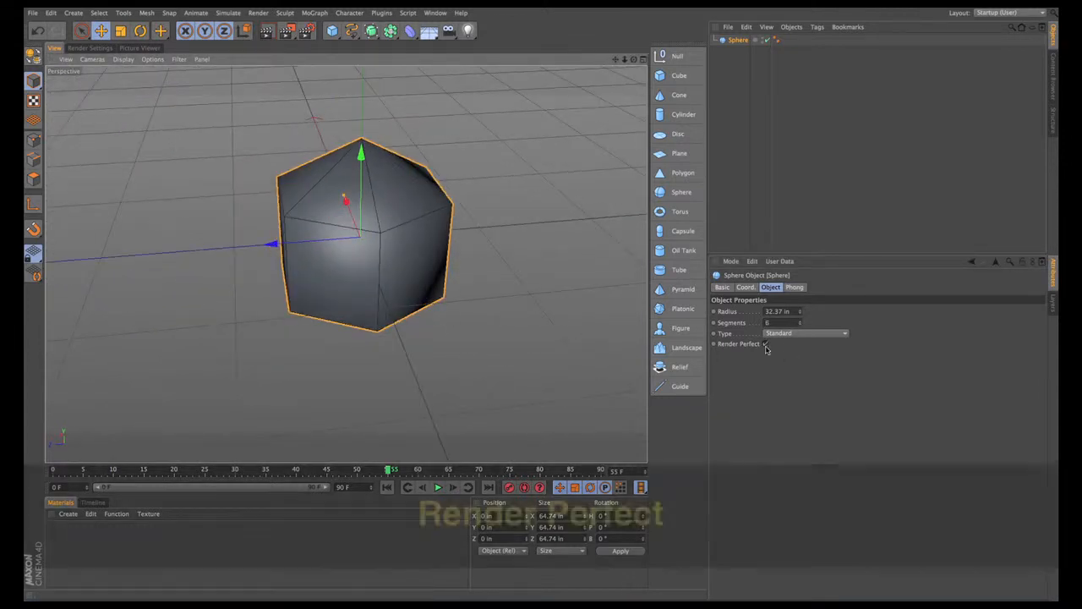
# Step: Turn off Render Perfect for the sphere and render it to the Picture Viewer
pyautogui.keyDown('alt'); pyautogui.moveTo(580, 265); pyautogui.dragTo(492, 181); pyautogui.keyUp('alt')
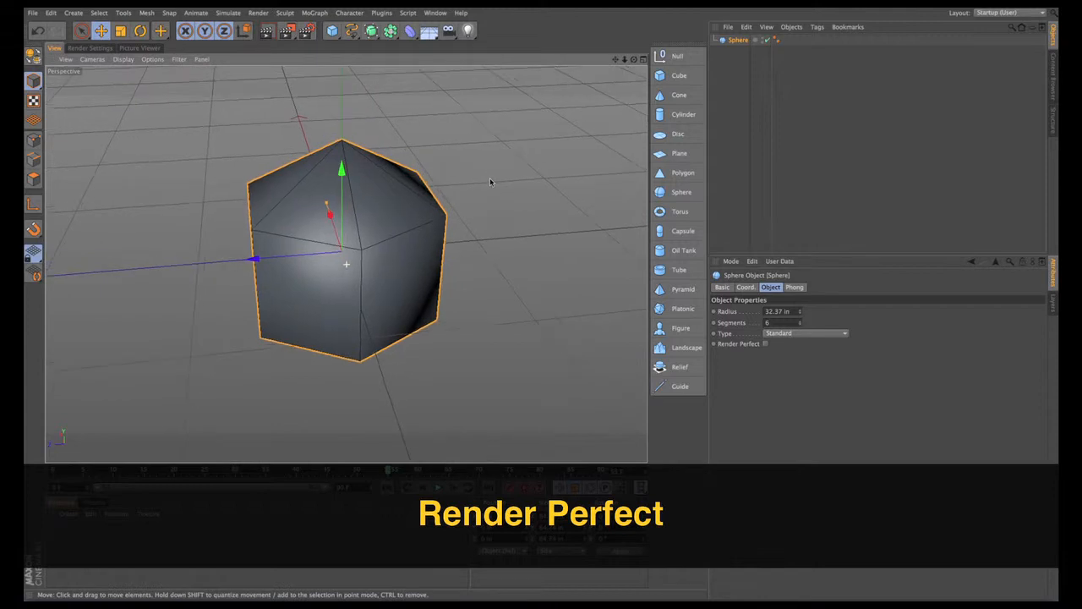
pyautogui.click(286, 31)
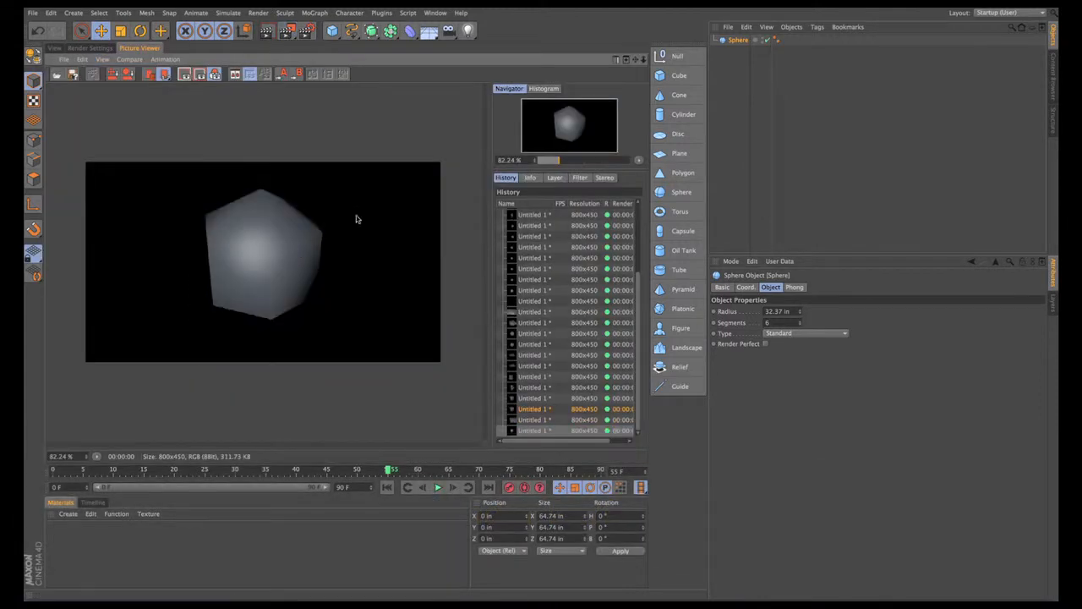
pyautogui.click(51, 49)
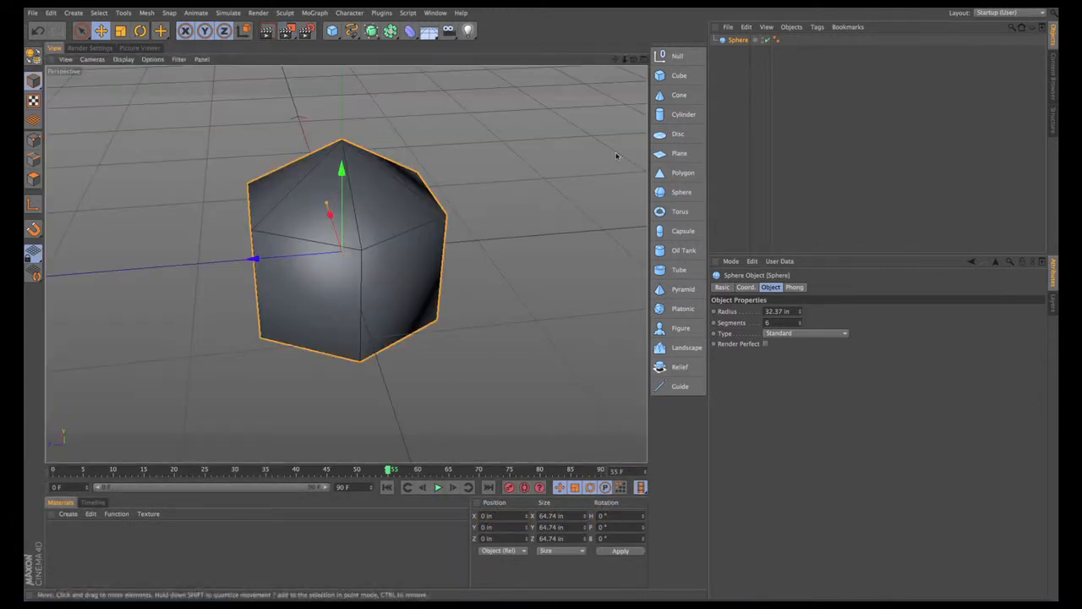
# Step: Set the sphere's Phong angle to 31° and render it to the Picture Viewer
pyautogui.click(776, 39)
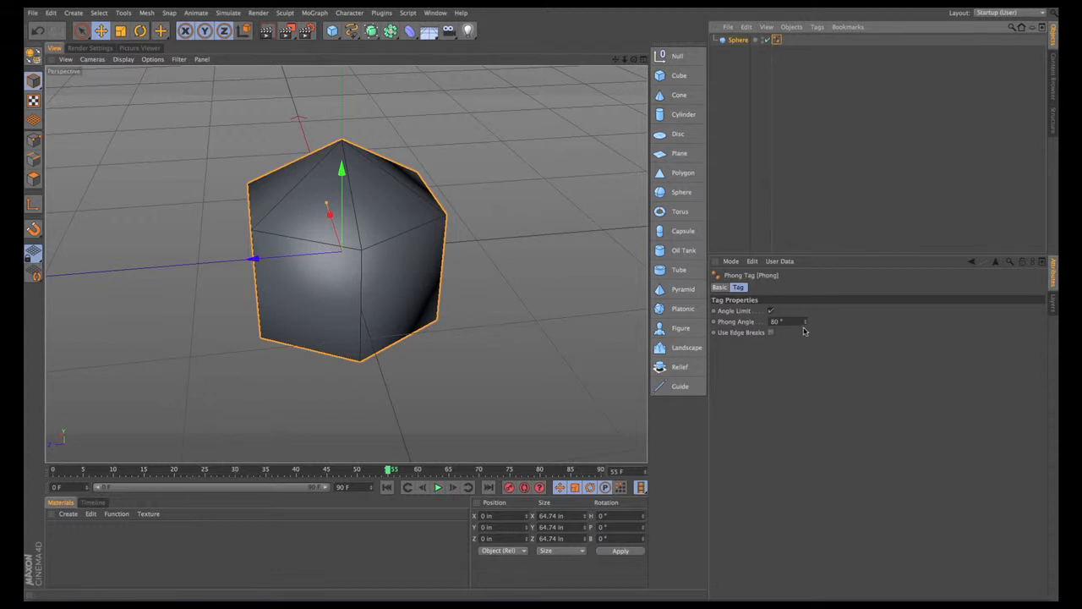
pyautogui.moveTo(806, 325); pyautogui.dragTo(806, 366)
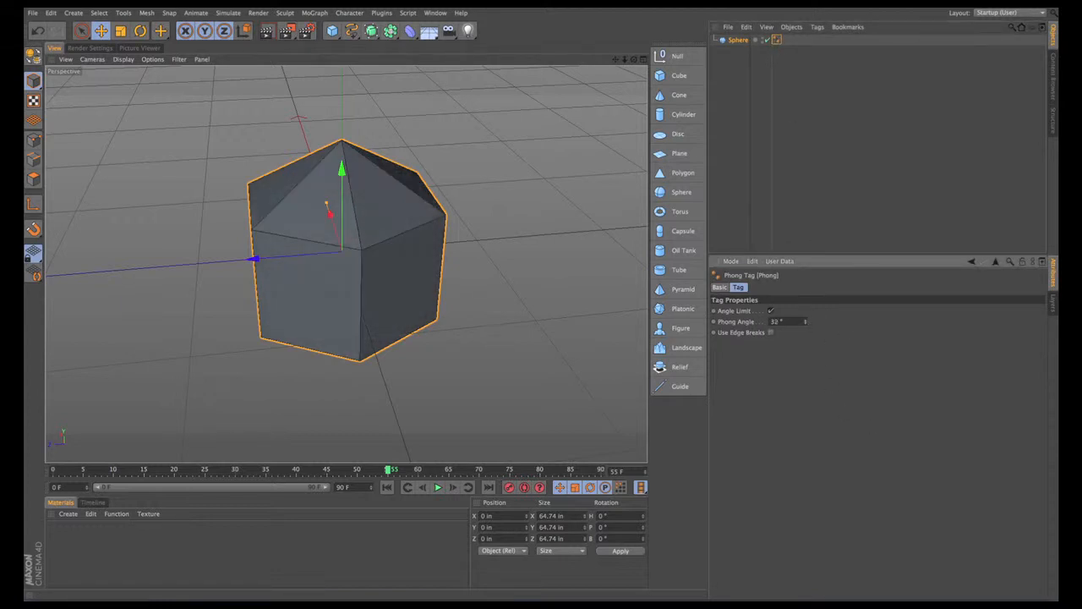
pyautogui.click(286, 30)
pyautogui.scroll(1, 329, 207)
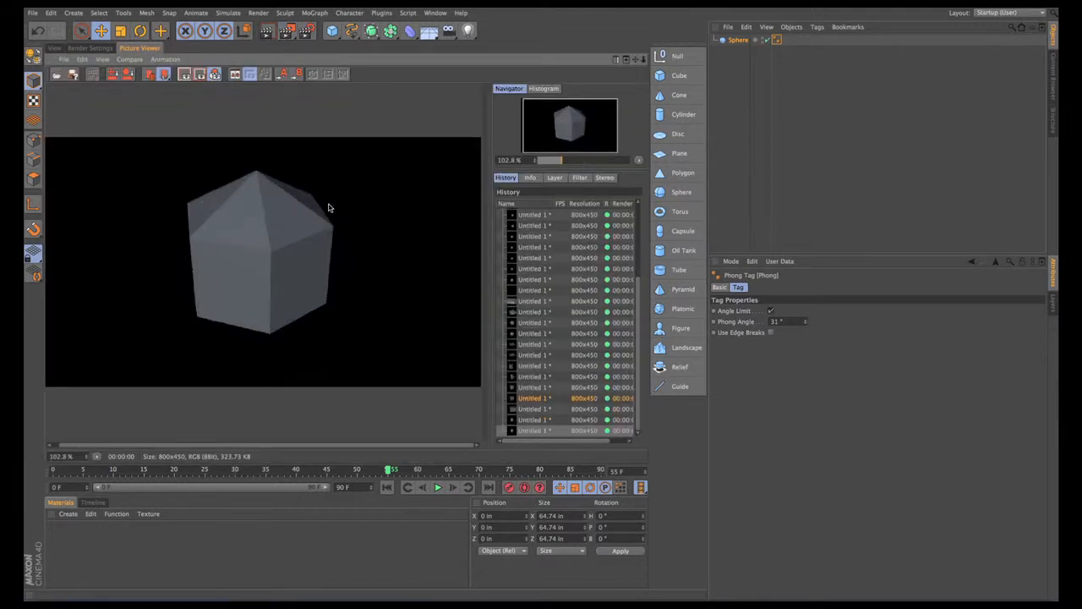
# Step: Compare the latest sphere render with the previous one in the render history, then return to the viewport
pyautogui.scroll(-2, 329, 207)
pyautogui.click(535, 421)
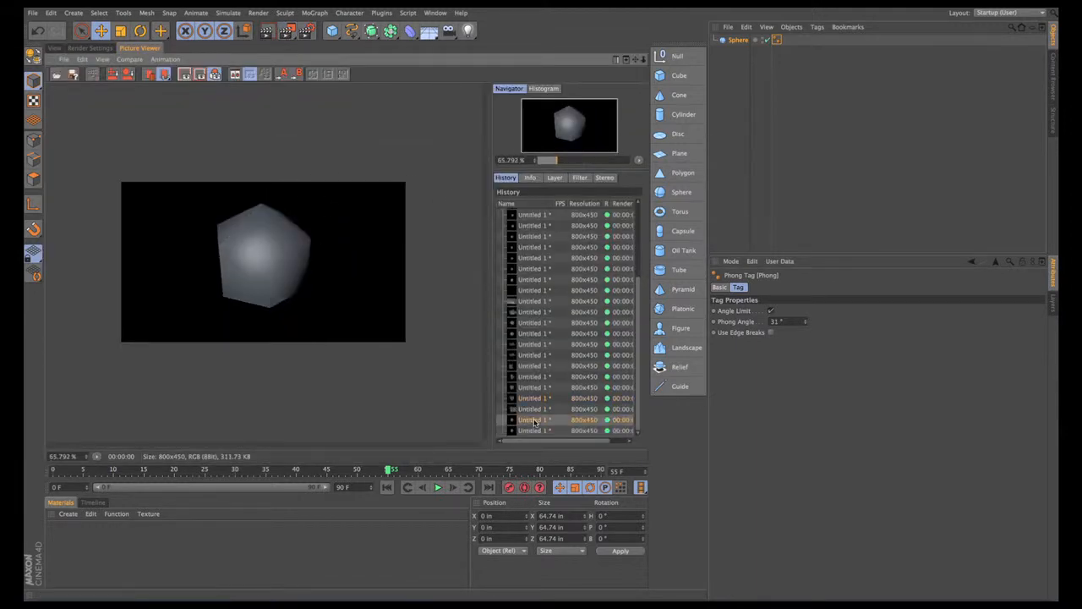
pyautogui.click(538, 431)
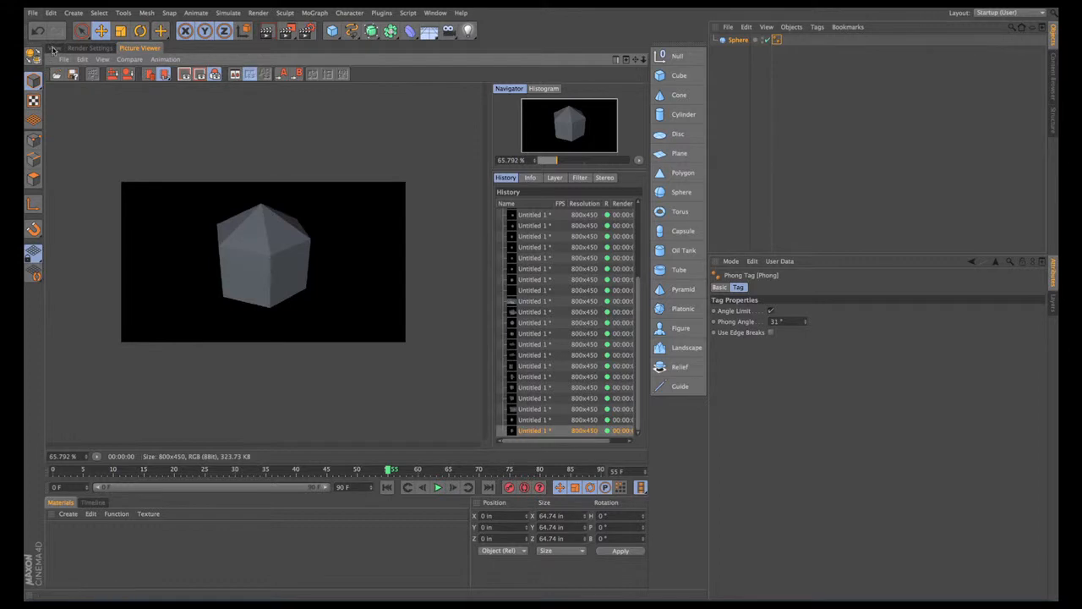
pyautogui.click(53, 49)
# Step: Render the sphere to the Picture Viewer once with Render Perfect turned on and once with it turned off
pyautogui.keyDown('alt'); pyautogui.moveTo(340, 159); pyautogui.dragTo(316, 158); pyautogui.keyUp('alt')
pyautogui.moveTo(396, 178)
pyautogui.keyDown('alt'); pyautogui.mouseDown()
pyautogui.moveTo(416, 170)
pyautogui.moveTo(408, 175)
pyautogui.mouseUp(); pyautogui.keyUp('alt')
pyautogui.click(736, 40)
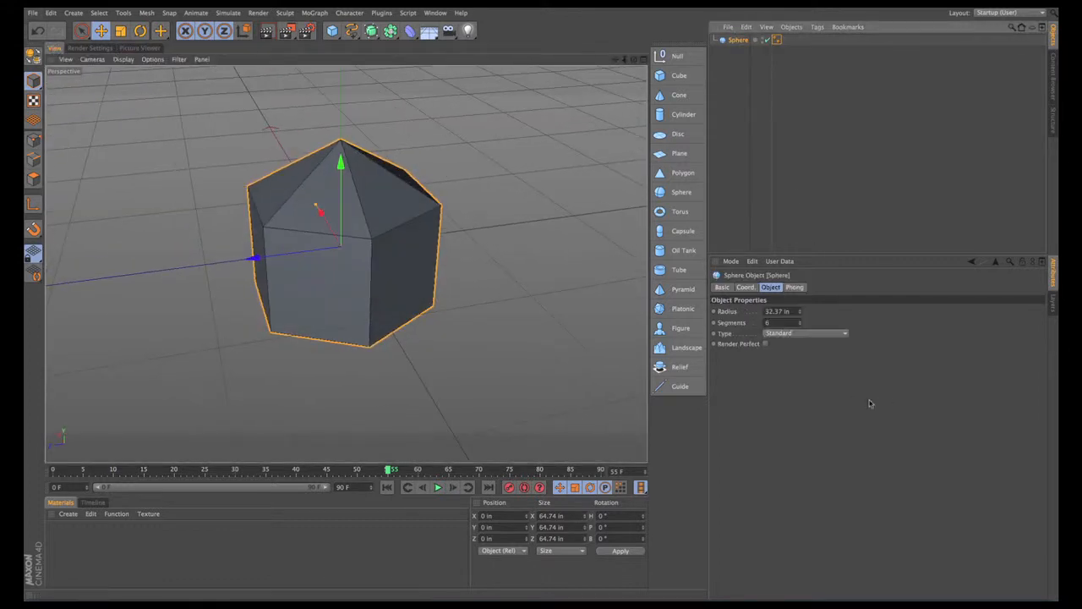
pyautogui.click(739, 345)
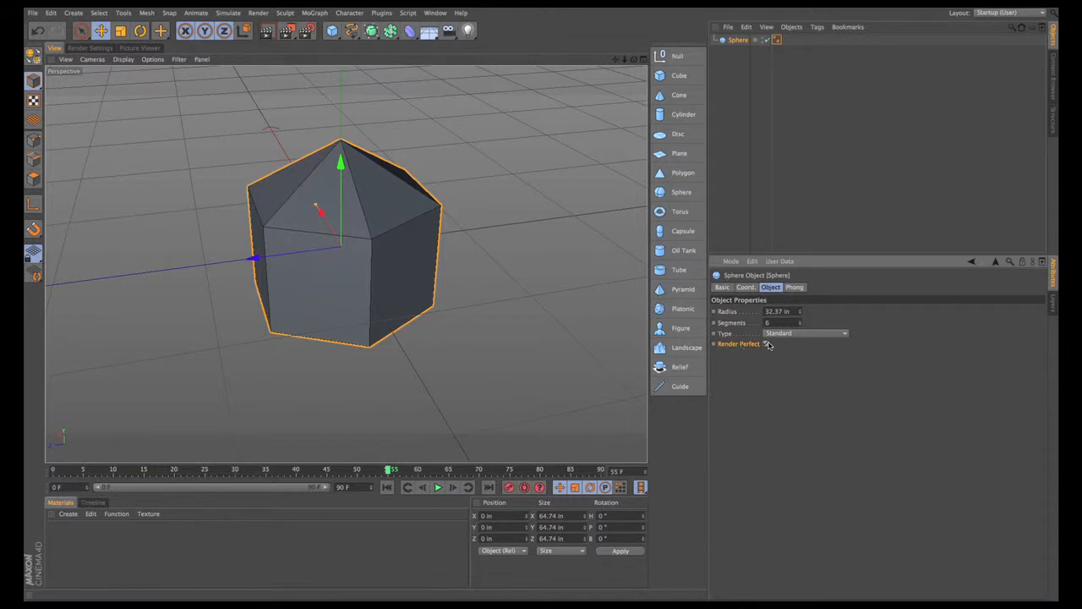
pyautogui.click(285, 30)
pyautogui.click(286, 31)
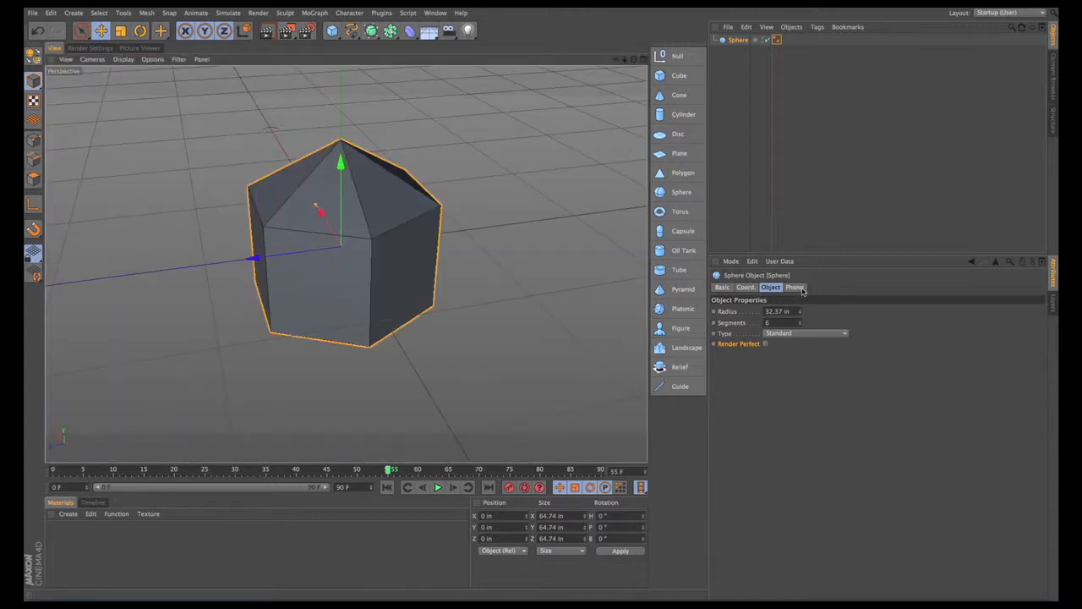
# Step: Turn Render Perfect back on for the sphere and render it to the Picture Viewer again
pyautogui.click(767, 344)
pyautogui.click(288, 32)
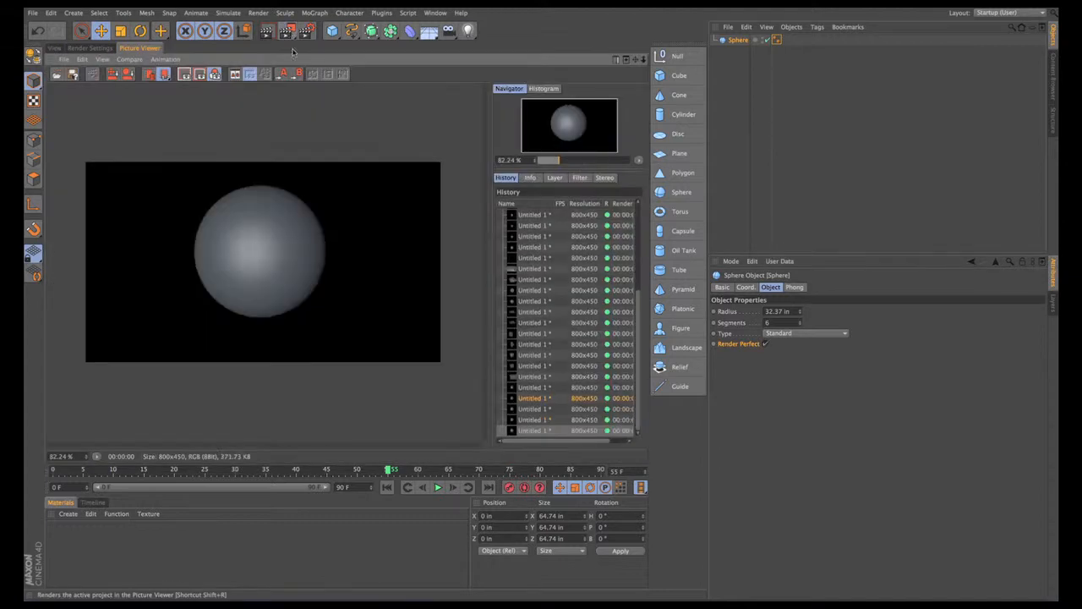
pyautogui.click(54, 49)
pyautogui.keyDown('alt'); pyautogui.moveTo(321, 207); pyautogui.dragTo(394, 221); pyautogui.keyUp('alt')
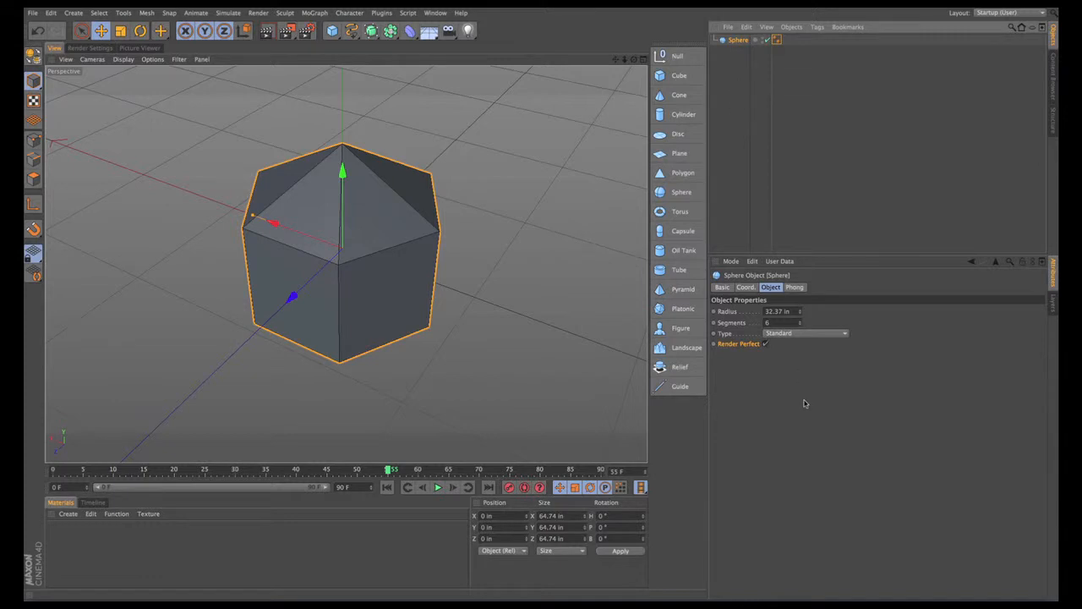
pyautogui.click(767, 345)
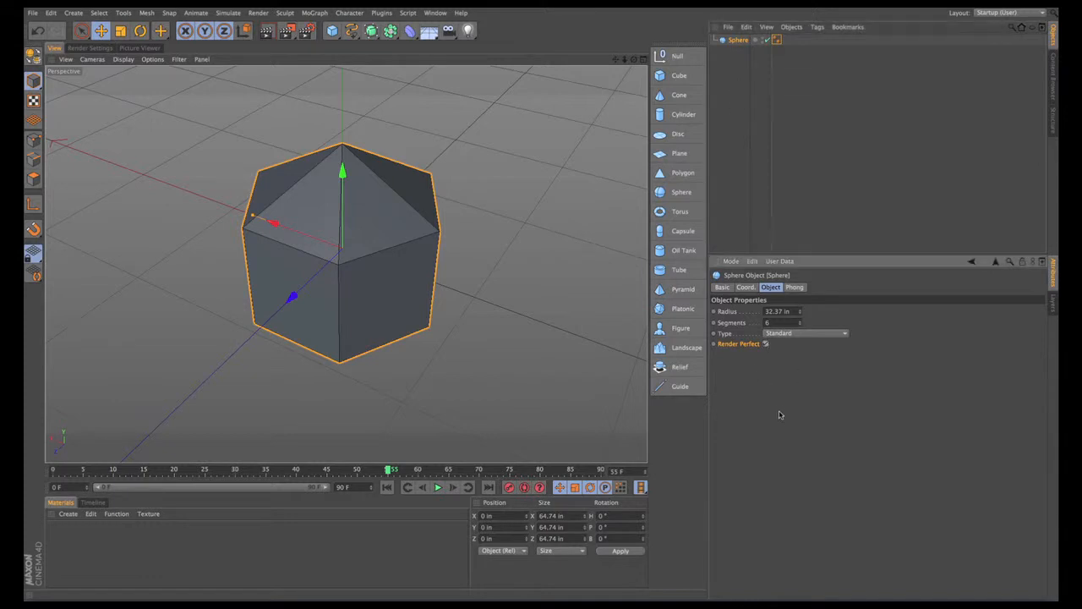
# Step: Delete the sphere and add a landscape object to the scene
pyautogui.keyDown('alt'); pyautogui.moveTo(468, 267); pyautogui.dragTo(446, 235); pyautogui.keyUp('alt')
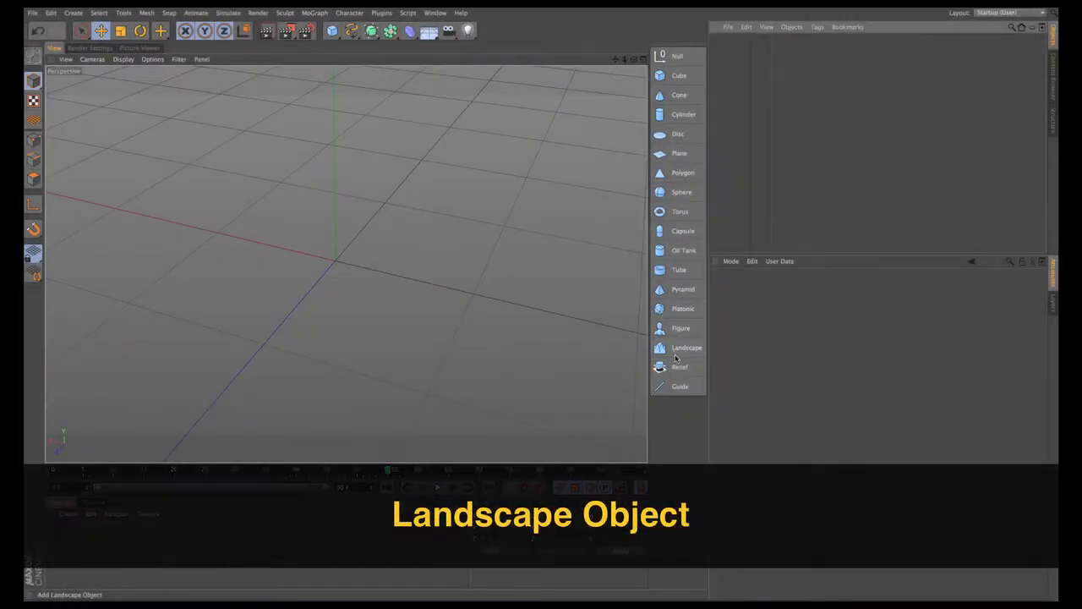
pyautogui.click(677, 355)
pyautogui.keyDown('alt'); pyautogui.moveTo(418, 186); pyautogui.dragTo(304, 180, button='right'); pyautogui.keyUp('alt')
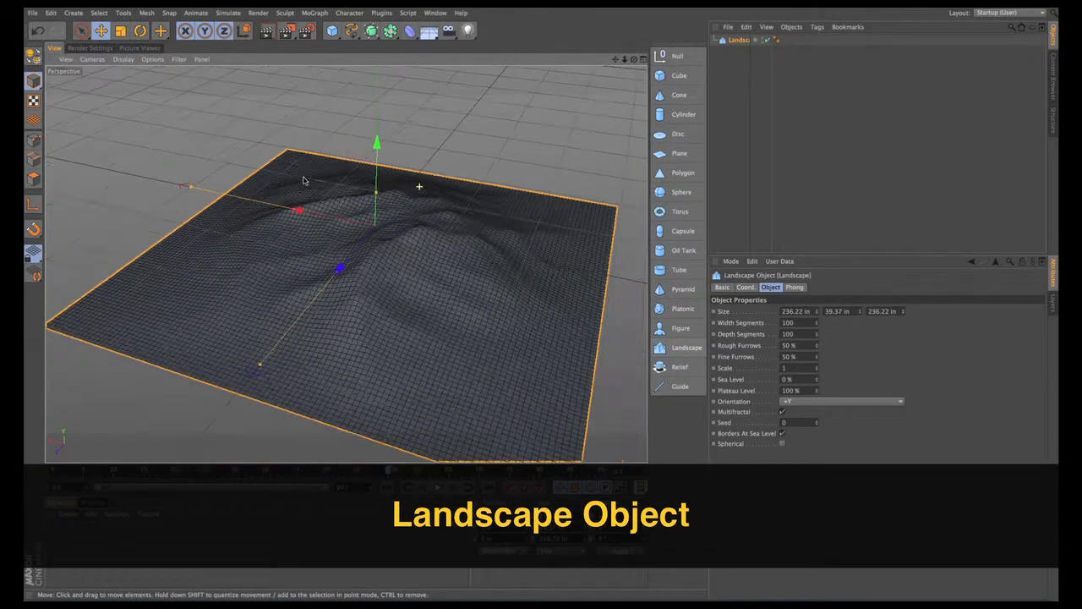
pyautogui.keyDown('alt'); pyautogui.moveTo(306, 180); pyautogui.dragTo(343, 147); pyautogui.keyUp('alt')
pyautogui.moveTo(300, 153)
pyautogui.keyDown('alt'); pyautogui.mouseDown(button='right')
pyautogui.moveTo(347, 159)
pyautogui.moveTo(299, 154)
pyautogui.mouseUp(button='right'); pyautogui.keyUp('alt')
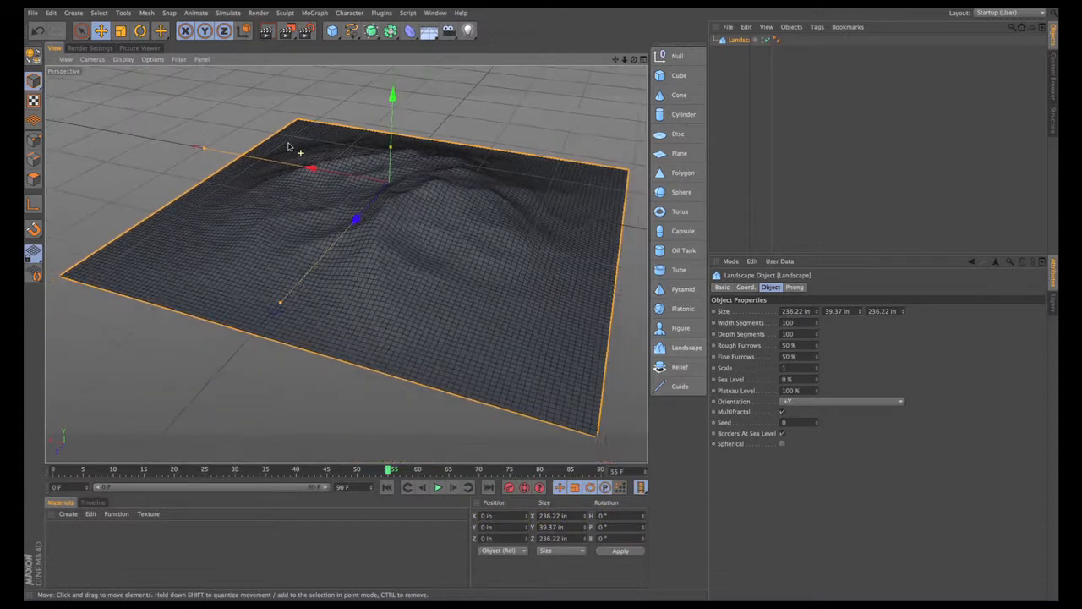
pyautogui.keyDown('alt'); pyautogui.moveTo(300, 154); pyautogui.dragTo(447, 211); pyautogui.keyUp('alt')
pyautogui.keyDown('alt'); pyautogui.moveTo(448, 211); pyautogui.dragTo(486, 216, button='right'); pyautogui.keyUp('alt')
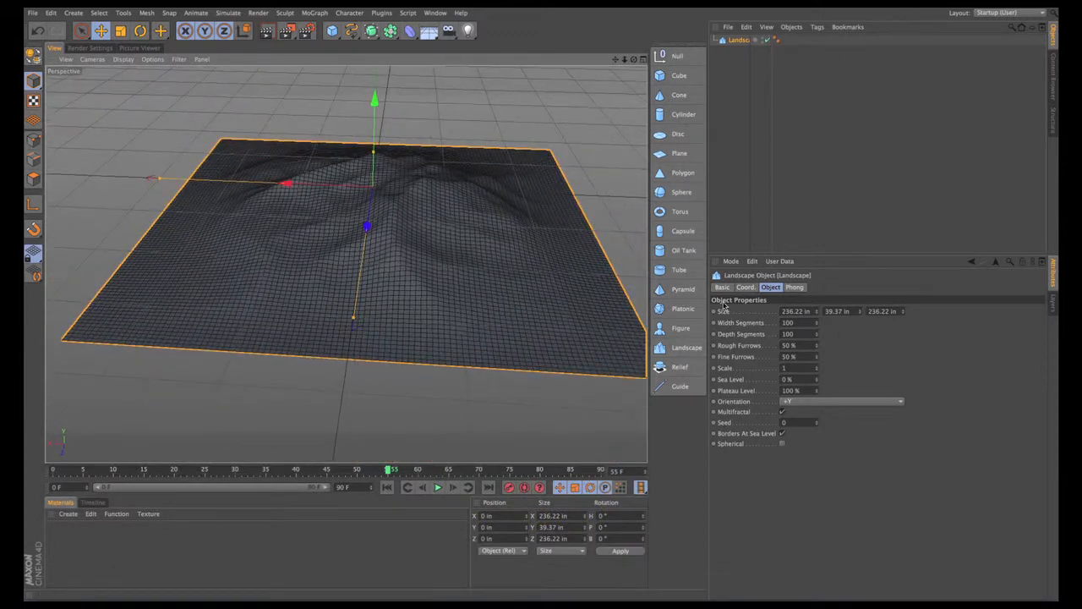
# Step: Set the landscape's size to 274.22 in by 77.37 in by 247.22 in
pyautogui.click(734, 312)
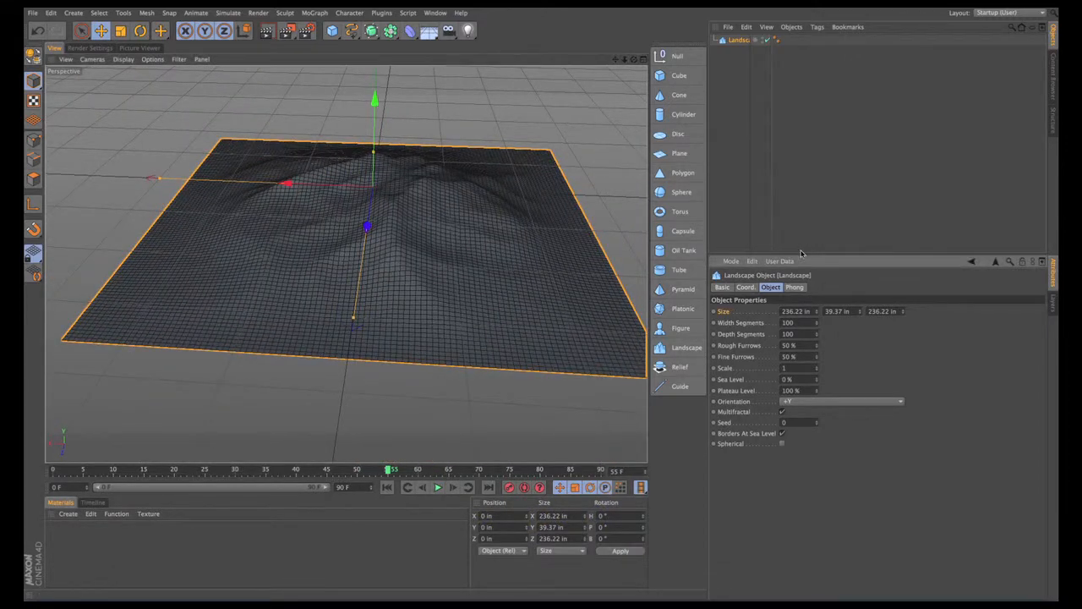
pyautogui.moveTo(800, 254); pyautogui.dragTo(800, 218)
pyautogui.moveTo(817, 276); pyautogui.dragTo(817, 243)
pyautogui.moveTo(860, 276); pyautogui.dragTo(860, 241)
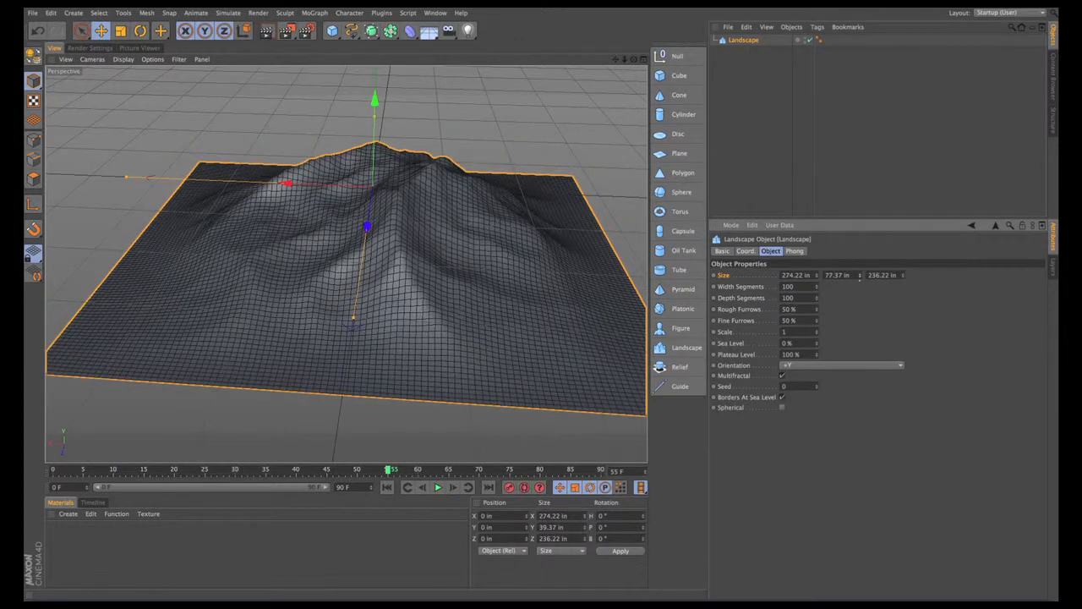
pyautogui.moveTo(903, 276); pyautogui.dragTo(903, 258)
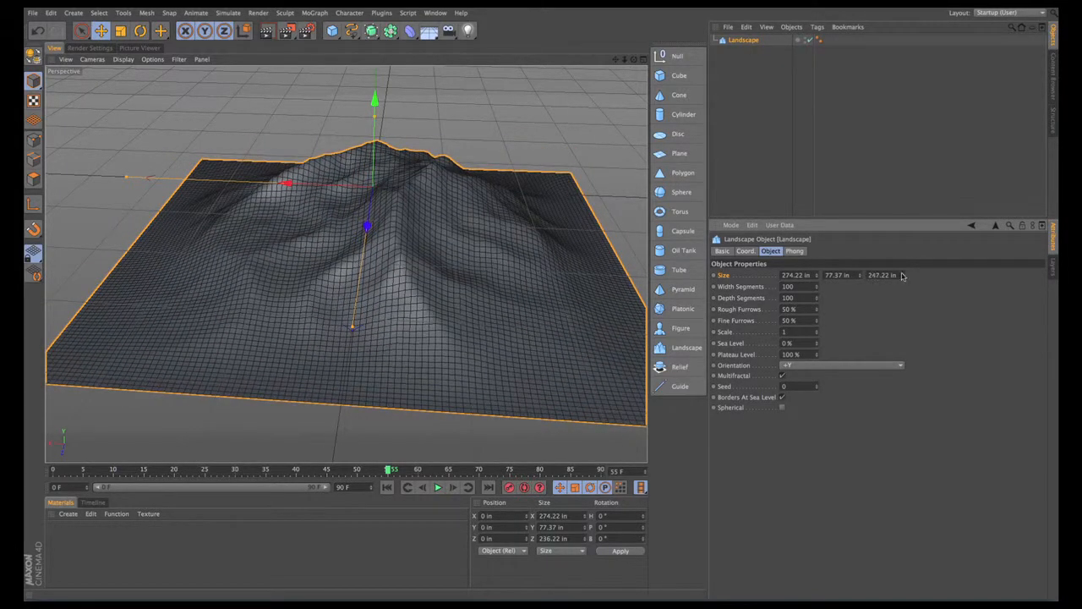
# Step: Set the landscape's rough furrows to 13% and its fine furrows to 99%
pyautogui.keyDown('alt'); pyautogui.moveTo(459, 284); pyautogui.dragTo(435, 242); pyautogui.keyUp('alt')
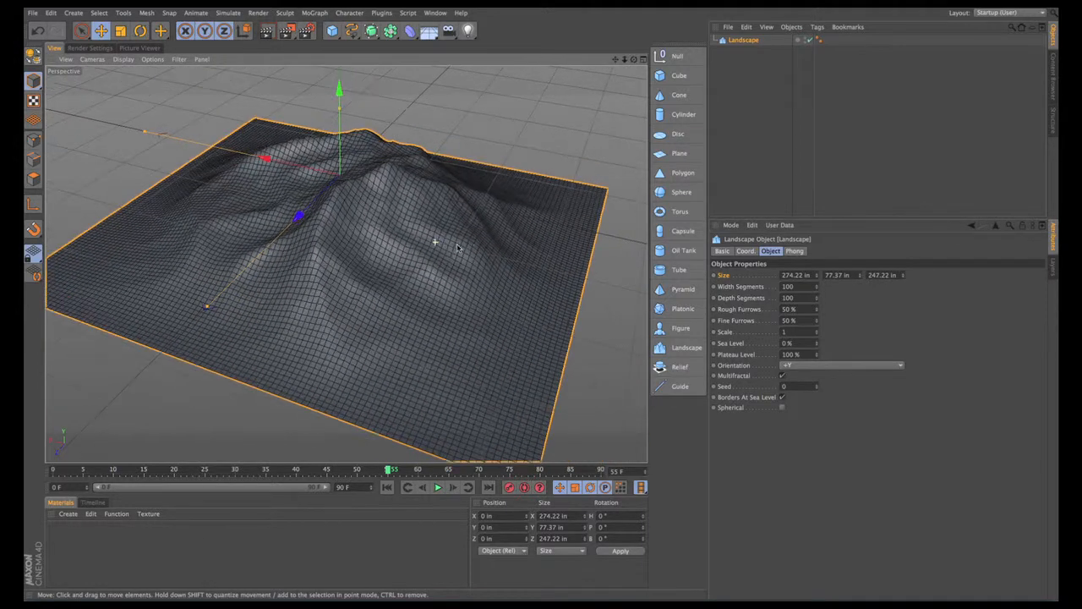
pyautogui.moveTo(818, 311); pyautogui.dragTo(818, 269)
pyautogui.moveTo(818, 315); pyautogui.dragTo(818, 390)
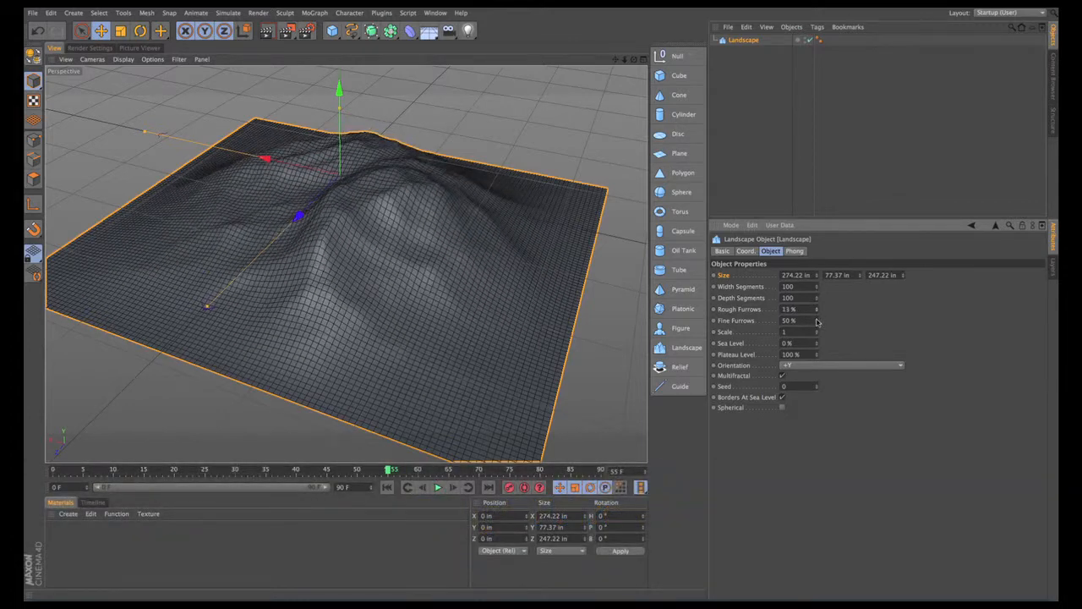
pyautogui.moveTo(818, 321); pyautogui.dragTo(817, 308)
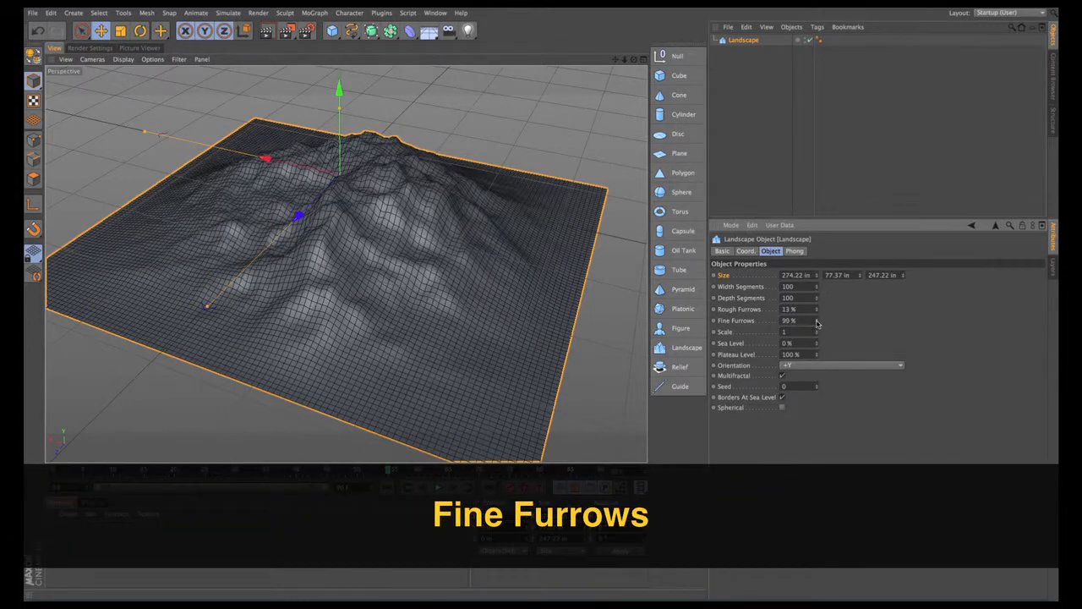
# Step: Set the landscape's plateau level to 34% and reduce its height to a little over 20 in
pyautogui.moveTo(414, 261)
pyautogui.keyDown('alt'); pyautogui.mouseDown()
pyautogui.moveTo(347, 264)
pyautogui.moveTo(414, 246)
pyautogui.mouseUp(); pyautogui.keyUp('alt')
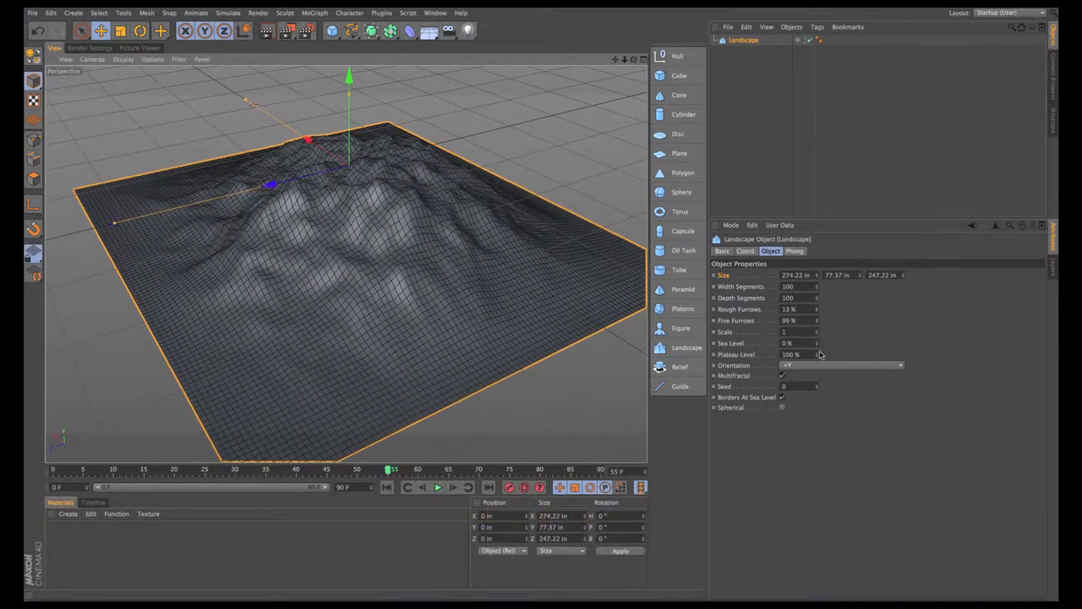
pyautogui.moveTo(818, 354); pyautogui.dragTo(817, 422)
pyautogui.scroll(-5, 573, 295)
pyautogui.keyDown('alt'); pyautogui.moveTo(556, 280); pyautogui.dragTo(474, 256); pyautogui.keyUp('alt')
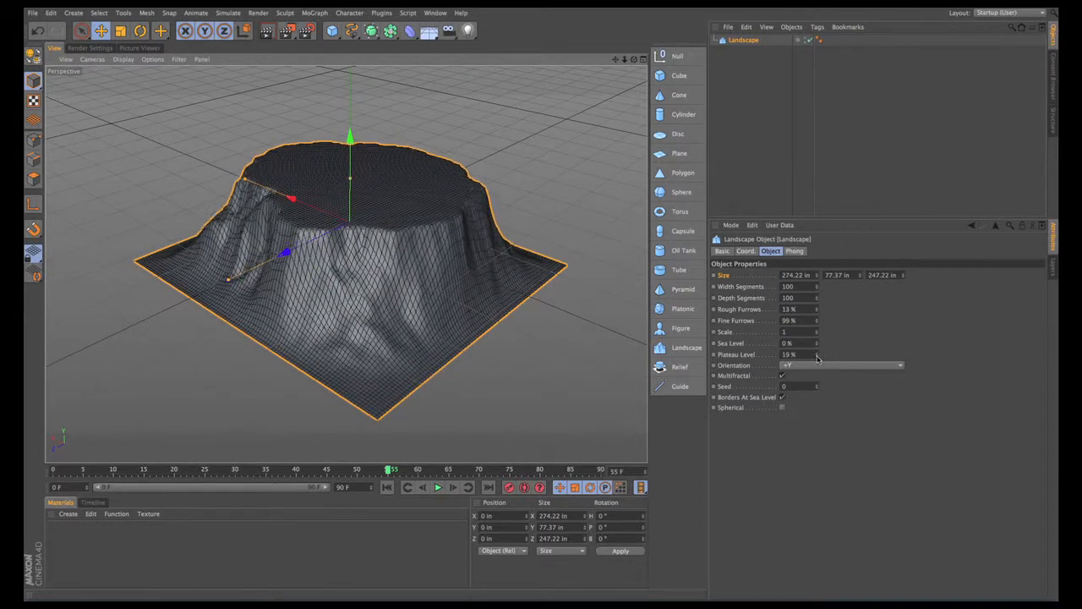
pyautogui.moveTo(818, 359); pyautogui.dragTo(819, 362)
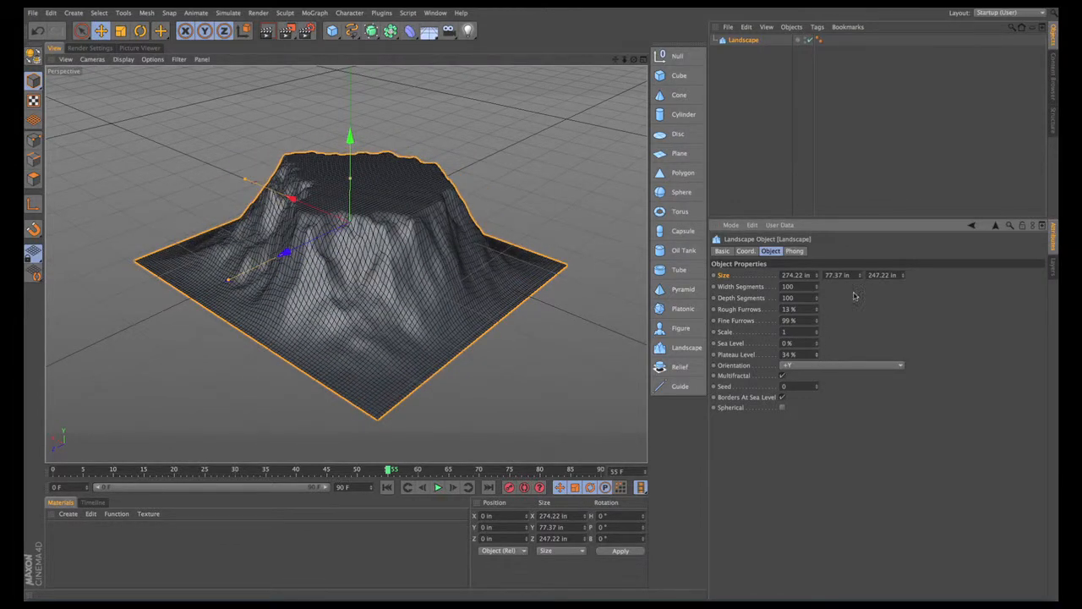
pyautogui.moveTo(859, 279); pyautogui.dragTo(859, 335)
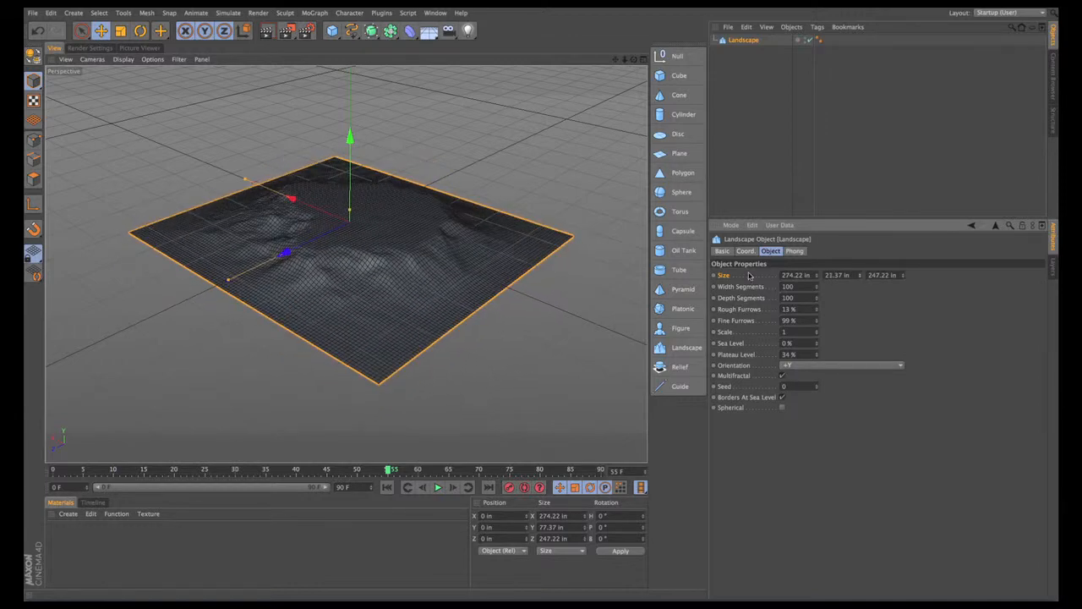
# Step: Try the landscape's orientation along −X and +Z, and return it to +Y
pyautogui.keyDown('alt'); pyautogui.moveTo(406, 292); pyautogui.dragTo(485, 276); pyautogui.keyUp('alt')
pyautogui.click(886, 369)
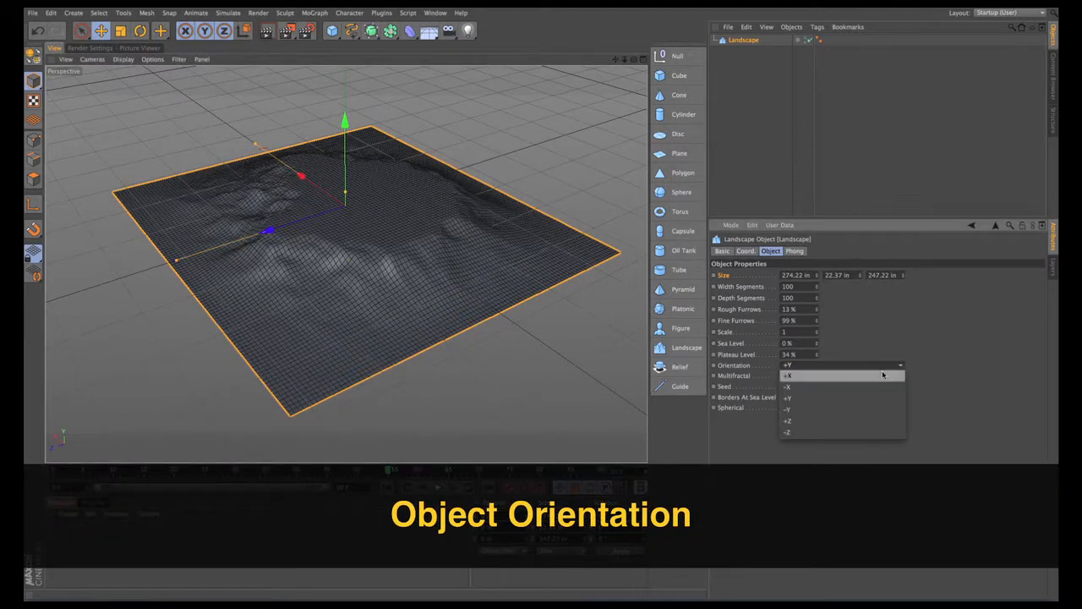
pyautogui.click(886, 393)
pyautogui.click(898, 366)
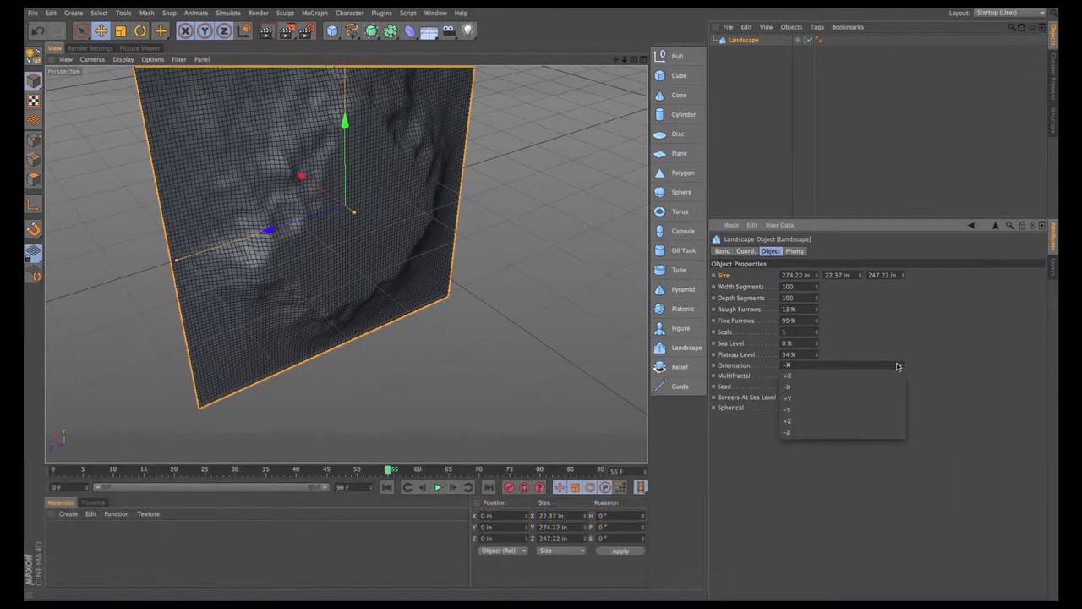
pyautogui.click(872, 423)
pyautogui.keyDown('alt'); pyautogui.moveTo(500, 327); pyautogui.dragTo(523, 328); pyautogui.keyUp('alt')
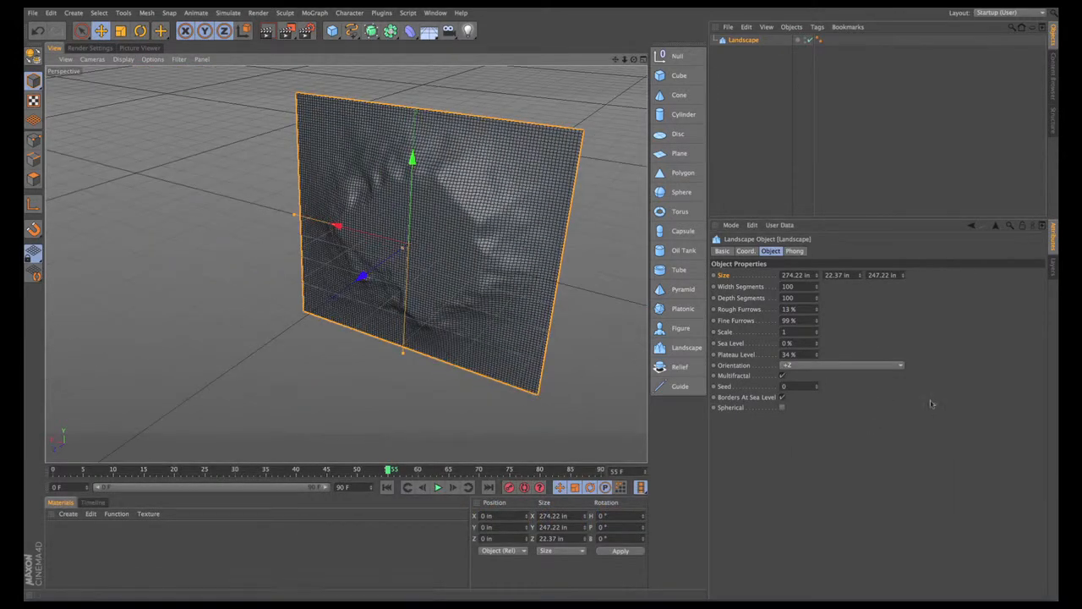
pyautogui.click(898, 369)
pyautogui.click(881, 394)
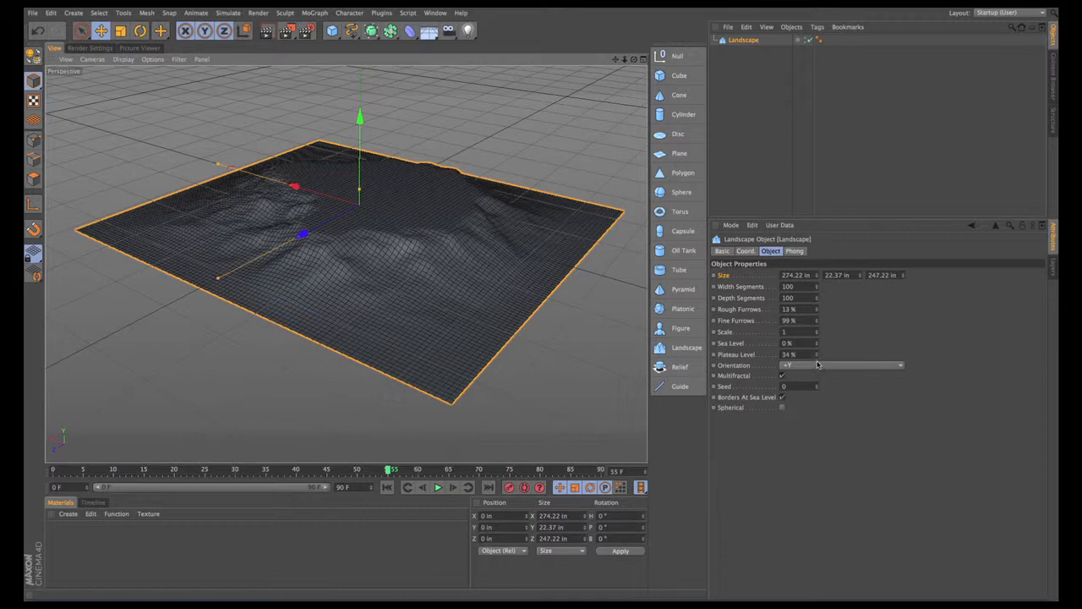
# Step: Set the landscape's plateau level to 60%, height to 34.37 in and seed to 6, with Borders At Sea Level off
pyautogui.click(818, 365)
pyautogui.click(871, 347)
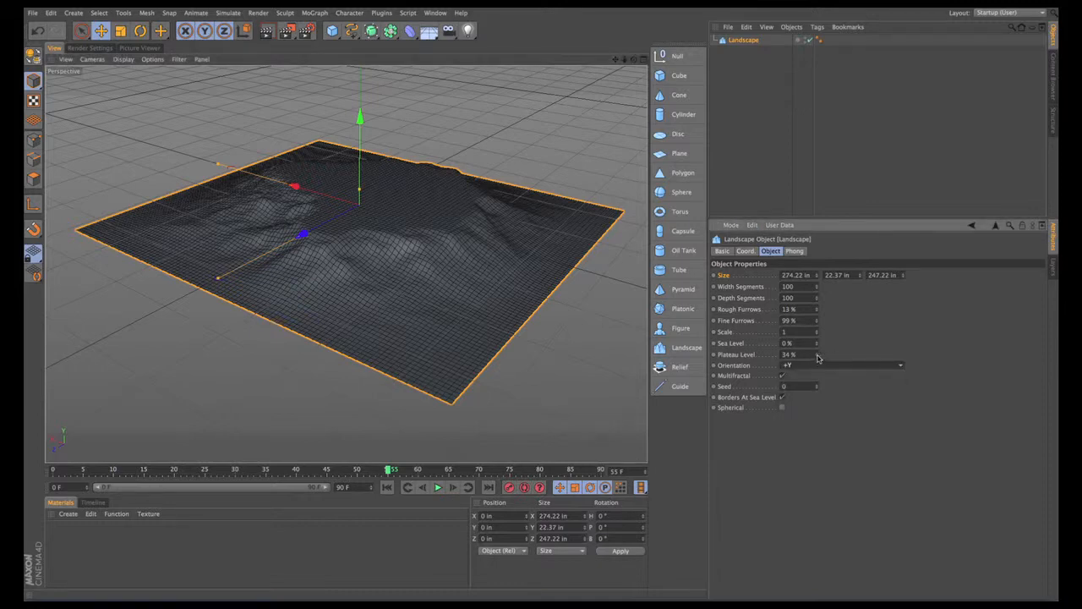
pyautogui.moveTo(818, 358); pyautogui.dragTo(868, 359)
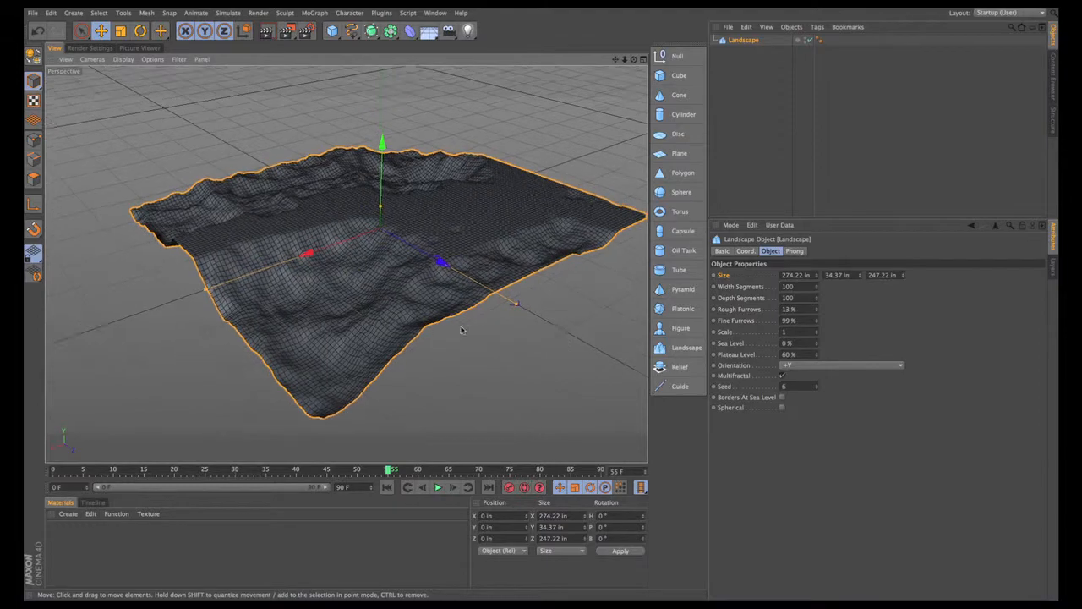
pyautogui.keyDown('alt'); pyautogui.moveTo(459, 331); pyautogui.dragTo(345, 338); pyautogui.keyUp('alt')
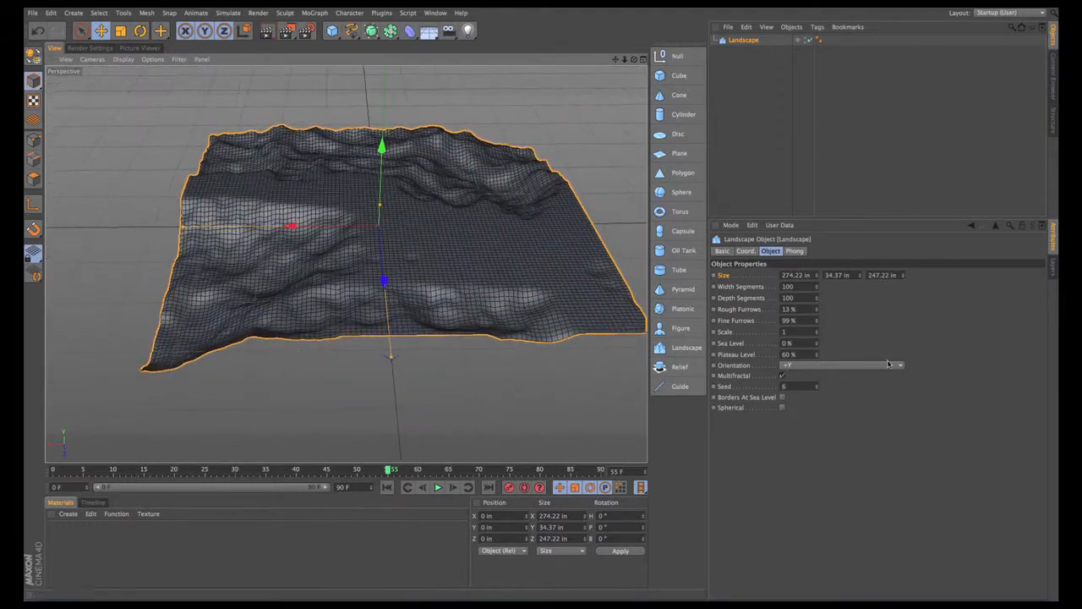
# Step: Turn the landscape's Borders At Sea Level back on and make the landscape spherical
pyautogui.click(784, 398)
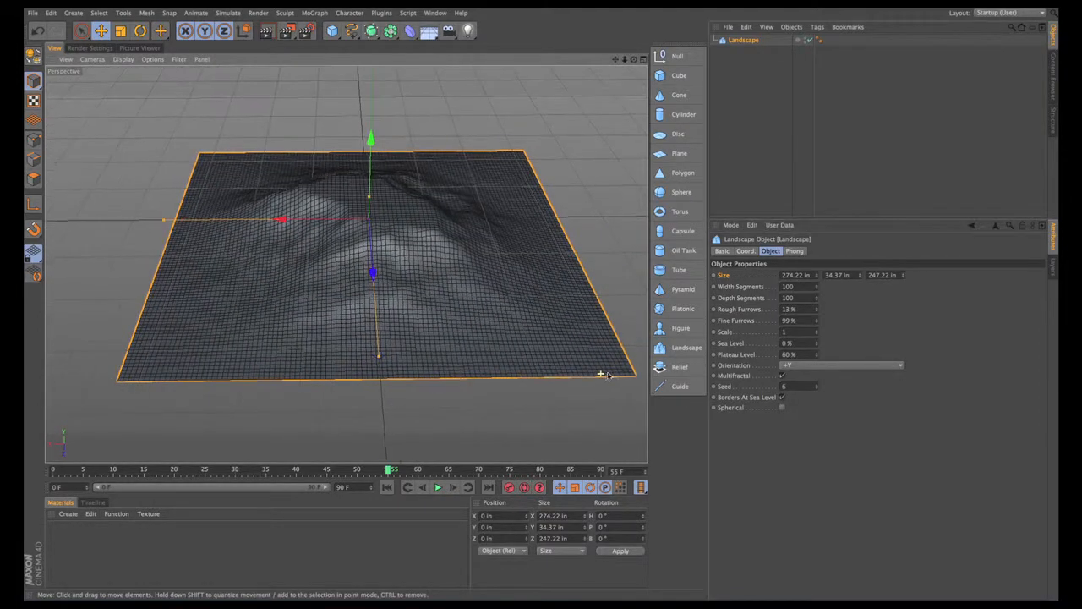
pyautogui.keyDown('alt'); pyautogui.moveTo(322, 261); pyautogui.dragTo(519, 269); pyautogui.keyUp('alt')
pyautogui.click(782, 408)
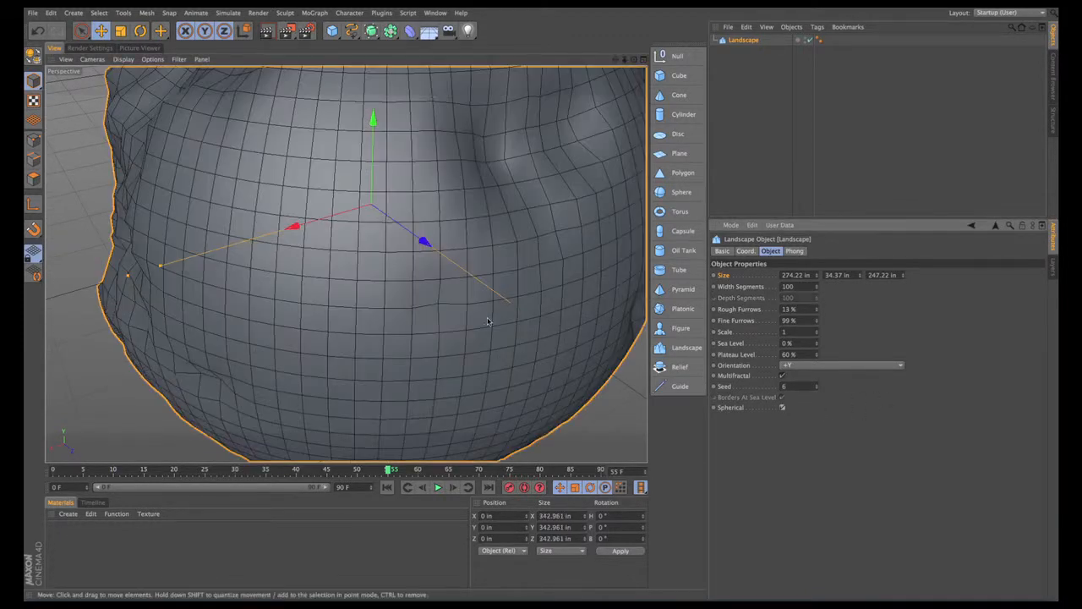
pyautogui.keyDown('alt'); pyautogui.moveTo(488, 314); pyautogui.dragTo(322, 311, button='right'); pyautogui.keyUp('alt')
pyautogui.keyDown('alt'); pyautogui.moveTo(387, 303); pyautogui.dragTo(528, 273); pyautogui.keyUp('alt')
pyautogui.keyDown('alt'); pyautogui.moveTo(536, 256); pyautogui.dragTo(517, 252, button='middle'); pyautogui.keyUp('alt')
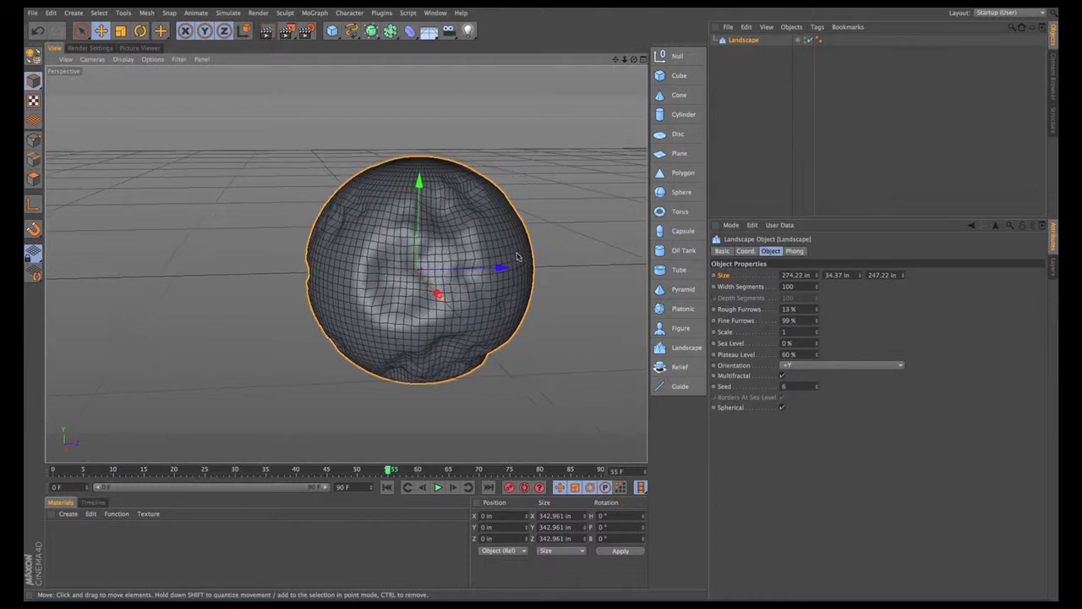
# Step: Set the spherical landscape's rough furrows to 40% and fine furrows to 54%, and turn its Spherical option off
pyautogui.scroll(1, 516, 252)
pyautogui.moveTo(817, 310); pyautogui.dragTo(627, 313)
pyautogui.scroll(2, 442, 247)
pyautogui.keyDown('alt'); pyautogui.moveTo(450, 240); pyautogui.dragTo(630, 208); pyautogui.keyUp('alt')
pyautogui.click(783, 408)
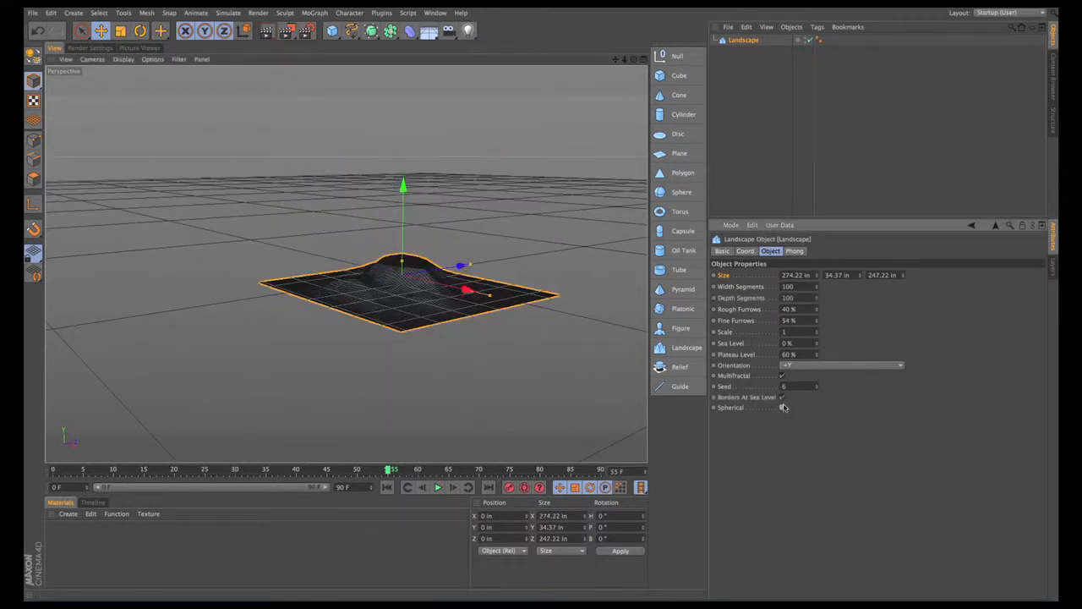
pyautogui.keyDown('alt'); pyautogui.moveTo(448, 373); pyautogui.dragTo(495, 218); pyautogui.keyUp('alt')
# Step: Delete the landscape and add a relief object to the scene
pyautogui.press('Delete')
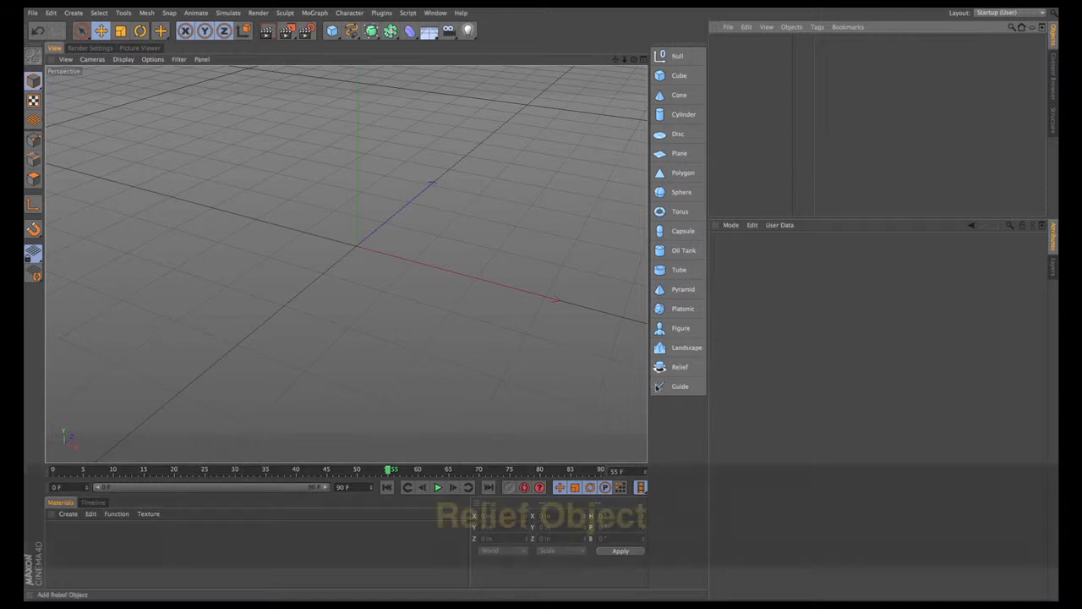
pyautogui.click(680, 367)
pyautogui.keyDown('alt'); pyautogui.moveTo(406, 272); pyautogui.dragTo(454, 229); pyautogui.keyUp('alt')
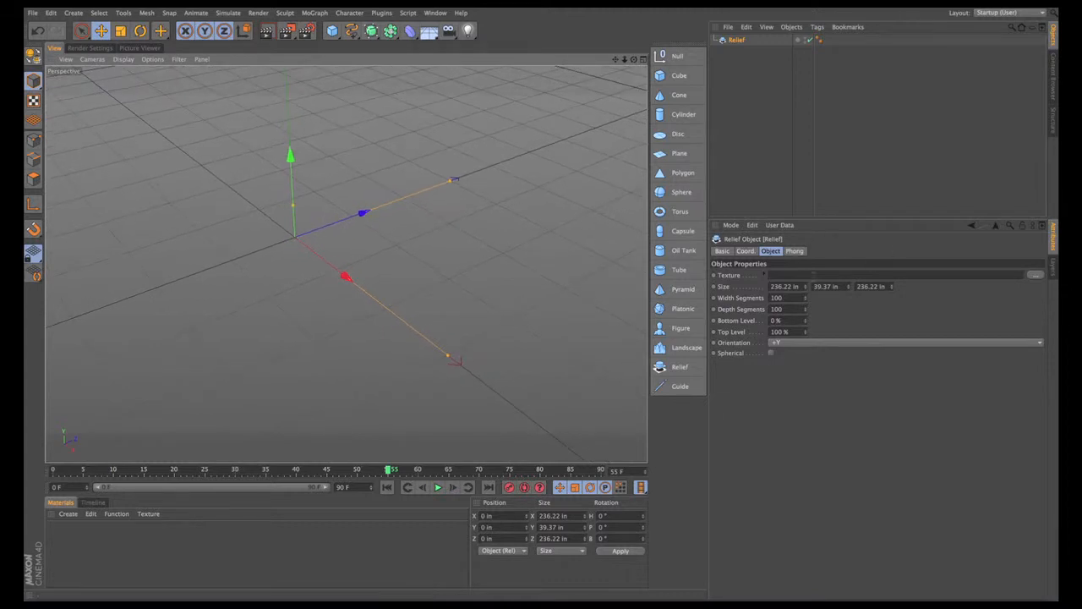
# Step: Render the relief object without a texture to the Picture Viewer and return to the viewport
pyautogui.click(812, 275)
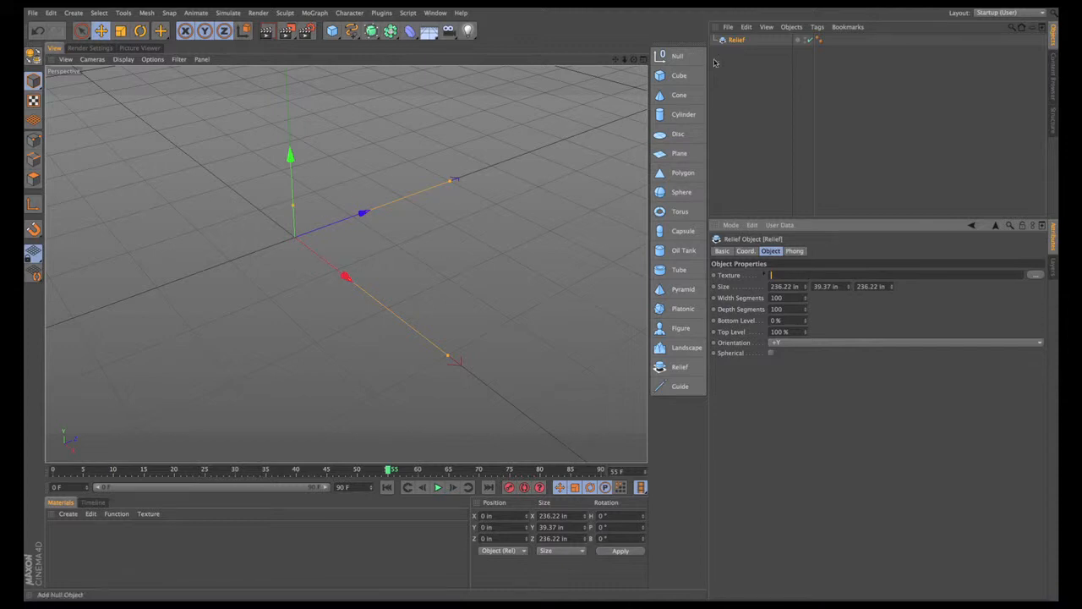
pyautogui.click(733, 41)
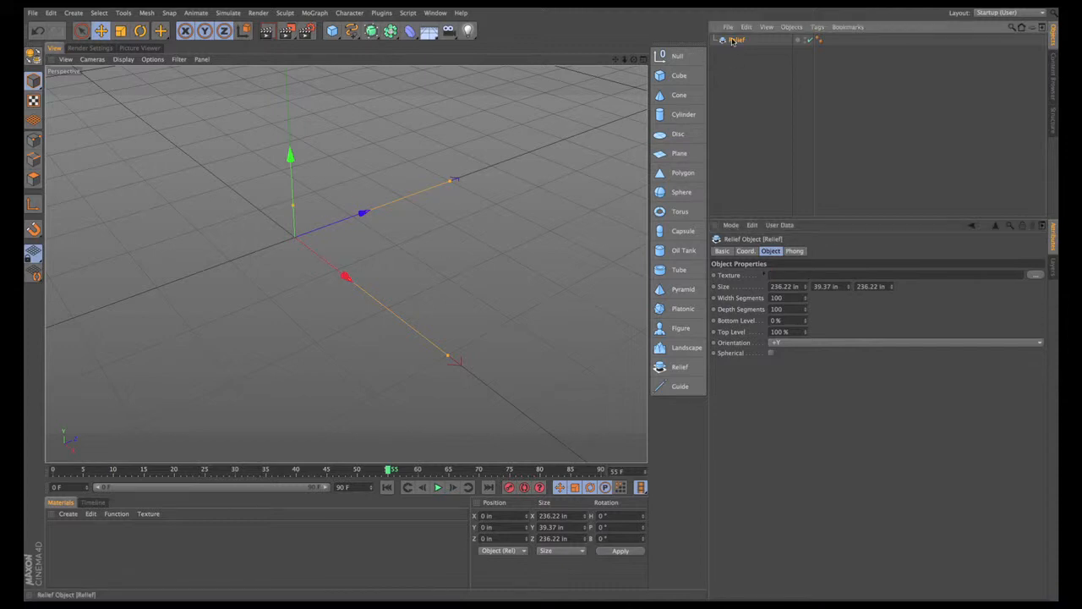
pyautogui.click(287, 31)
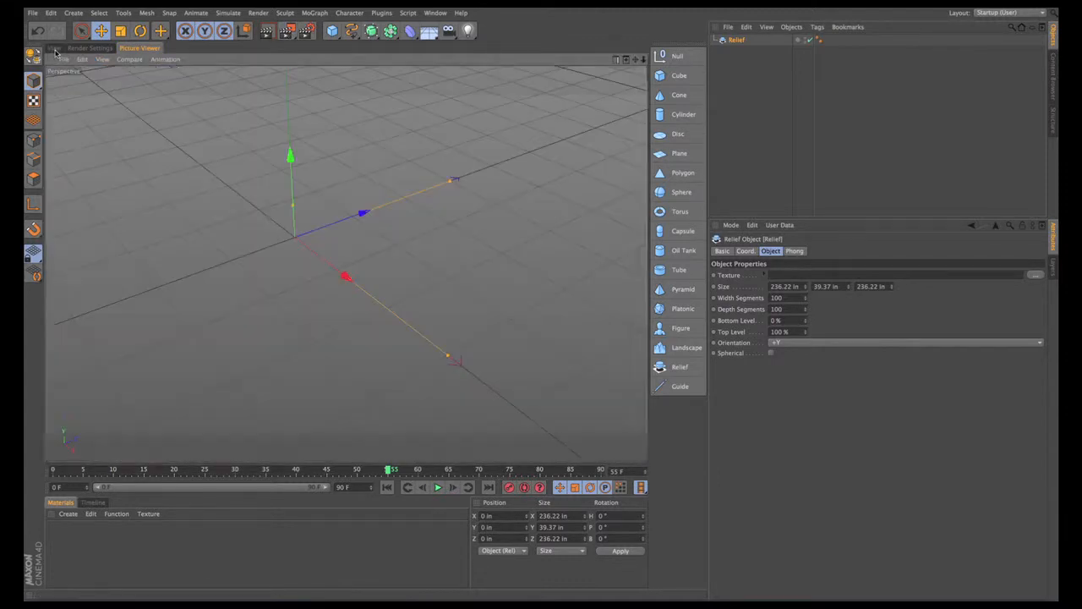
pyautogui.click(54, 48)
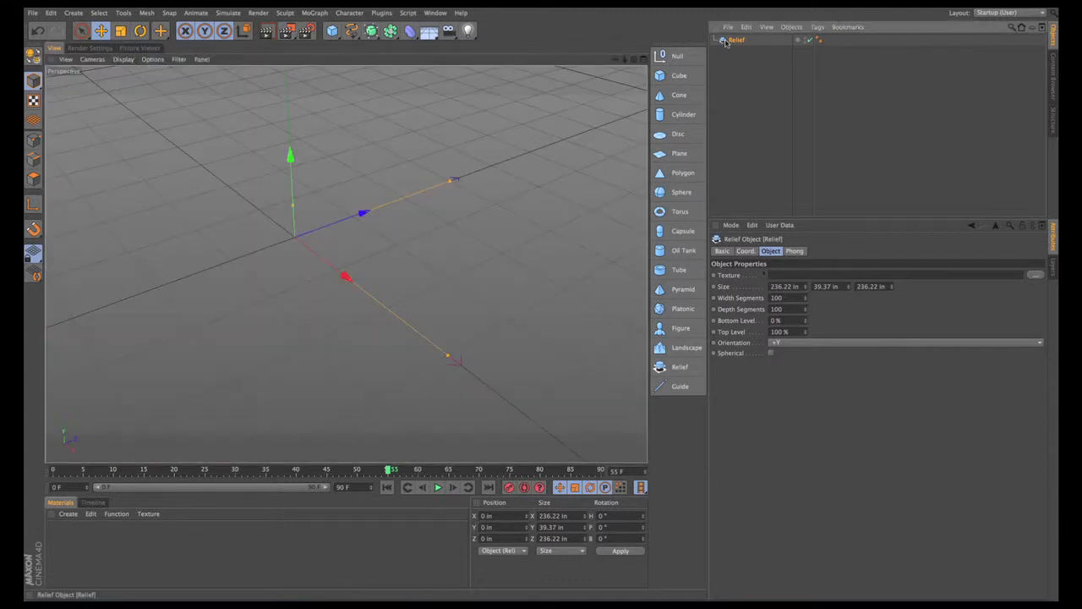
# Step: Load the image 2-11-13.jpg as the relief's texture without copying it to the project location
pyautogui.click(728, 276)
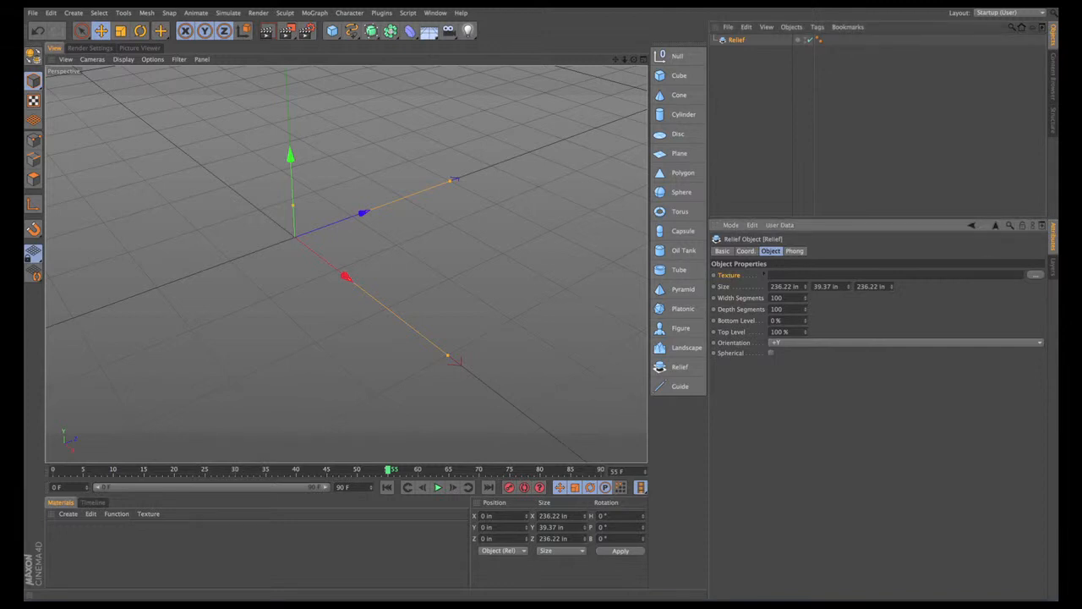
pyautogui.click(1037, 275)
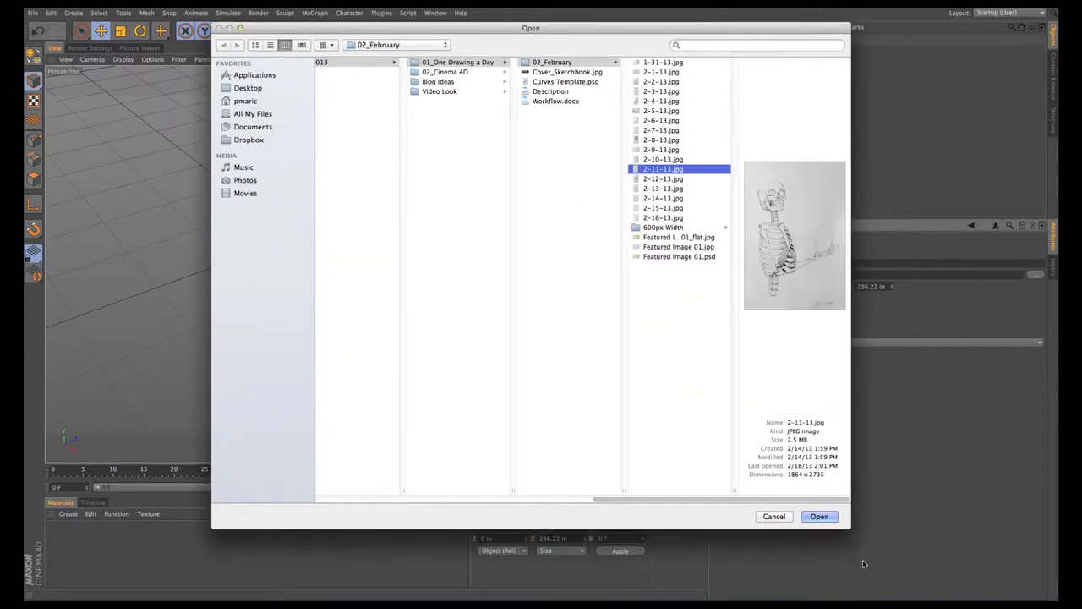
pyautogui.click(826, 519)
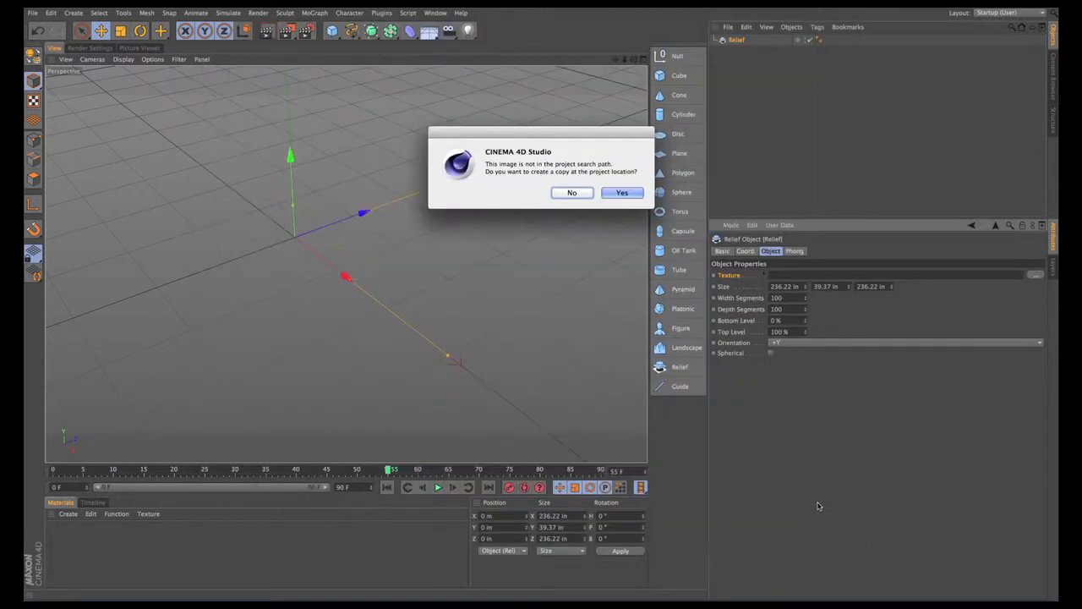
pyautogui.click(572, 193)
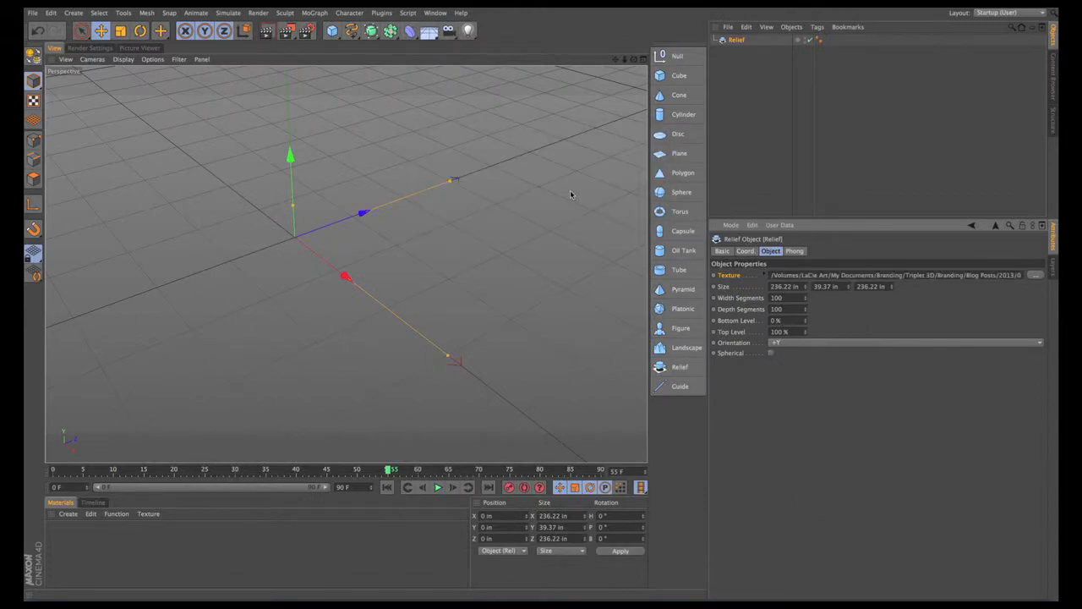
# Step: Render the textured relief from above to the Picture Viewer and return to the viewport
pyautogui.keyDown('alt'); pyautogui.moveTo(298, 239); pyautogui.dragTo(466, 317); pyautogui.keyUp('alt')
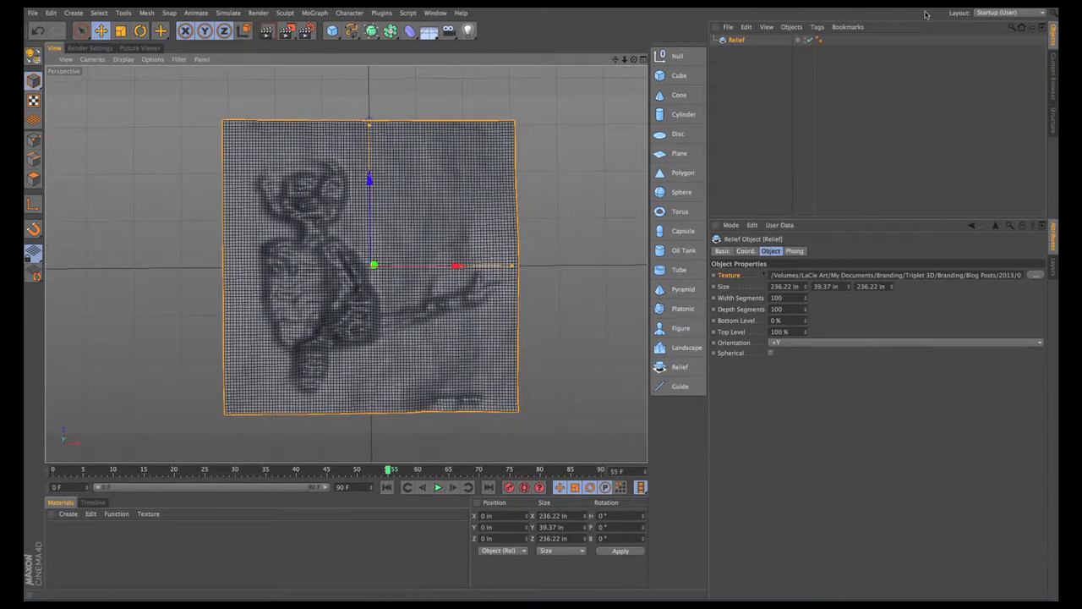
pyautogui.click(740, 39)
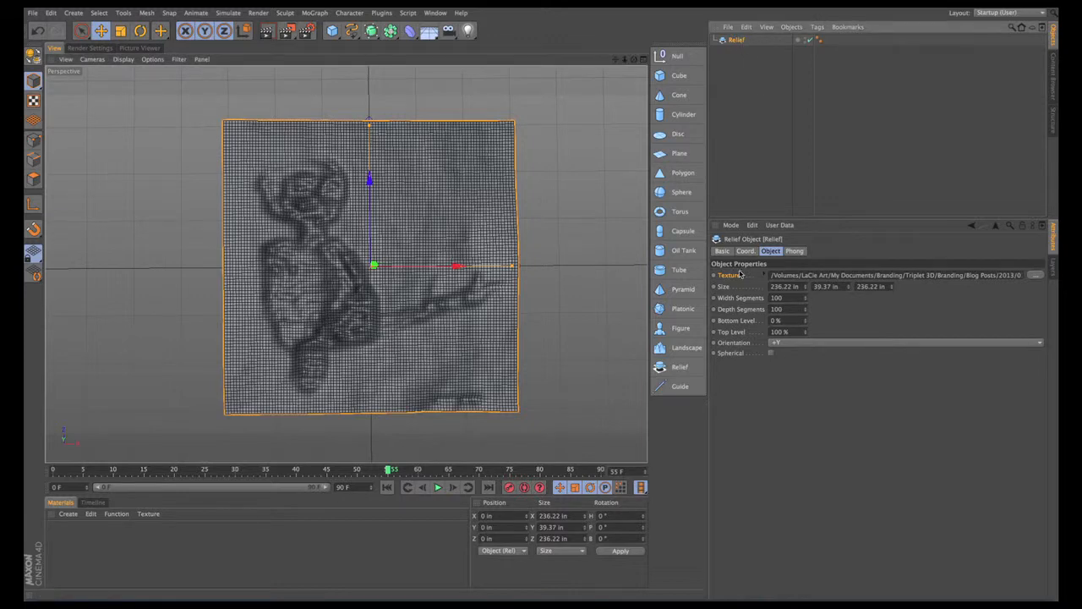
pyautogui.click(286, 31)
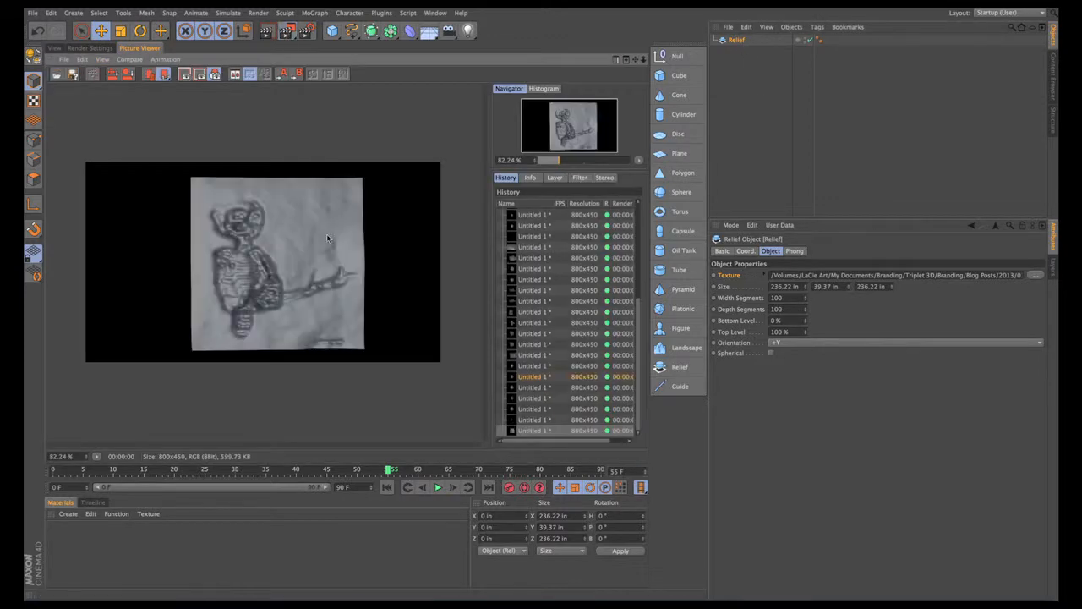
pyautogui.click(54, 49)
# Step: Examine how the skeleton drawing raises the relief's surface, from low angles and close up
pyautogui.keyDown('alt'); pyautogui.moveTo(410, 269); pyautogui.dragTo(384, 113); pyautogui.keyUp('alt')
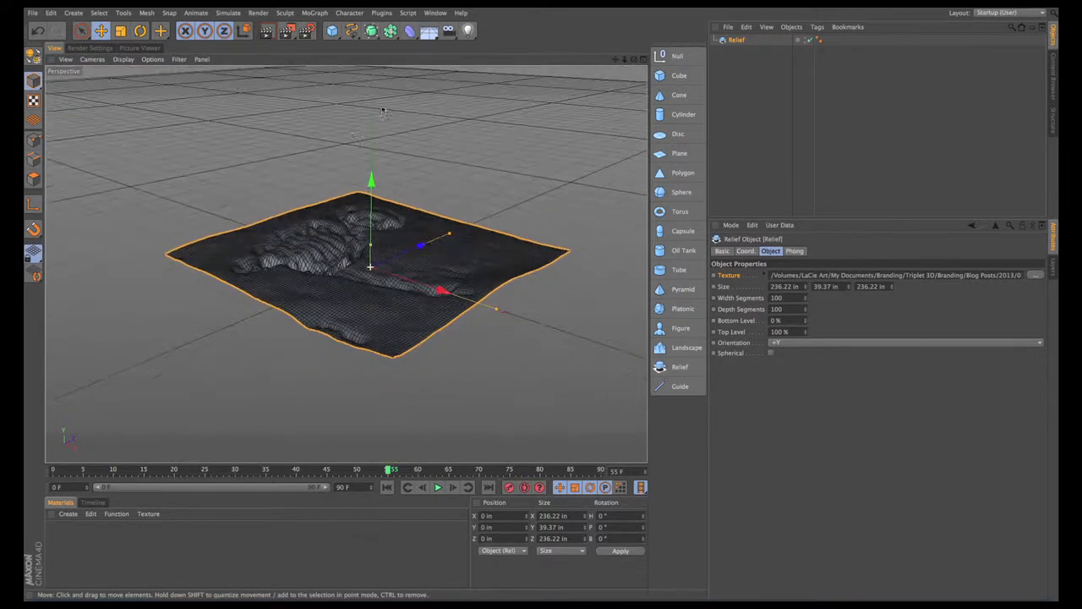
pyautogui.keyDown('alt'); pyautogui.moveTo(261, 201); pyautogui.dragTo(329, 194, button='right'); pyautogui.keyUp('alt')
pyautogui.moveTo(346, 263)
pyautogui.keyDown('alt'); pyautogui.mouseDown()
pyautogui.moveTo(319, 116)
pyautogui.moveTo(308, 143)
pyautogui.moveTo(357, 94)
pyautogui.moveTo(338, 223)
pyautogui.moveTo(361, 108)
pyautogui.moveTo(348, 94)
pyautogui.moveTo(338, 123)
pyautogui.mouseUp(); pyautogui.keyUp('alt')
pyautogui.keyDown('alt'); pyautogui.moveTo(338, 123); pyautogui.dragTo(365, 132, button='right'); pyautogui.keyUp('alt')
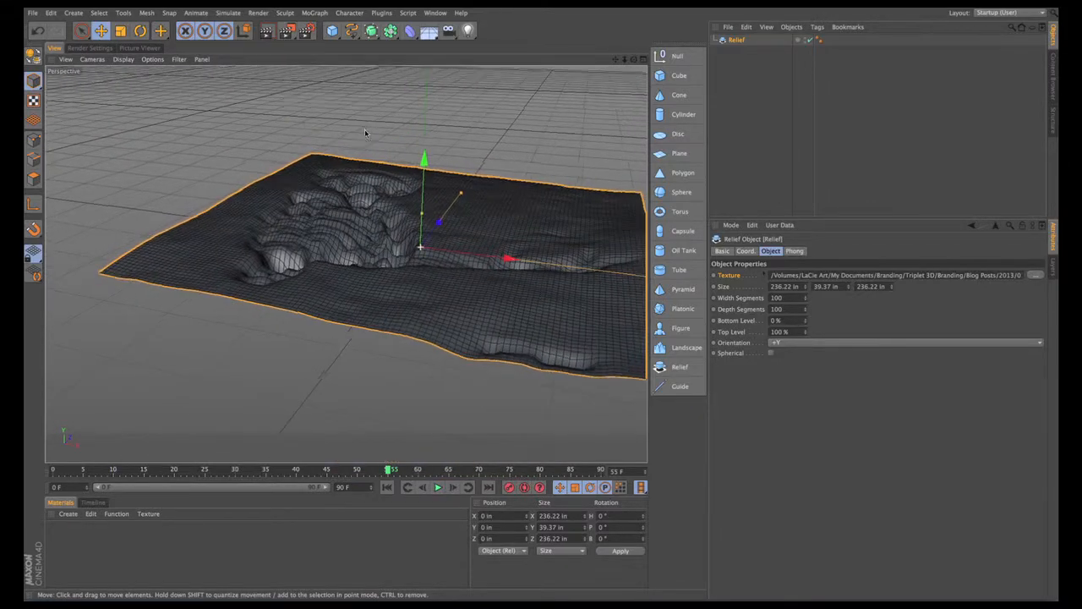
pyautogui.keyDown('alt'); pyautogui.moveTo(365, 133); pyautogui.dragTo(485, 219); pyautogui.keyUp('alt')
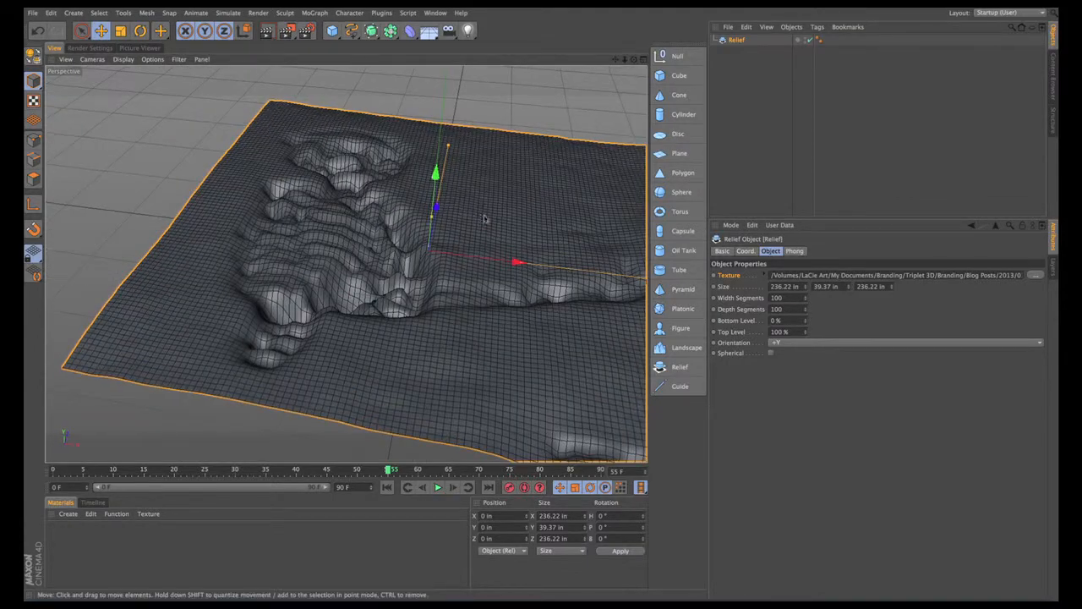
pyautogui.keyDown('alt'); pyautogui.moveTo(518, 189); pyautogui.dragTo(495, 186, button='right'); pyautogui.keyUp('alt')
pyautogui.moveTo(496, 186)
pyautogui.keyDown('alt'); pyautogui.mouseDown()
pyautogui.moveTo(587, 183)
pyautogui.moveTo(502, 186)
pyautogui.mouseUp(); pyautogui.keyUp('alt')
pyautogui.keyDown('alt'); pyautogui.moveTo(520, 183); pyautogui.dragTo(483, 181, button='right'); pyautogui.keyUp('alt')
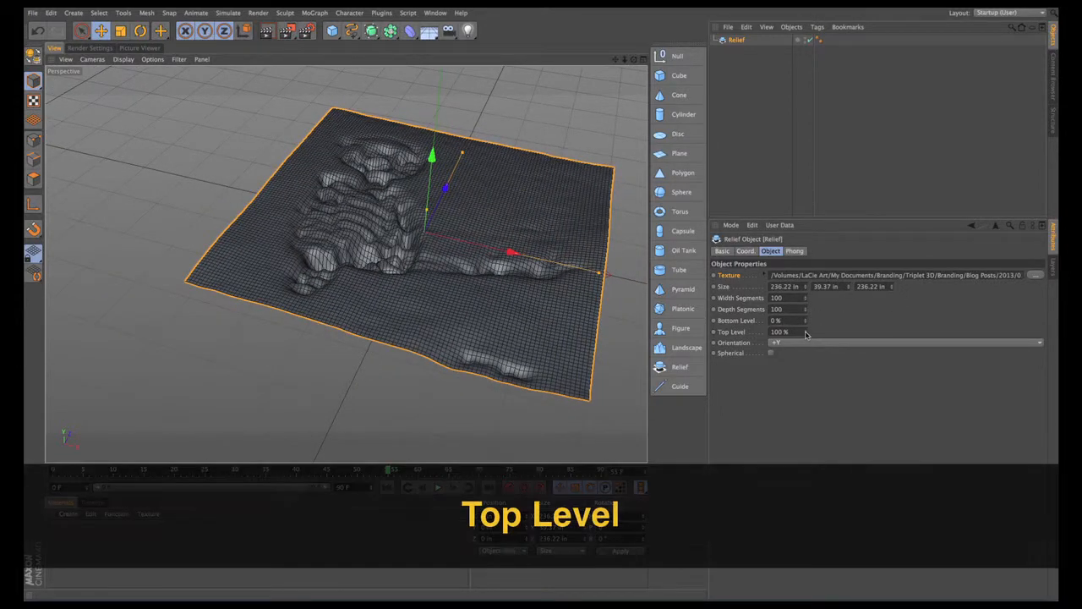
# Step: Set the relief's top level to 100%, its bottom level to 10% and its depth to 320.105 in
pyautogui.moveTo(805, 332)
pyautogui.mouseDown()
pyautogui.moveTo(806, 382)
pyautogui.moveTo(806, 332)
pyautogui.mouseUp()
pyautogui.keyDown('alt'); pyautogui.moveTo(541, 389); pyautogui.dragTo(541, 347); pyautogui.keyUp('alt')
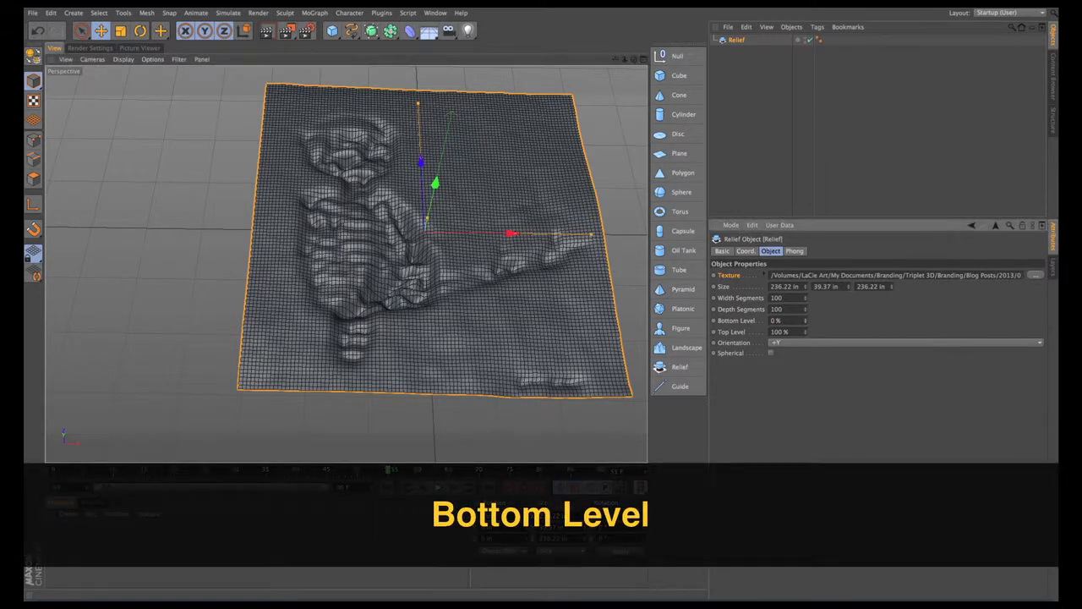
pyautogui.moveTo(806, 325)
pyautogui.mouseDown()
pyautogui.moveTo(805, 284)
pyautogui.moveTo(805, 321)
pyautogui.mouseUp()
pyautogui.keyDown('alt'); pyautogui.moveTo(429, 238); pyautogui.dragTo(395, 78); pyautogui.keyUp('alt')
pyautogui.scroll(-3, 520, 163)
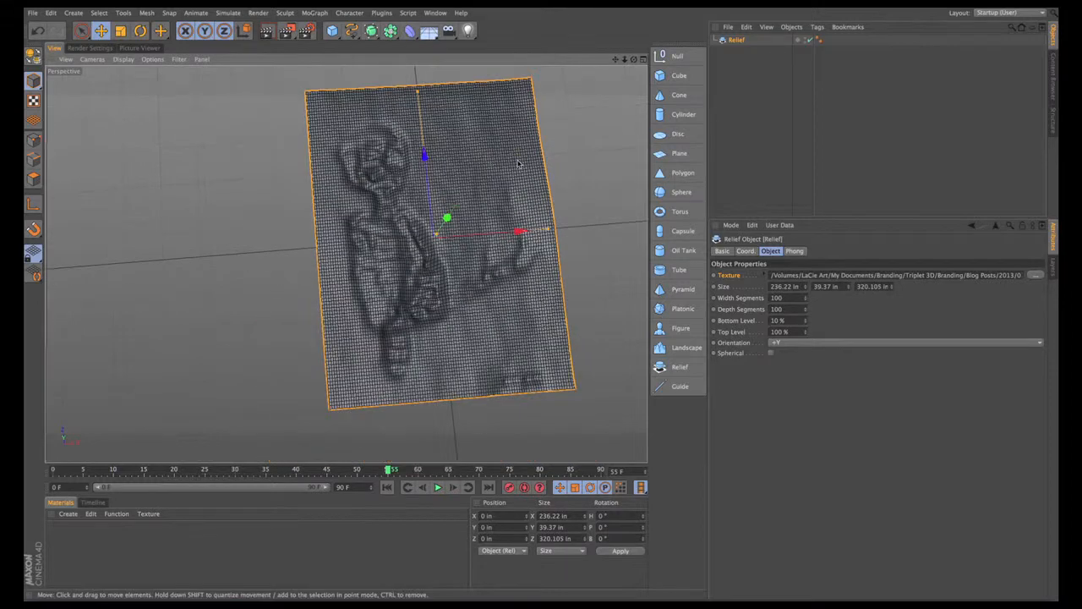
# Step: Set the relief to 122 width segments and 128 depth segments, and render it to the Picture Viewer
pyautogui.keyDown('alt'); pyautogui.moveTo(520, 163); pyautogui.dragTo(483, 181); pyautogui.keyUp('alt')
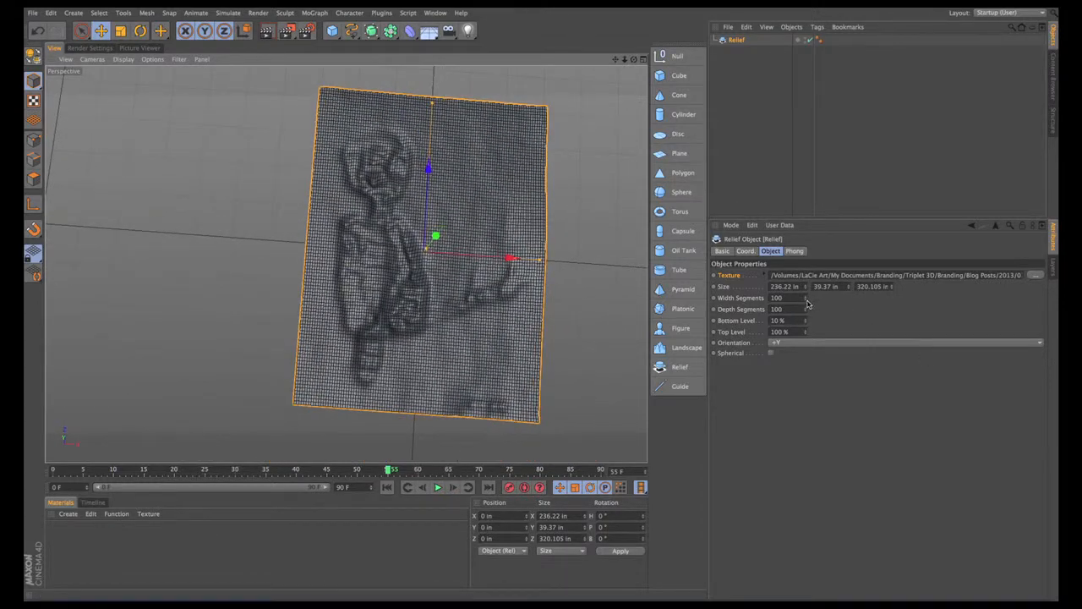
pyautogui.moveTo(805, 298); pyautogui.dragTo(830, 310)
pyautogui.moveTo(542, 230)
pyautogui.keyDown('alt'); pyautogui.mouseDown()
pyautogui.moveTo(566, 234)
pyautogui.moveTo(557, 236)
pyautogui.mouseUp(); pyautogui.keyUp('alt')
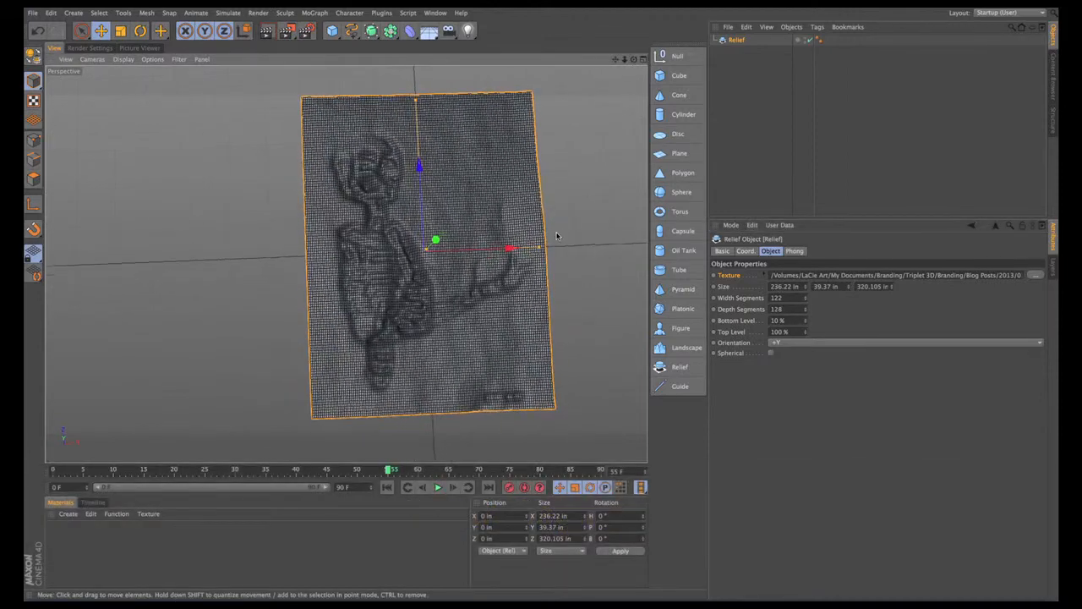
pyautogui.click(286, 30)
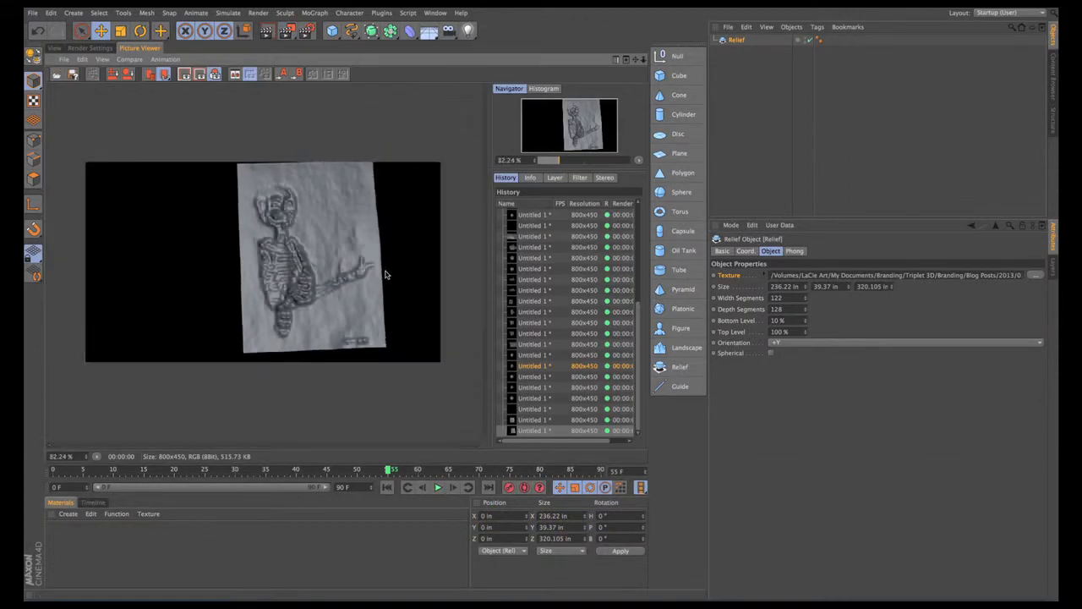
pyautogui.click(54, 48)
# Step: Delete the relief object from the scene
pyautogui.keyDown('alt'); pyautogui.moveTo(155, 111); pyautogui.dragTo(275, 126); pyautogui.keyUp('alt')
pyautogui.keyDown('alt'); pyautogui.moveTo(378, 267); pyautogui.dragTo(345, 263, button='middle'); pyautogui.keyUp('alt')
pyautogui.press('Delete')
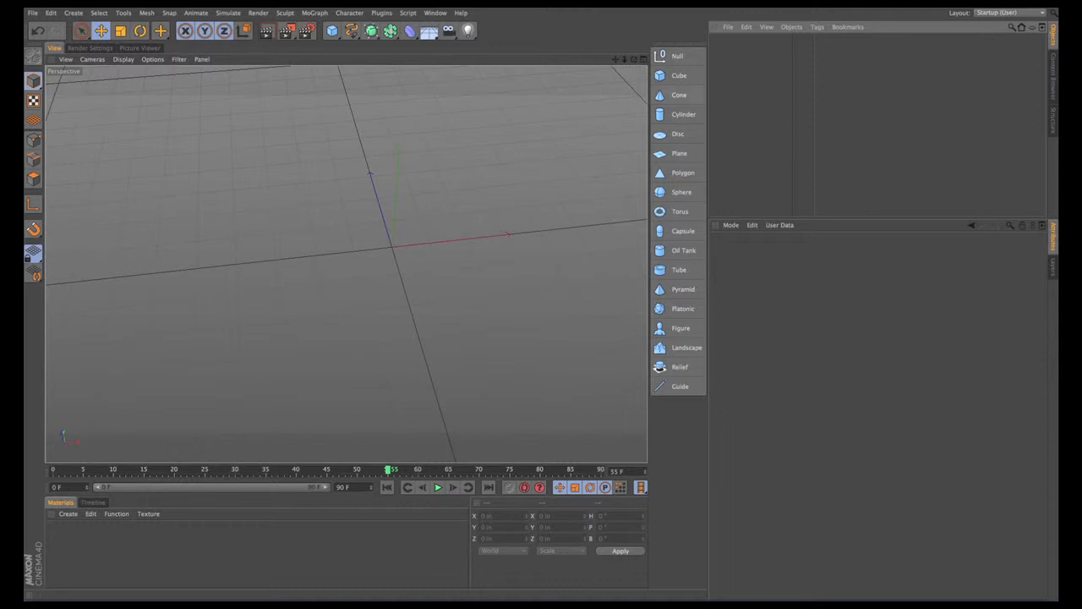
pyautogui.keyDown('alt'); pyautogui.moveTo(385, 241); pyautogui.dragTo(372, 222); pyautogui.keyUp('alt')
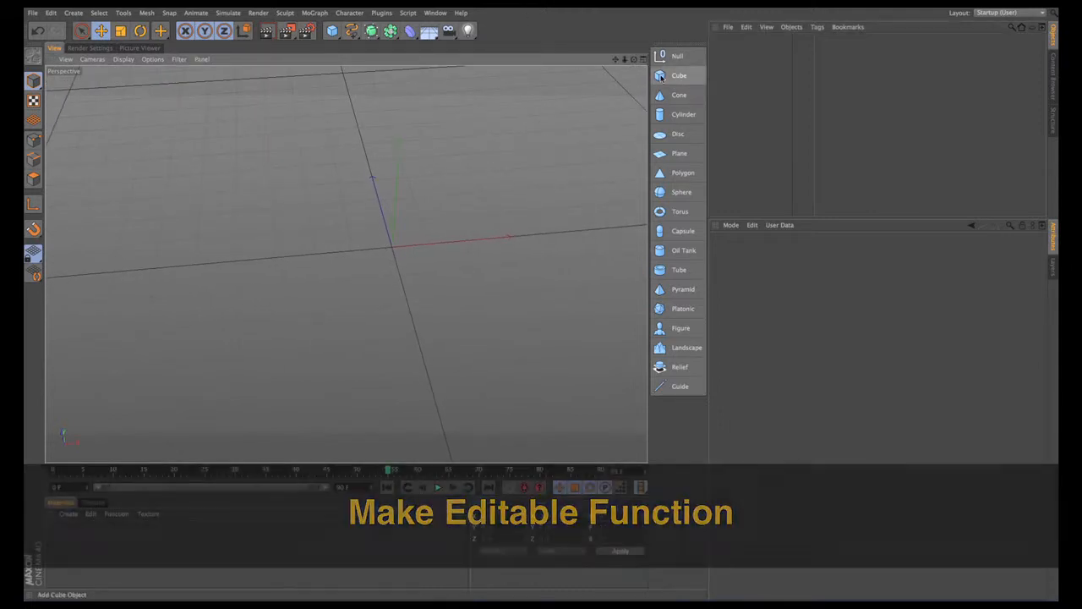
# Step: Add a cube primitive to the scene and display the perspective view in Gouraud Shading (Lines)
pyautogui.click(661, 76)
pyautogui.keyDown('alt'); pyautogui.moveTo(520, 157); pyautogui.dragTo(539, 119); pyautogui.keyUp('alt')
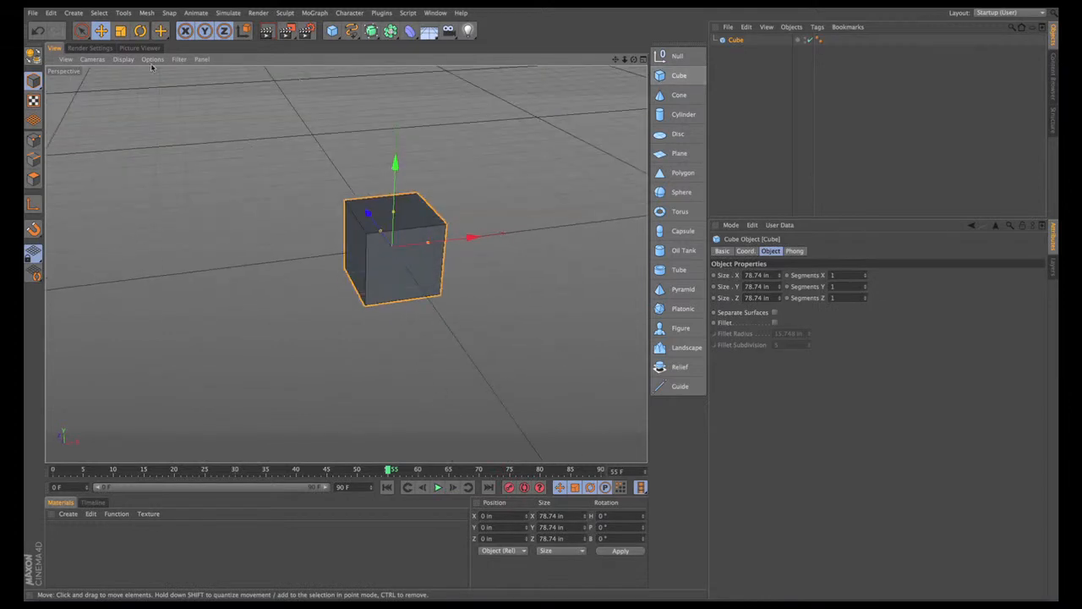
pyautogui.click(125, 60)
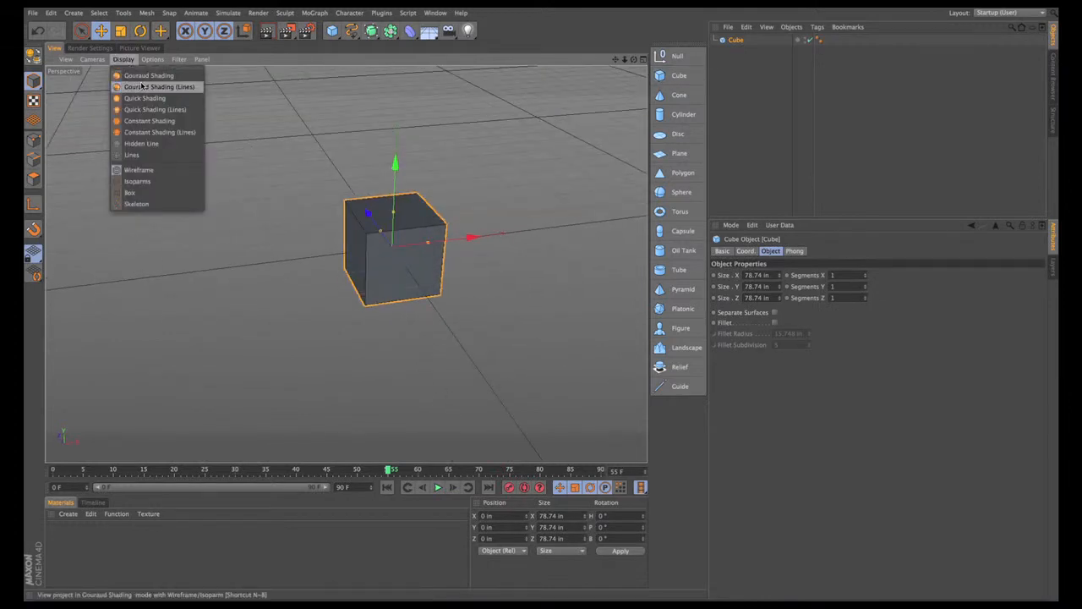
pyautogui.click(141, 86)
pyautogui.scroll(1, 498, 168)
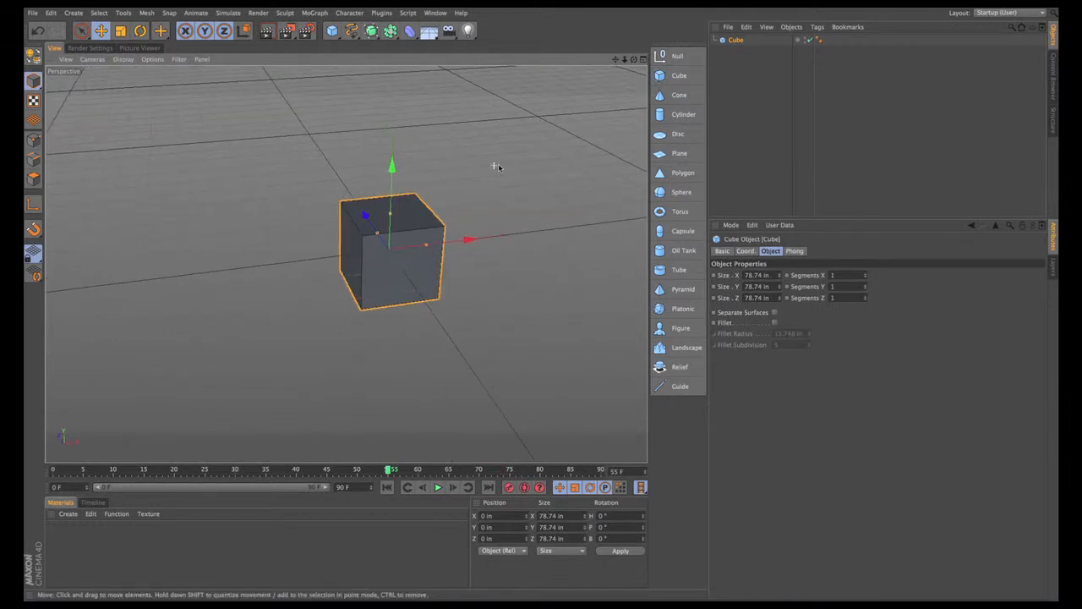
# Step: Set the cube to 3 X segments and 5 Y segments, and stretch its Y size to 259.74 in
pyautogui.click(865, 275)
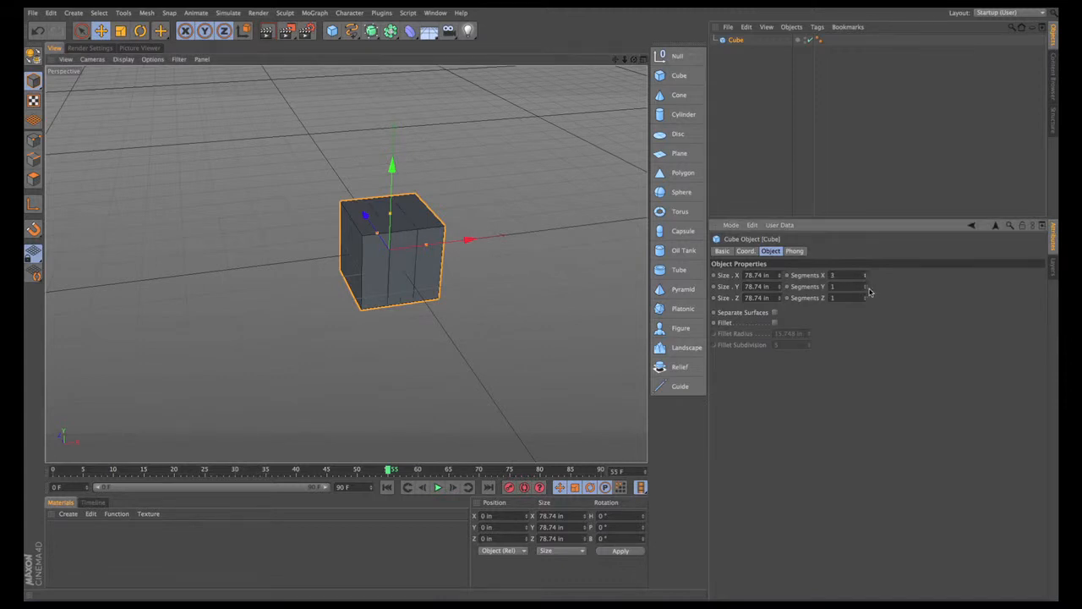
pyautogui.click(865, 286)
pyautogui.click(865, 286)
pyautogui.moveTo(779, 287); pyautogui.dragTo(779, 237)
pyautogui.keyDown('alt'); pyautogui.moveTo(508, 348); pyautogui.dragTo(468, 321); pyautogui.keyUp('alt')
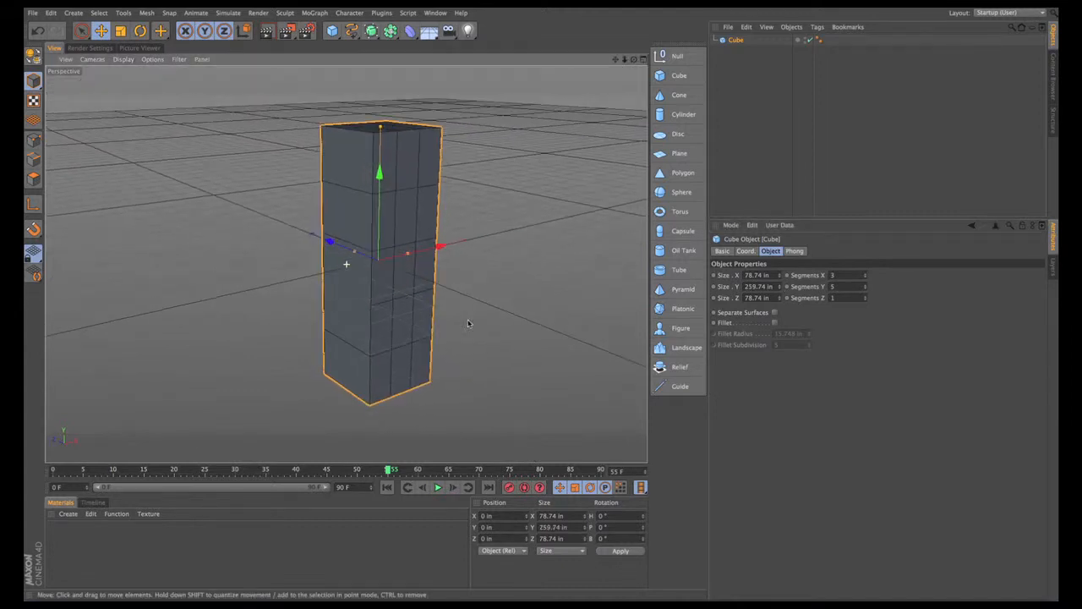
# Step: Set the cube's segments to 2 in X, 7 in Y and 2 in Z, and its Y size to 256.74 in
pyautogui.click(865, 287)
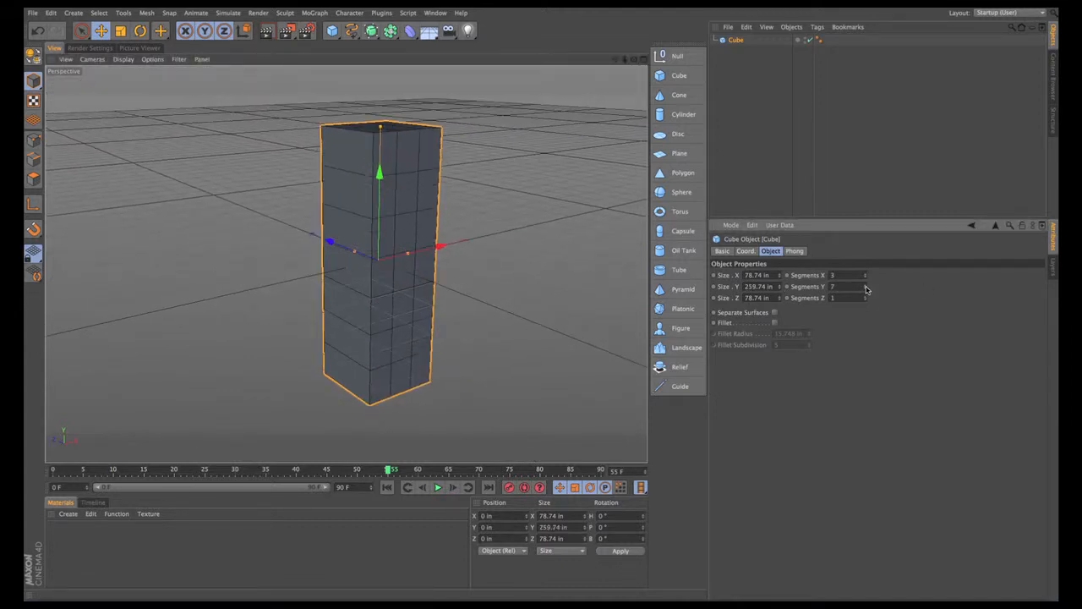
pyautogui.click(865, 299)
pyautogui.click(865, 298)
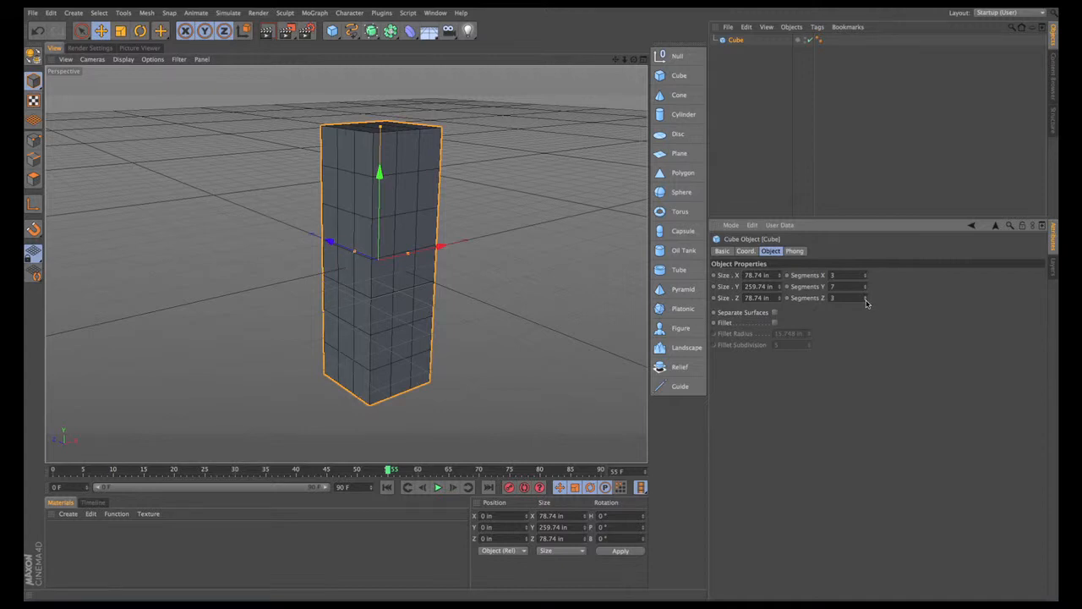
pyautogui.click(866, 302)
pyautogui.click(866, 278)
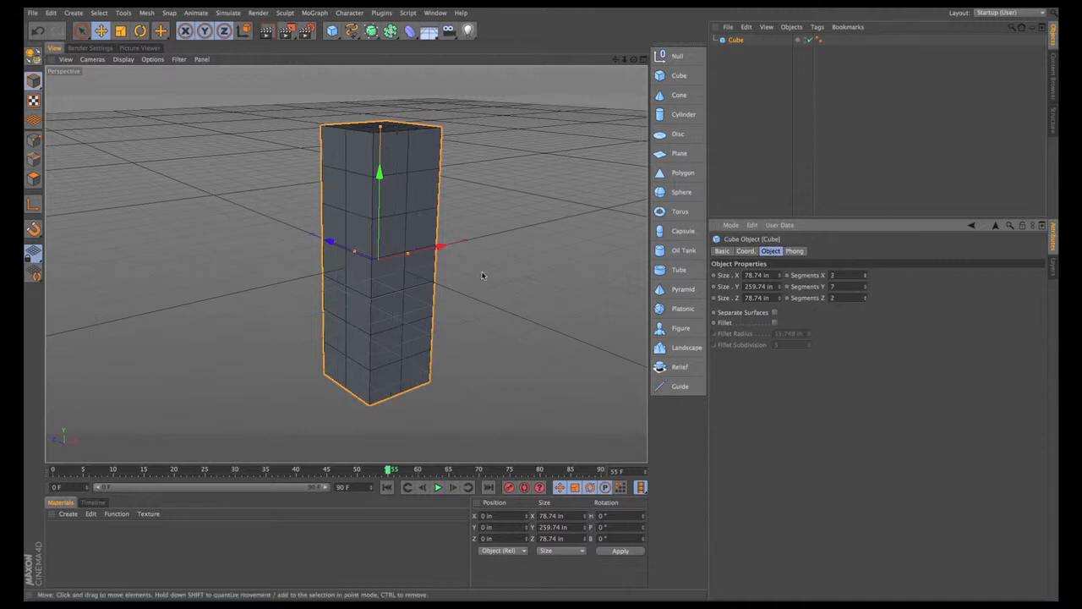
pyautogui.keyDown('alt'); pyautogui.moveTo(483, 274); pyautogui.dragTo(507, 262); pyautogui.keyUp('alt')
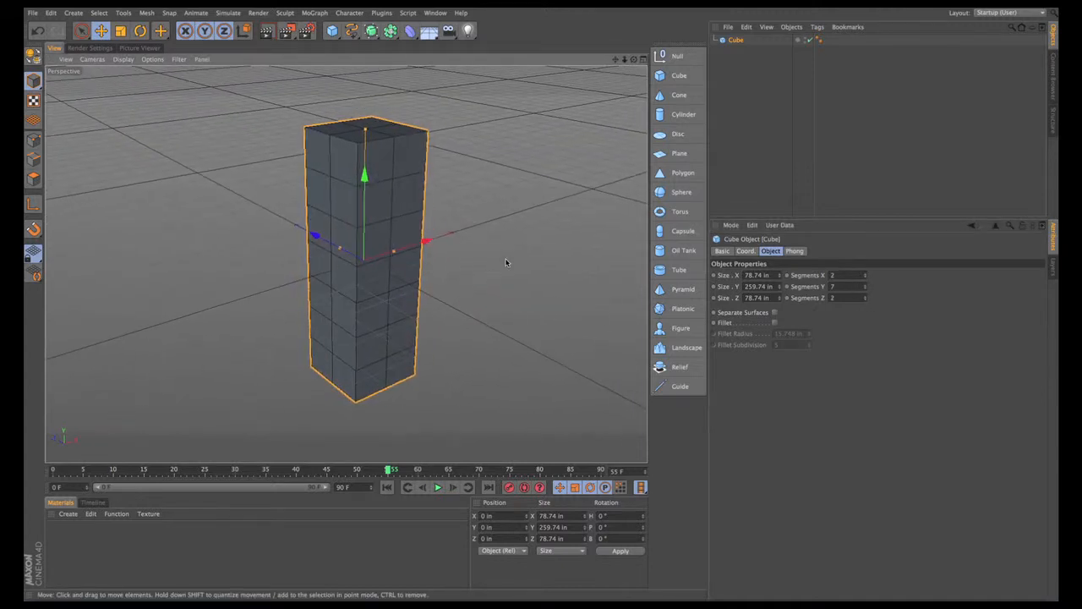
pyautogui.keyDown('alt'); pyautogui.moveTo(472, 212); pyautogui.dragTo(479, 203); pyautogui.keyUp('alt')
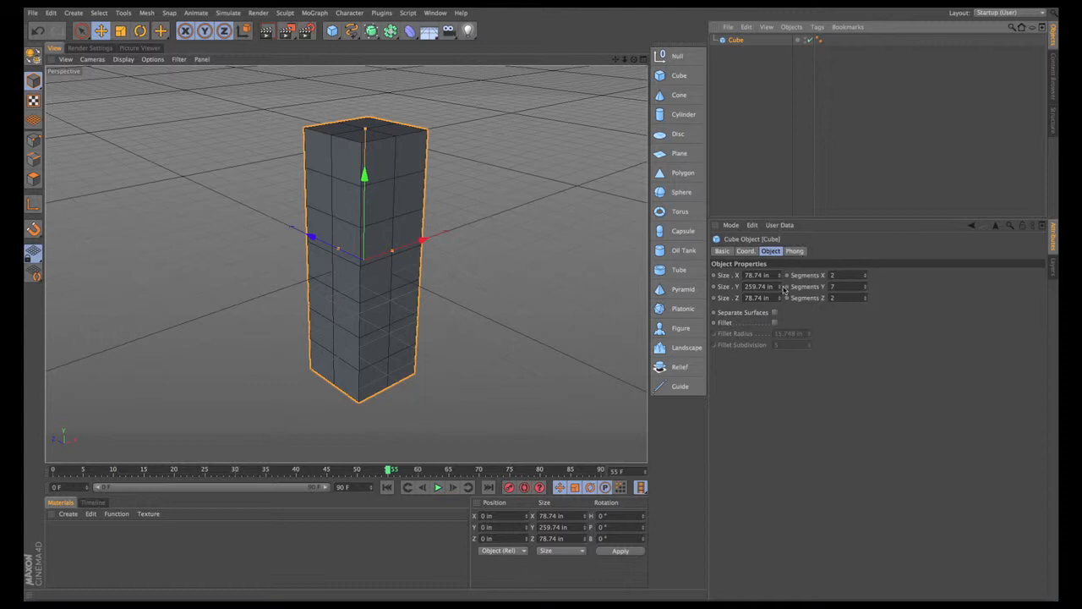
pyautogui.moveTo(780, 291); pyautogui.dragTo(782, 277)
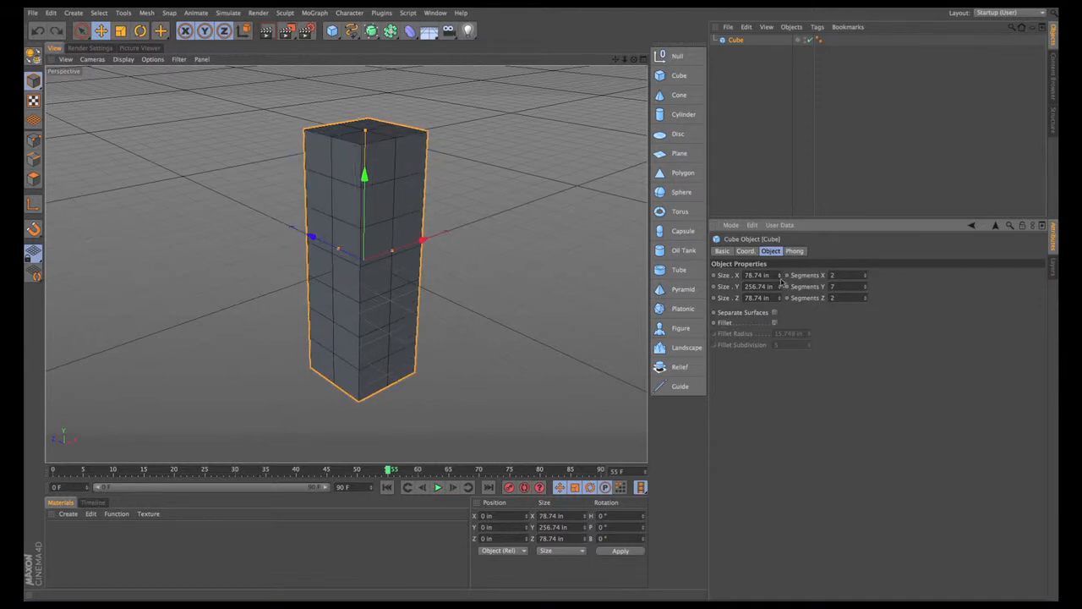
pyautogui.scroll(3, 478, 258)
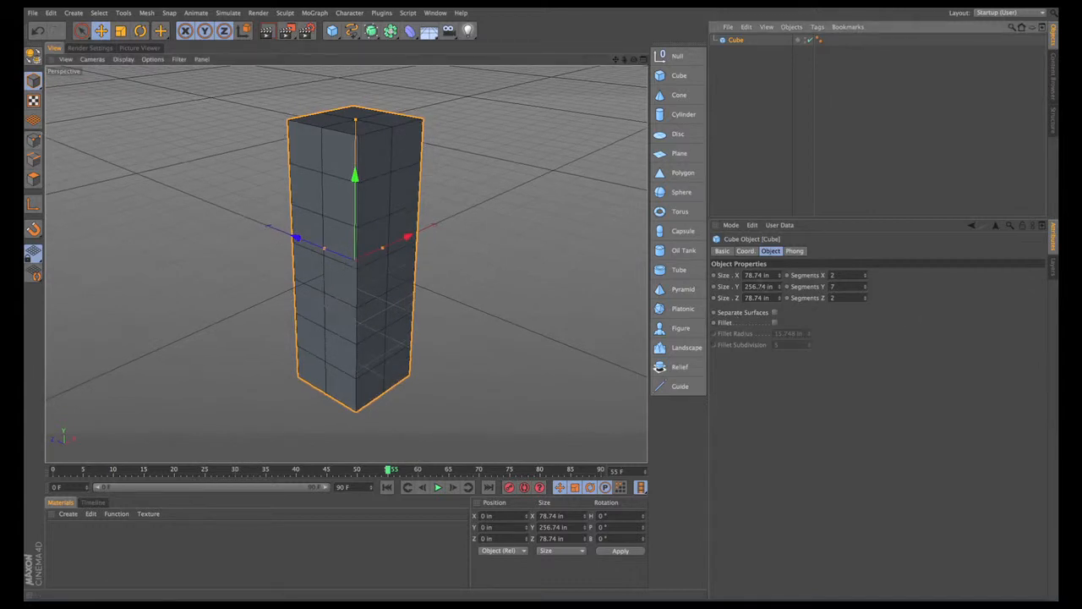
# Step: Try the point, edge and polygon modes on the parametric cube and return to model mode
pyautogui.click(34, 140)
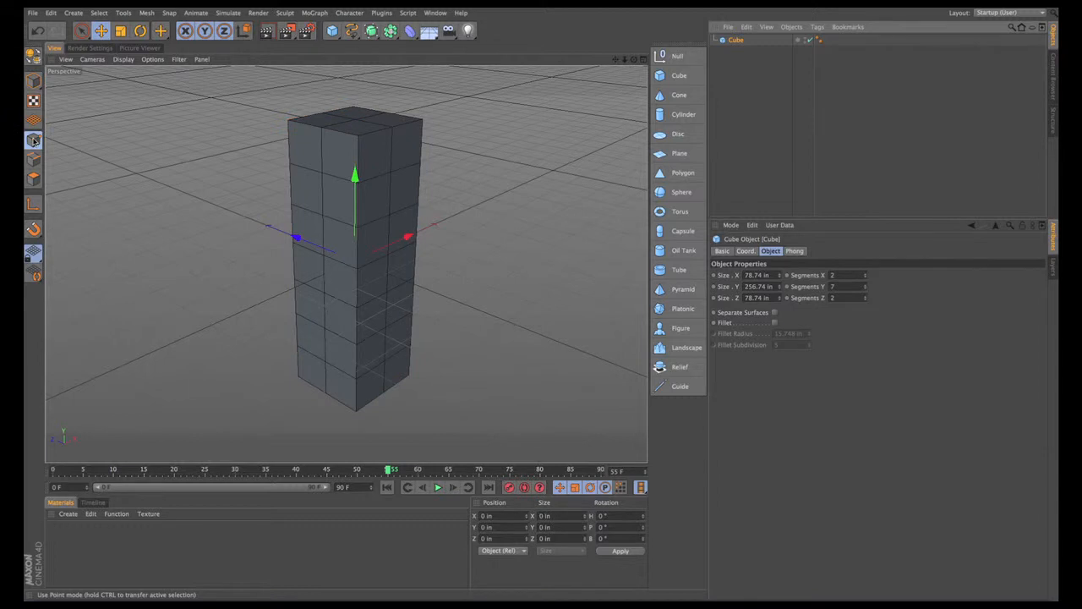
pyautogui.click(33, 159)
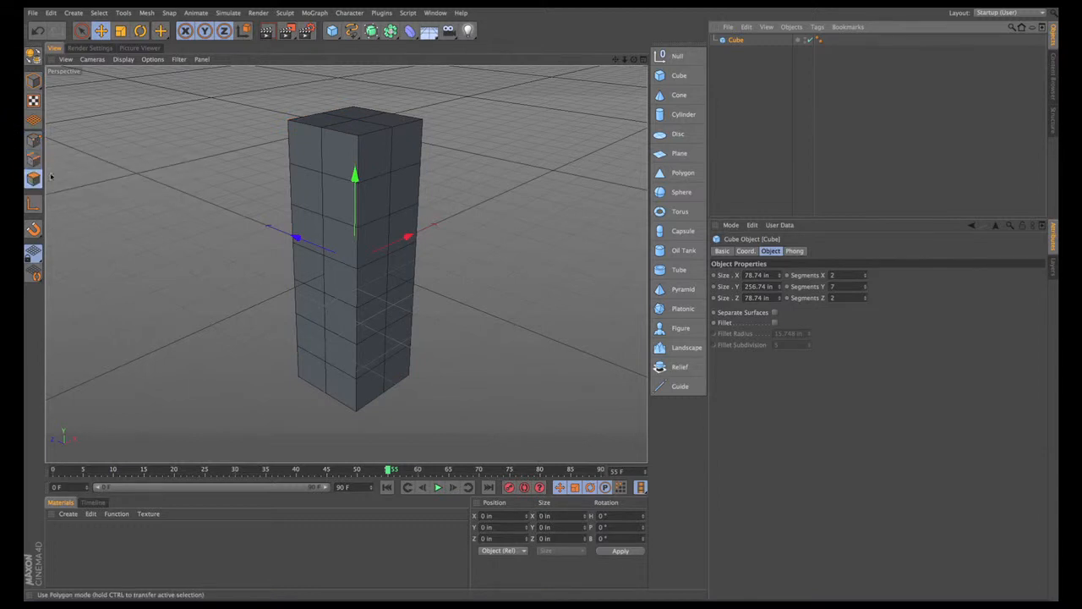
pyautogui.click(33, 80)
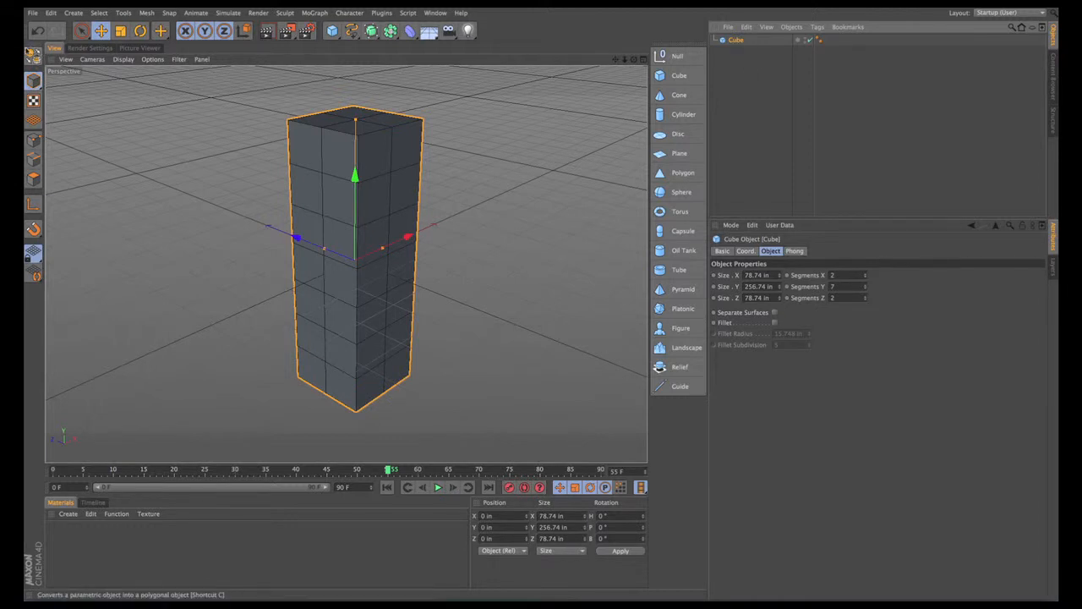
# Step: Convert the parametric cube to a polygon object and undo the conversion
pyautogui.click(34, 57)
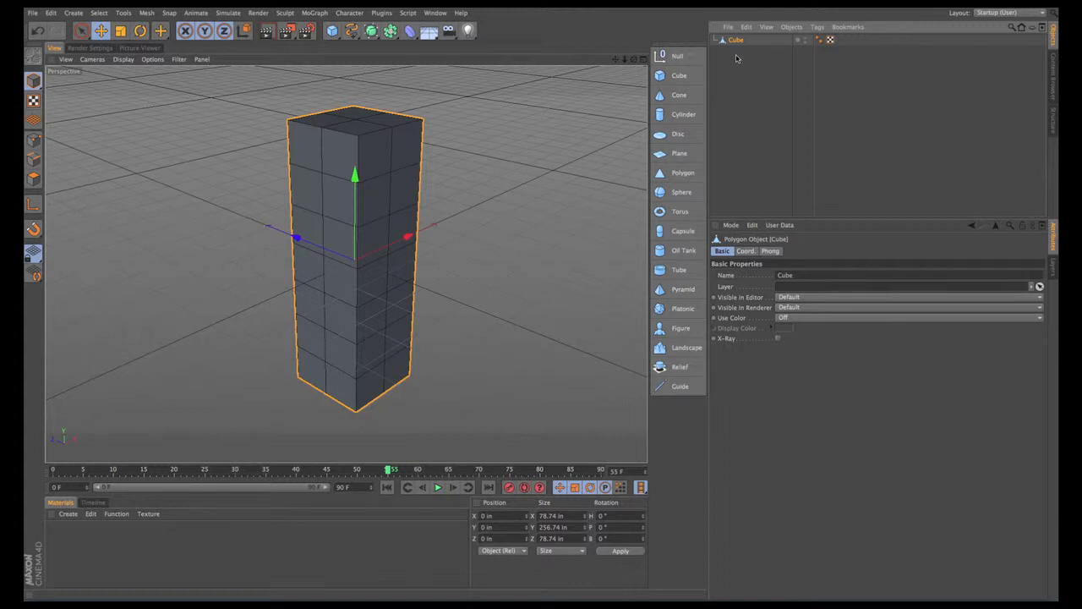
pyautogui.keyDown('alt'); pyautogui.moveTo(481, 165); pyautogui.dragTo(487, 176); pyautogui.keyUp('alt')
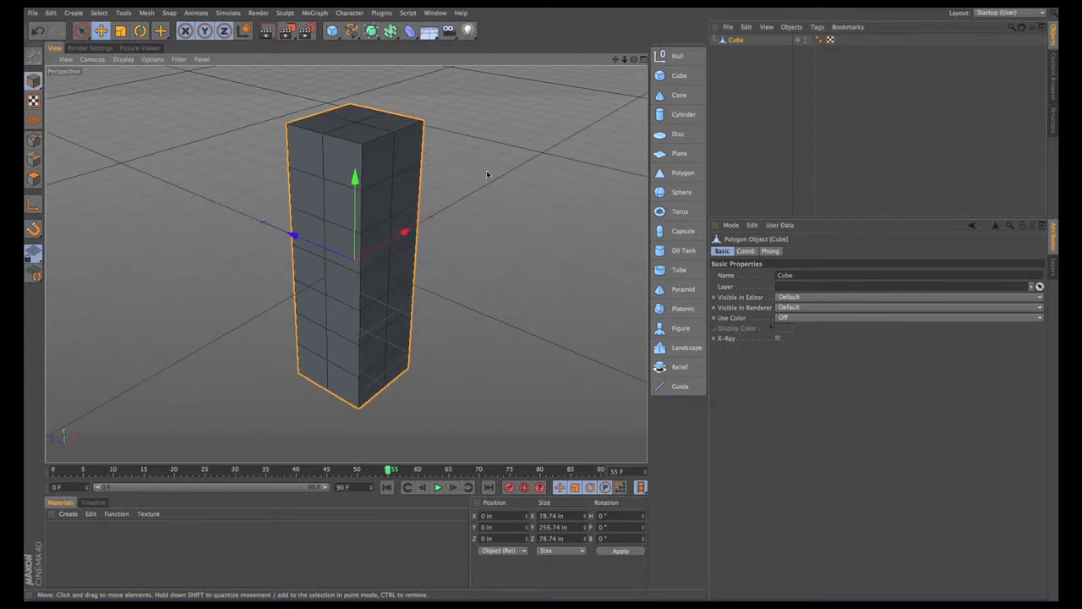
pyautogui.press('super+z')
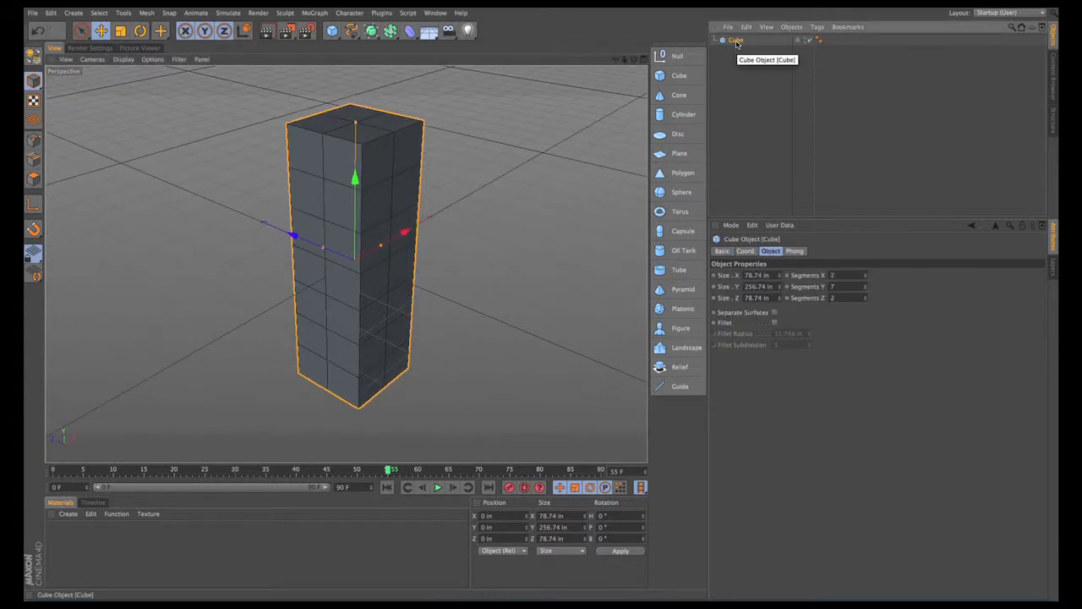
# Step: Make the cube editable and switch to point mode, with its top face in close view
pyautogui.click(33, 56)
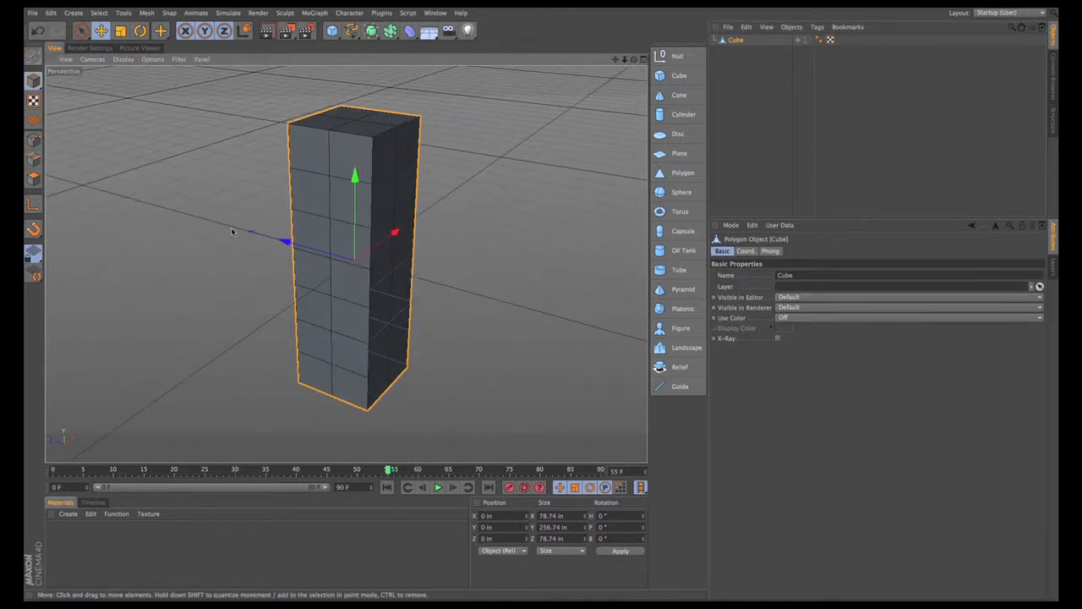
pyautogui.keyDown('alt'); pyautogui.moveTo(232, 231); pyautogui.dragTo(196, 221); pyautogui.keyUp('alt')
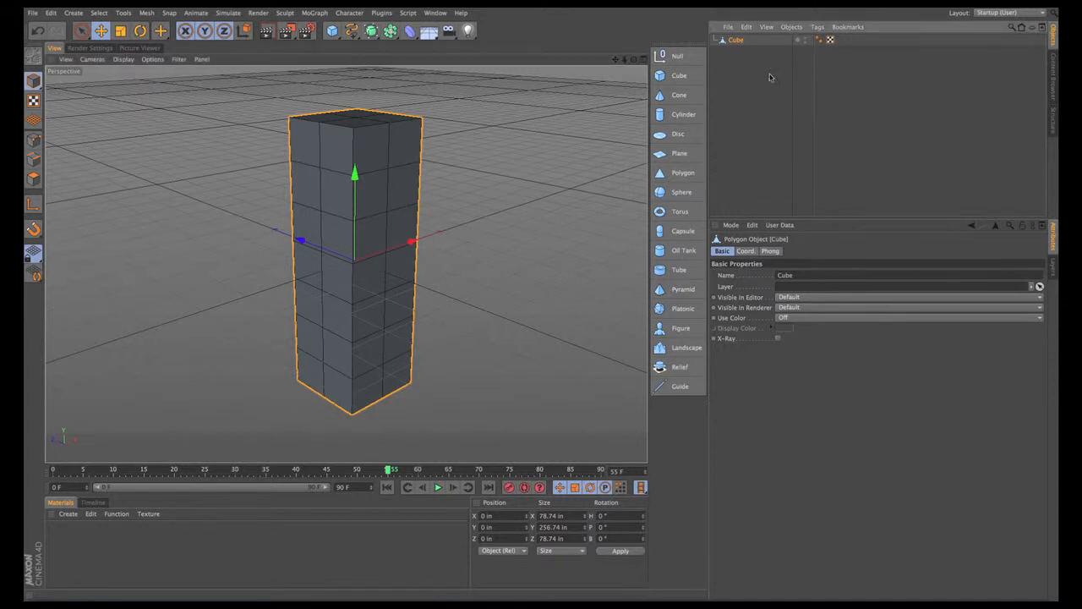
pyautogui.click(34, 140)
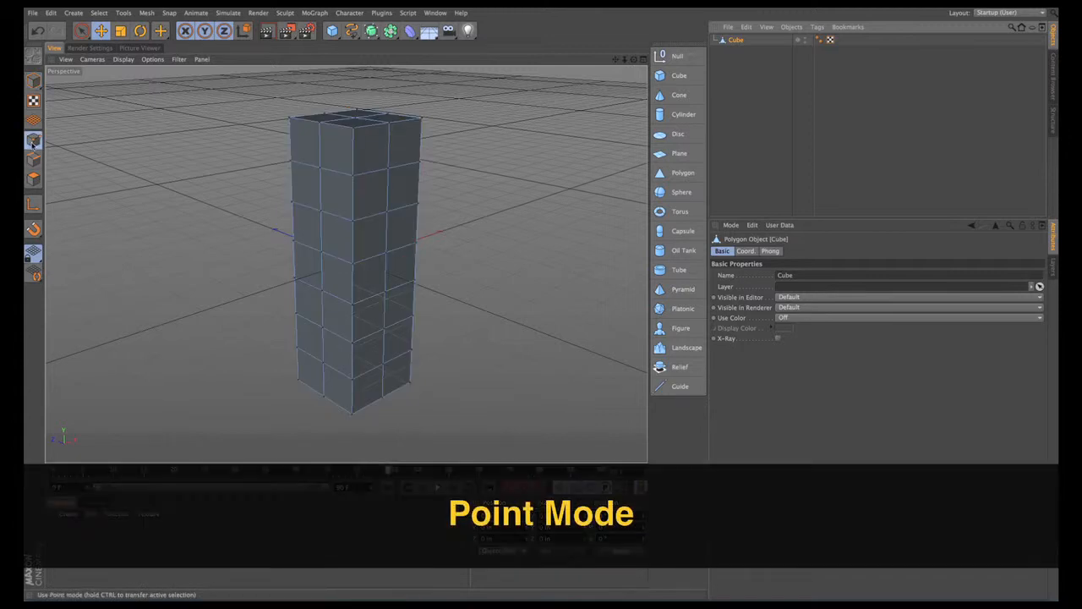
pyautogui.keyDown('alt'); pyautogui.moveTo(215, 153); pyautogui.dragTo(216, 168); pyautogui.keyUp('alt')
pyautogui.scroll(5, 310, 113)
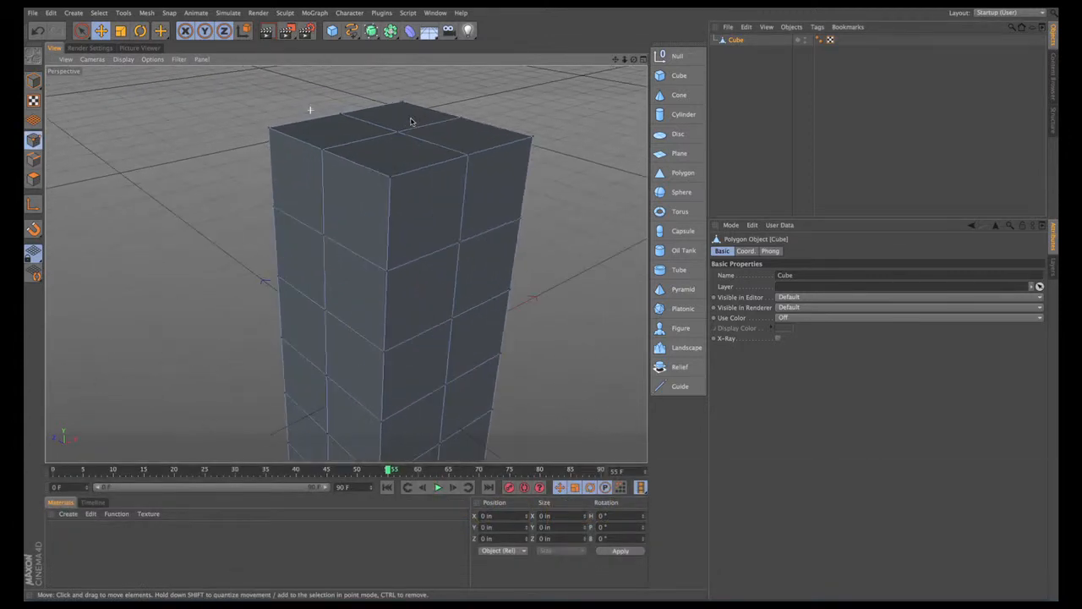
pyautogui.scroll(6, 342, 117)
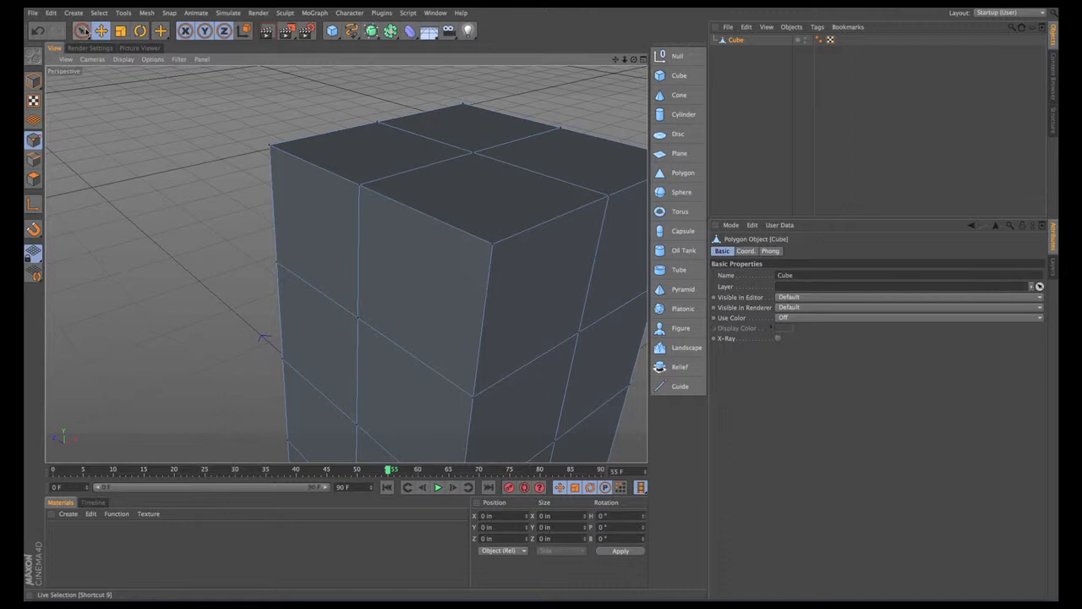
# Step: Live-select the corner and middle points on the top face's positive X side, try moving them outward to X 62.885 in, and undo the move
pyautogui.click(82, 31)
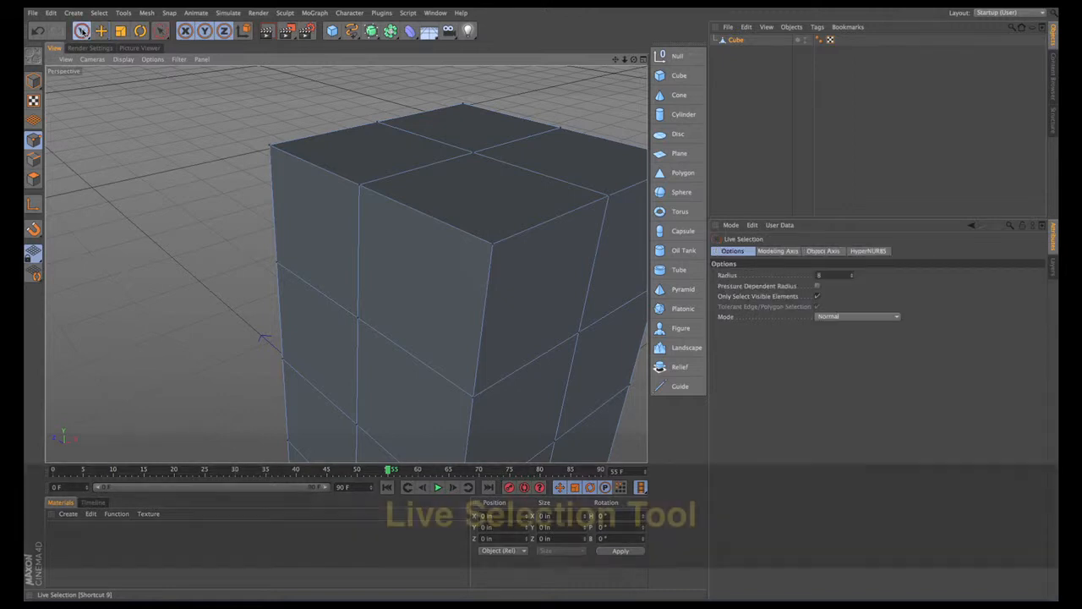
pyautogui.moveTo(172, 177)
pyautogui.keyDown('alt'); pyautogui.mouseDown(button='right')
pyautogui.moveTo(145, 178)
pyautogui.moveTo(181, 174)
pyautogui.mouseUp(button='right'); pyautogui.keyUp('alt')
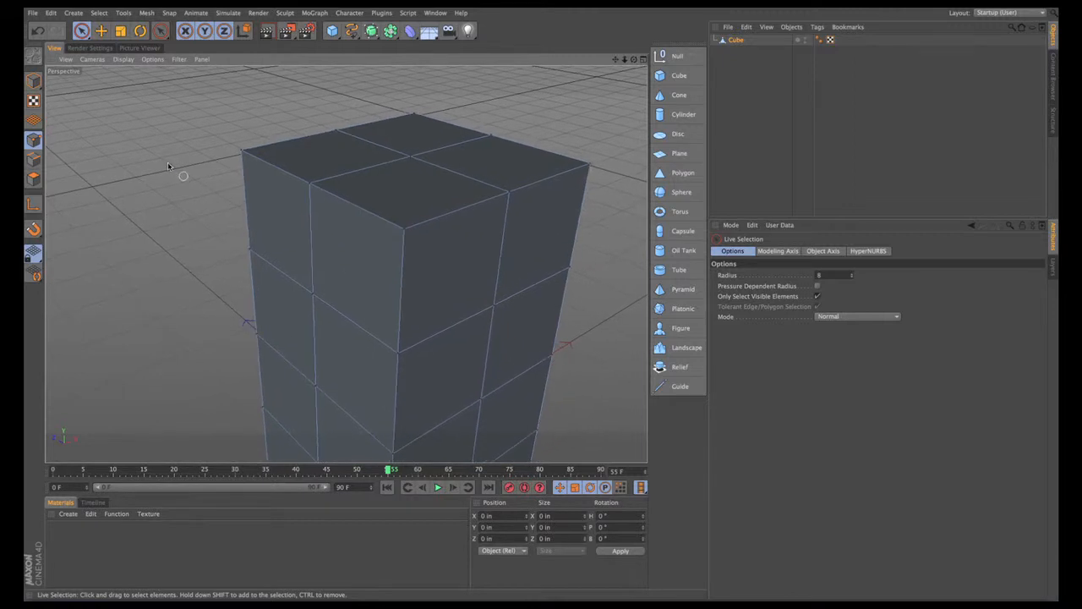
pyautogui.keyDown('alt'); pyautogui.moveTo(181, 174); pyautogui.dragTo(178, 165); pyautogui.keyUp('alt')
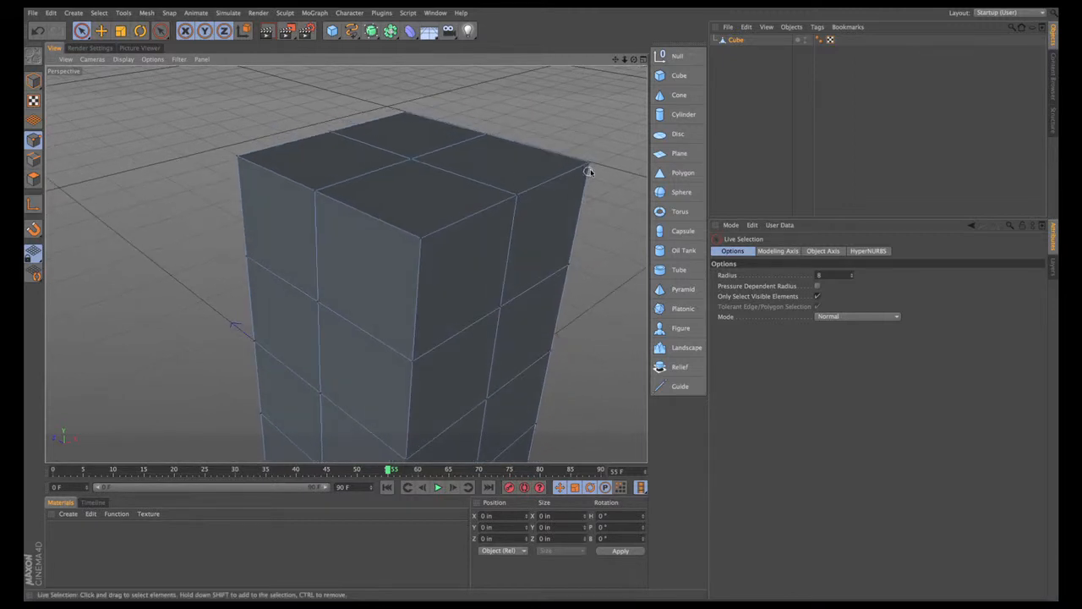
pyautogui.click(492, 137)
pyautogui.keyDown('alt'); pyautogui.moveTo(520, 206); pyautogui.dragTo(364, 222); pyautogui.keyUp('alt')
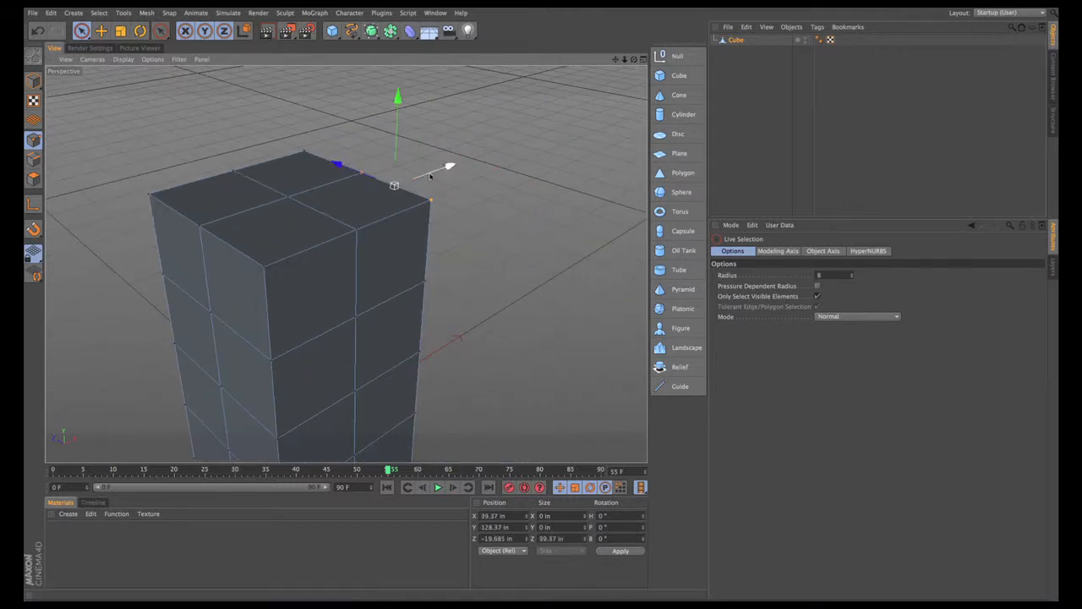
pyautogui.moveTo(429, 175); pyautogui.dragTo(469, 151)
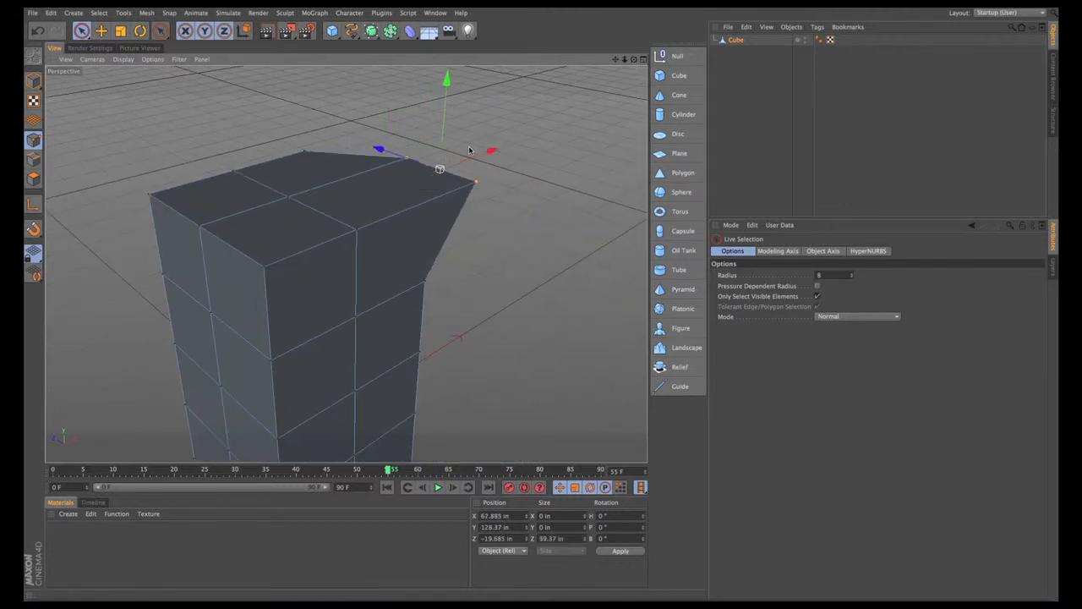
pyautogui.press('super+z')
# Step: In edge mode, select the uppermost vertical edge at the cube's front corner, try moving it outward, and undo the move
pyautogui.keyDown('alt'); pyautogui.moveTo(469, 150); pyautogui.dragTo(391, 192, button='right'); pyautogui.keyUp('alt')
pyautogui.keyDown('alt'); pyautogui.moveTo(449, 225); pyautogui.dragTo(276, 171); pyautogui.keyUp('alt')
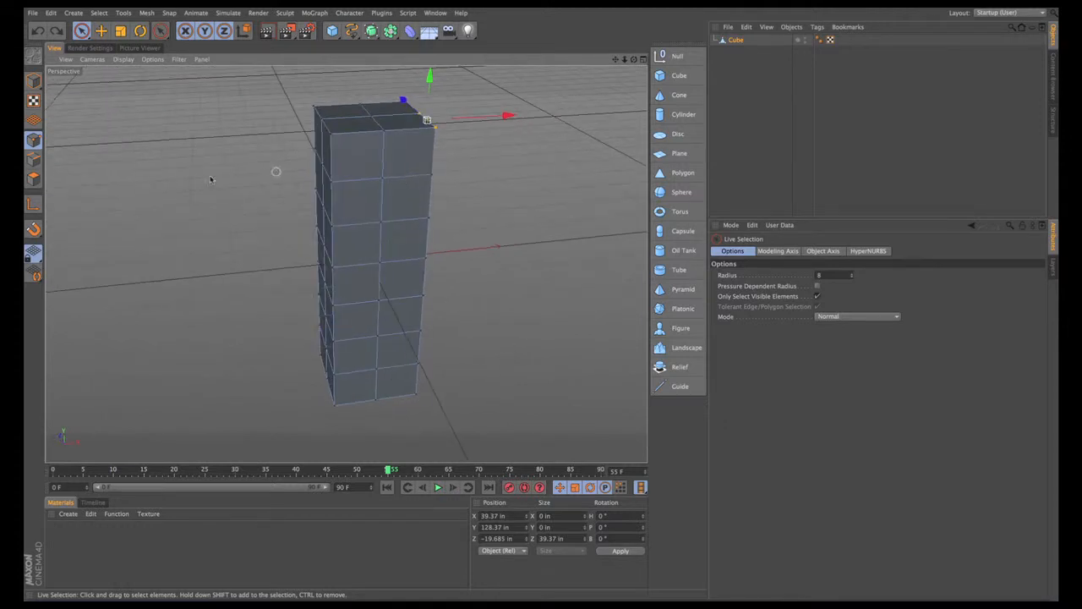
pyautogui.click(33, 159)
pyautogui.click(435, 152)
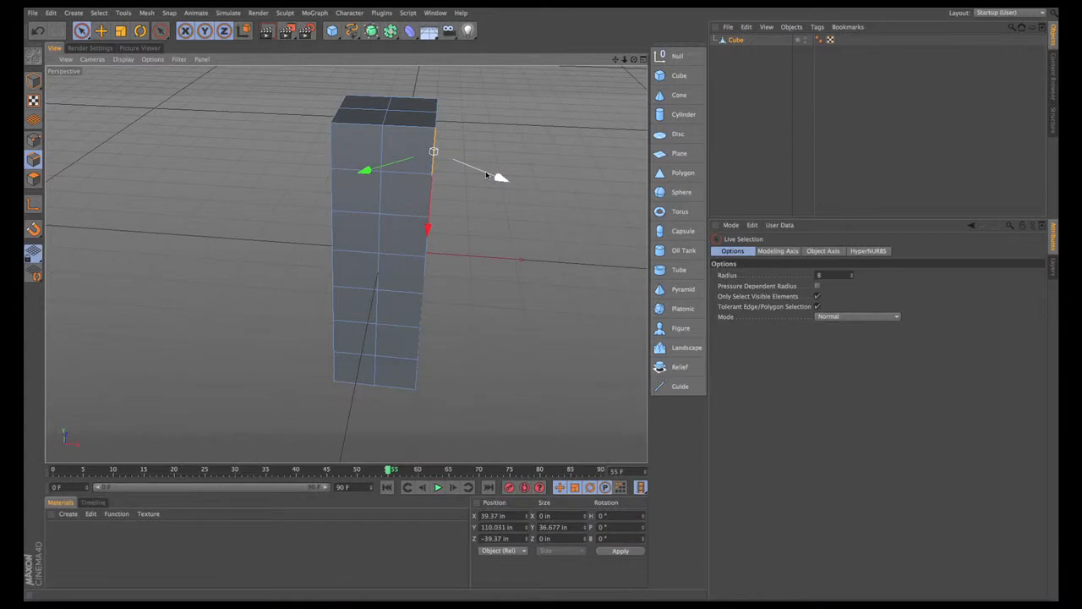
pyautogui.moveTo(495, 176)
pyautogui.mouseDown()
pyautogui.moveTo(516, 197)
pyautogui.moveTo(499, 177)
pyautogui.moveTo(506, 186)
pyautogui.mouseUp()
pyautogui.hotkey('ctrl', 'z')
# Step: In polygon mode, select a polygon in the second row of the cube's front face and undo it
pyautogui.click(33, 180)
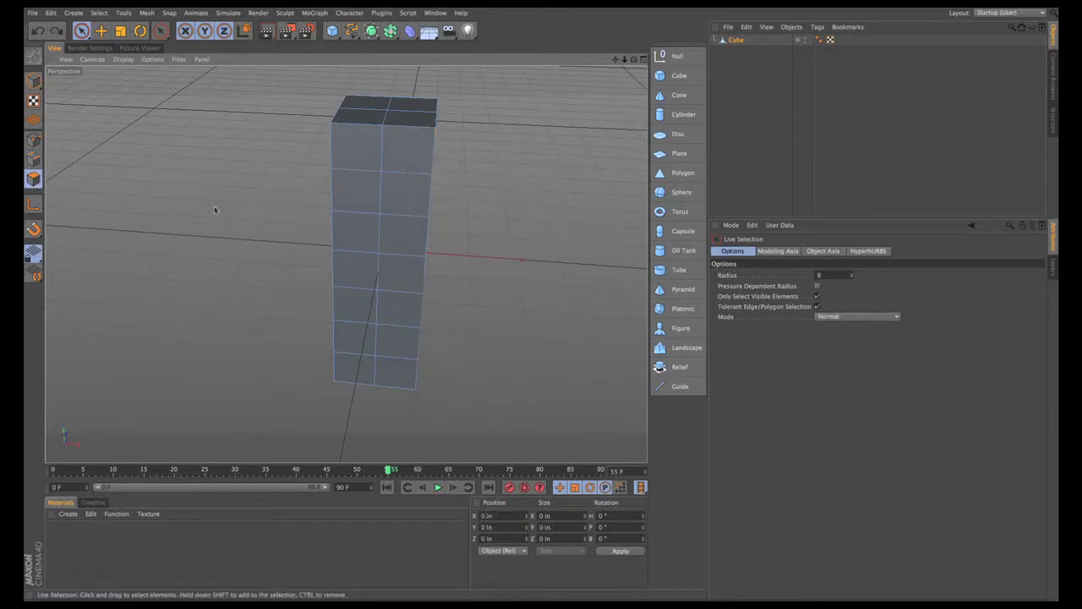
pyautogui.click(356, 188)
pyautogui.keyDown('alt'); pyautogui.moveTo(249, 213); pyautogui.dragTo(465, 198); pyautogui.keyUp('alt')
pyautogui.hotkey('ctrl', 'z')
# Step: Return to point mode and show the upper part of the cube in a maximized Front view
pyautogui.click(34, 140)
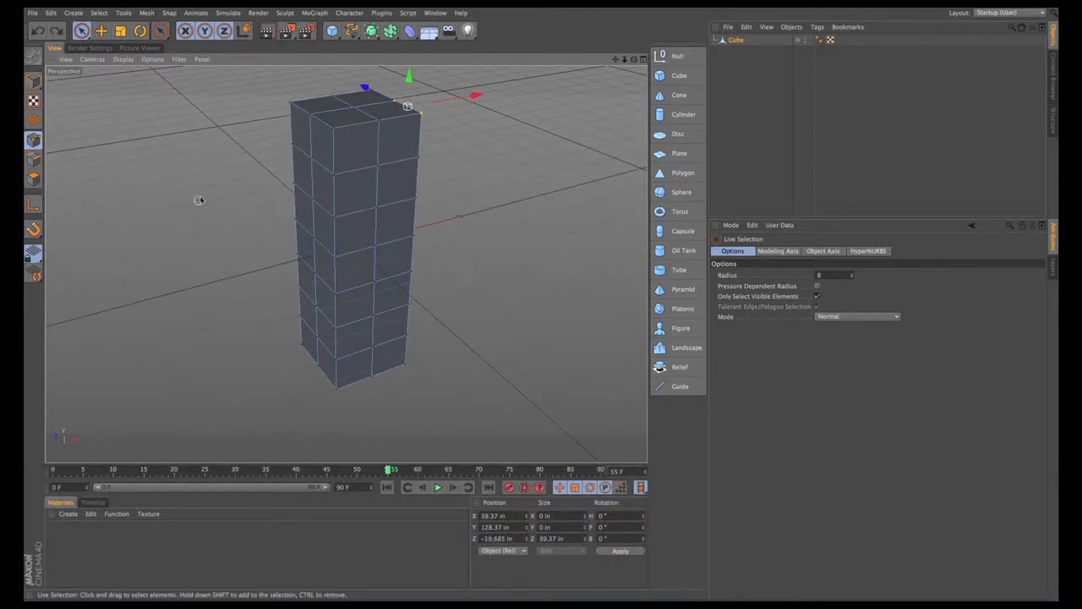
pyautogui.click(642, 60)
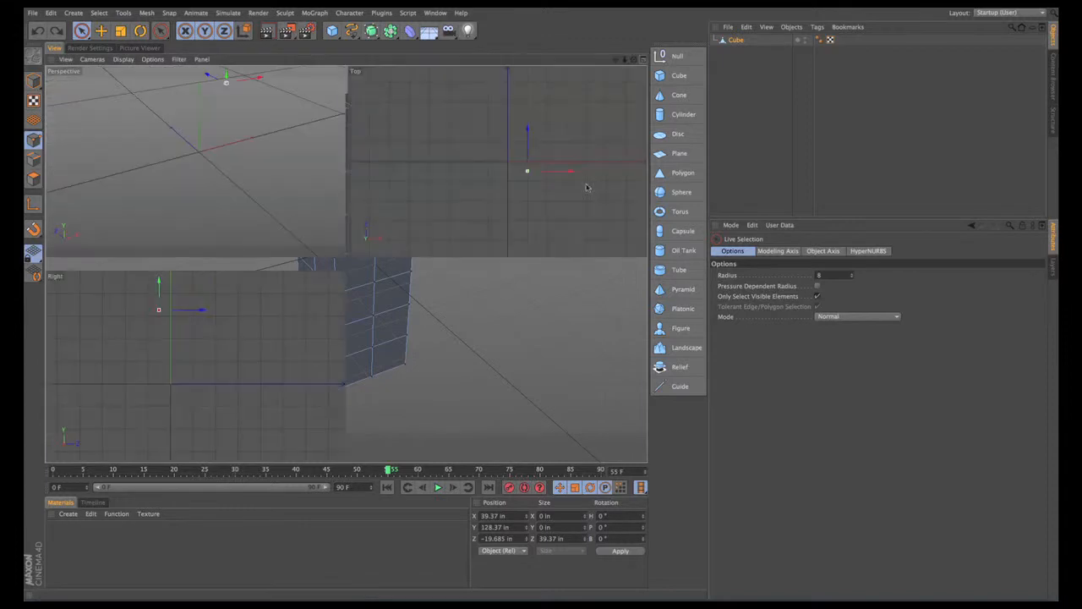
pyautogui.click(641, 265)
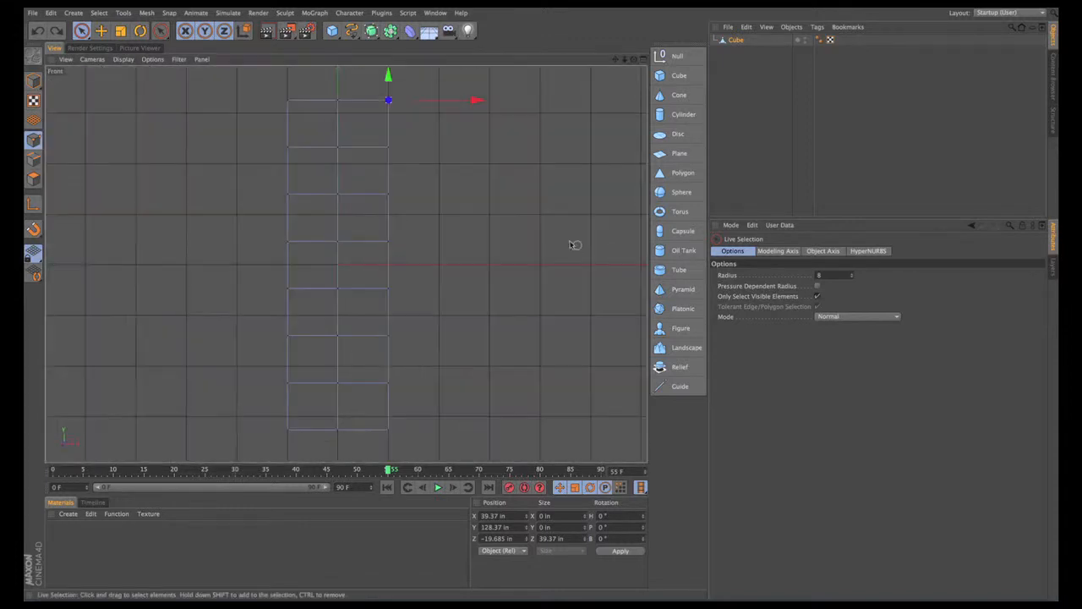
pyautogui.keyDown('alt'); pyautogui.moveTo(468, 228); pyautogui.dragTo(461, 266, button='middle'); pyautogui.keyUp('alt')
pyautogui.keyDown('alt'); pyautogui.moveTo(461, 266); pyautogui.dragTo(482, 265, button='right'); pyautogui.keyUp('alt')
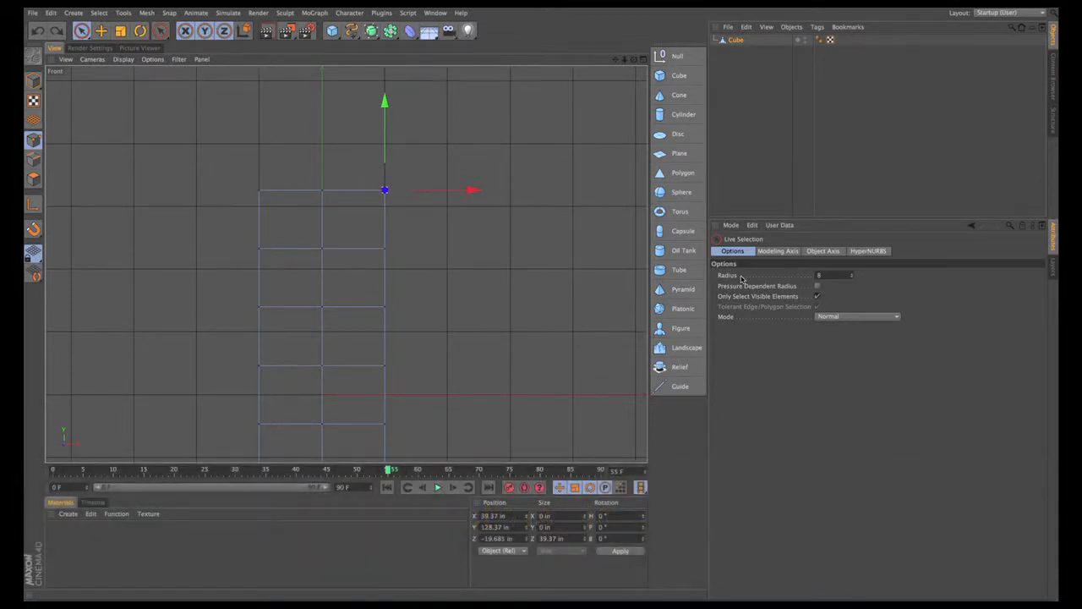
# Step: Set the Live Selection radius to 23, select the cube's top row of points in the Front view, and inspect the selection in Perspective
pyautogui.moveTo(852, 276)
pyautogui.mouseDown()
pyautogui.moveTo(863, 276)
pyautogui.moveTo(850, 274)
pyautogui.mouseUp()
pyautogui.click(222, 194)
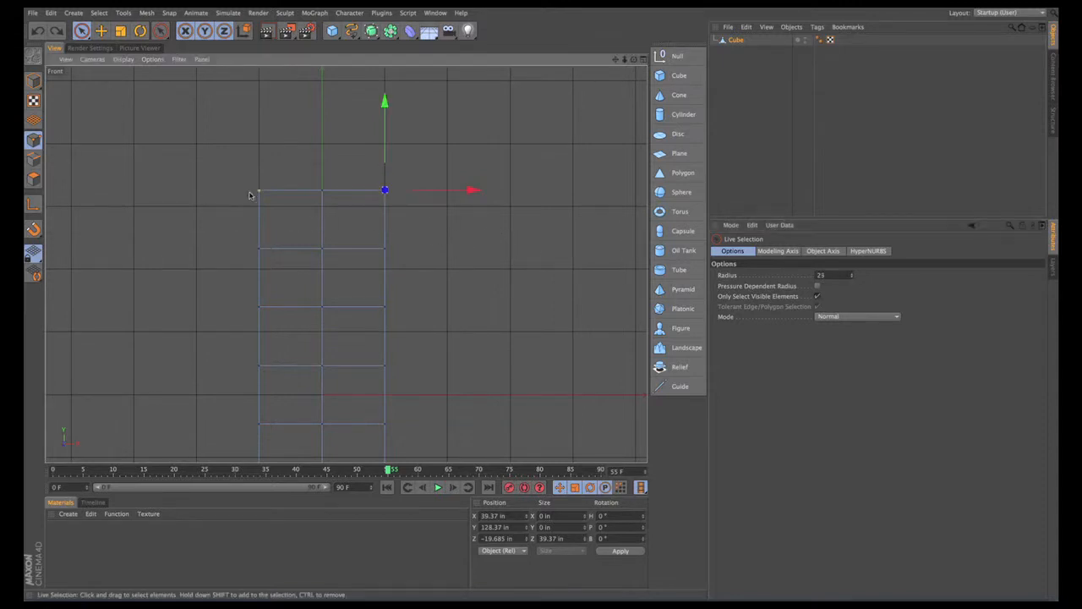
pyautogui.keyDown('shift'); pyautogui.click(398, 190); pyautogui.keyUp('shift')
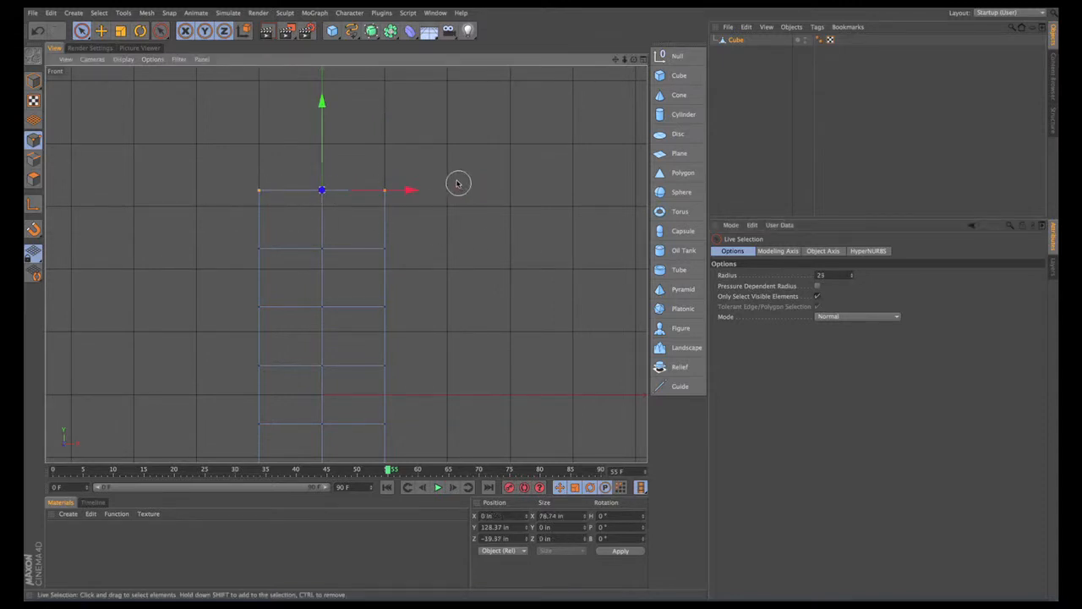
pyautogui.click(643, 59)
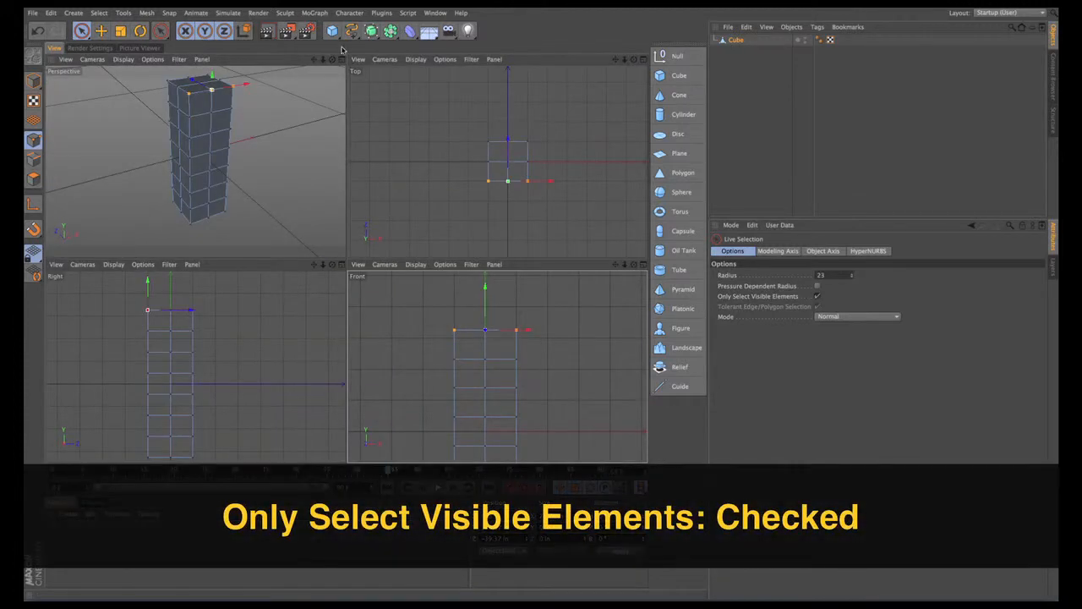
pyautogui.click(342, 61)
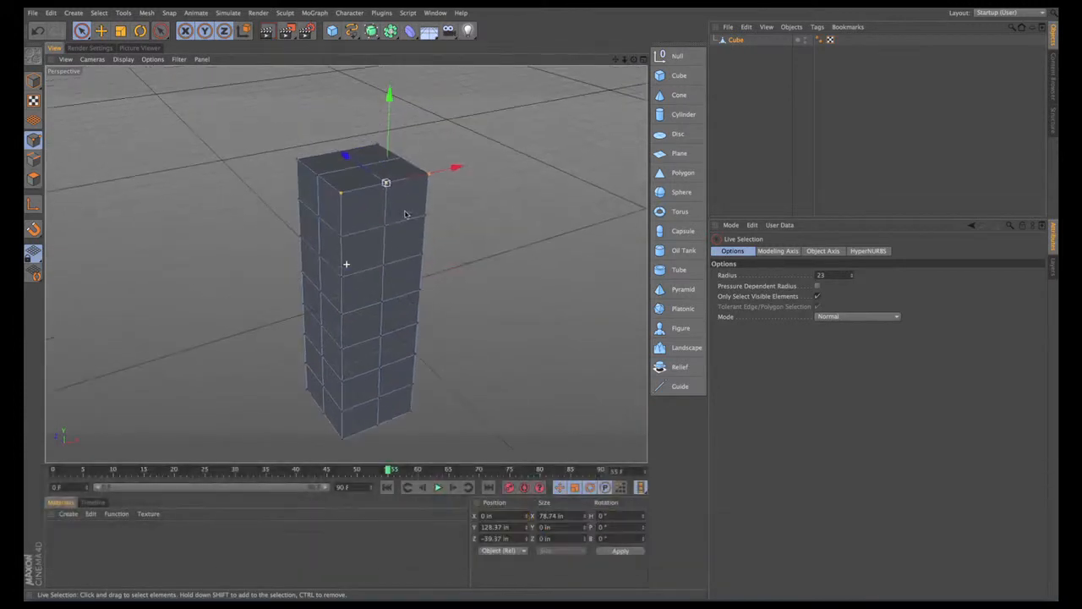
pyautogui.keyDown('alt'); pyautogui.moveTo(435, 229); pyautogui.dragTo(424, 213); pyautogui.keyUp('alt')
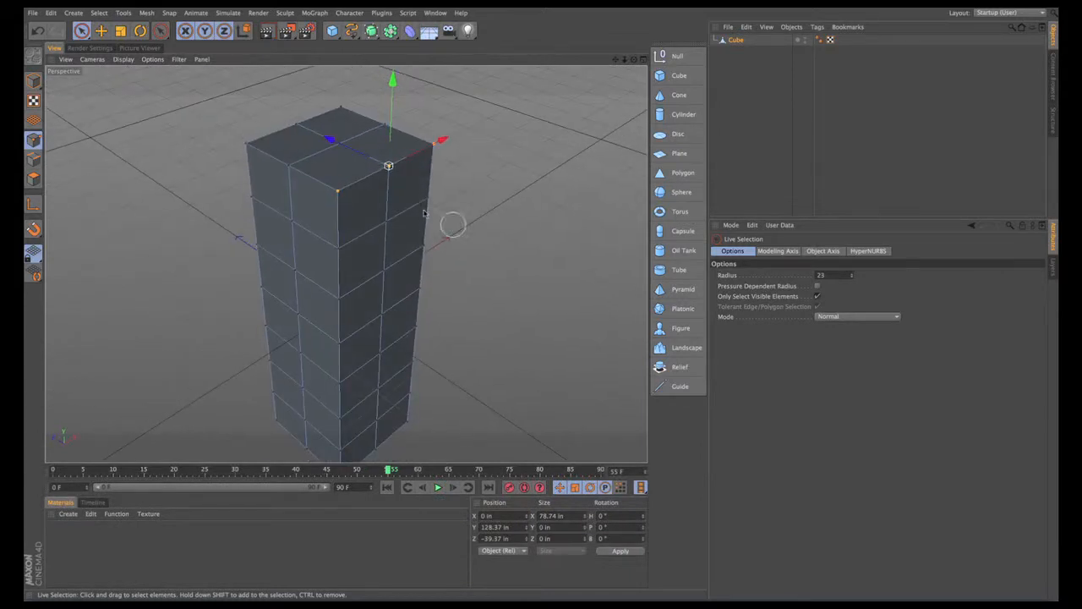
# Step: Turn off Only Select Visible Elements, live-select the top row of points in the Front view, and inspect the selection in Perspective
pyautogui.click(643, 59)
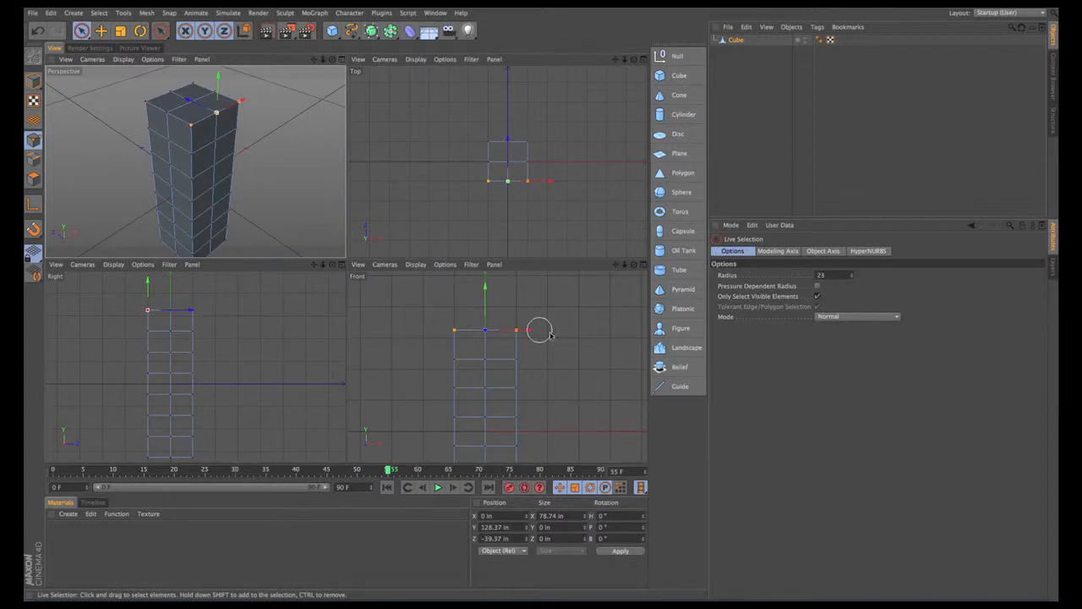
pyautogui.click(642, 265)
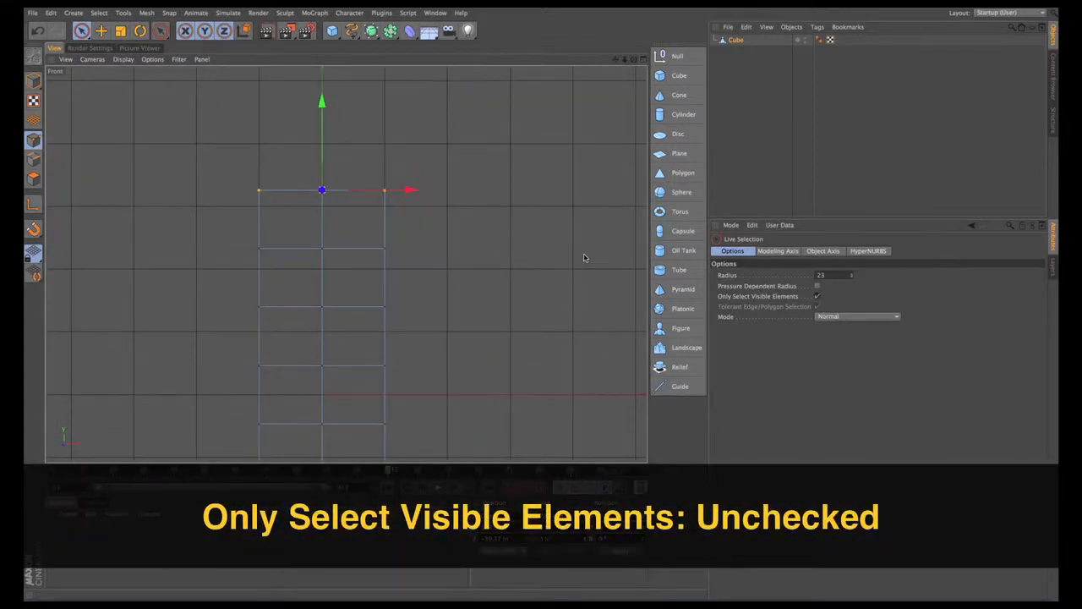
pyautogui.click(817, 296)
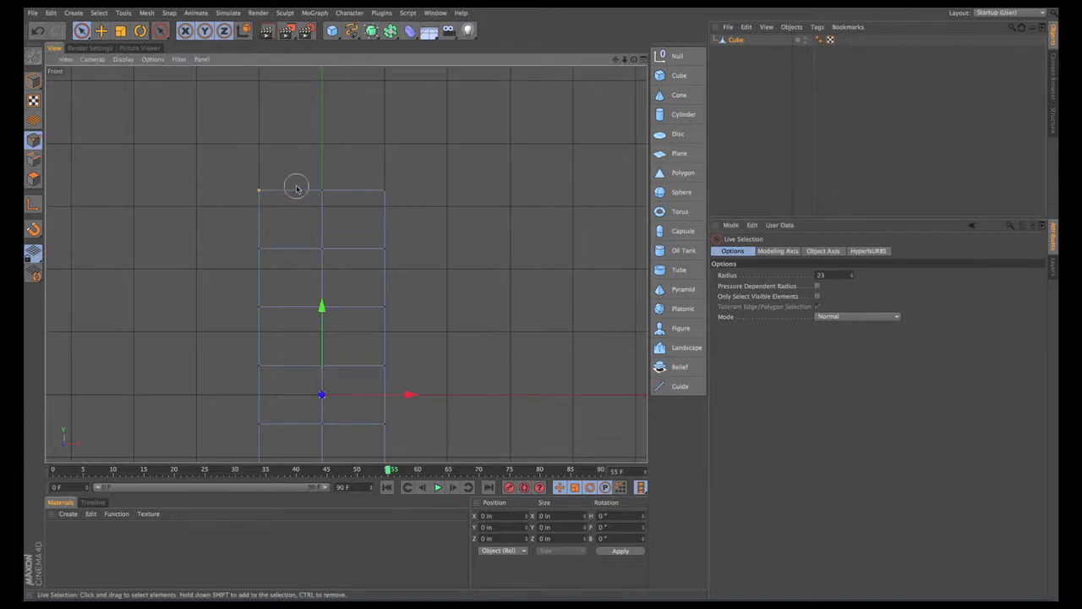
pyautogui.moveTo(359, 193); pyautogui.dragTo(439, 181)
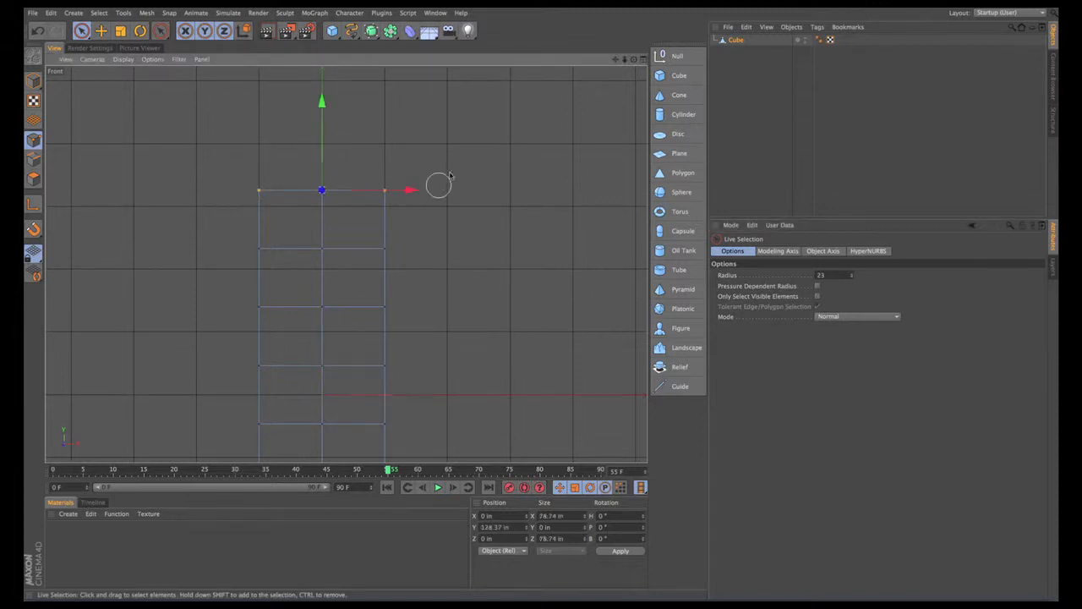
pyautogui.click(644, 58)
pyautogui.click(343, 62)
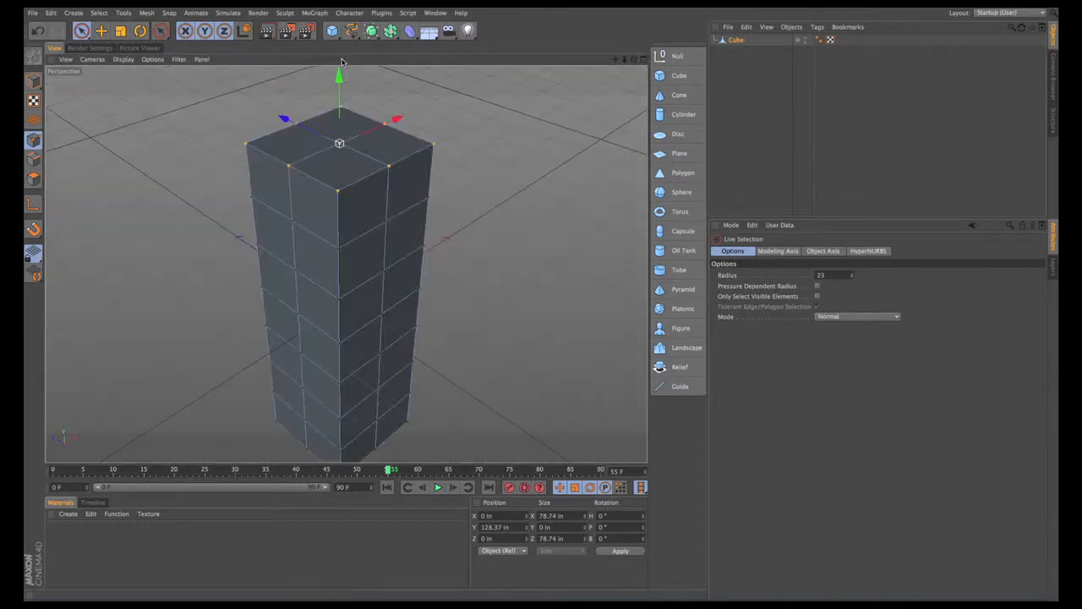
pyautogui.moveTo(213, 142)
pyautogui.keyDown('alt'); pyautogui.mouseDown()
pyautogui.moveTo(428, 106)
pyautogui.moveTo(354, 144)
pyautogui.moveTo(189, 133)
pyautogui.moveTo(212, 138)
pyautogui.moveTo(193, 152)
pyautogui.mouseUp(); pyautogui.keyUp('alt')
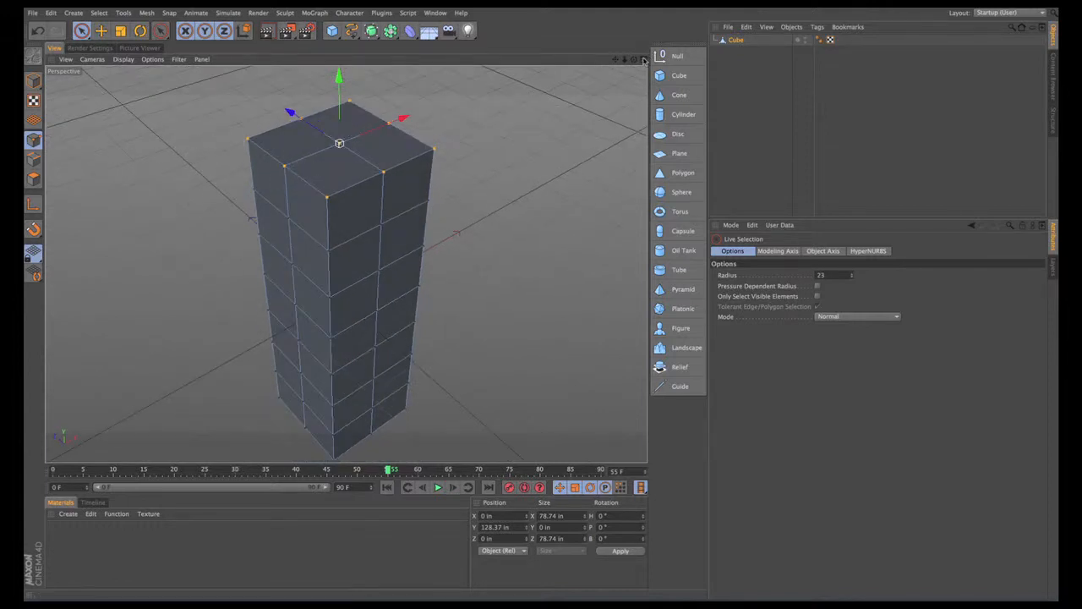
# Step: Live-select the cube's third row of points from the top in the Front view and inspect the selection around the cube in Perspective
pyautogui.click(645, 59)
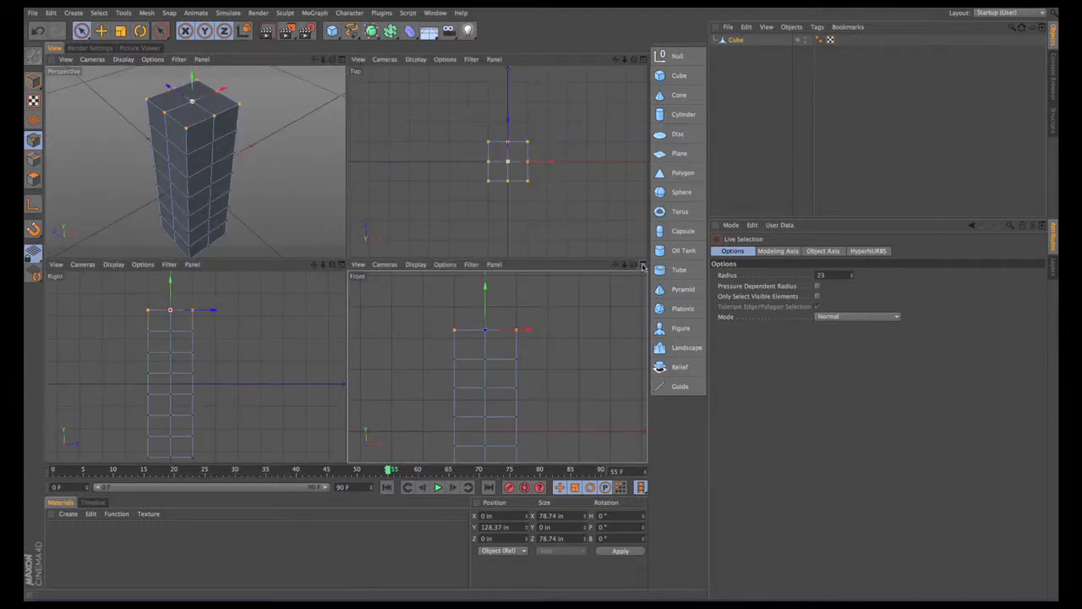
pyautogui.click(643, 265)
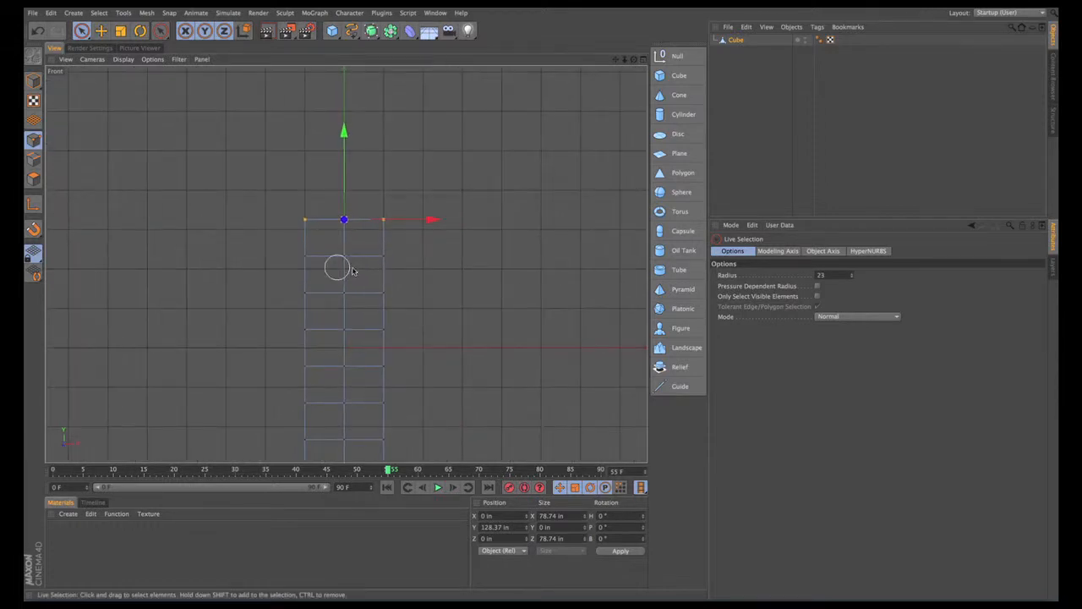
pyautogui.scroll(-3, 342, 196)
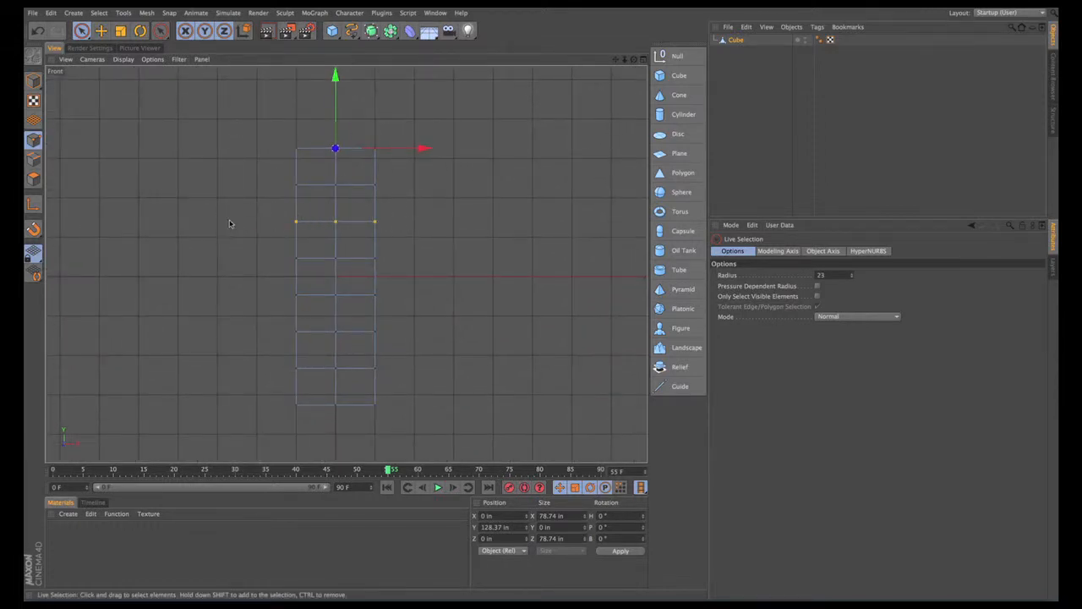
pyautogui.moveTo(230, 223); pyautogui.dragTo(229, 222)
pyautogui.click(643, 59)
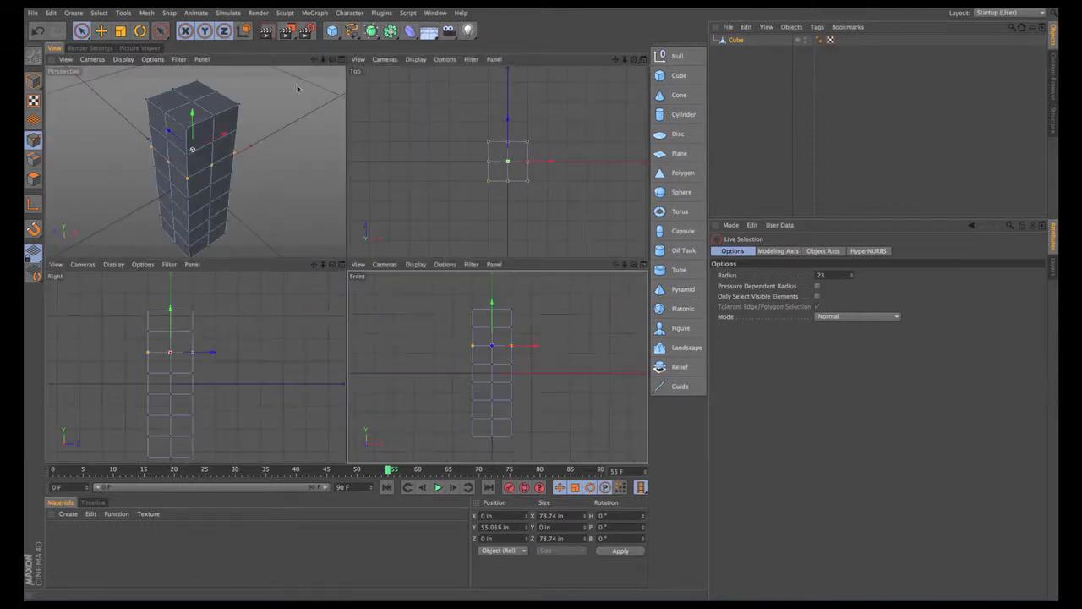
pyautogui.click(341, 62)
pyautogui.keyDown('alt'); pyautogui.moveTo(375, 181); pyautogui.dragTo(448, 169); pyautogui.keyUp('alt')
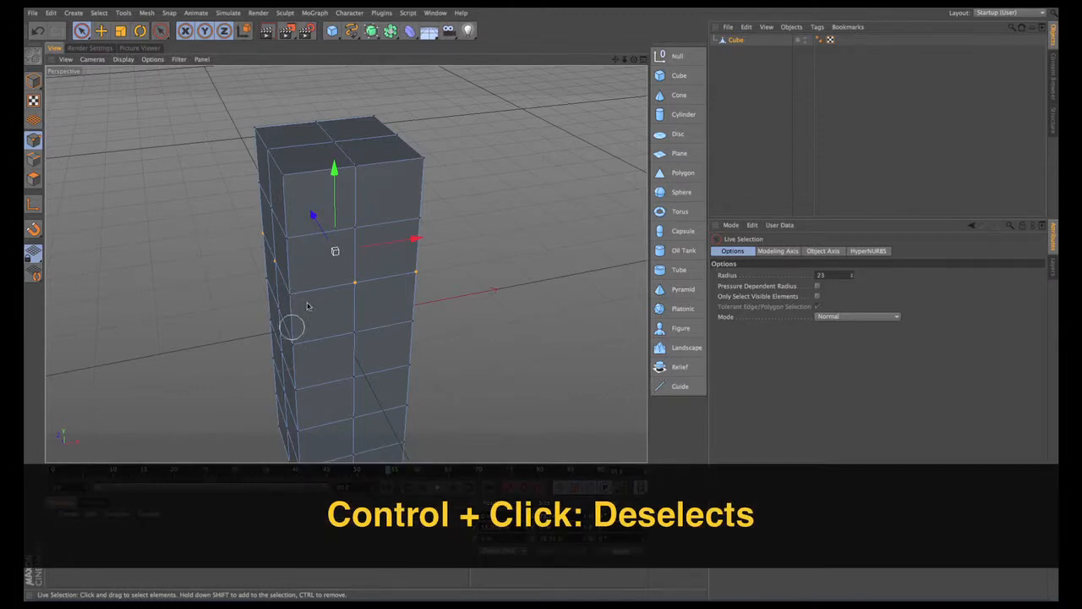
pyautogui.keyDown('alt'); pyautogui.moveTo(502, 264); pyautogui.dragTo(268, 249); pyautogui.keyUp('alt')
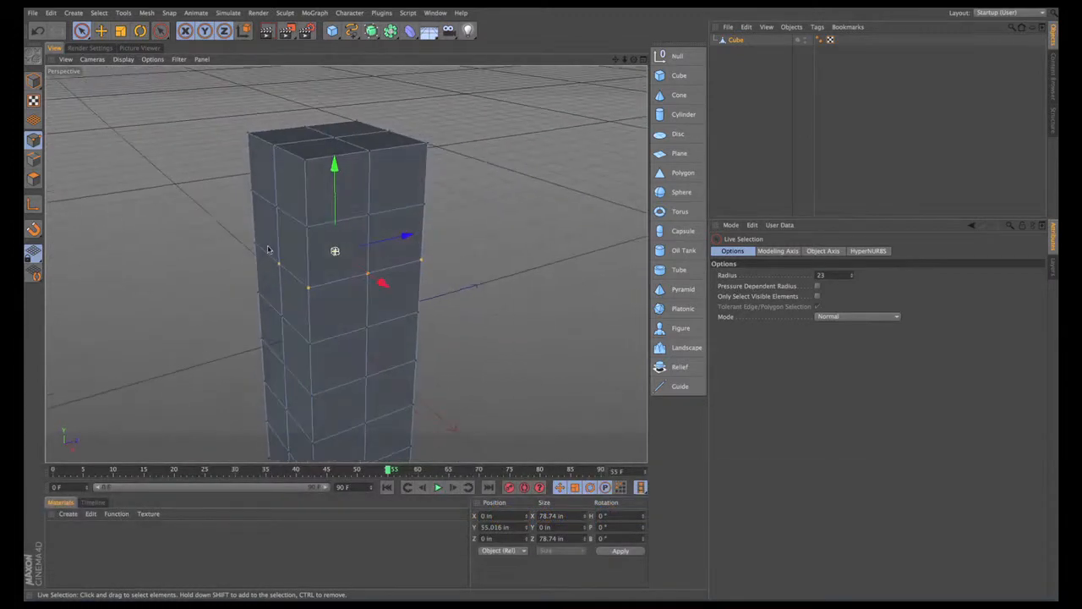
# Step: In polygon mode, live-select the cube's fourth row of polygons in the Front view and inspect the selected band in Perspective
pyautogui.click(33, 179)
pyautogui.click(644, 60)
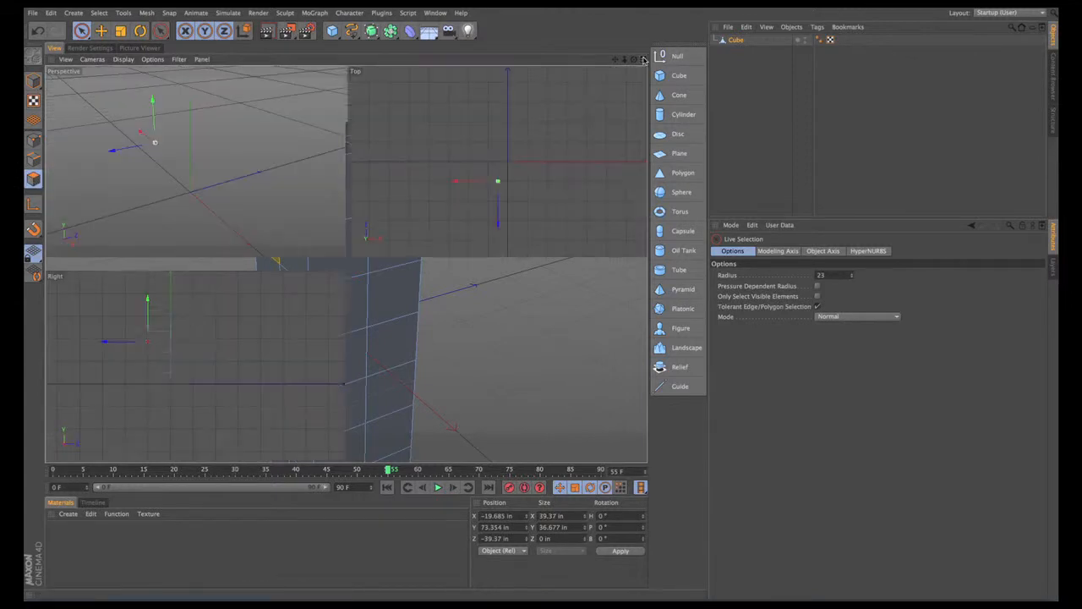
pyautogui.click(642, 264)
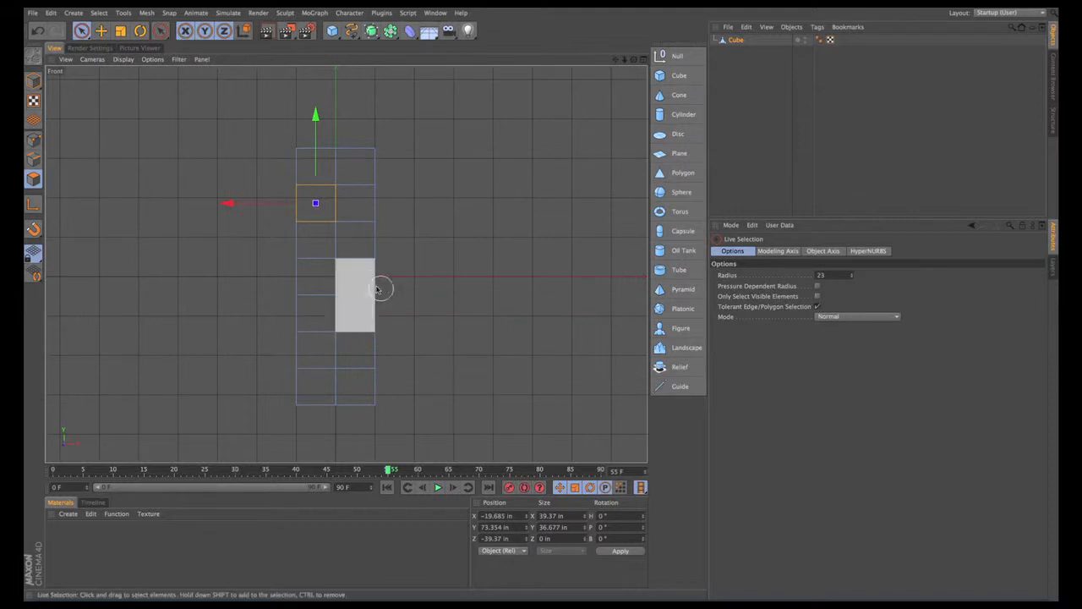
pyautogui.click(344, 276)
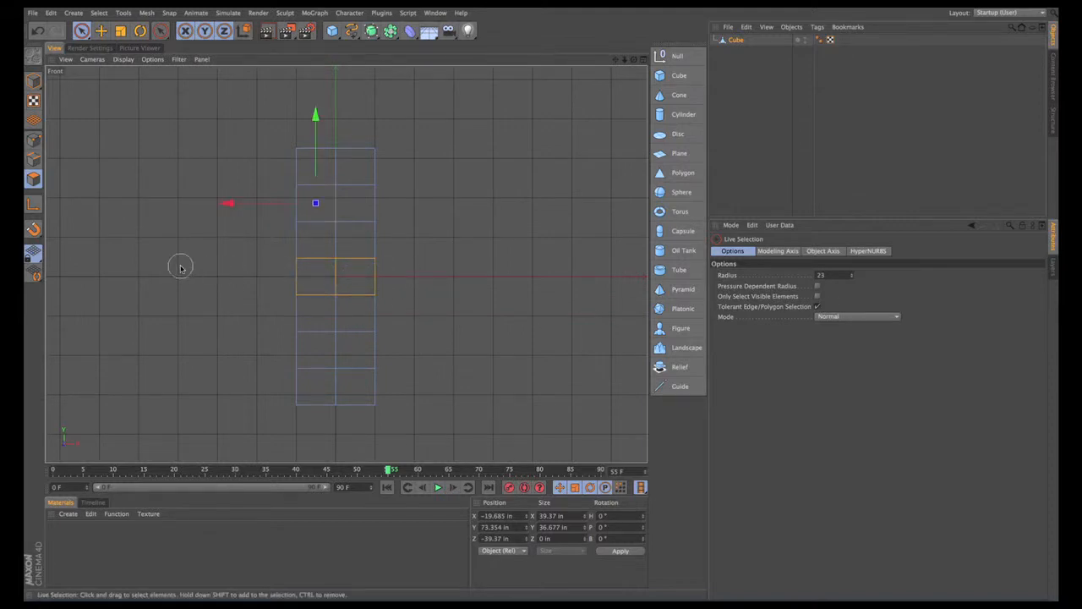
pyautogui.click(642, 59)
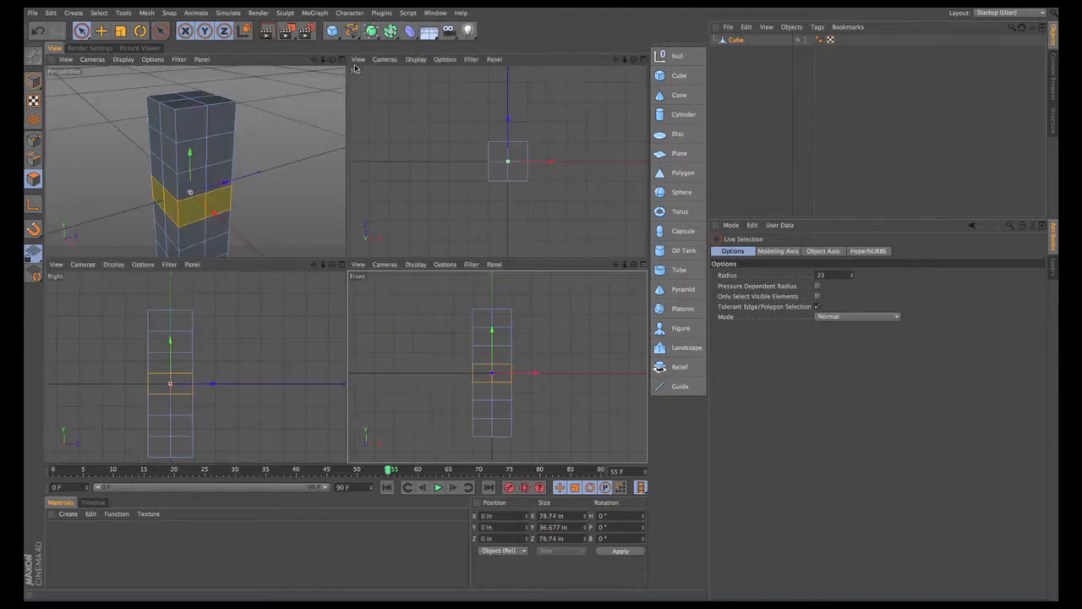
pyautogui.click(343, 59)
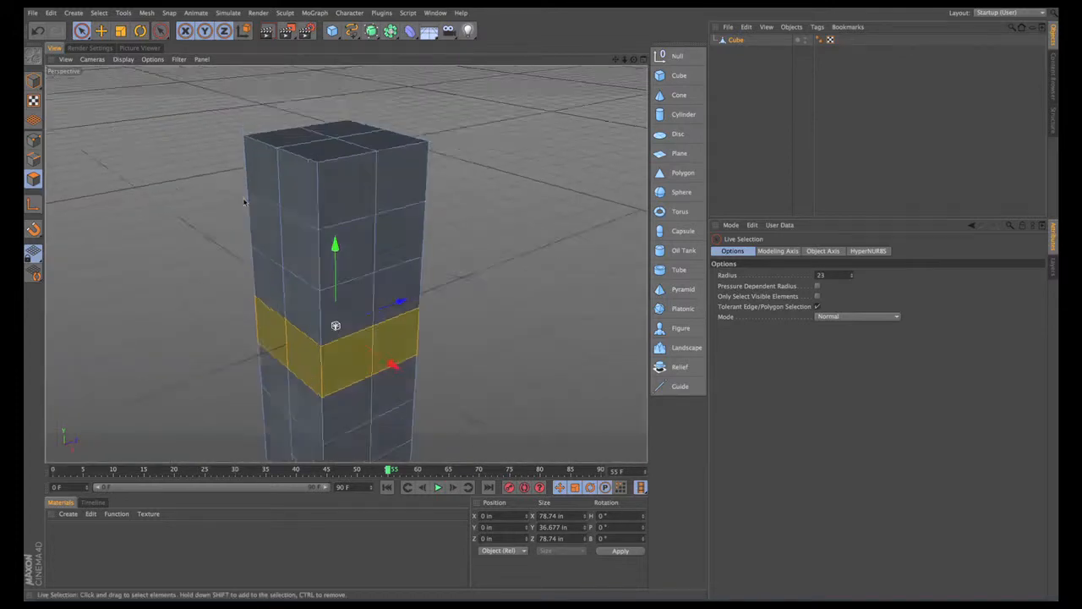
pyautogui.keyDown('alt'); pyautogui.moveTo(582, 188); pyautogui.dragTo(266, 206); pyautogui.keyUp('alt')
pyautogui.keyDown('alt'); pyautogui.moveTo(471, 203); pyautogui.dragTo(503, 188); pyautogui.keyUp('alt')
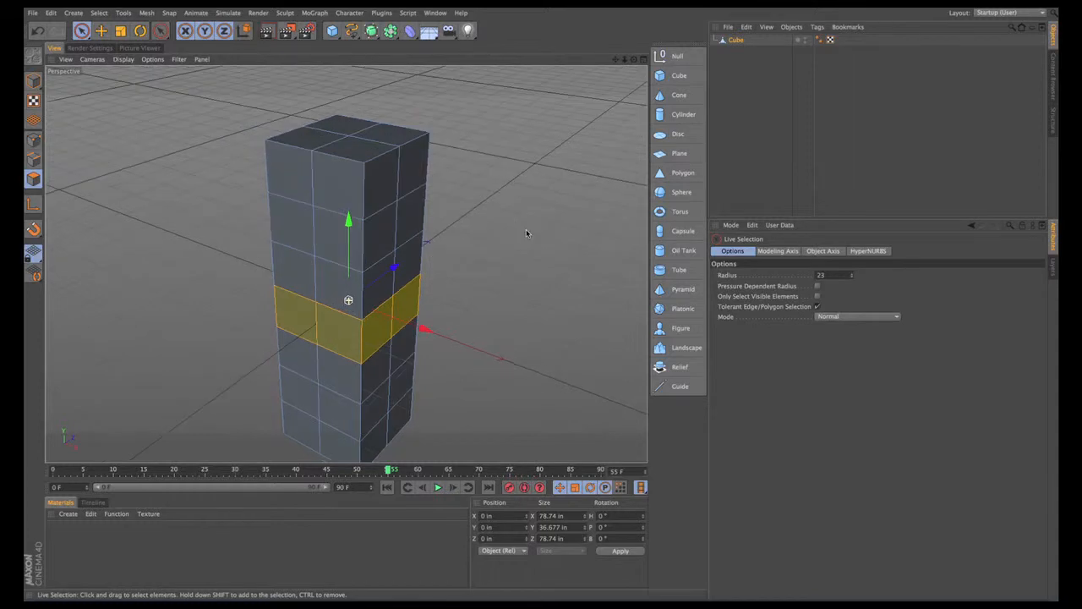
# Step: Live-select polygons through the cube at its uppermost front corner in Perspective and view them from another angle
pyautogui.click(359, 181)
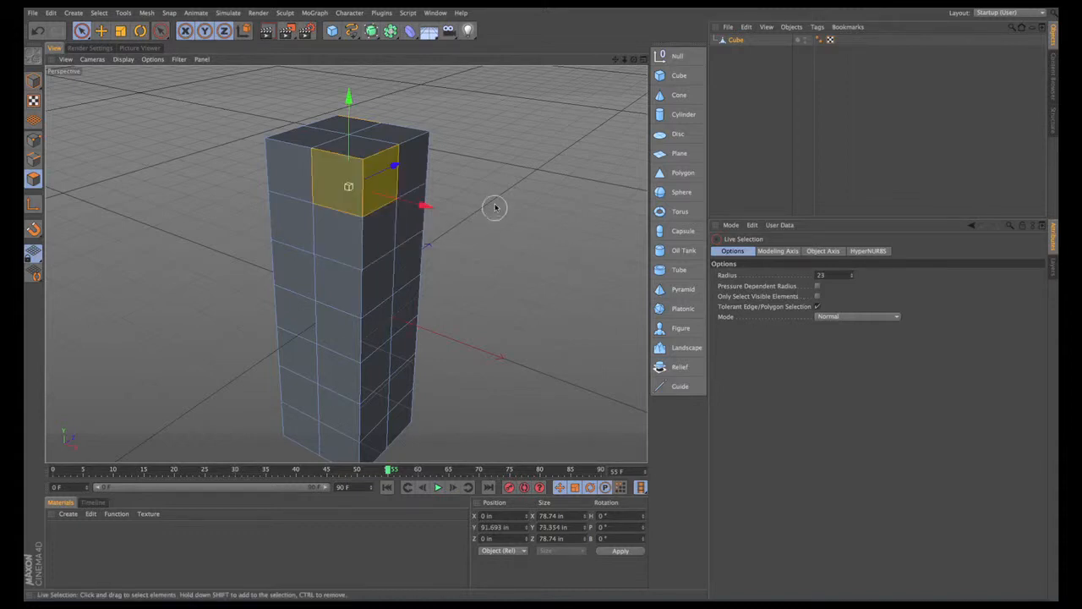
pyautogui.keyDown('alt'); pyautogui.moveTo(495, 203); pyautogui.dragTo(459, 213); pyautogui.keyUp('alt')
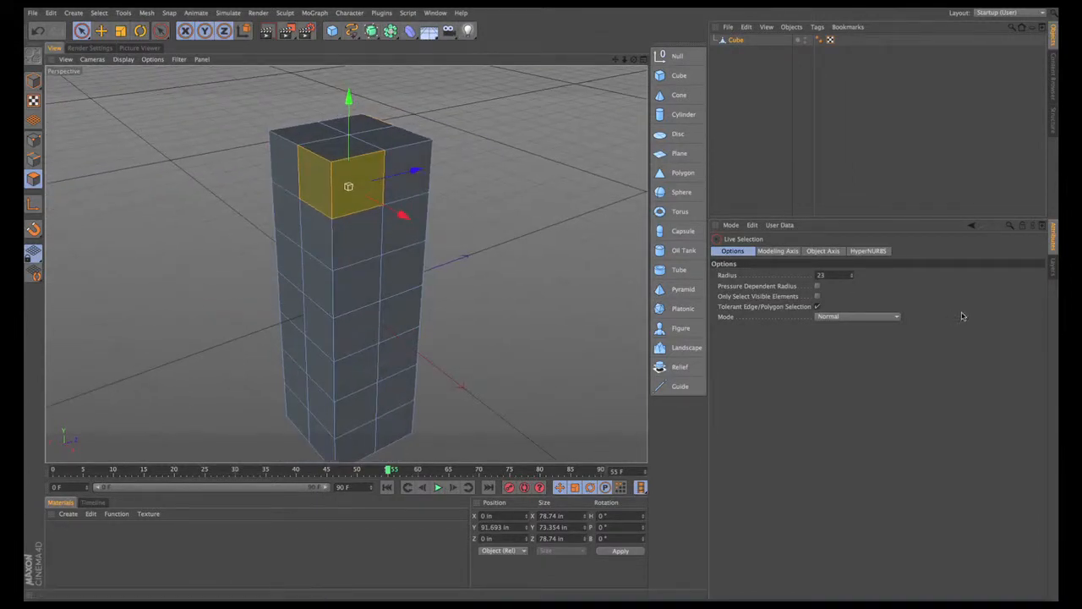
# Step: Turn on Only Select Visible Elements and live-select the two polygons meeting at the cube's front corner in the third row
pyautogui.click(818, 296)
pyautogui.click(519, 242)
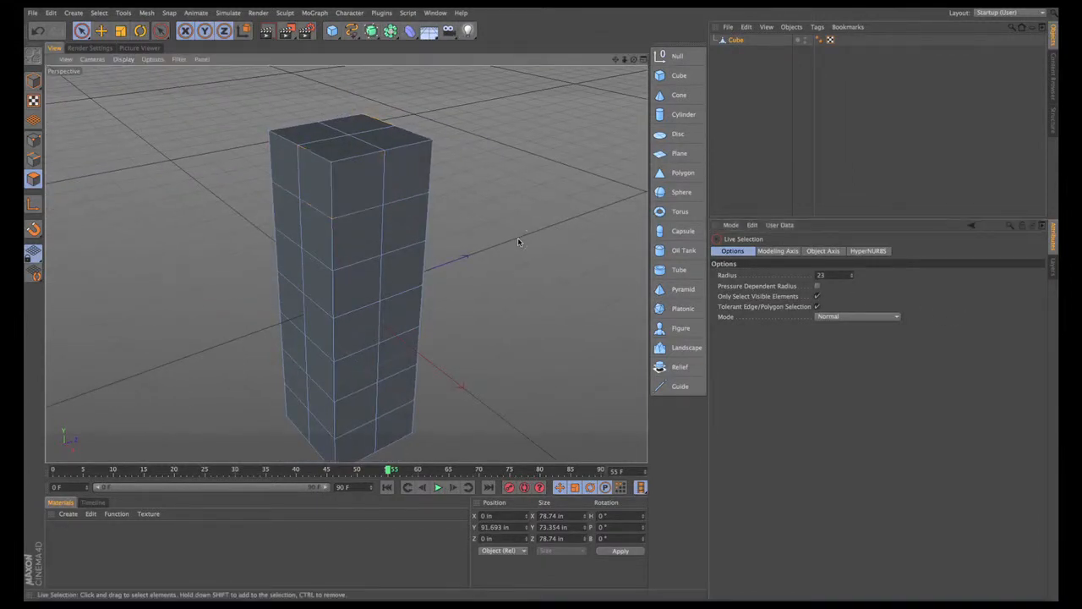
pyautogui.click(352, 291)
pyautogui.keyDown('alt'); pyautogui.moveTo(404, 285); pyautogui.dragTo(527, 220); pyautogui.keyUp('alt')
pyautogui.scroll(-3, 527, 220)
# Step: Delete the cube from the scene
pyautogui.click(736, 42)
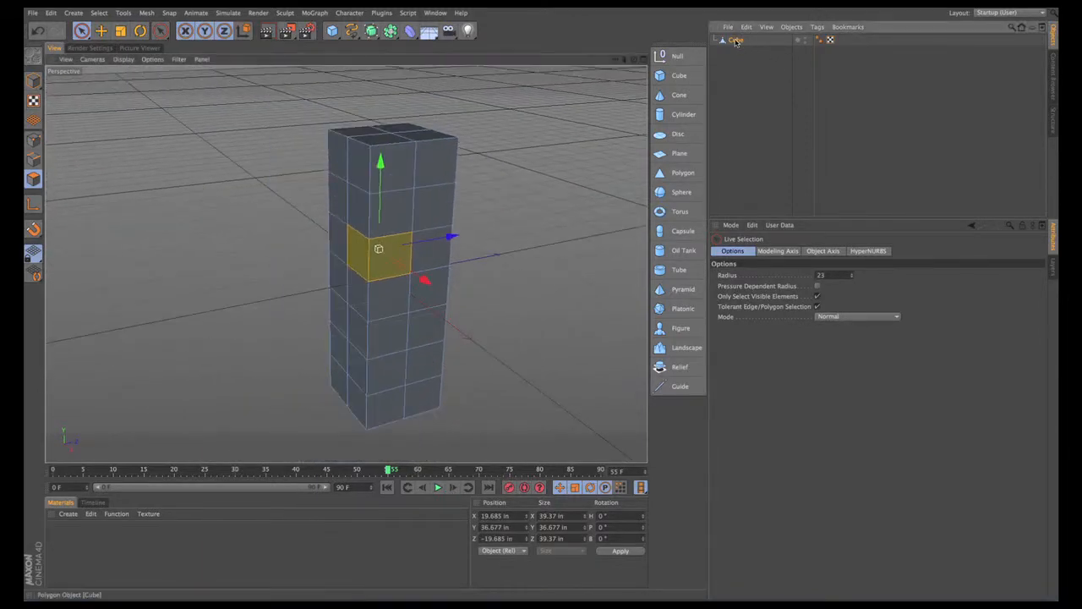
pyautogui.press('Delete')
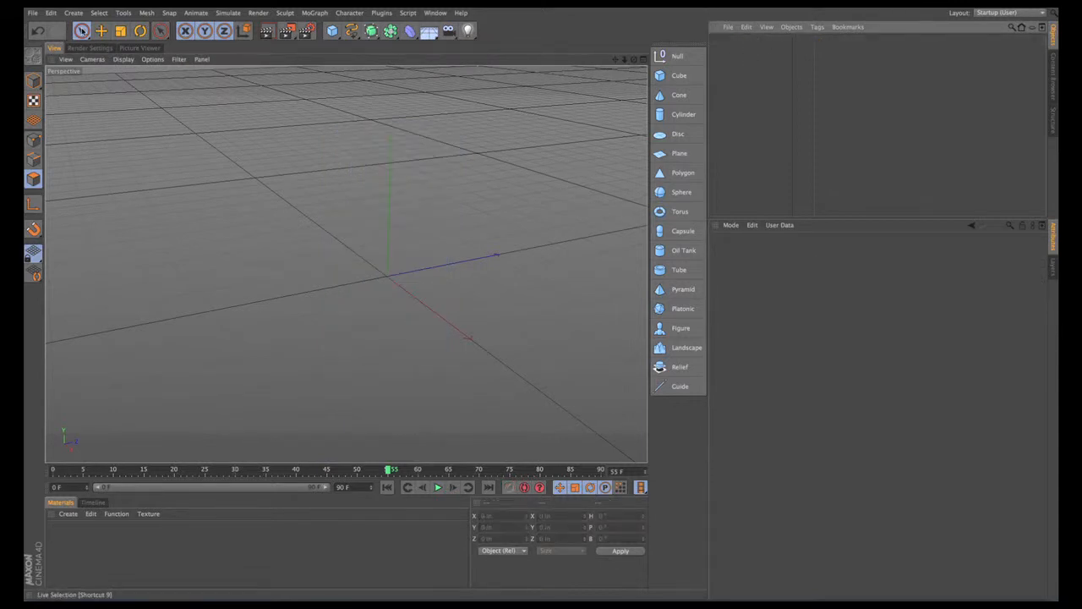
# Step: Add a Plane primitive and delete it
pyautogui.click(334, 36)
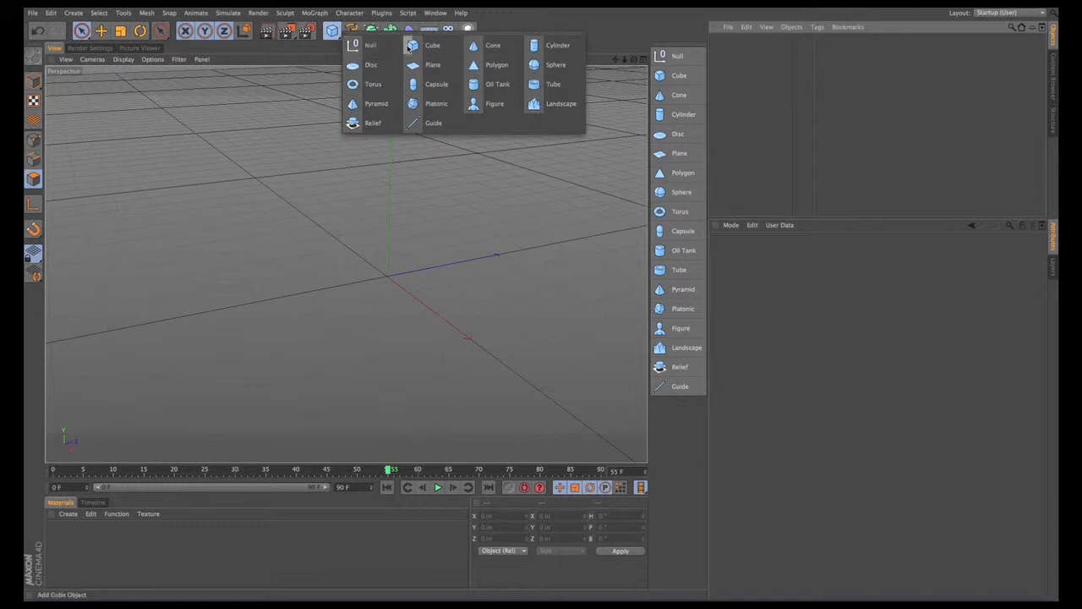
pyautogui.click(430, 65)
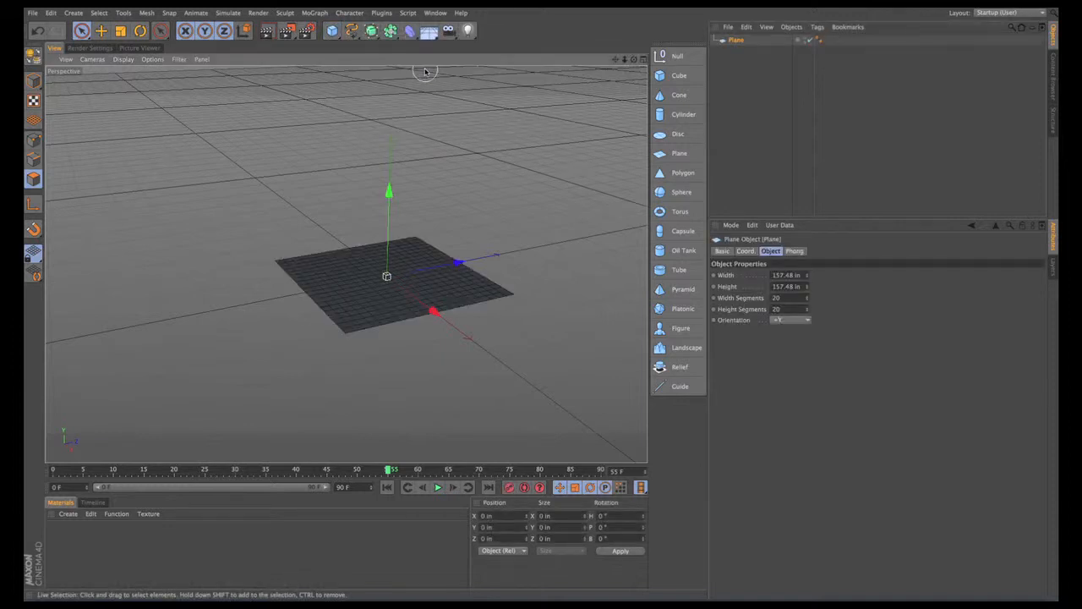
pyautogui.press('Delete')
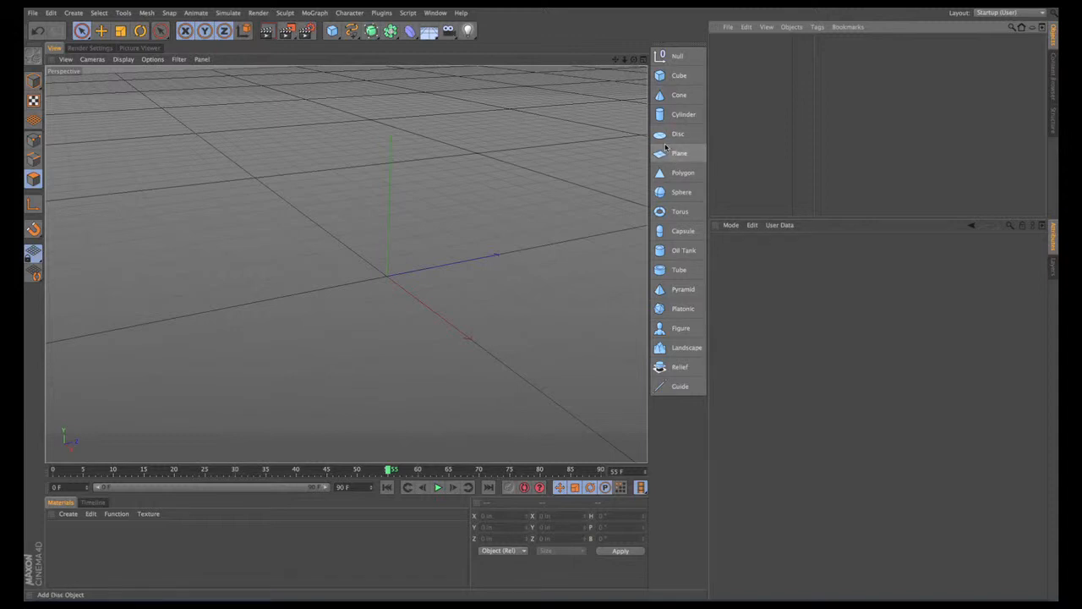
# Step: Add a Polygon primitive, show it close up, and set its segments to 3
pyautogui.click(664, 180)
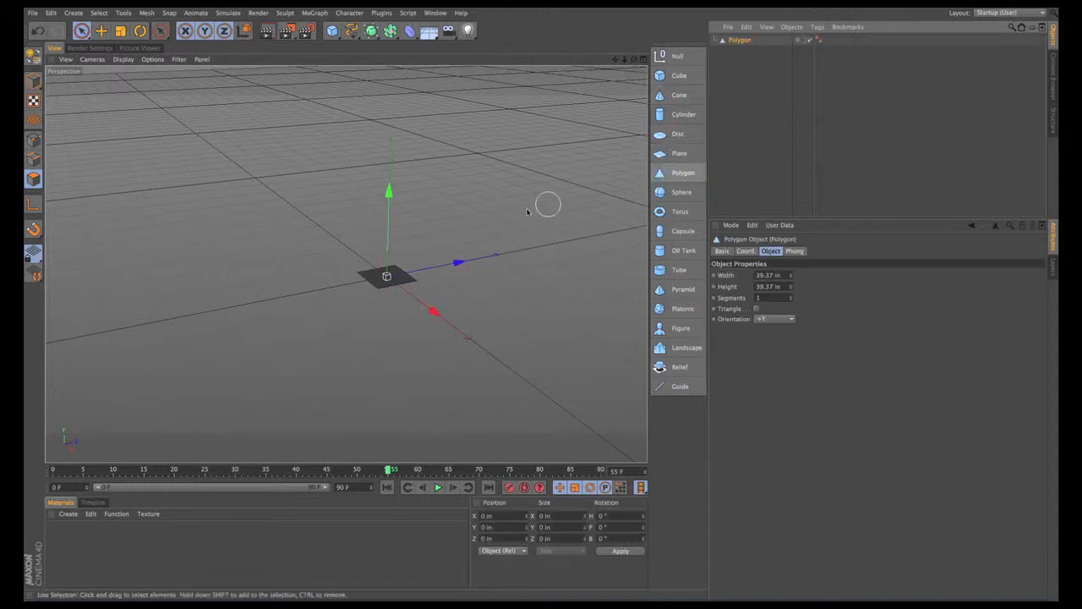
pyautogui.keyDown('alt'); pyautogui.moveTo(449, 229); pyautogui.dragTo(553, 220, button='right'); pyautogui.keyUp('alt')
pyautogui.keyDown('alt'); pyautogui.moveTo(346, 263); pyautogui.dragTo(493, 184, button='middle'); pyautogui.keyUp('alt')
pyautogui.keyDown('alt'); pyautogui.moveTo(441, 185); pyautogui.dragTo(507, 188, button='right'); pyautogui.keyUp('alt')
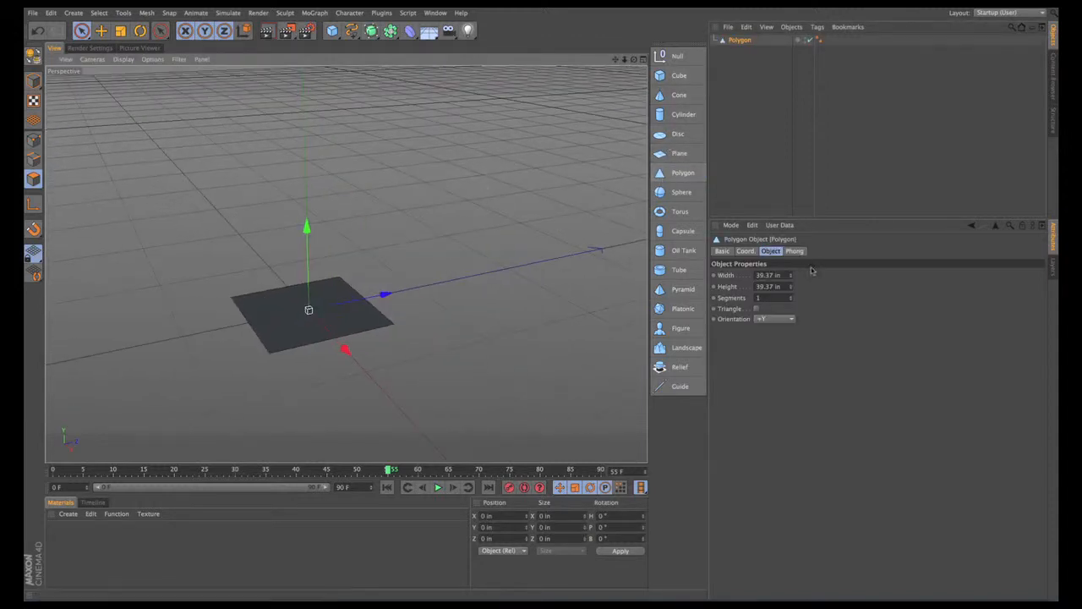
pyautogui.click(791, 297)
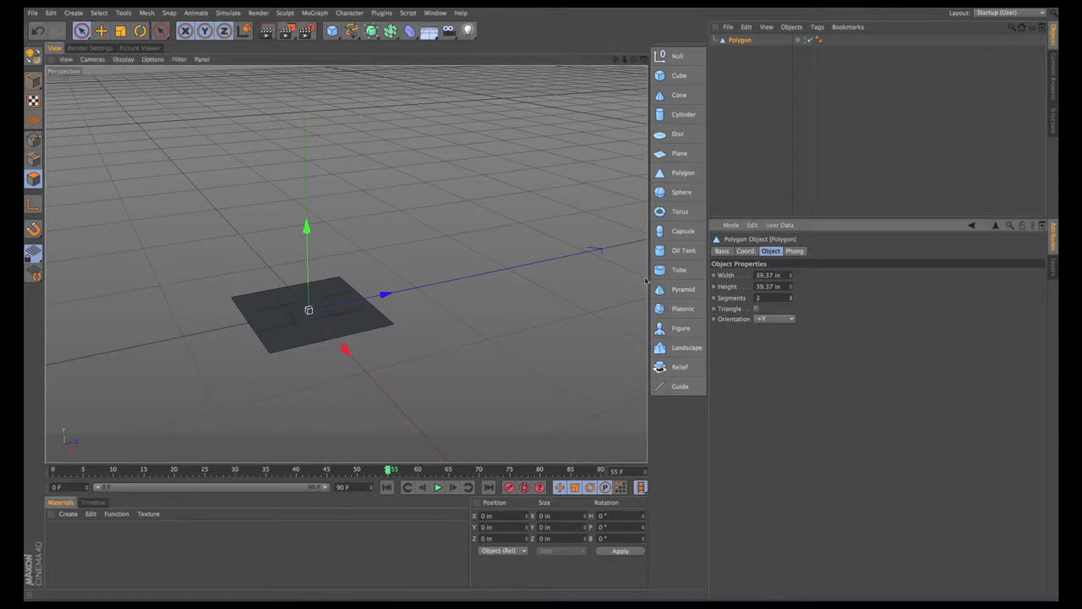
pyautogui.keyDown('alt'); pyautogui.moveTo(508, 261); pyautogui.dragTo(536, 242); pyautogui.keyUp('alt')
pyautogui.keyDown('alt'); pyautogui.moveTo(413, 208); pyautogui.dragTo(457, 204, button='right'); pyautogui.keyUp('alt')
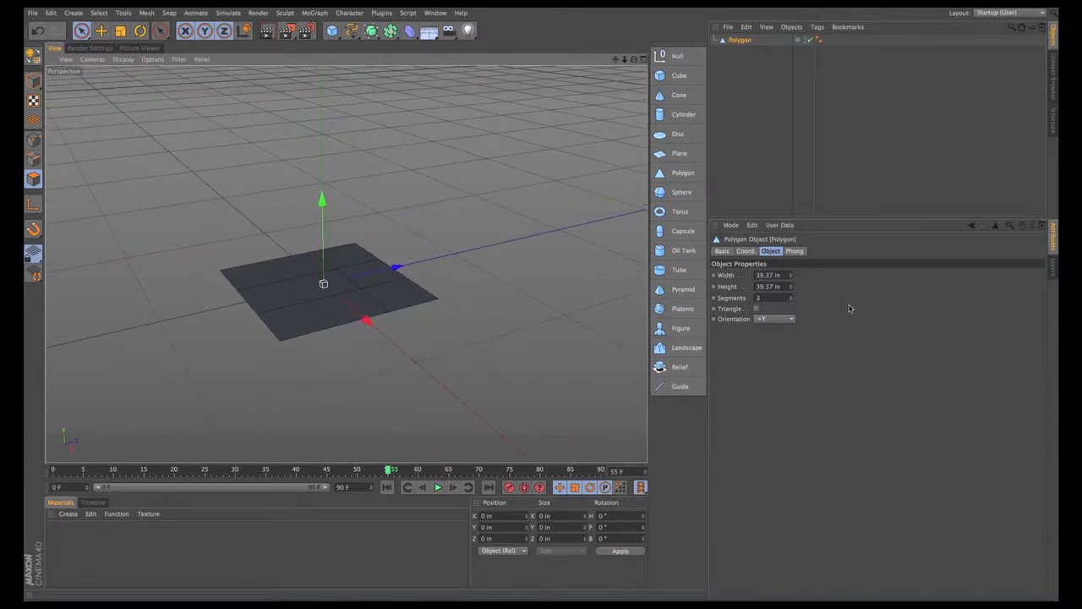
# Step: Set the polygon's segments to 4 and make the object editable
pyautogui.click(793, 302)
pyautogui.keyDown('alt'); pyautogui.moveTo(488, 271); pyautogui.dragTo(508, 262, button='right'); pyautogui.keyUp('alt')
pyautogui.click(33, 57)
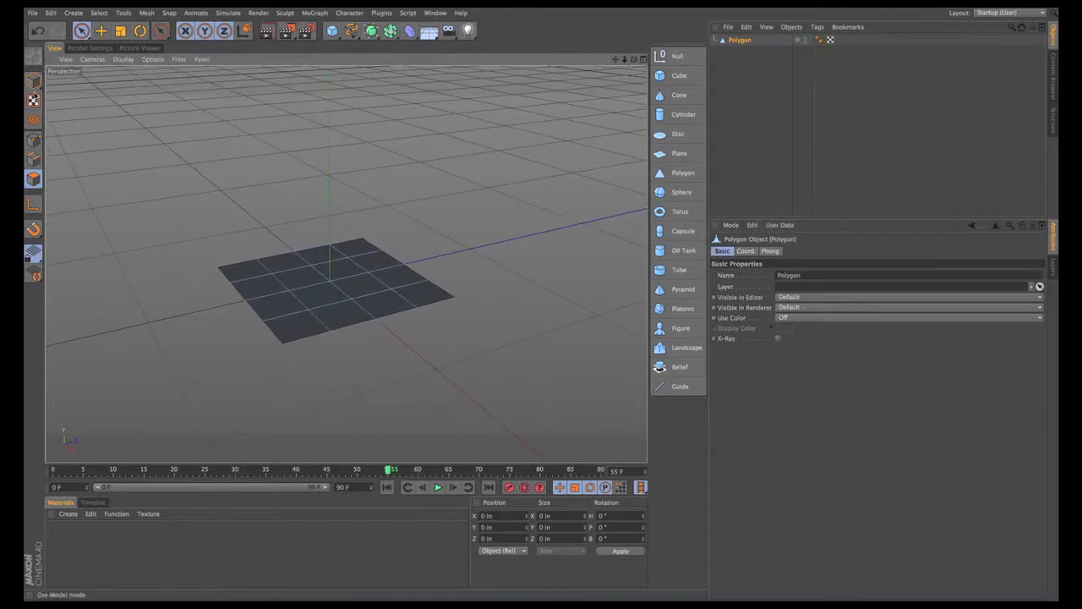
# Step: Use Live Selection in point mode to select the four corner points of the sheet
pyautogui.click(81, 30)
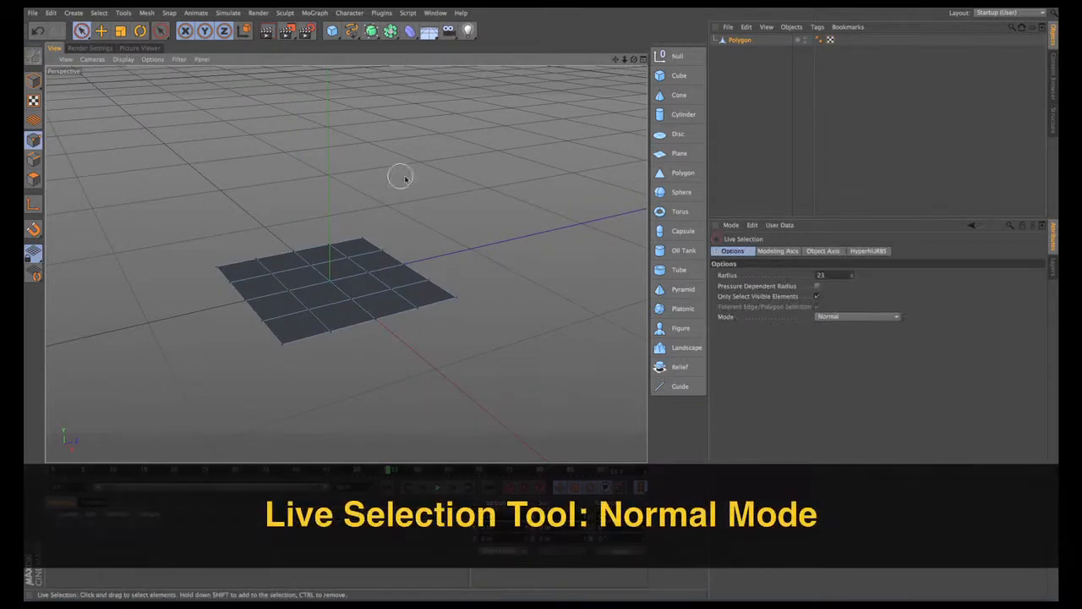
pyautogui.click(365, 227)
pyautogui.moveTo(461, 293)
pyautogui.mouseDown()
pyautogui.moveTo(465, 308)
pyautogui.moveTo(238, 377)
pyautogui.mouseUp()
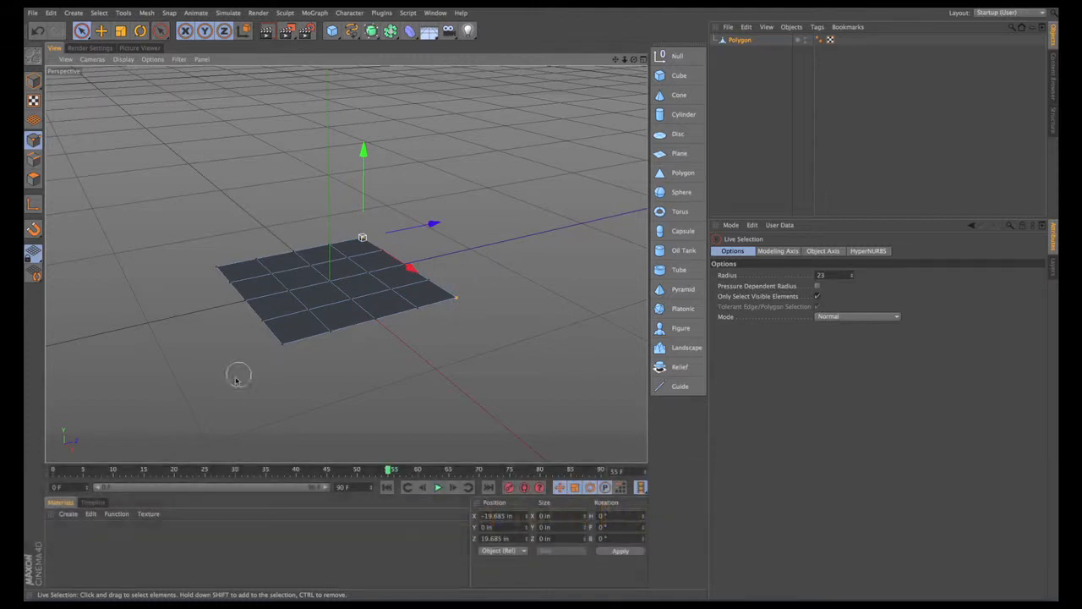
pyautogui.moveTo(195, 276); pyautogui.dragTo(197, 258)
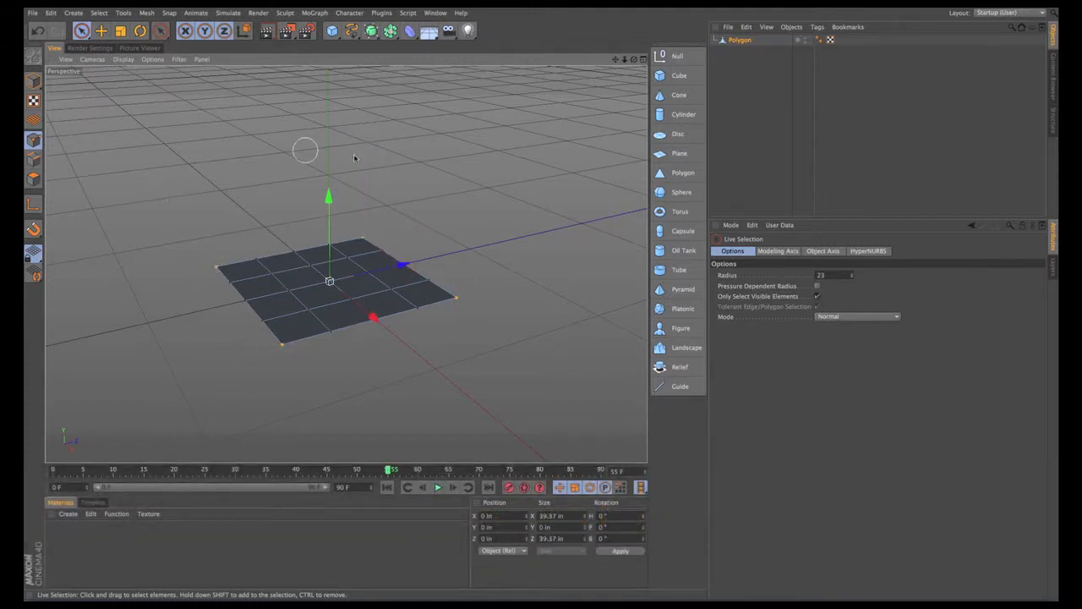
# Step: Raise the four corner points about 5.3 in along Y and render the sheet in the Picture Viewer
pyautogui.moveTo(354, 158)
pyautogui.keyDown('alt'); pyautogui.mouseDown()
pyautogui.moveTo(387, 162)
pyautogui.moveTo(415, 144)
pyautogui.moveTo(402, 146)
pyautogui.mouseUp(); pyautogui.keyUp('alt')
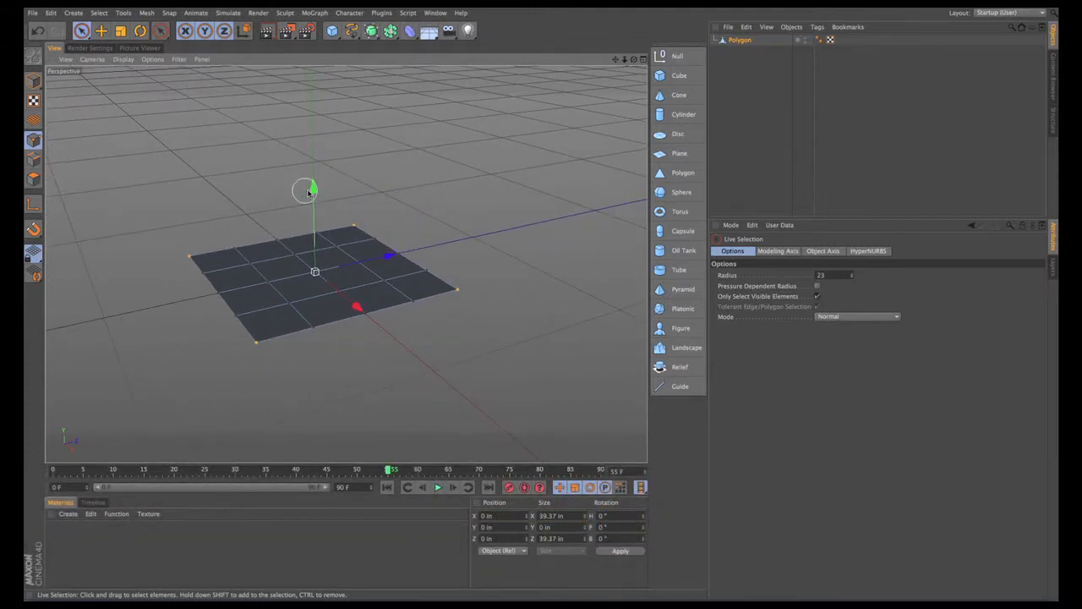
pyautogui.moveTo(310, 187); pyautogui.dragTo(313, 167)
pyautogui.moveTo(372, 157)
pyautogui.keyDown('alt'); pyautogui.mouseDown()
pyautogui.moveTo(415, 145)
pyautogui.moveTo(392, 164)
pyautogui.mouseUp(); pyautogui.keyUp('alt')
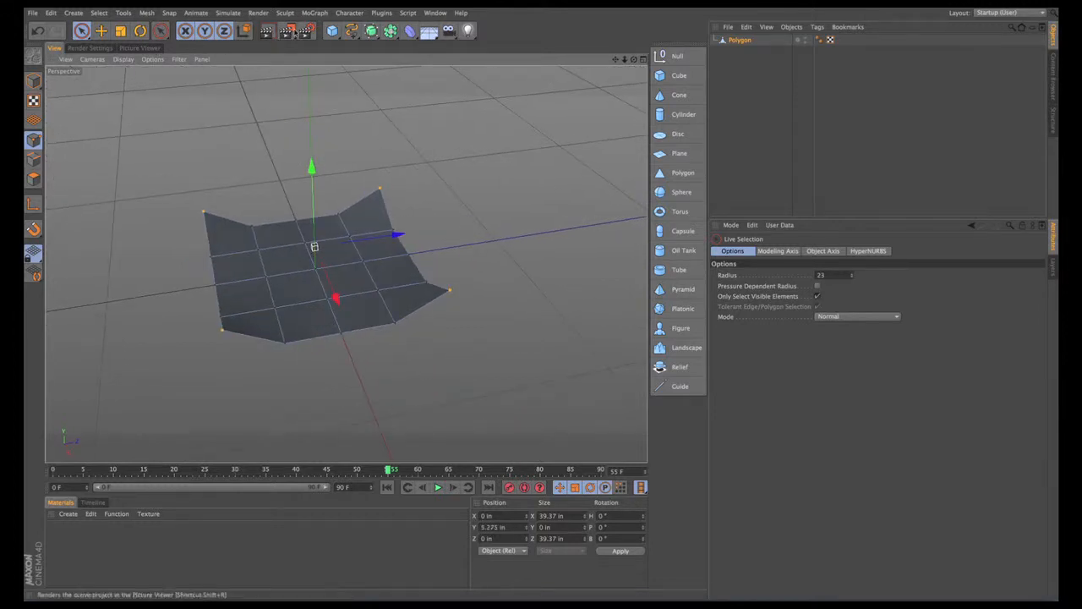
pyautogui.click(287, 31)
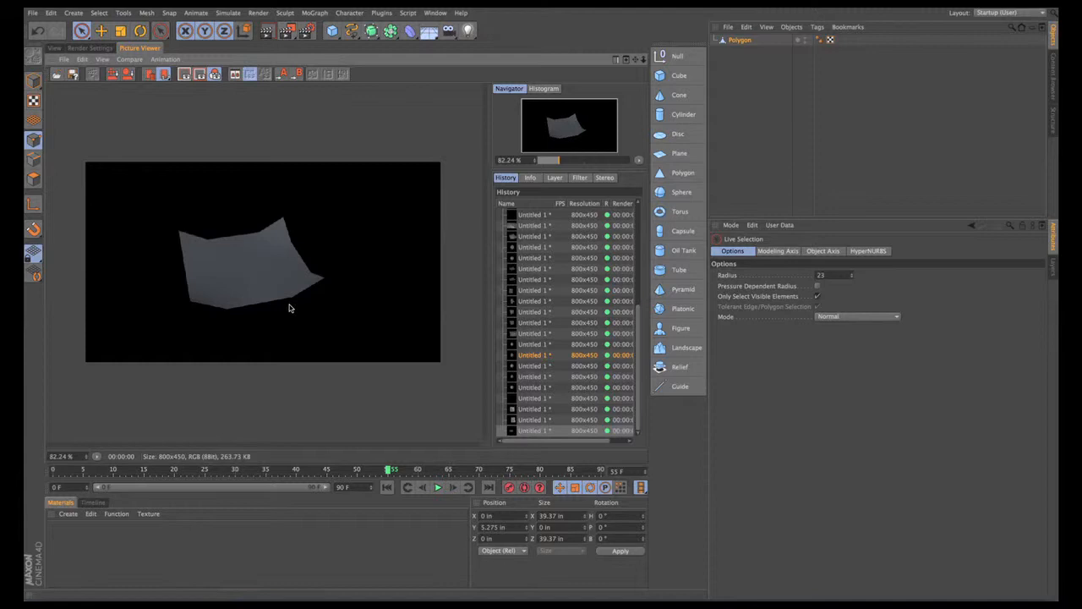
pyautogui.click(57, 48)
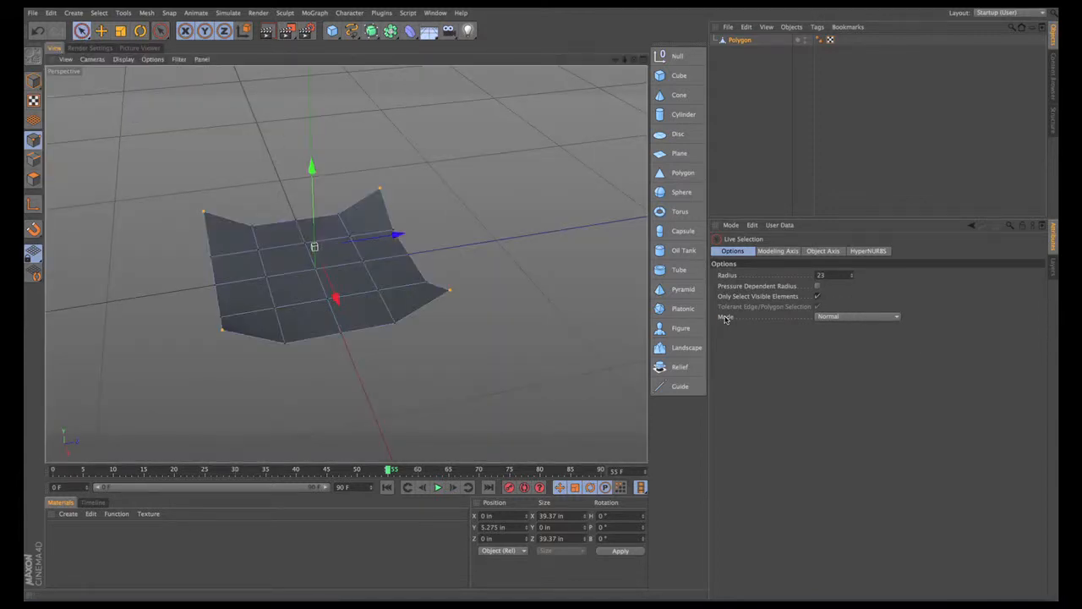
# Step: Switch Live Selection to Soft Selection mode, undo the corner raise and clear the point selection
pyautogui.click(895, 317)
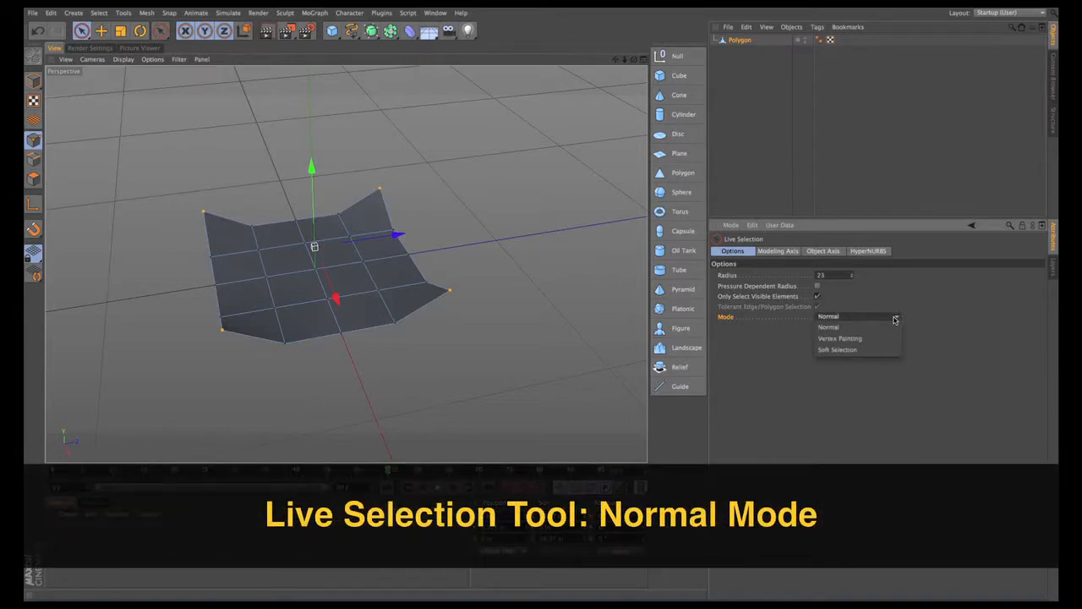
pyautogui.click(894, 319)
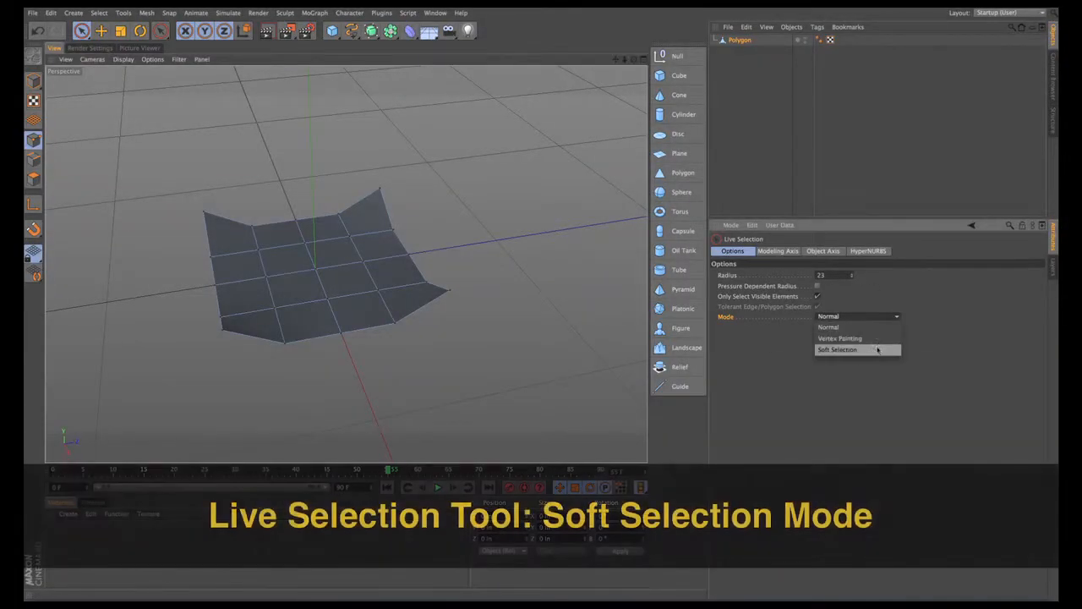
pyautogui.click(841, 349)
pyautogui.press('super+z')
pyautogui.press('super+z')
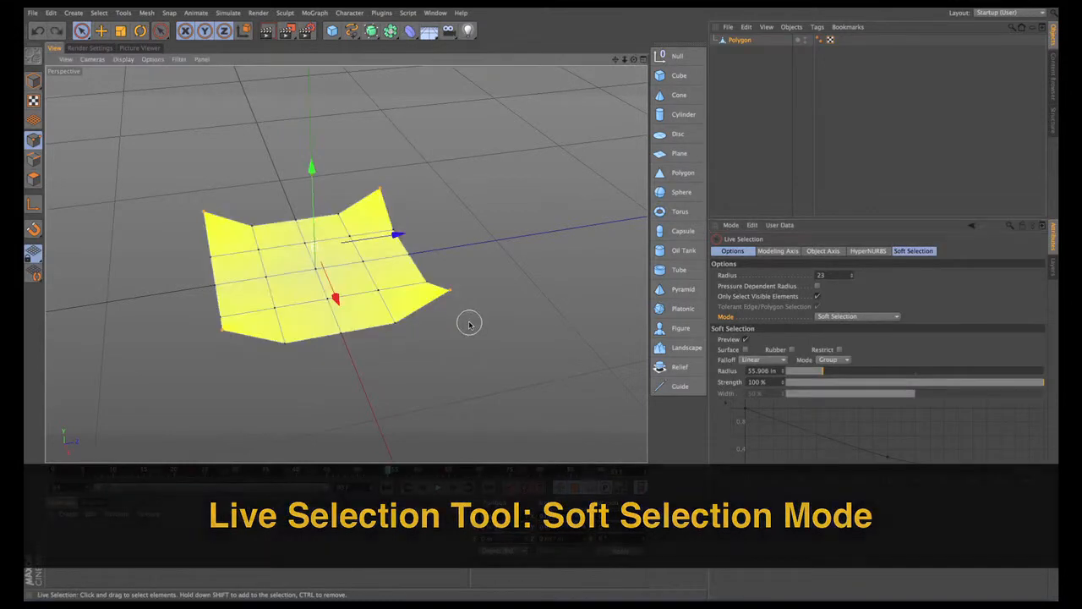
pyautogui.click(548, 225)
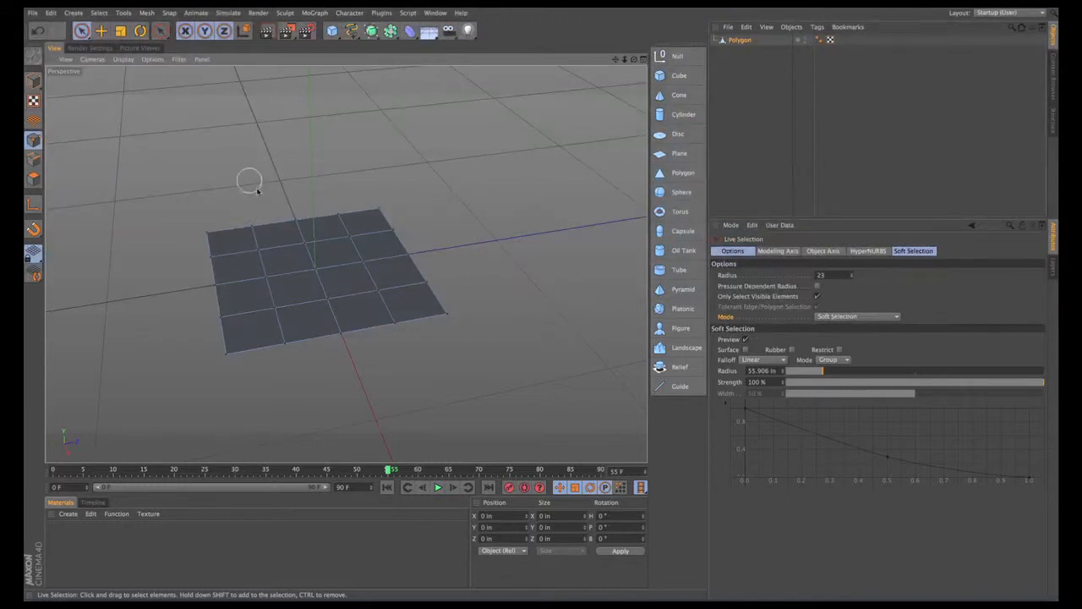
# Step: Soft-select the four corner points of the flat sheet and raise them about 7.3 in along Y
pyautogui.click(452, 319)
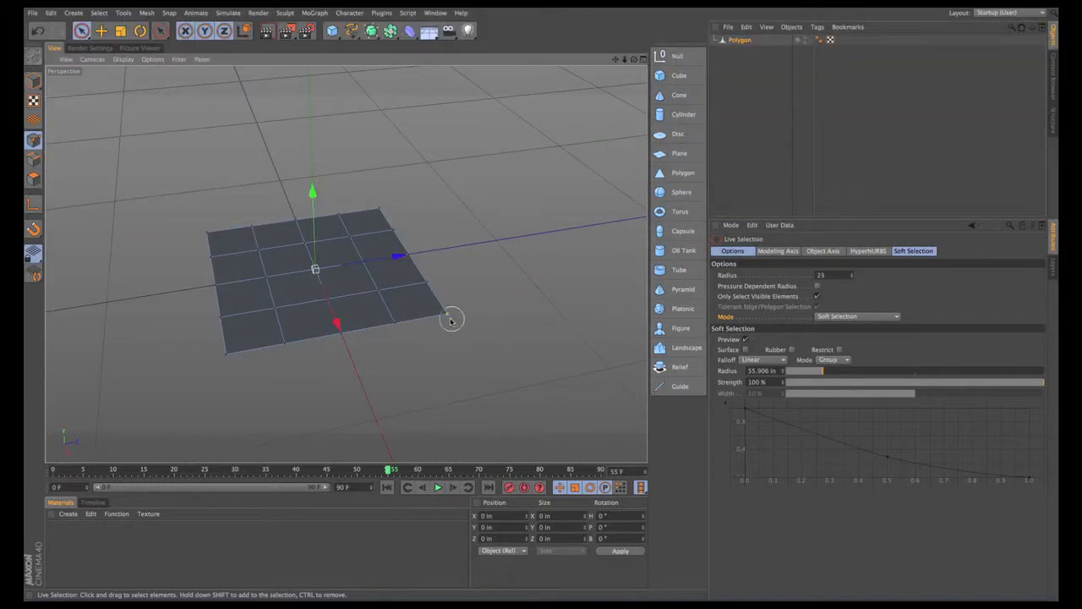
pyautogui.click(447, 316)
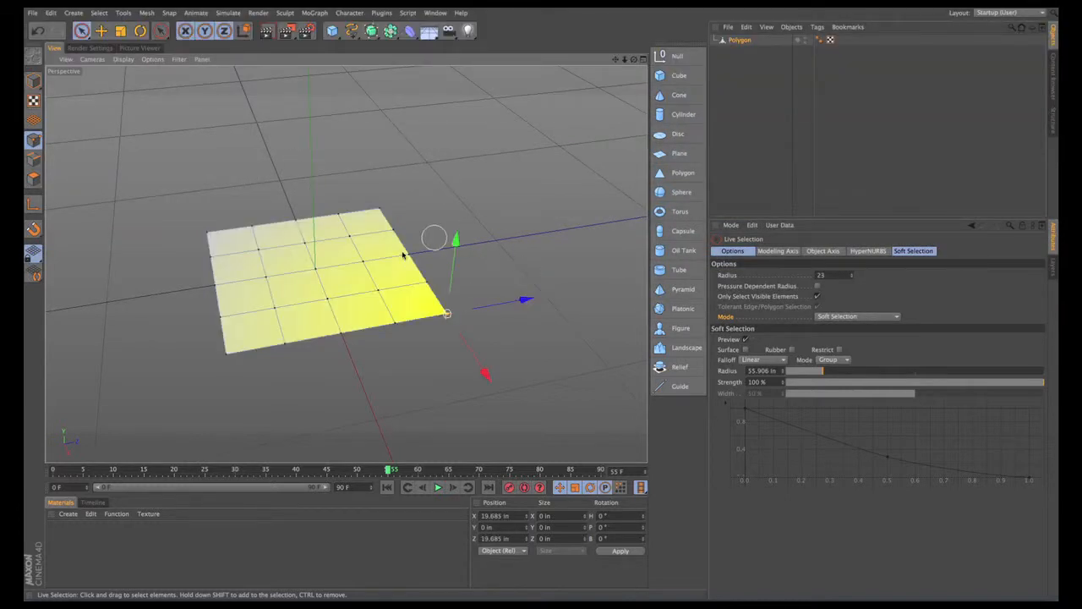
pyautogui.hotkey('ctrl', 'a')
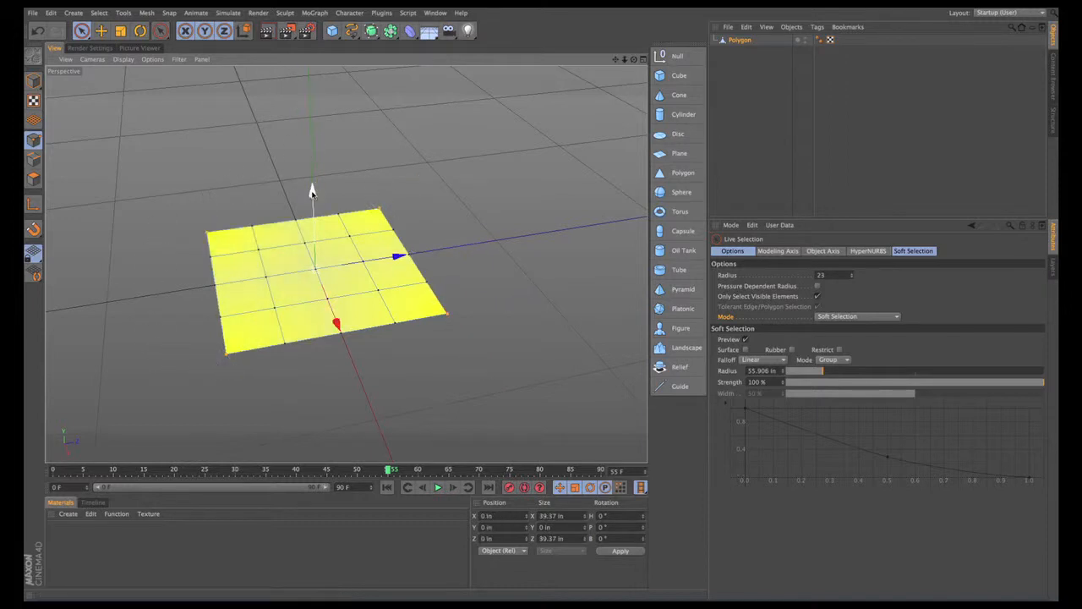
pyautogui.moveTo(312, 189); pyautogui.dragTo(310, 156)
pyautogui.keyDown('alt'); pyautogui.moveTo(445, 186); pyautogui.dragTo(430, 156); pyautogui.keyUp('alt')
# Step: Render the soft-selected sheet in the Picture Viewer and compare it with the previous render in the history
pyautogui.click(286, 30)
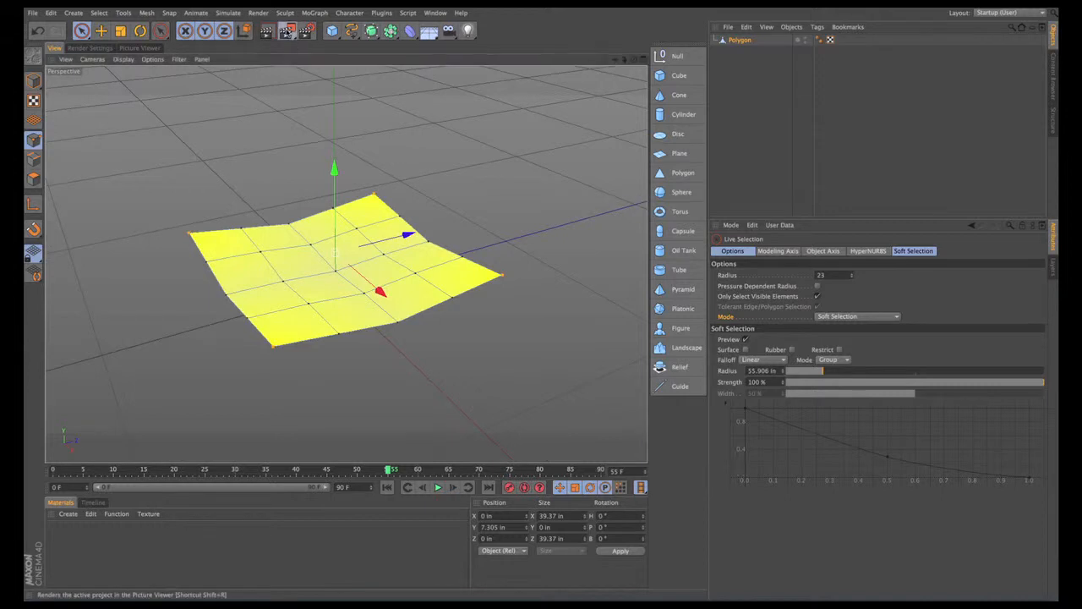
pyautogui.click(534, 420)
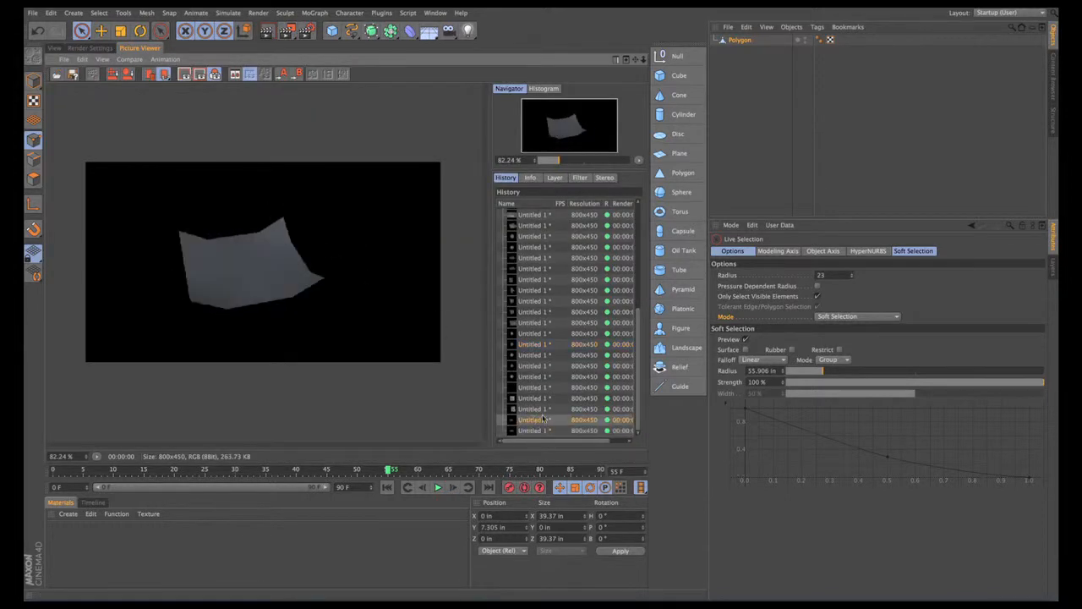
pyautogui.click(544, 410)
pyautogui.click(536, 431)
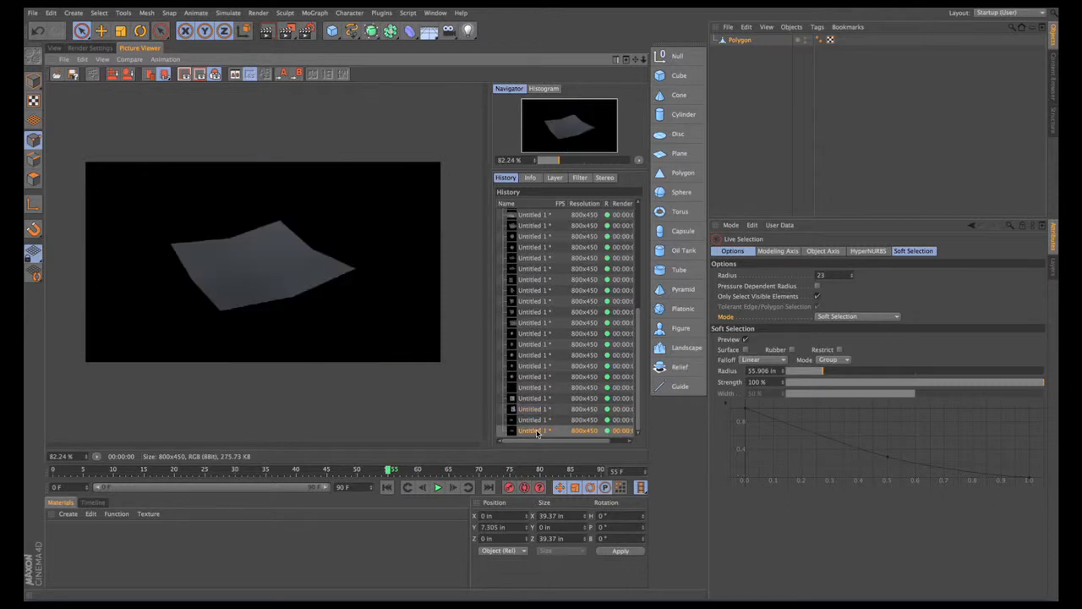
pyautogui.click(544, 419)
pyautogui.click(541, 431)
pyautogui.click(54, 49)
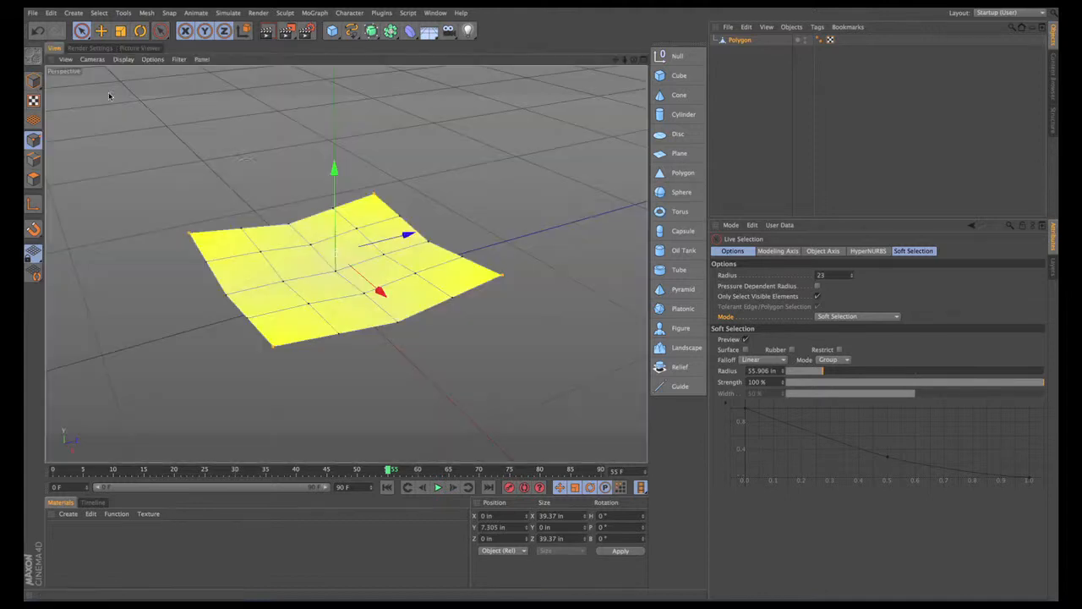
# Step: Delete the polygon object and add a Landscape primitive to the scene, framing most of it in view
pyautogui.click(736, 41)
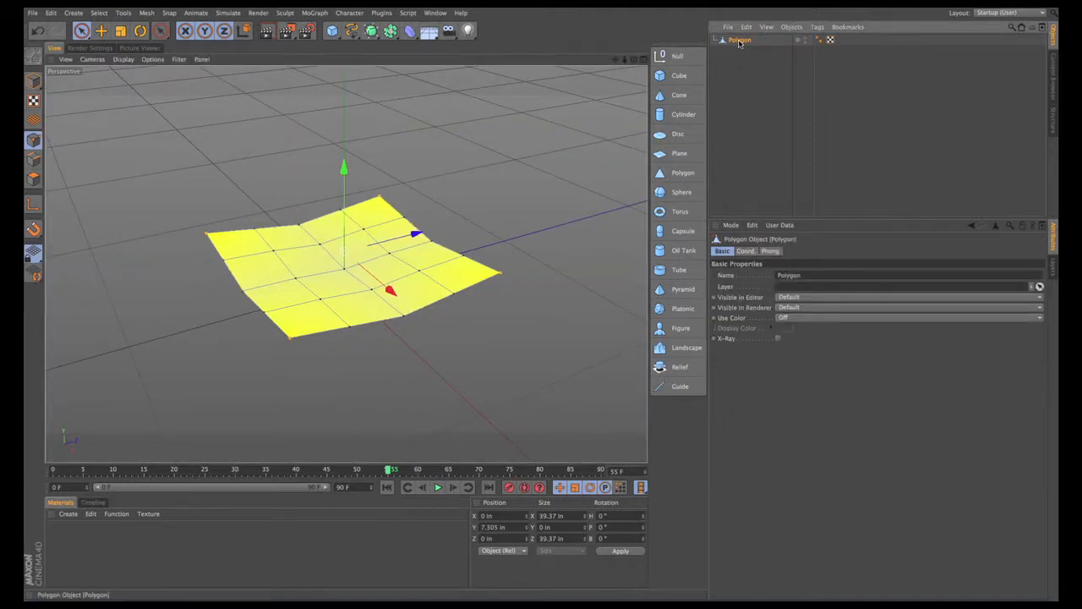
pyautogui.press('Delete')
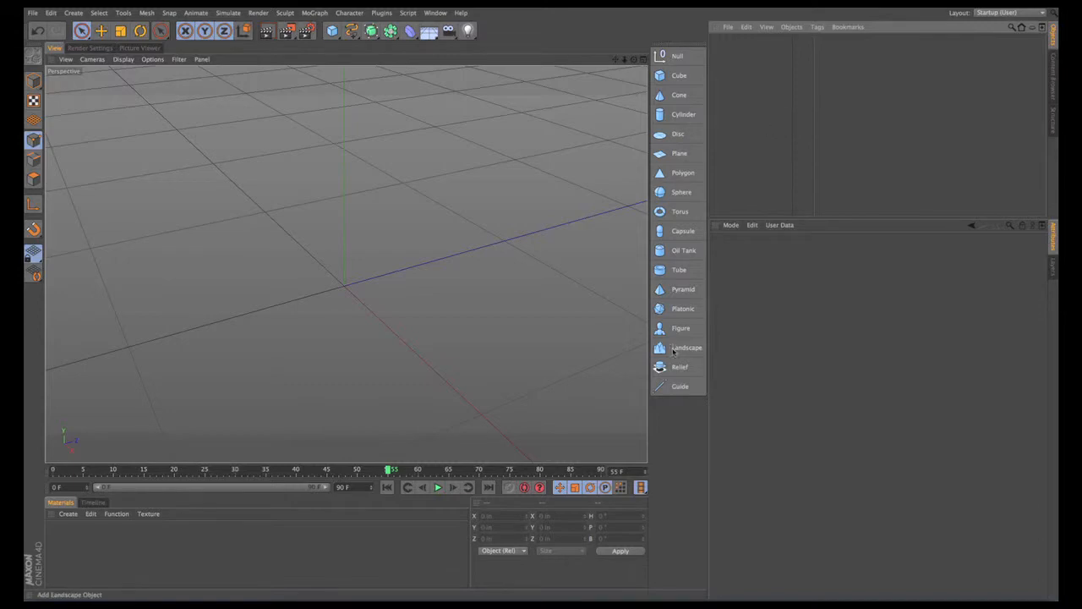
pyautogui.click(674, 349)
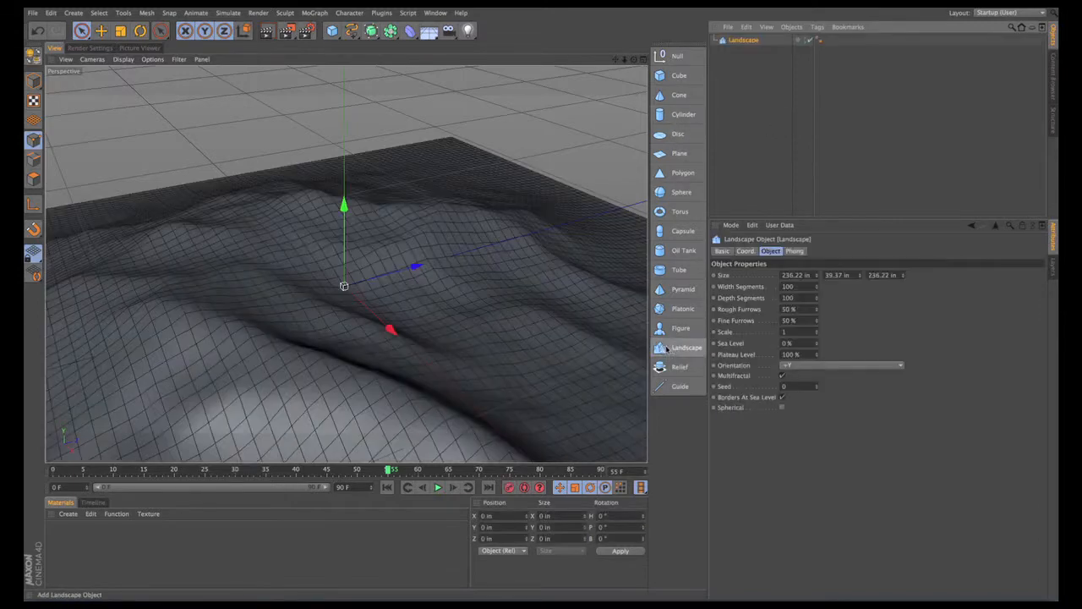
pyautogui.moveTo(392, 254)
pyautogui.keyDown('alt'); pyautogui.mouseDown(button='right')
pyautogui.moveTo(312, 266)
pyautogui.moveTo(251, 259)
pyautogui.mouseUp(button='right'); pyautogui.keyUp('alt')
pyautogui.moveTo(347, 264)
pyautogui.keyDown('alt'); pyautogui.mouseDown()
pyautogui.moveTo(297, 228)
pyautogui.moveTo(314, 199)
pyautogui.mouseUp(); pyautogui.keyUp('alt')
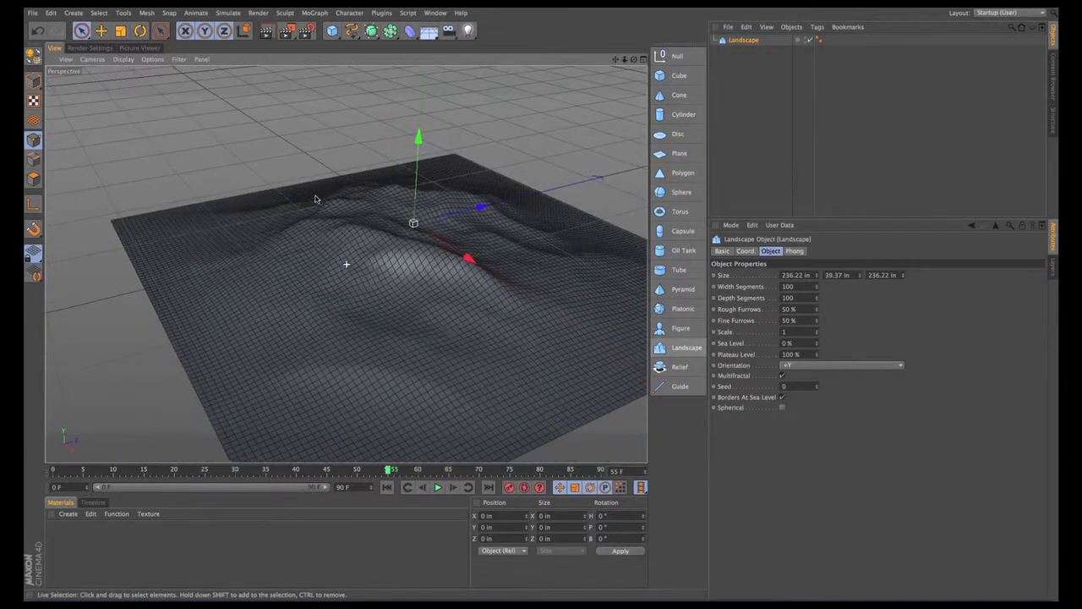
# Step: Make the landscape editable and switch to polygon mode
pyautogui.press('c')
pyautogui.click(33, 140)
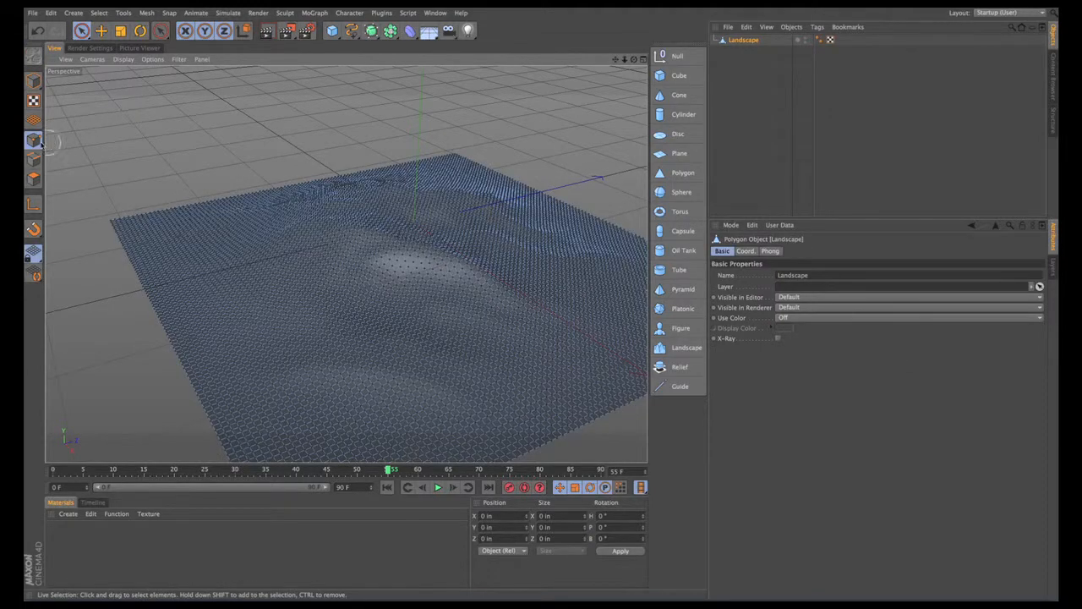
pyautogui.click(34, 180)
pyautogui.keyDown('alt'); pyautogui.moveTo(92, 174); pyautogui.dragTo(225, 169); pyautogui.keyUp('alt')
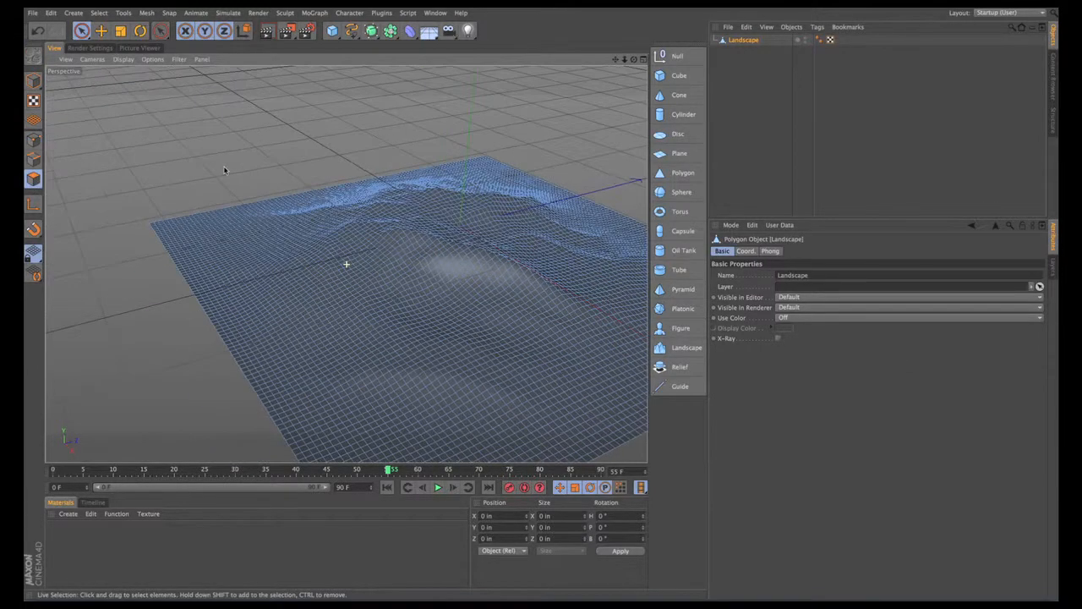
# Step: Set the Live Selection radius to 54, soft-select the polygons at the landscape's negative X and Z corner, and raise them along Y
pyautogui.click(82, 31)
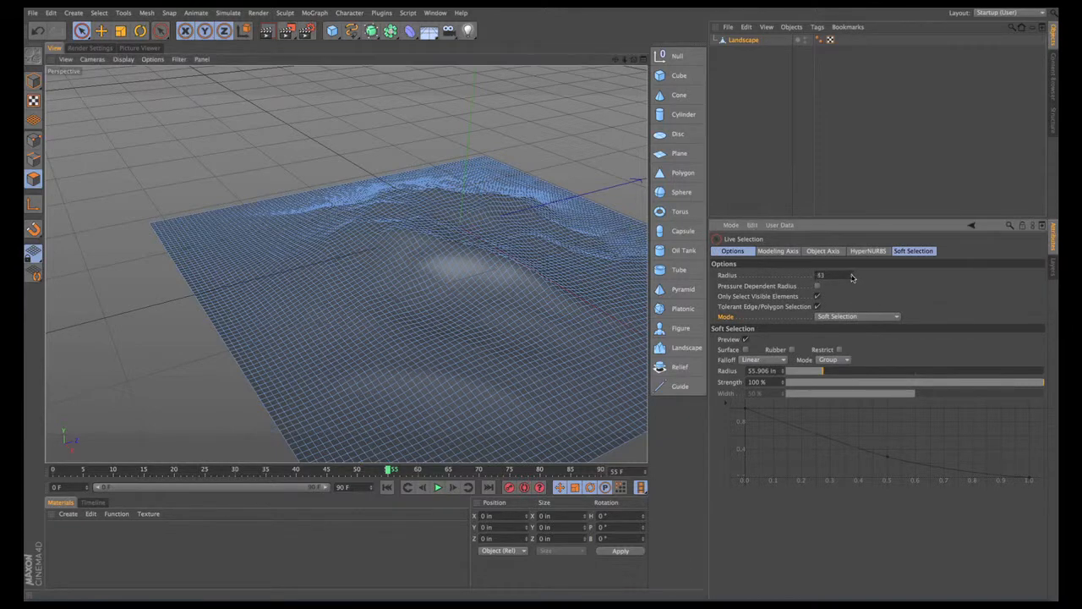
pyautogui.moveTo(164, 213)
pyautogui.mouseDown()
pyautogui.moveTo(165, 249)
pyautogui.moveTo(213, 203)
pyautogui.moveTo(189, 212)
pyautogui.moveTo(212, 174)
pyautogui.mouseUp()
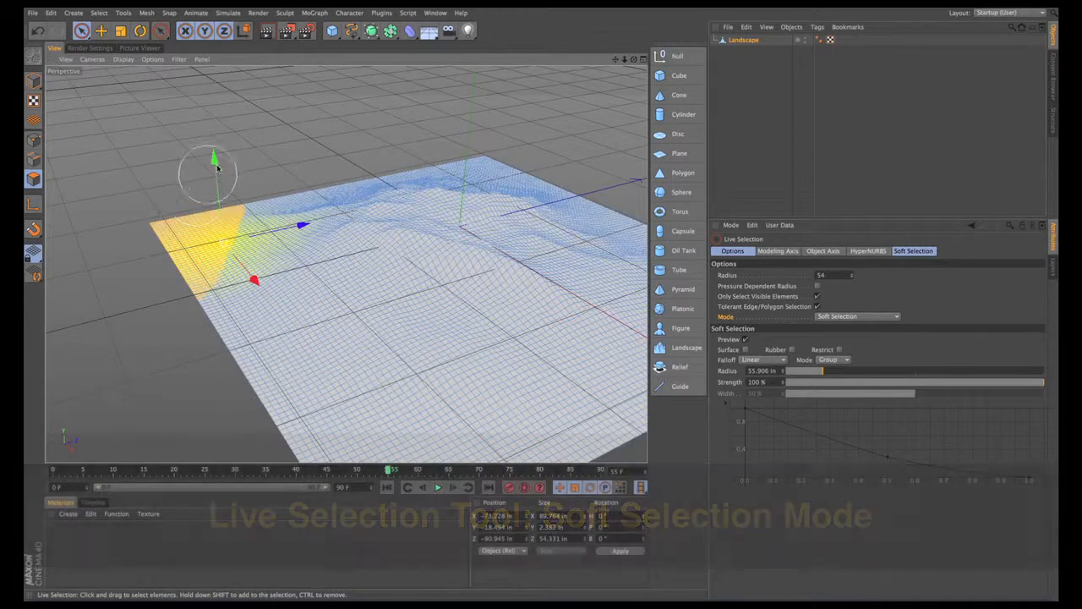
pyautogui.scroll(1, 288, 137)
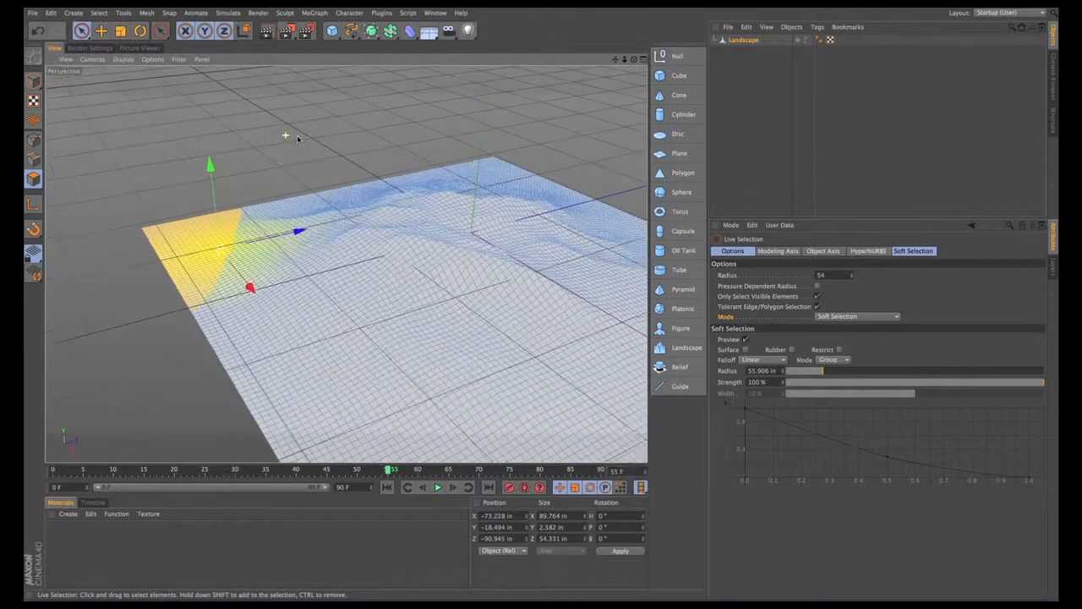
pyautogui.keyDown('alt'); pyautogui.moveTo(287, 137); pyautogui.dragTo(307, 144, button='middle'); pyautogui.keyUp('alt')
pyautogui.moveTo(236, 173); pyautogui.dragTo(236, 121)
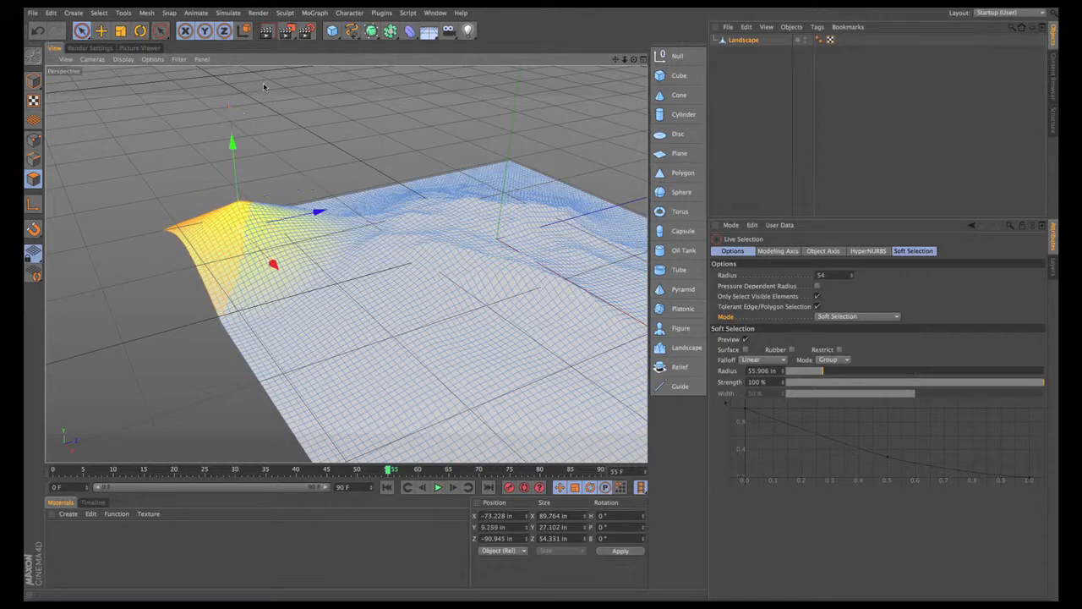
# Step: Render the raised landscape corner in the Picture Viewer and undo the raise in the viewport
pyautogui.click(288, 31)
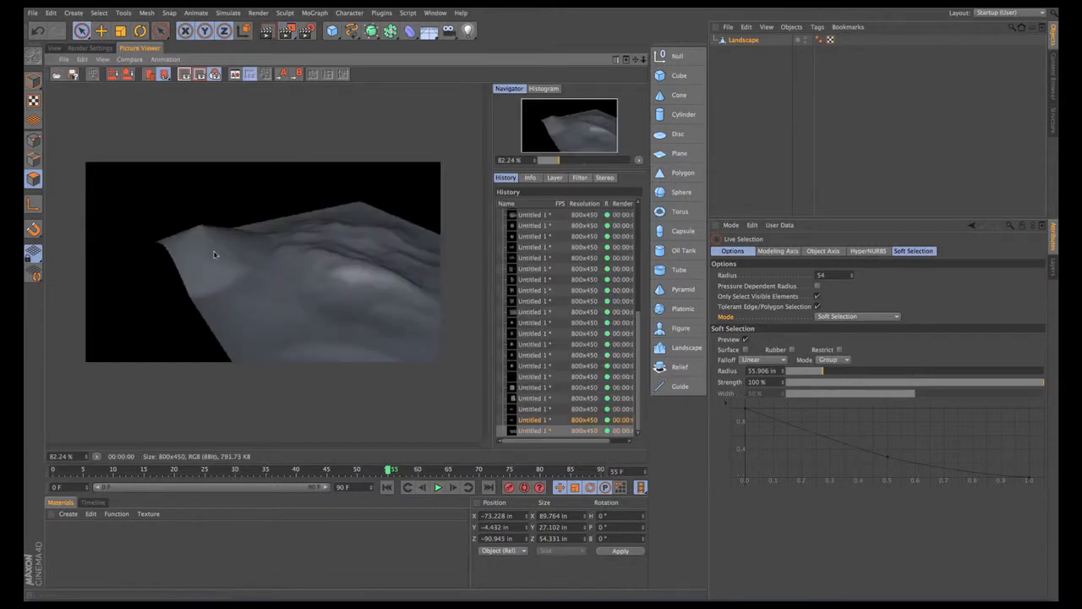
pyautogui.click(53, 48)
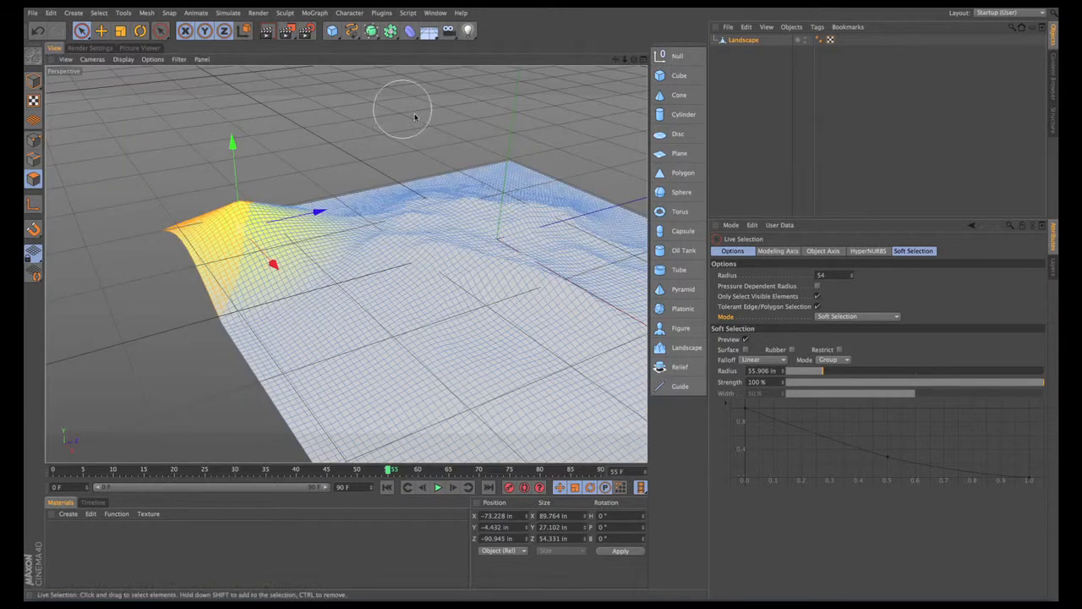
pyautogui.click(384, 118)
pyautogui.hotkey('ctrl', 'z')
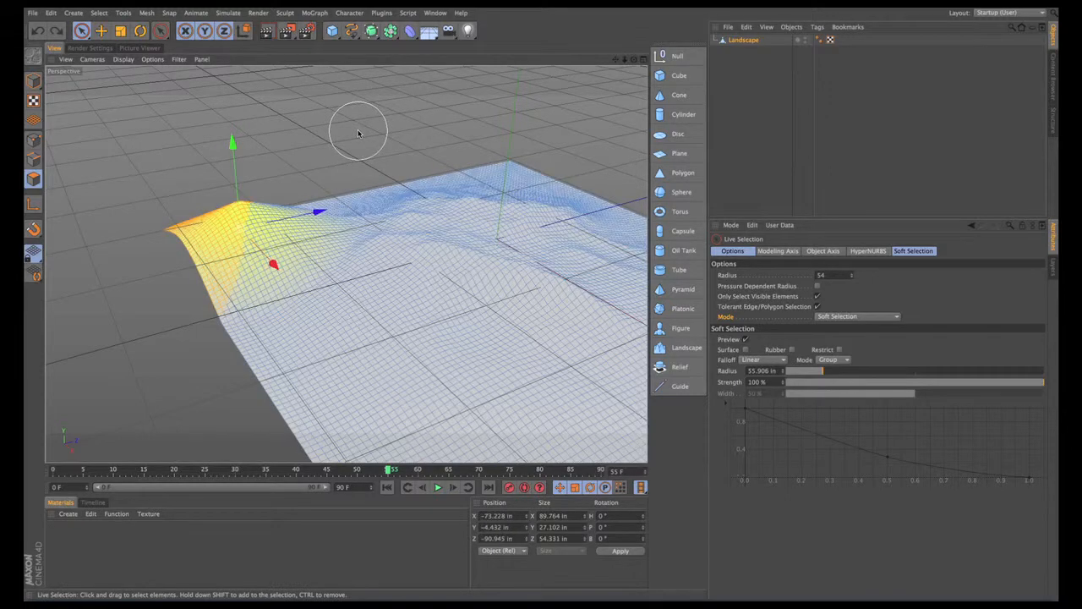
pyautogui.hotkey('ctrl', 'z')
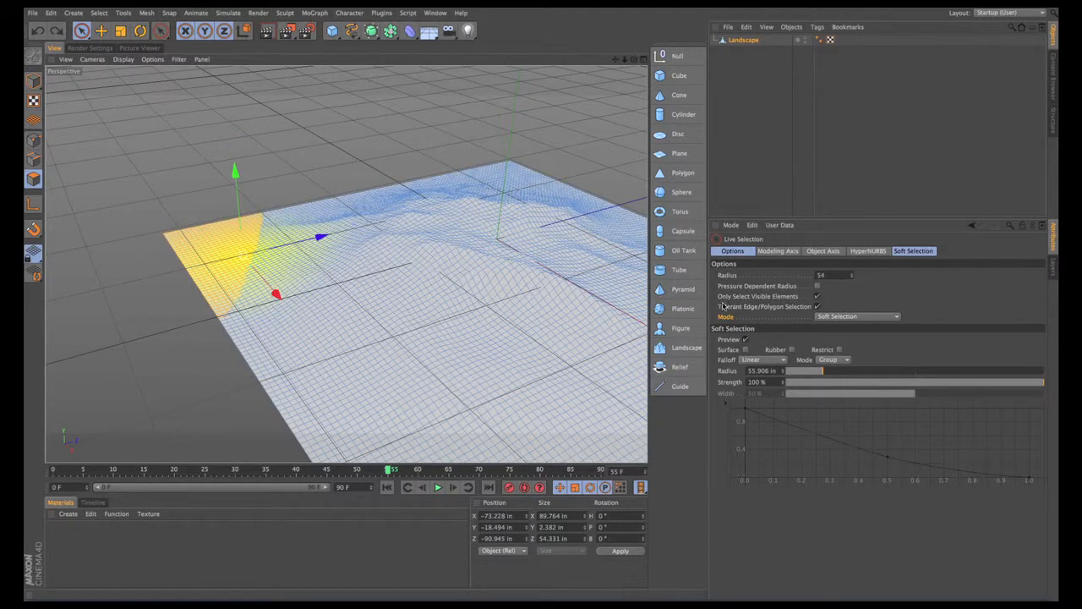
# Step: Switch Live Selection to Normal mode, reselect the landscape's corner polygons and raise them to about Y 4.6 in
pyautogui.click(884, 317)
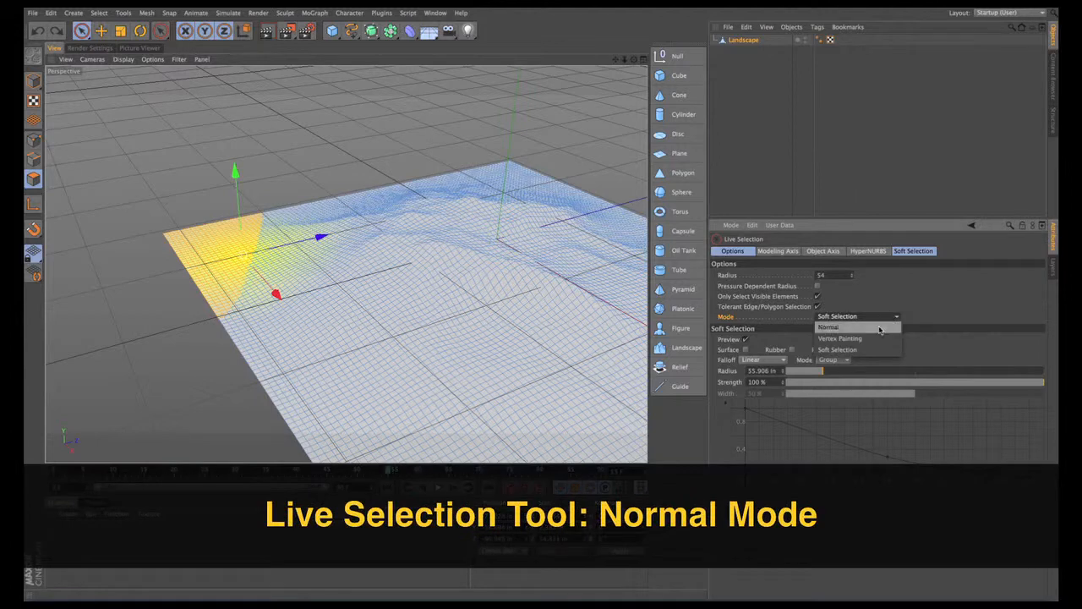
pyautogui.click(882, 330)
pyautogui.click(215, 140)
pyautogui.moveTo(203, 236)
pyautogui.mouseDown()
pyautogui.moveTo(150, 290)
pyautogui.moveTo(229, 212)
pyautogui.moveTo(215, 205)
pyautogui.mouseUp()
pyautogui.moveTo(234, 169); pyautogui.dragTo(229, 133)
pyautogui.keyDown('alt'); pyautogui.moveTo(372, 145); pyautogui.dragTo(322, 132); pyautogui.keyUp('alt')
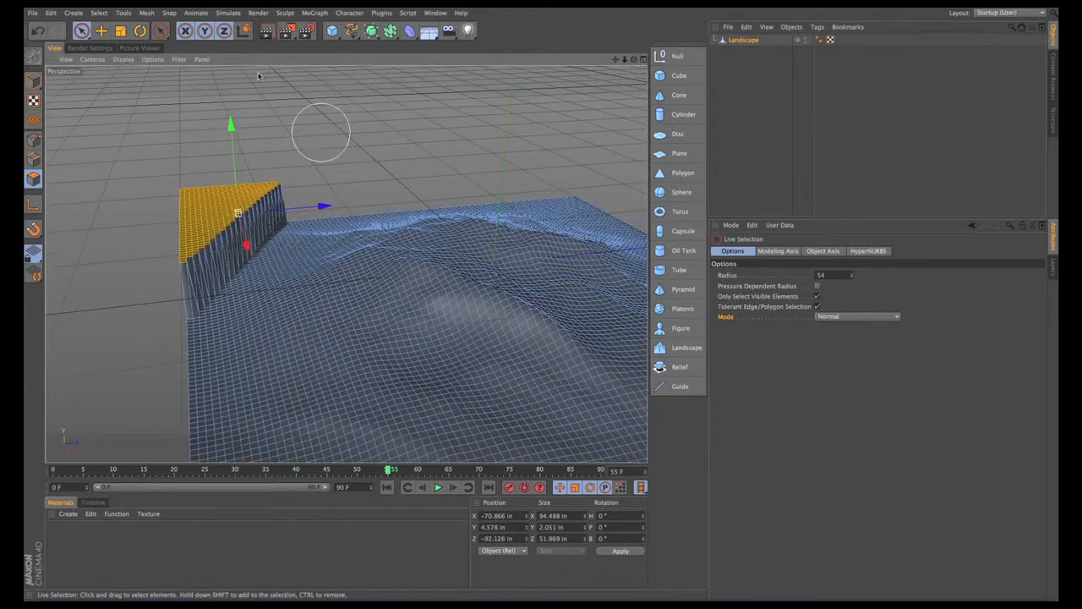
# Step: Render the hard-edged raised landscape corner in the Picture Viewer and compare it with the previous render in the history
pyautogui.click(286, 30)
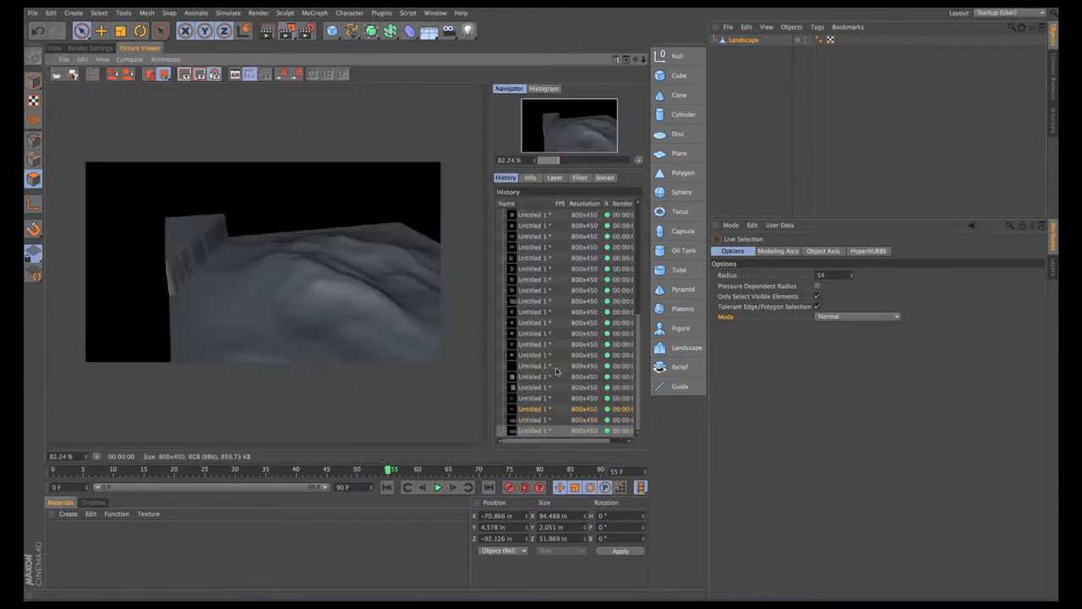
pyautogui.click(544, 420)
pyautogui.click(539, 431)
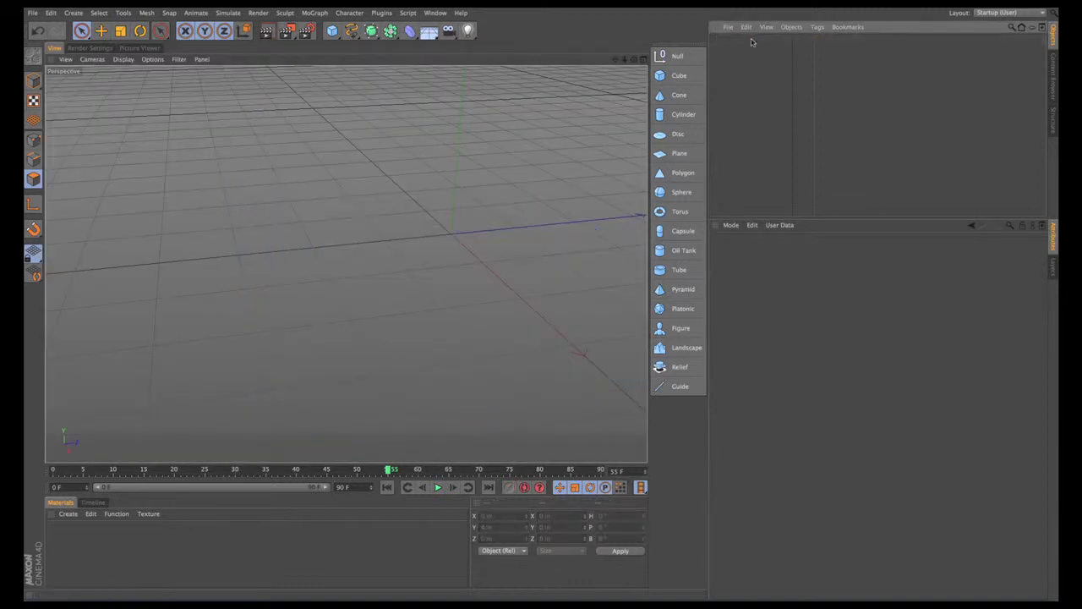
# Step: Add a cube 181.74 in tall with 3 × 4 × 2 segments in X, Y and Z, and make it editable
pyautogui.click(679, 75)
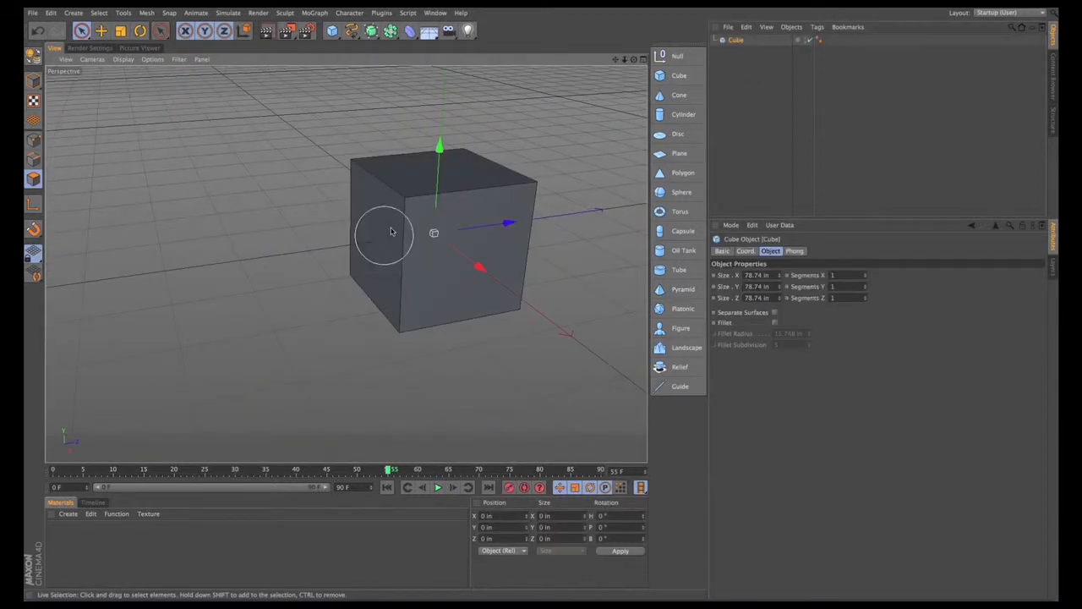
pyautogui.keyDown('alt'); pyautogui.moveTo(391, 231); pyautogui.dragTo(351, 241, button='middle'); pyautogui.keyUp('alt')
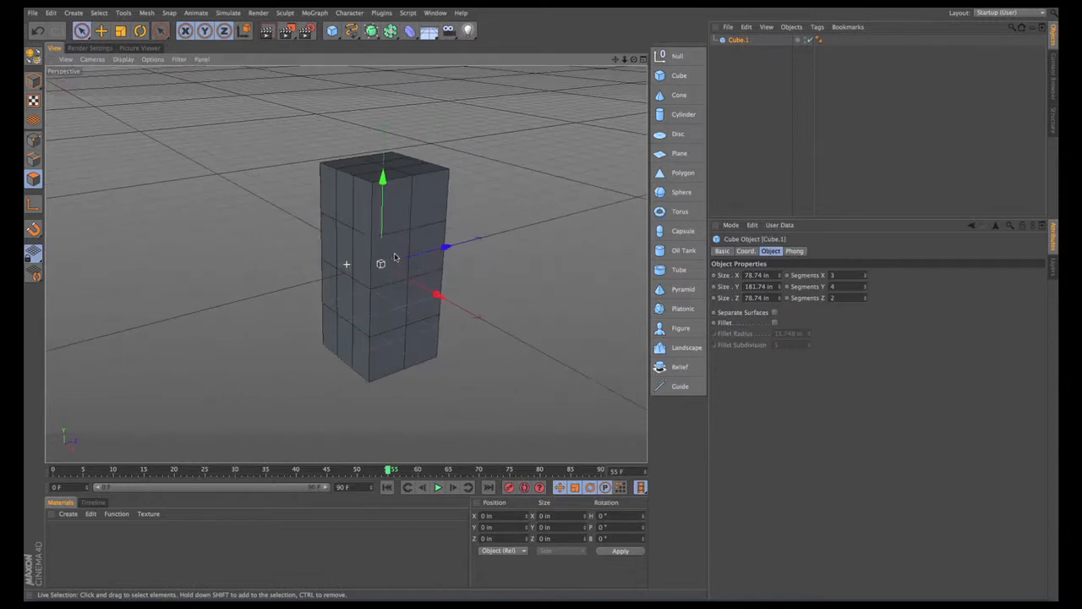
pyautogui.click(32, 55)
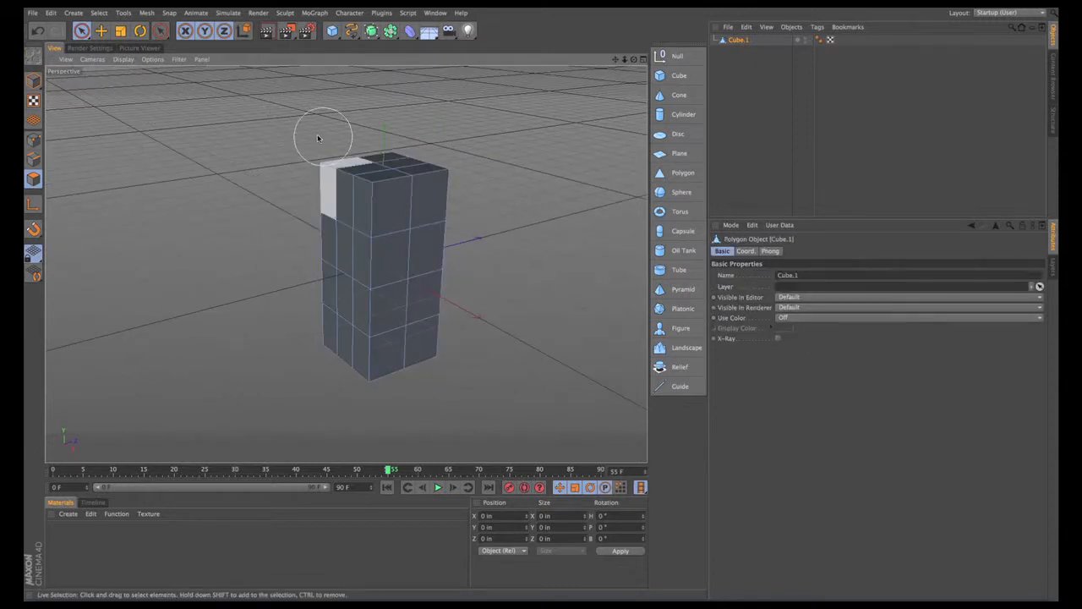
pyautogui.keyDown('alt'); pyautogui.moveTo(326, 126); pyautogui.dragTo(345, 262); pyautogui.keyUp('alt')
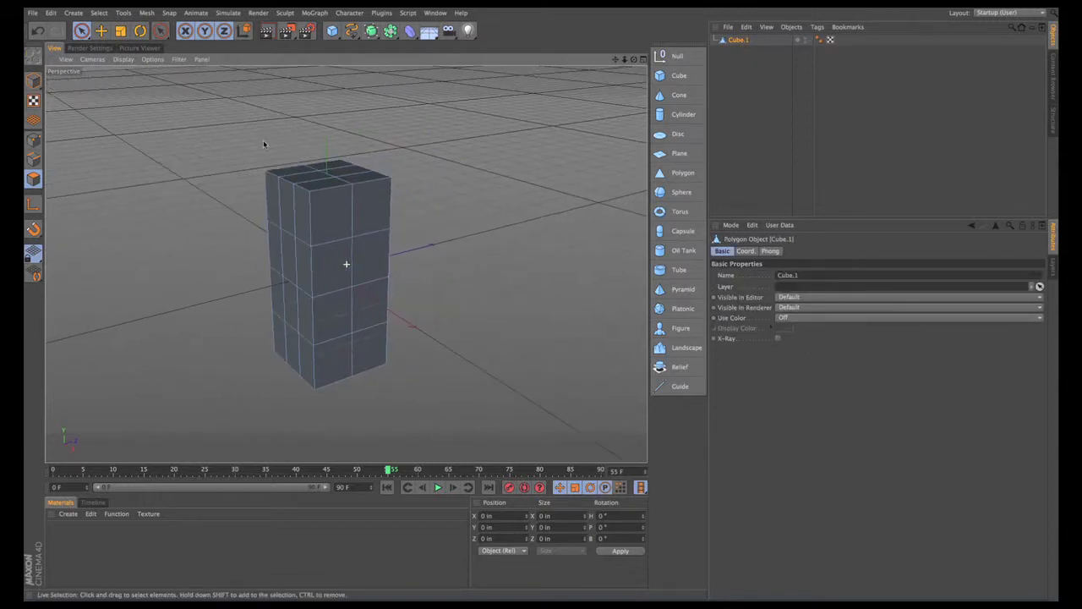
# Step: Detach the selection commands as a floating palette and place it beside the cube
pyautogui.click(99, 12)
pyautogui.click(111, 22)
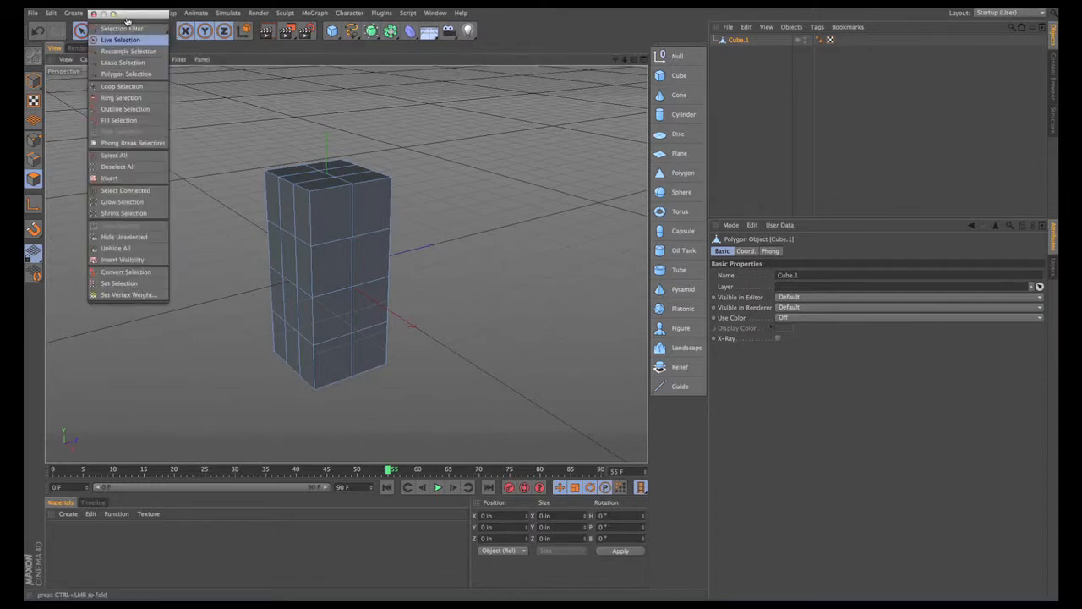
pyautogui.moveTo(131, 17); pyautogui.dragTo(554, 87)
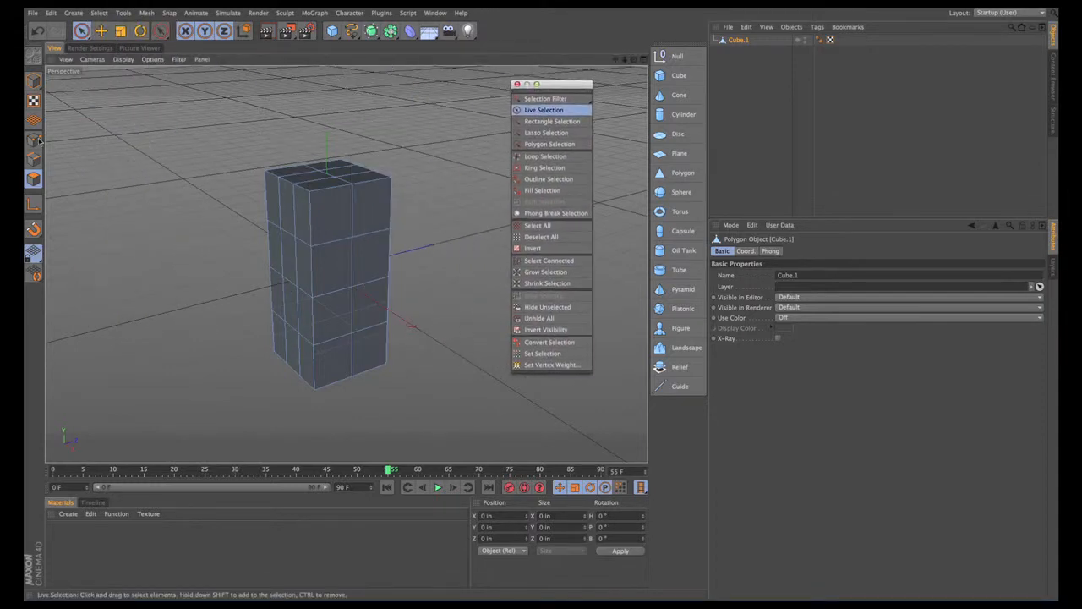
# Step: In edge mode, use Loop Selection to pick the outline of the cube's positive X face, then the loop around its middle
pyautogui.click(33, 158)
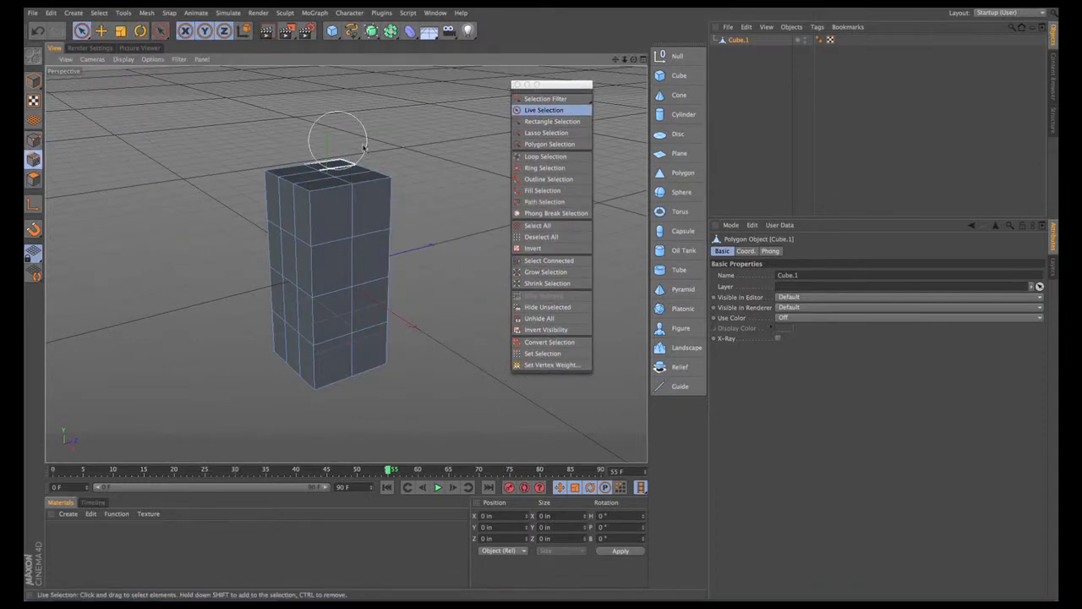
pyautogui.click(558, 157)
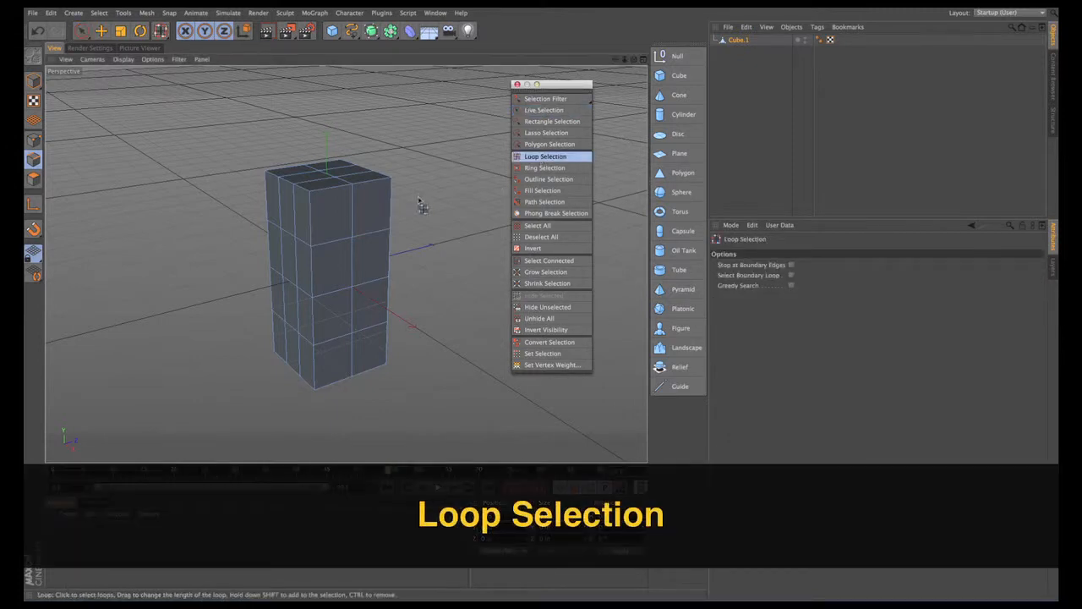
pyautogui.click(393, 206)
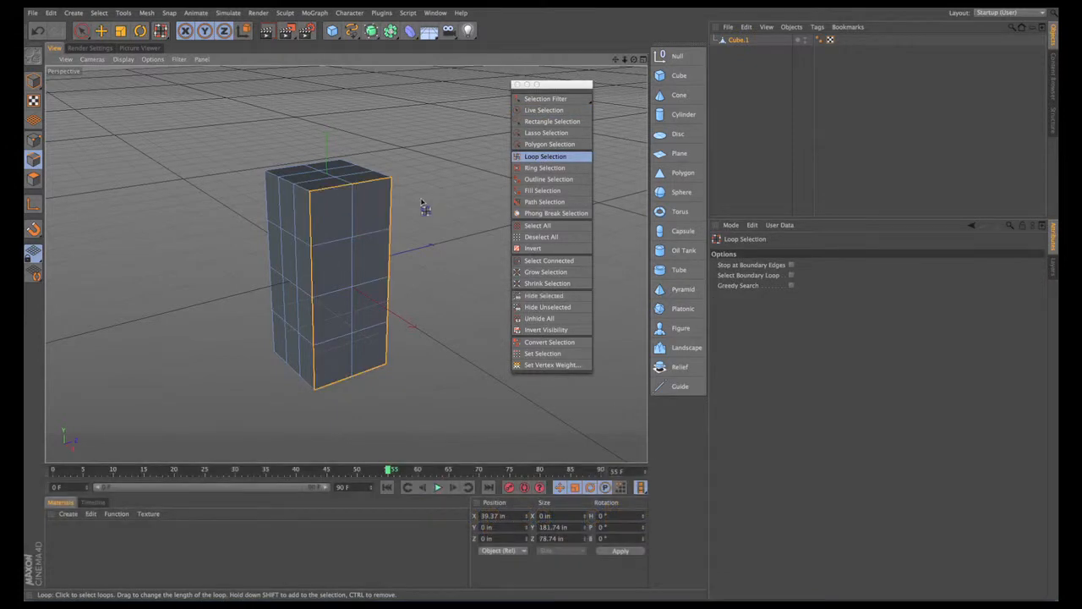
pyautogui.keyDown('alt'); pyautogui.moveTo(422, 203); pyautogui.dragTo(500, 228); pyautogui.keyUp('alt')
pyautogui.click(351, 263)
# Step: Use Ring Selection to select a ring of edges on the cube's upper section
pyautogui.click(546, 167)
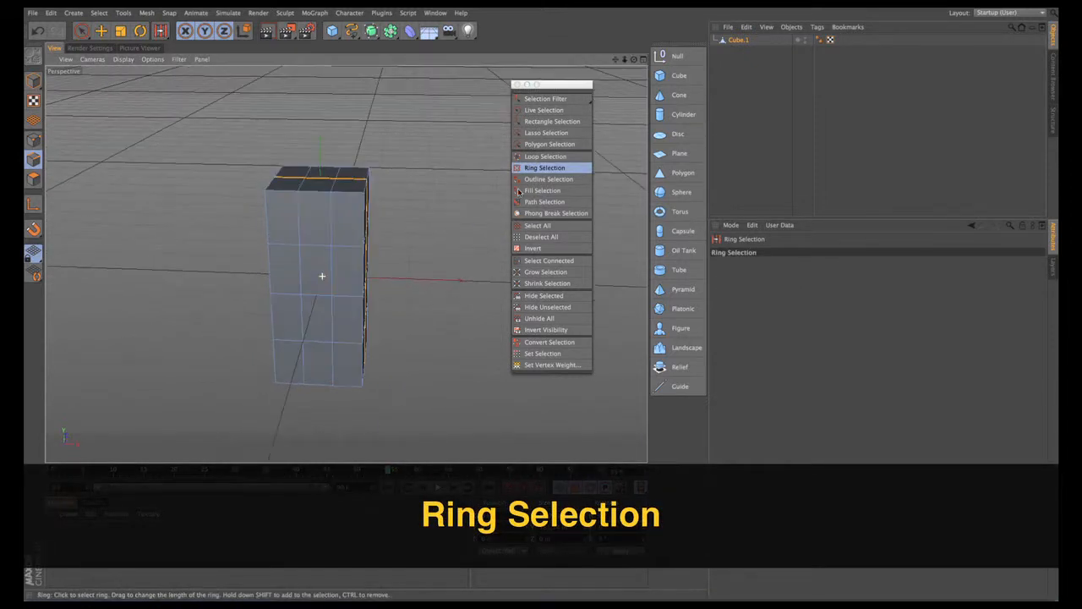
pyautogui.click(338, 222)
pyautogui.keyDown('alt'); pyautogui.moveTo(447, 225); pyautogui.dragTo(180, 220); pyautogui.keyUp('alt')
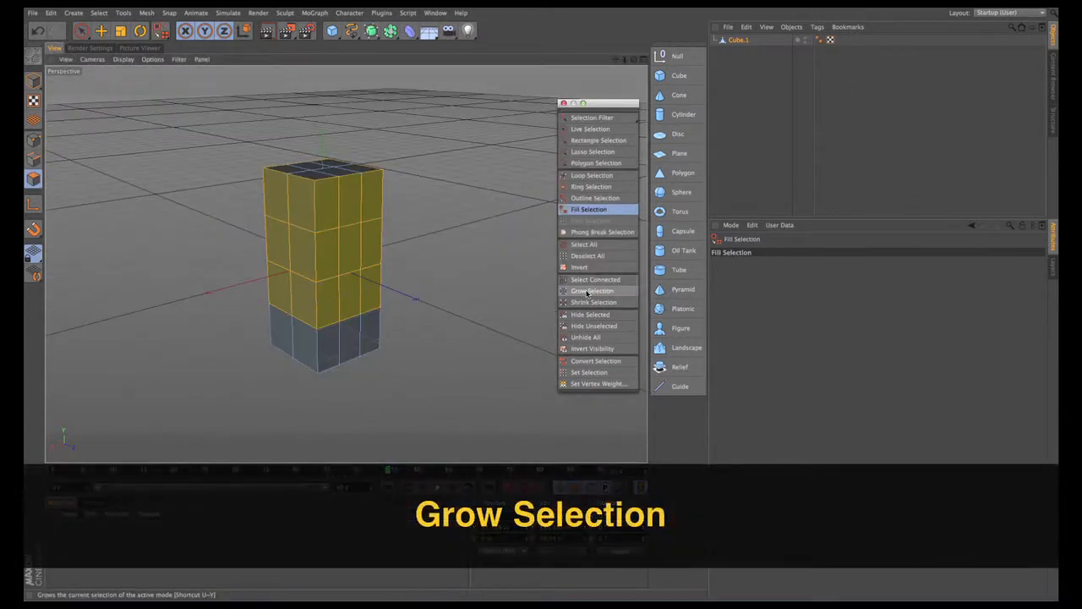
# Step: Undo the last Grow Selection and use Live Selection to add the cube's top row of side polygons to the selected band
pyautogui.keyDown('alt'); pyautogui.moveTo(450, 229); pyautogui.dragTo(500, 231); pyautogui.keyUp('alt')
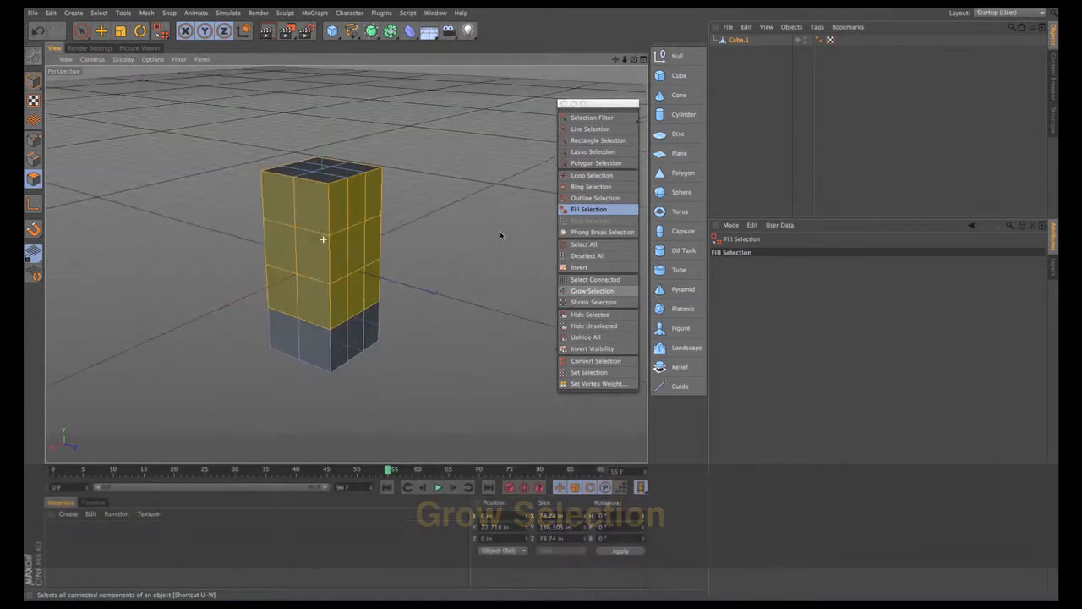
pyautogui.press('super+z')
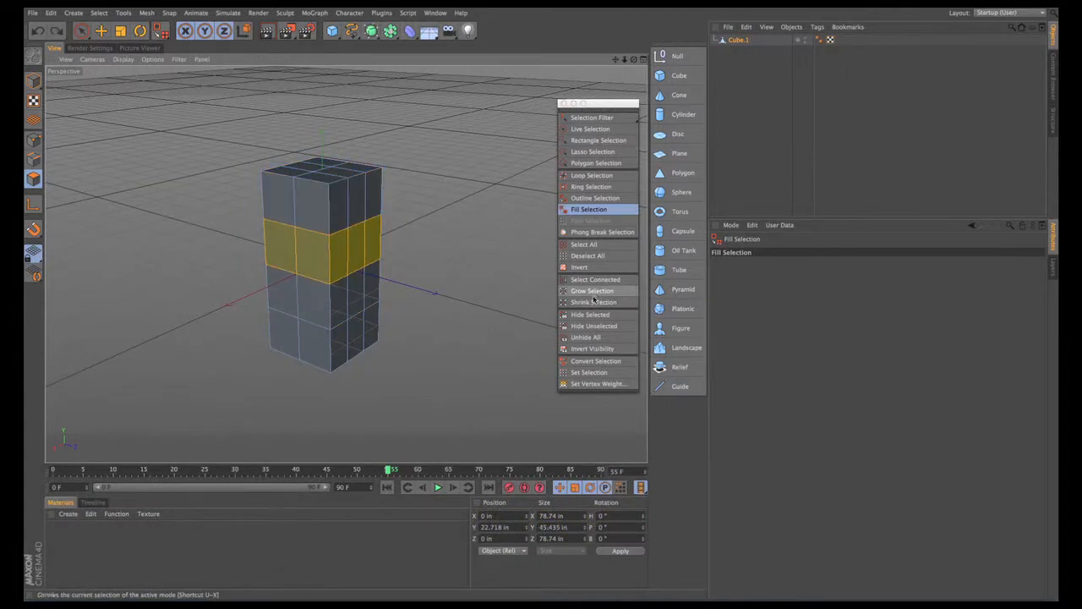
pyautogui.click(81, 31)
pyautogui.moveTo(409, 212)
pyautogui.keyDown('shift'); pyautogui.mouseDown()
pyautogui.moveTo(306, 223)
pyautogui.moveTo(229, 201)
pyautogui.mouseUp(); pyautogui.keyUp('shift')
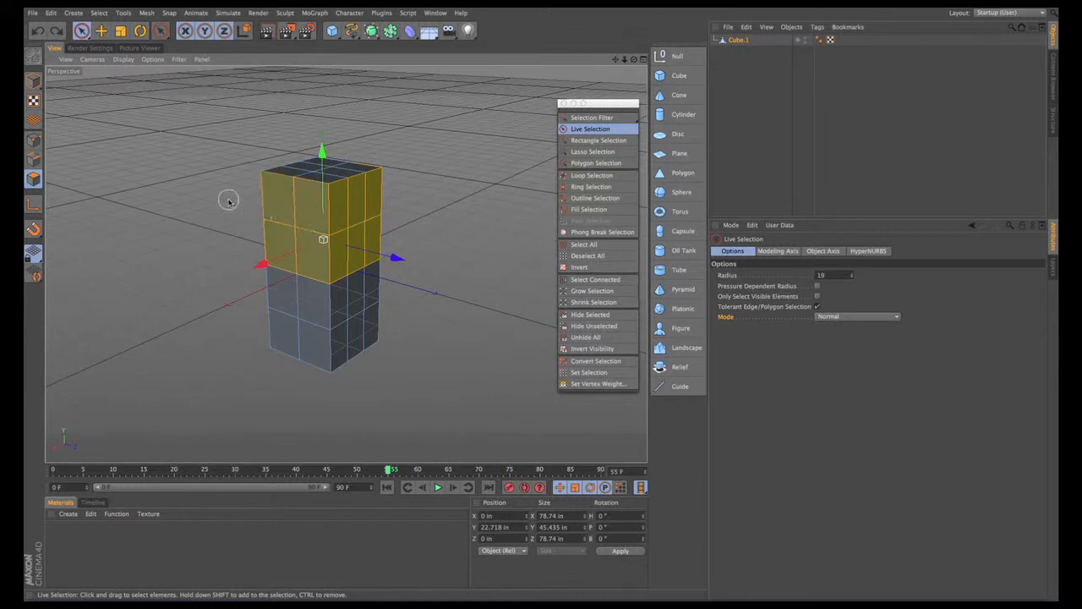
# Step: Apply Shrink Selection to the cube's selected polygons
pyautogui.moveTo(396, 218)
pyautogui.keyDown('alt'); pyautogui.mouseDown()
pyautogui.moveTo(453, 214)
pyautogui.moveTo(427, 208)
pyautogui.mouseUp(); pyautogui.keyUp('alt')
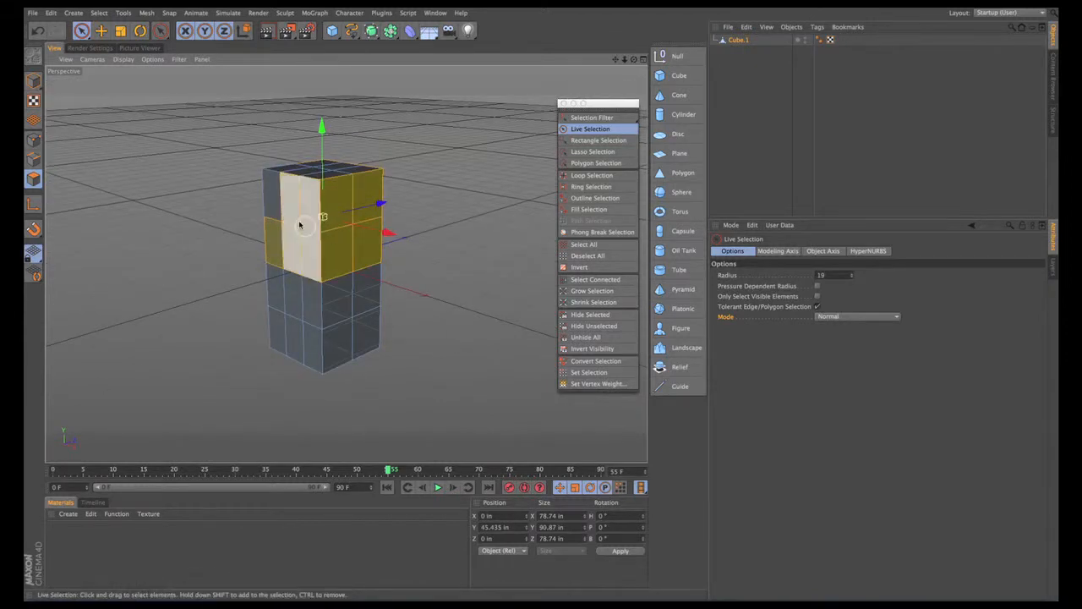
pyautogui.click(591, 303)
pyautogui.keyDown('alt'); pyautogui.moveTo(411, 318); pyautogui.dragTo(486, 318); pyautogui.keyUp('alt')
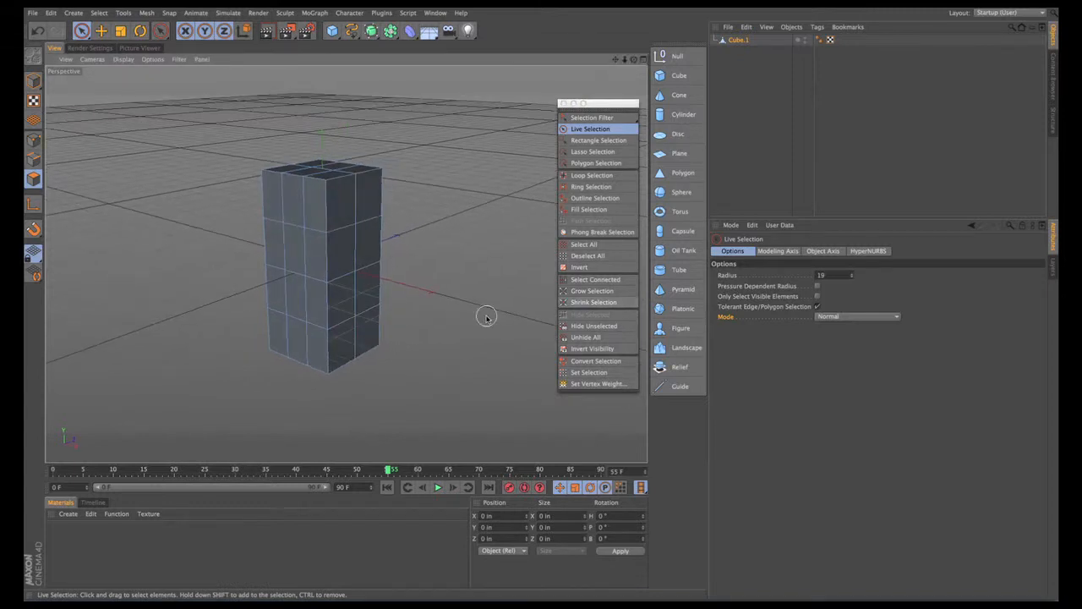
# Step: In the Right view, live-select the cube's entire bottom row of polygons, and return to the perspective view
pyautogui.click(644, 59)
pyautogui.click(342, 265)
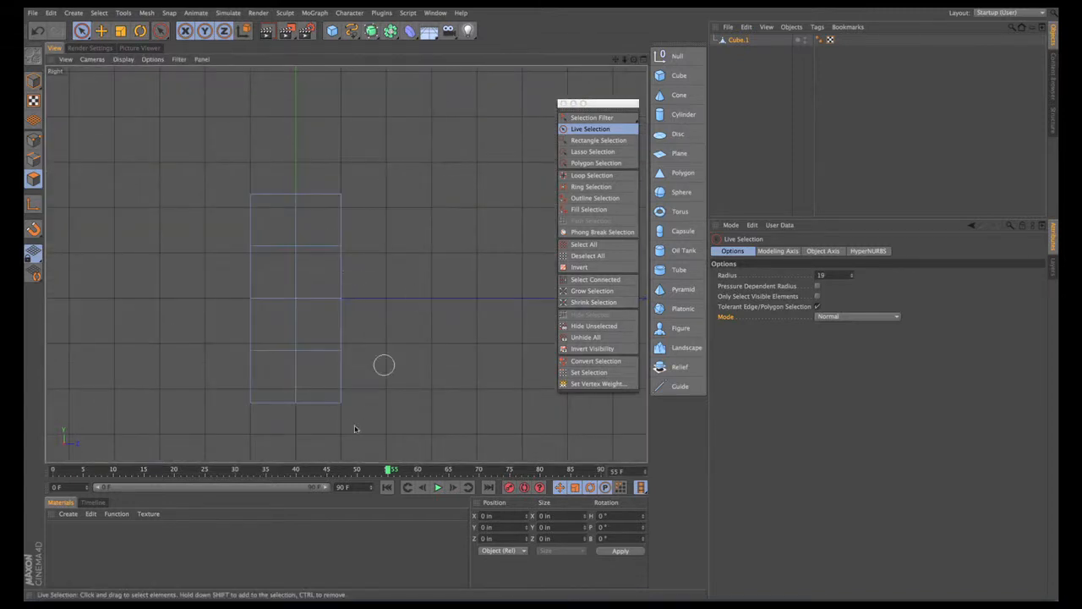
pyautogui.click(263, 386)
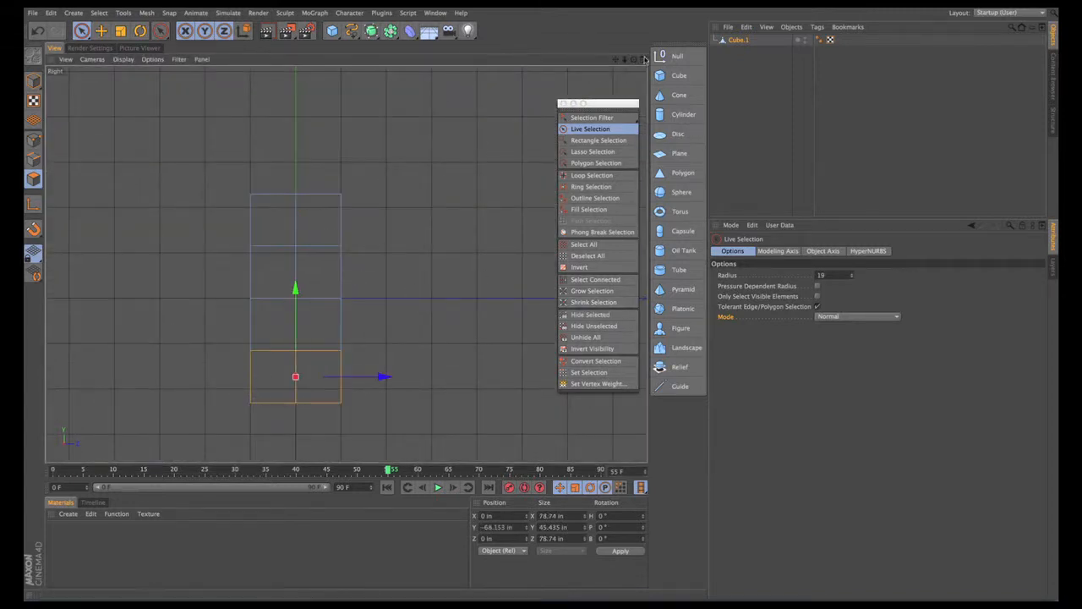
pyautogui.click(644, 59)
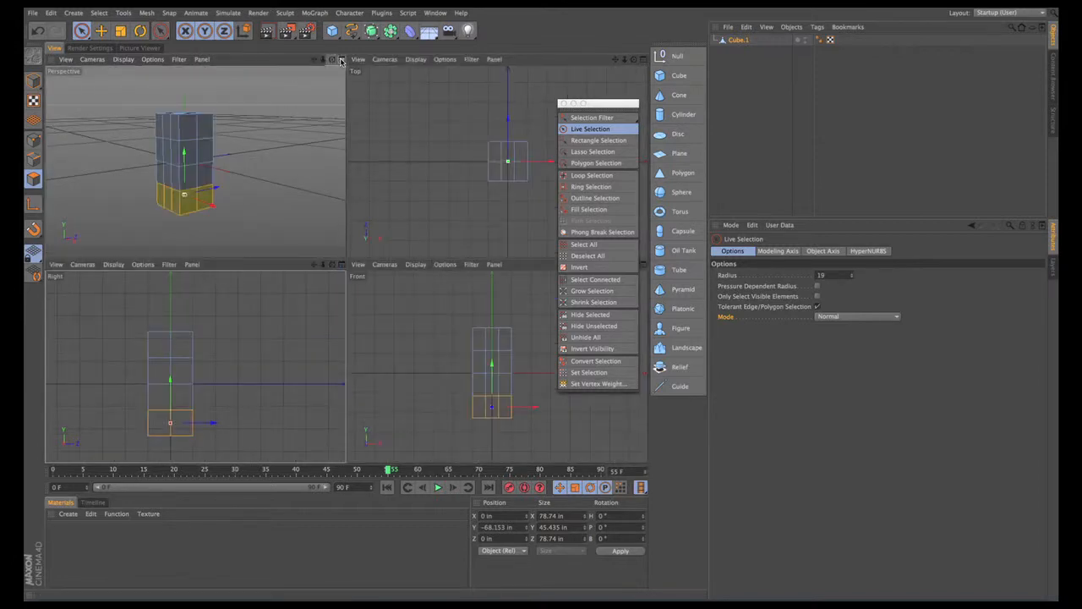
pyautogui.click(341, 61)
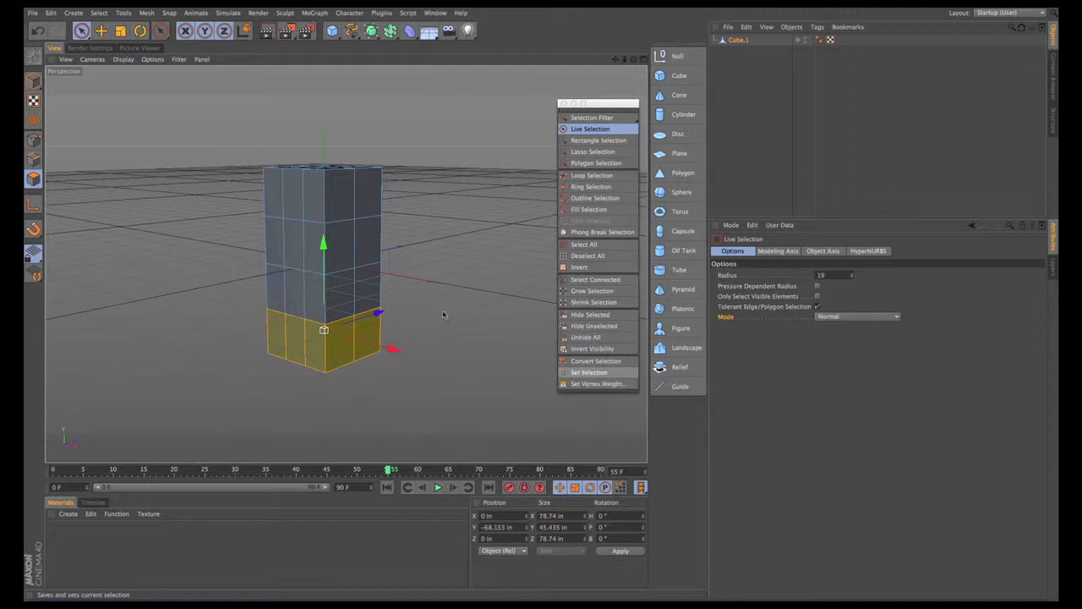
# Step: Store the bottom-row polygons with Set Selection and name the polygon selection tag Bottom
pyautogui.keyDown('alt'); pyautogui.moveTo(443, 315); pyautogui.dragTo(464, 308); pyautogui.keyUp('alt')
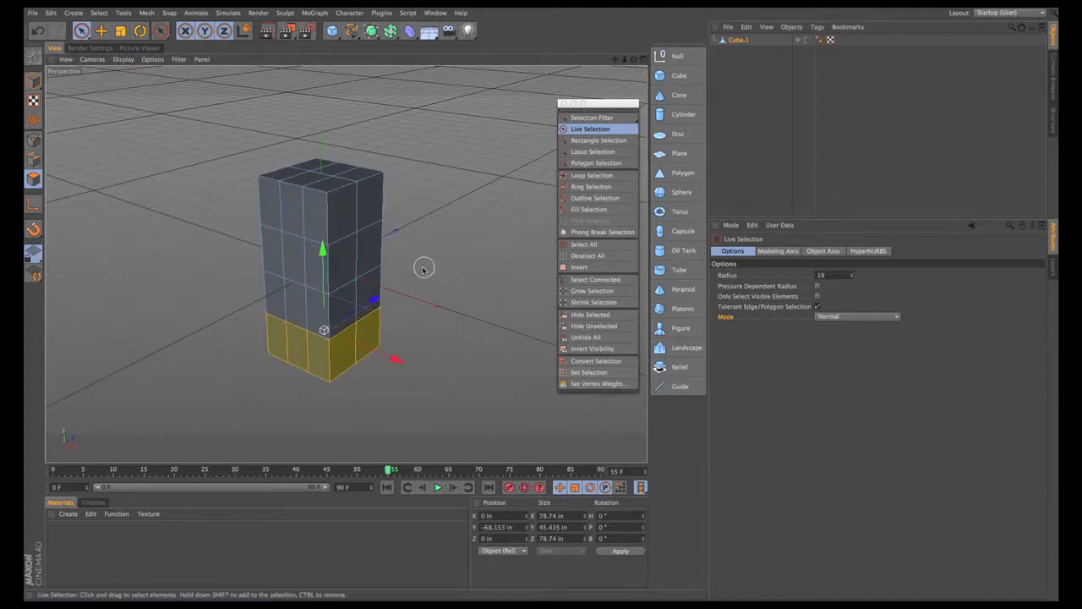
pyautogui.keyDown('alt'); pyautogui.moveTo(458, 238); pyautogui.dragTo(474, 233); pyautogui.keyUp('alt')
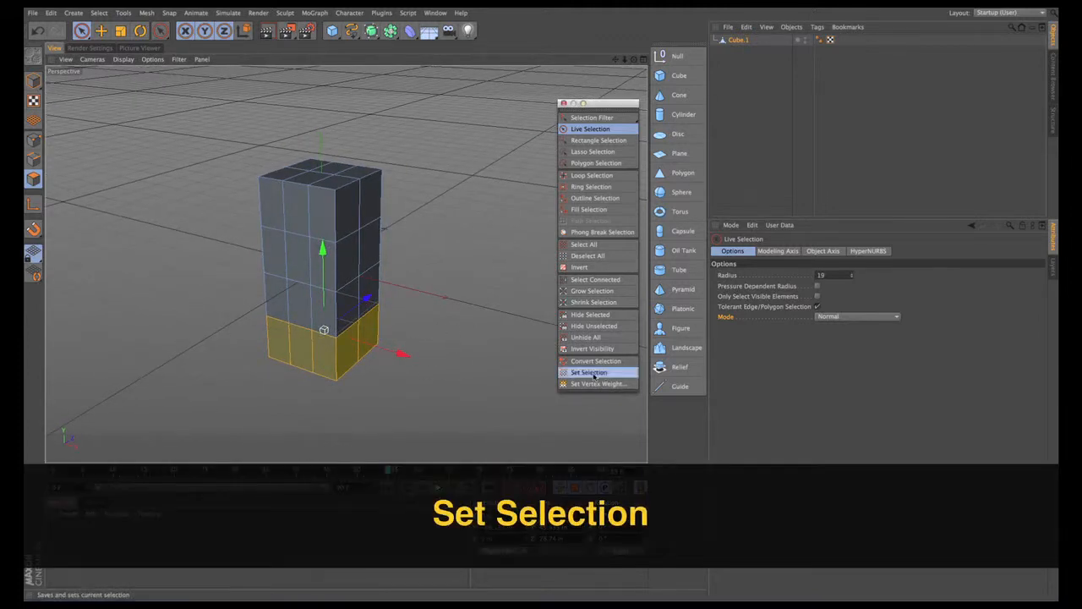
pyautogui.click(602, 373)
pyautogui.click(840, 40)
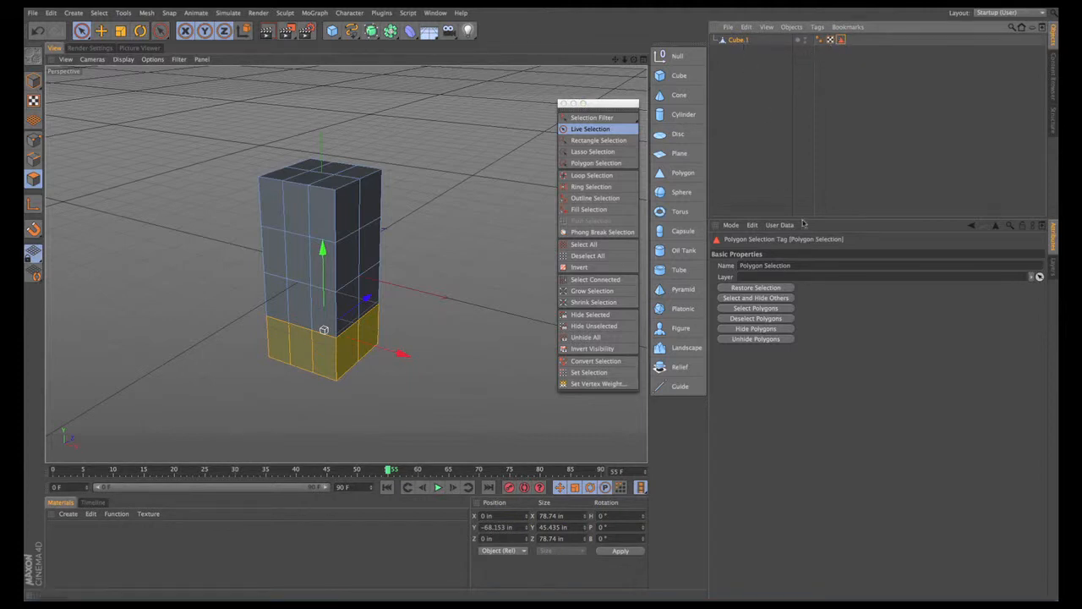
pyautogui.click(803, 265)
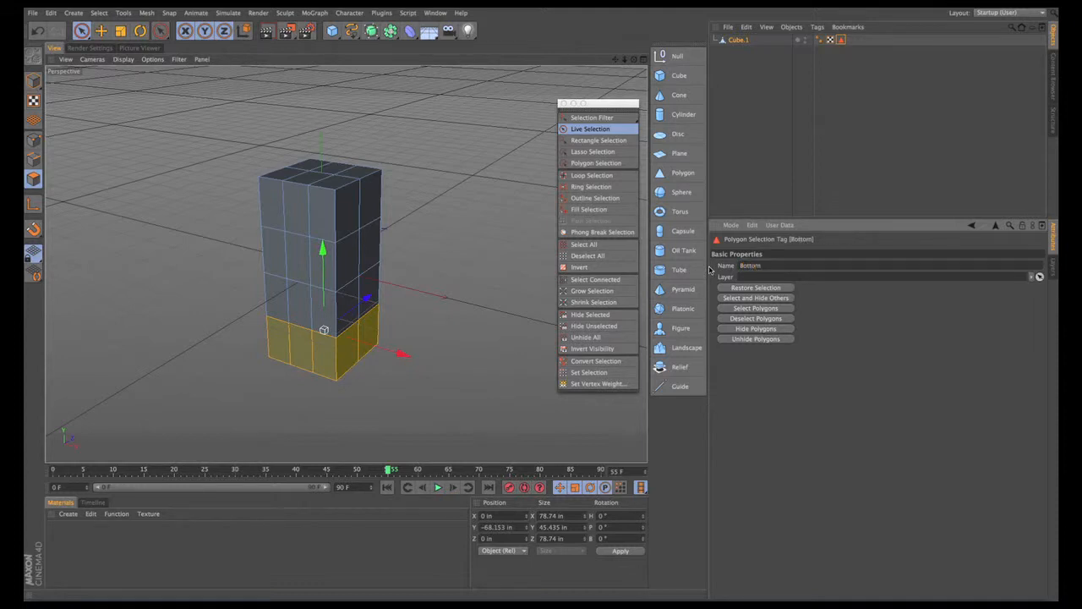
# Step: Close the floating selection palette with the cube deselected, and recall the bottom polygons through the Bottom selection tag
pyautogui.click(749, 46)
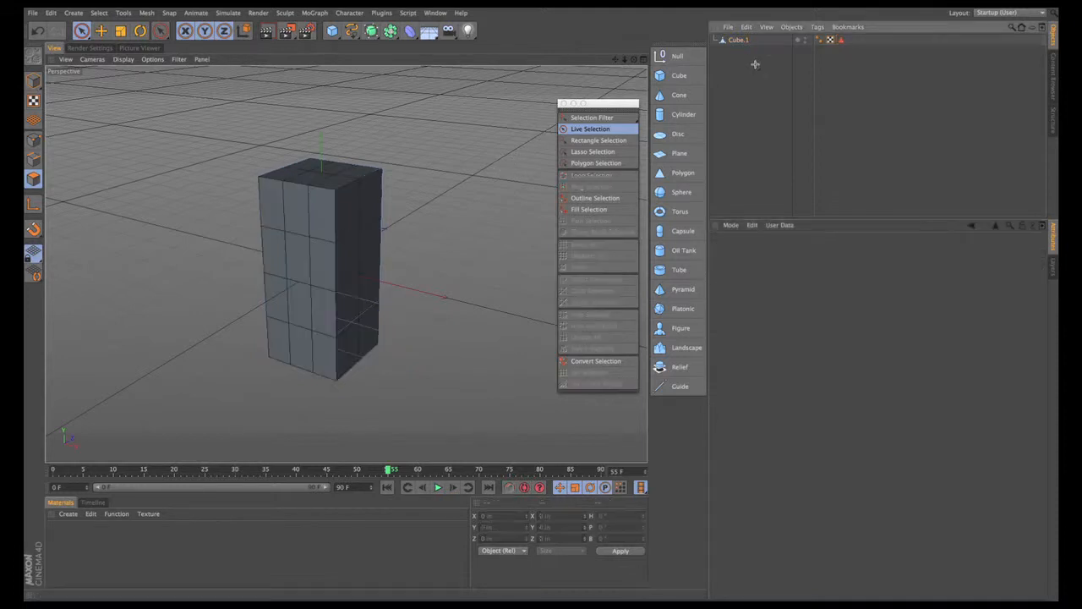
pyautogui.click(560, 102)
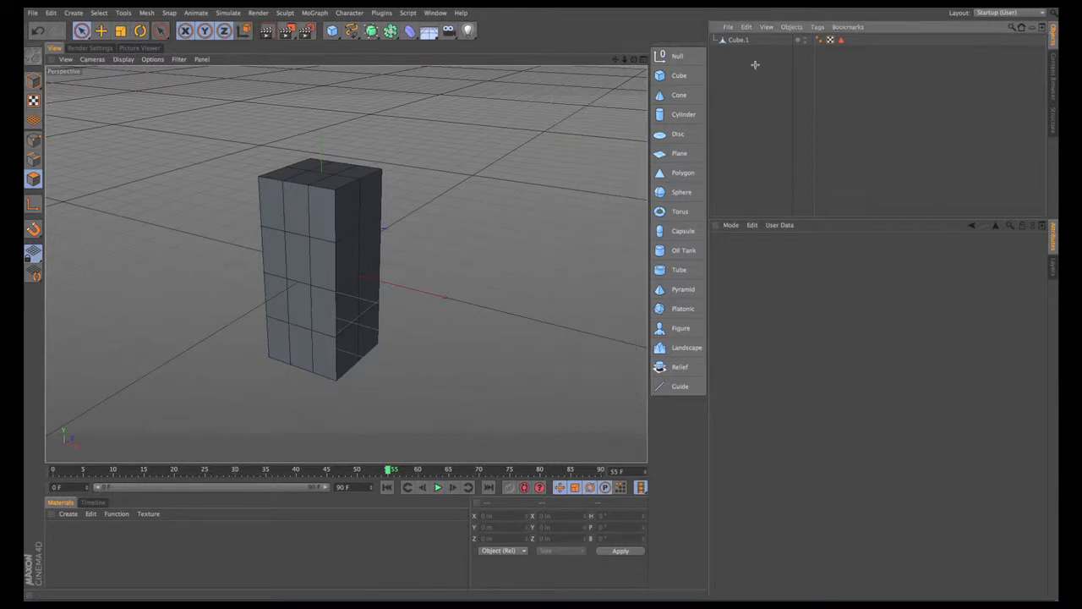
pyautogui.click(840, 41)
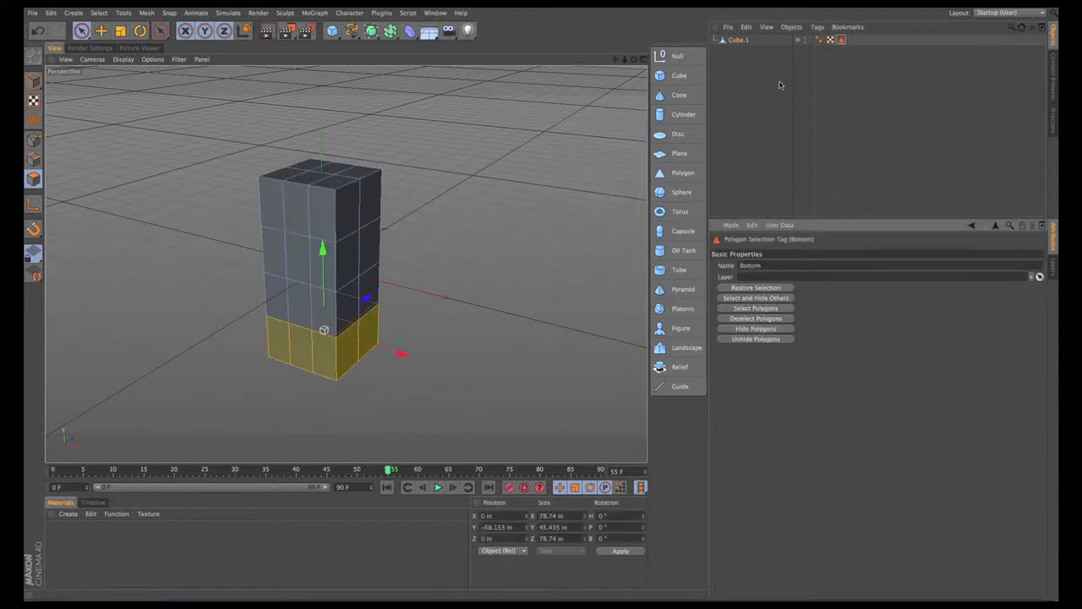
# Step: Delete the Bottom polygon selection tag from the cube
pyautogui.keyDown('alt'); pyautogui.moveTo(427, 278); pyautogui.dragTo(452, 252); pyautogui.keyUp('alt')
pyautogui.press('Delete')
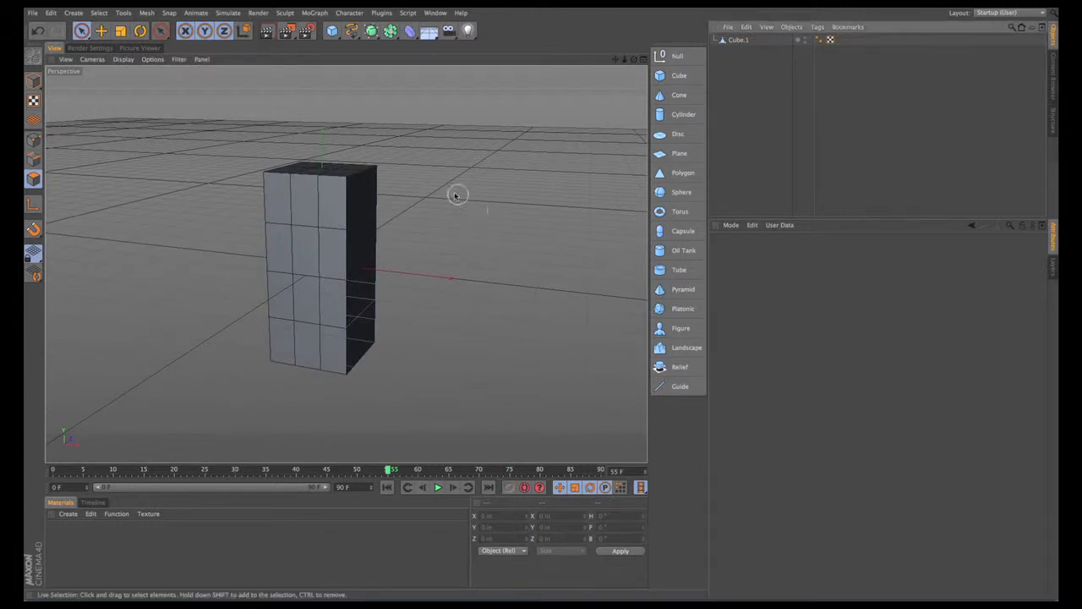
pyautogui.keyDown('alt'); pyautogui.moveTo(454, 194); pyautogui.dragTo(433, 185); pyautogui.keyUp('alt')
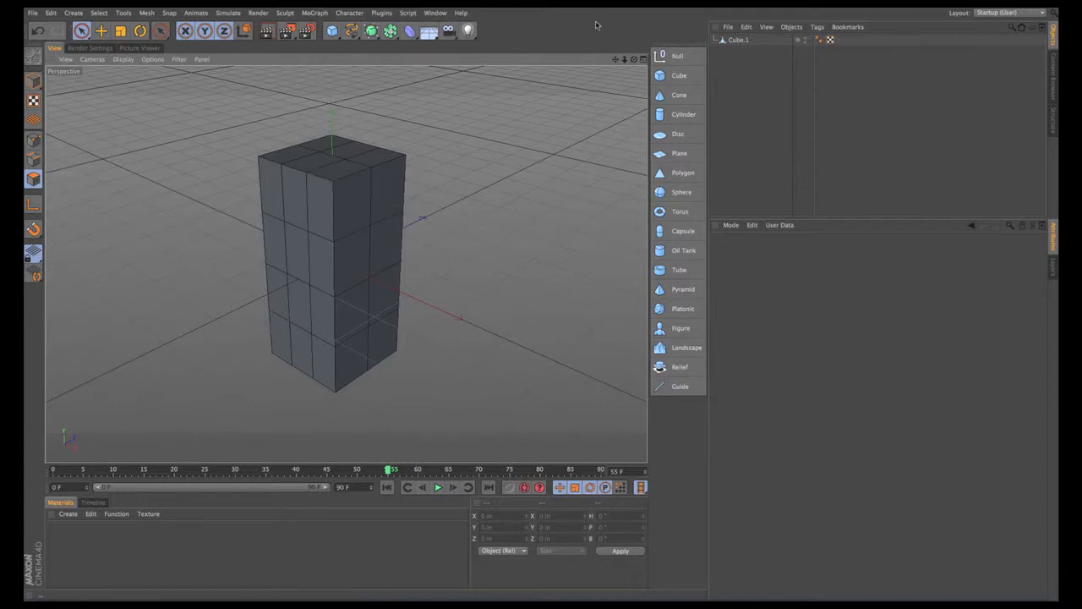
# Step: Enable Only Select Visible Elements for Live Selection at radius 11, add upper side polygons on the cube, and clear the selection
pyautogui.click(735, 40)
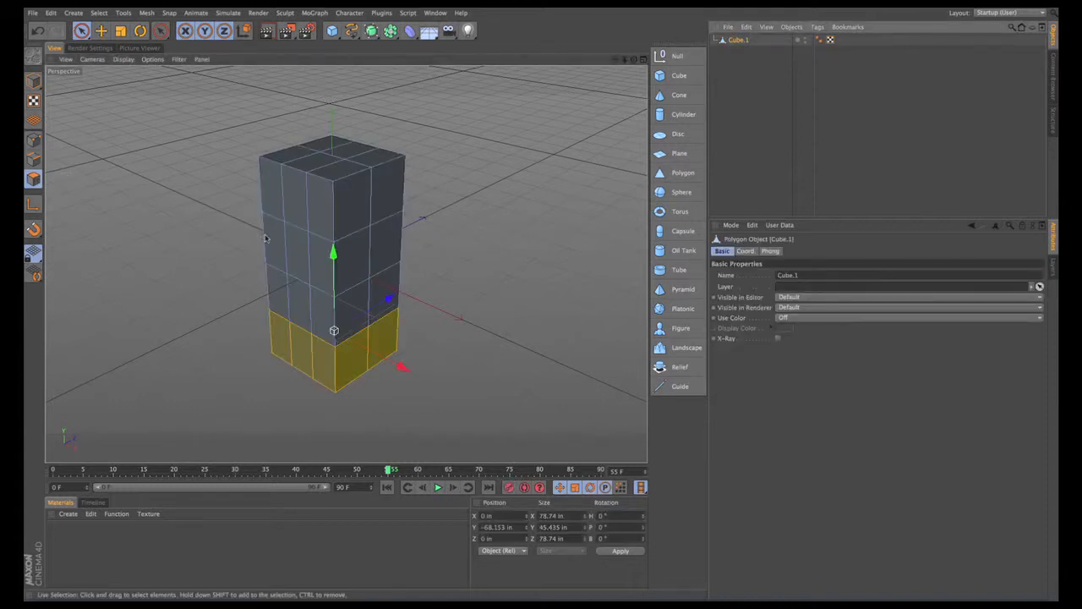
pyautogui.click(82, 27)
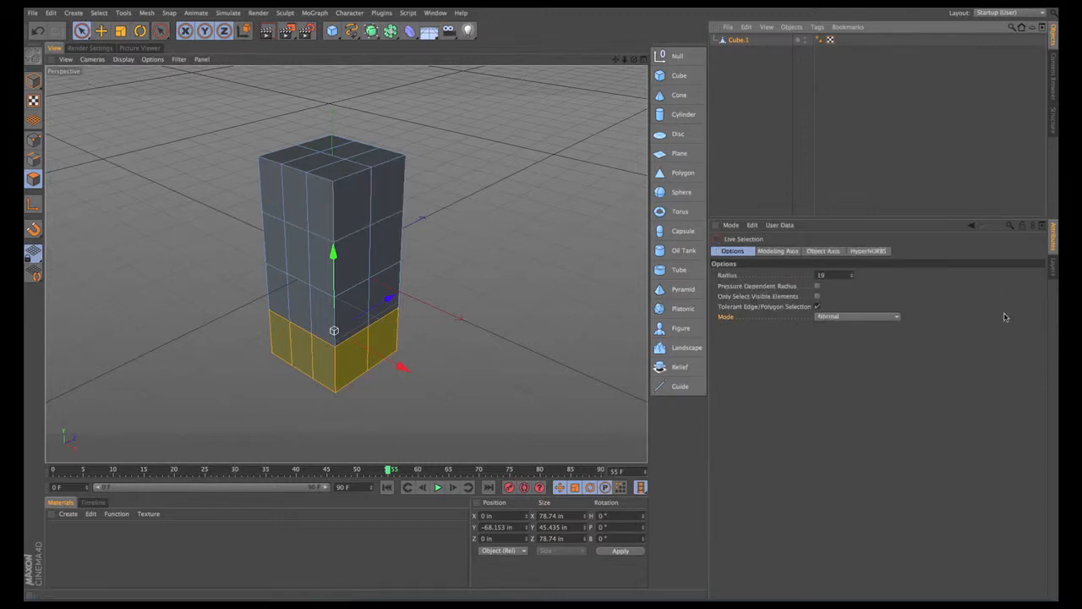
pyautogui.click(819, 297)
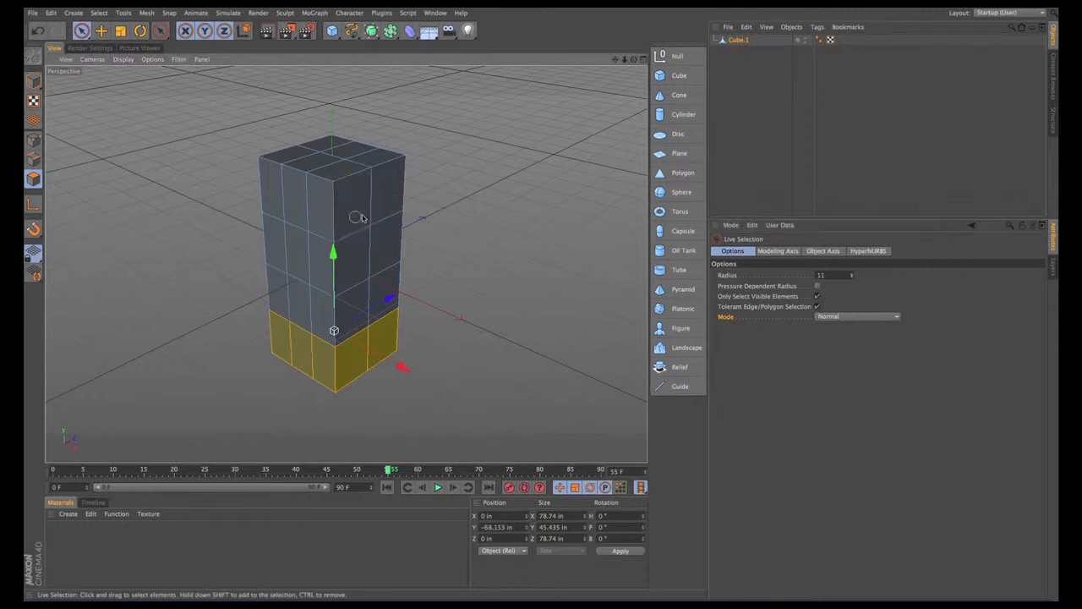
pyautogui.keyDown('shift'); pyautogui.moveTo(362, 217); pyautogui.dragTo(389, 204); pyautogui.keyUp('shift')
pyautogui.keyDown('alt'); pyautogui.moveTo(470, 331); pyautogui.dragTo(503, 298); pyautogui.keyUp('alt')
pyautogui.click(504, 297)
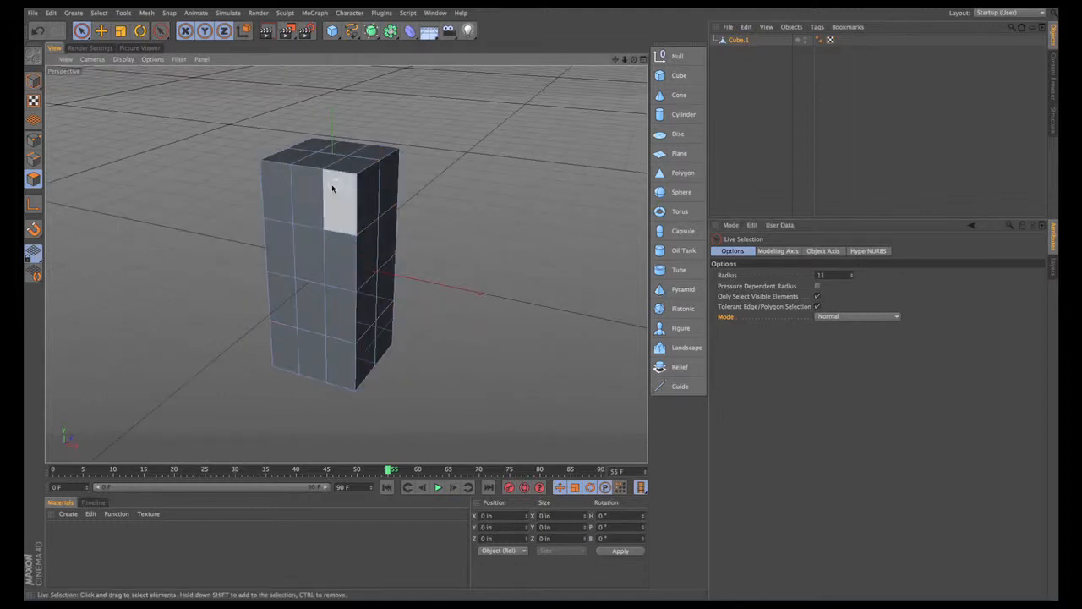
# Step: Select the two top-row polygons on one side of the cube and the two second-row polygons on the opposite side
pyautogui.moveTo(367, 200); pyautogui.dragTo(387, 193)
pyautogui.keyDown('alt'); pyautogui.moveTo(390, 298); pyautogui.dragTo(544, 318); pyautogui.keyUp('alt')
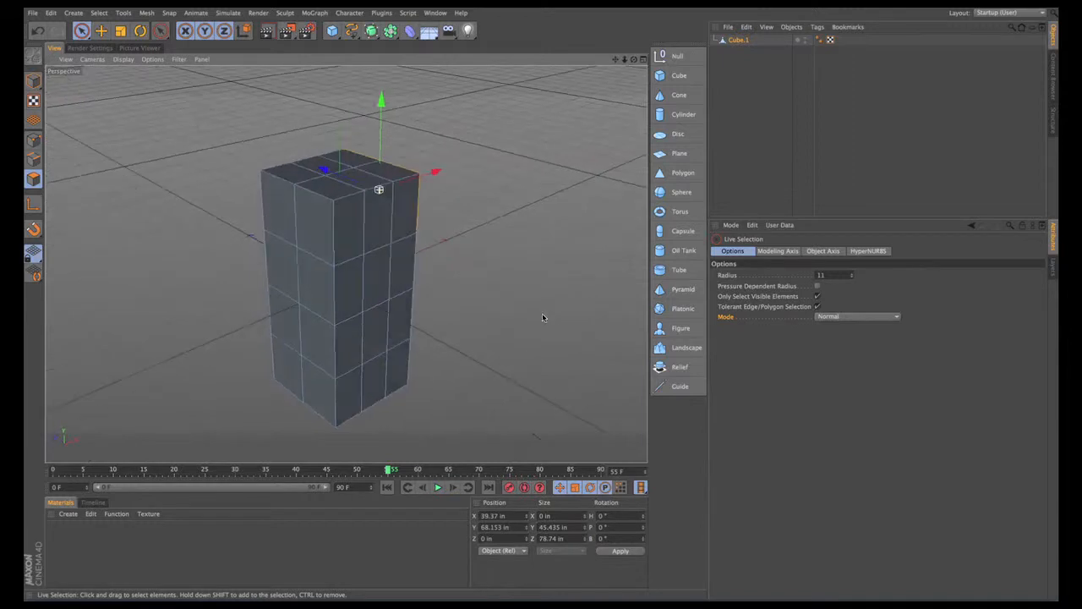
pyautogui.moveTo(309, 292); pyautogui.dragTo(285, 280)
pyautogui.keyDown('alt'); pyautogui.moveTo(490, 295); pyautogui.dragTo(236, 284); pyautogui.keyUp('alt')
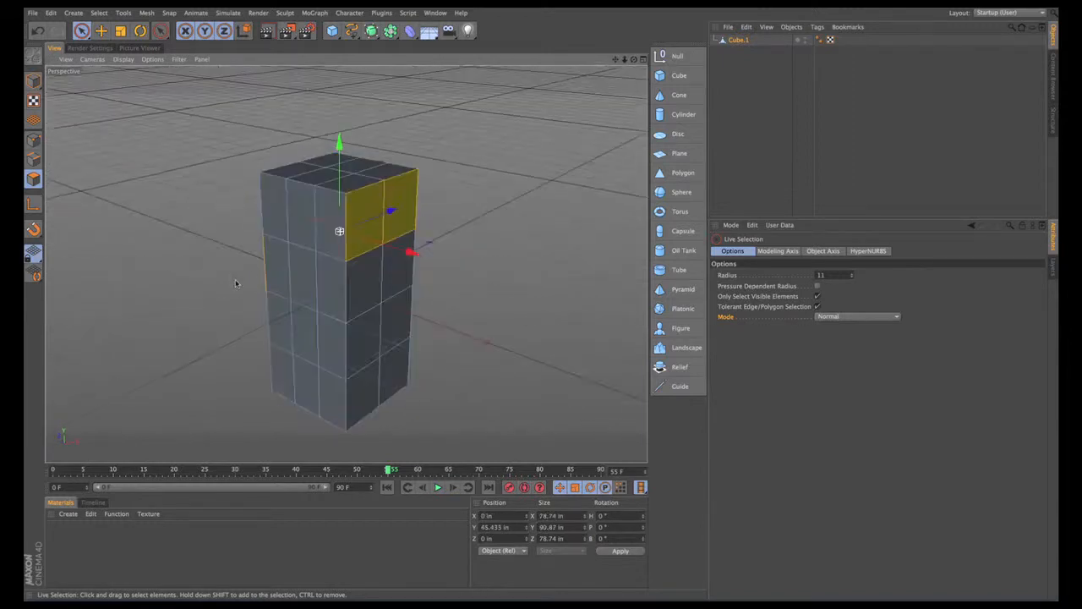
# Step: Extrude the selected side polygons outward twice, the second time by about 22.6 in
pyautogui.rightClick(484, 158)
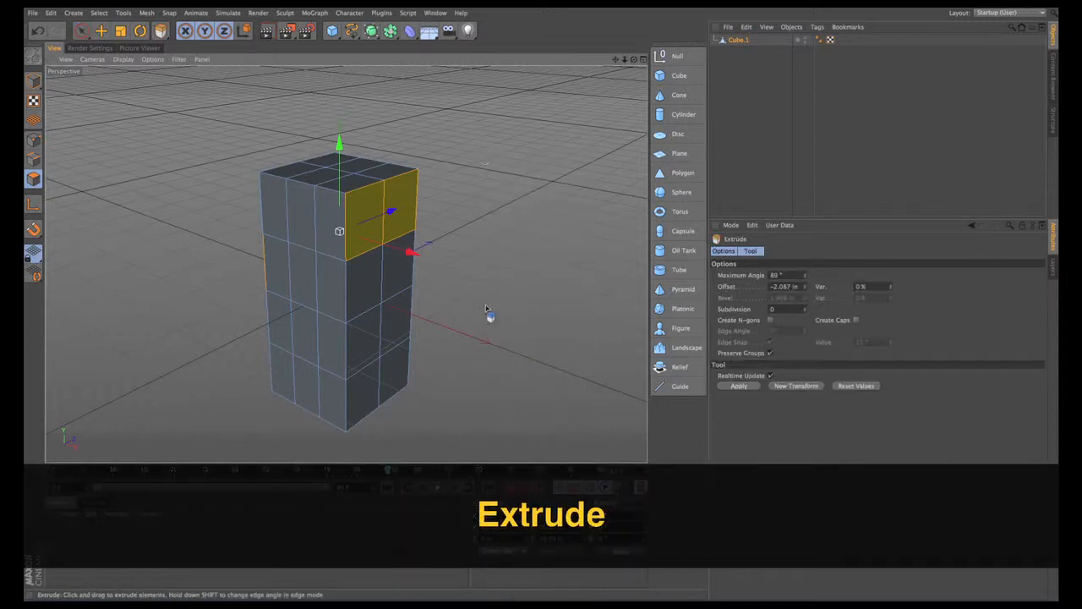
pyautogui.keyDown('alt'); pyautogui.moveTo(477, 295); pyautogui.dragTo(502, 296); pyautogui.keyUp('alt')
pyautogui.keyDown('alt'); pyautogui.moveTo(502, 296); pyautogui.dragTo(478, 252, button='middle'); pyautogui.keyUp('alt')
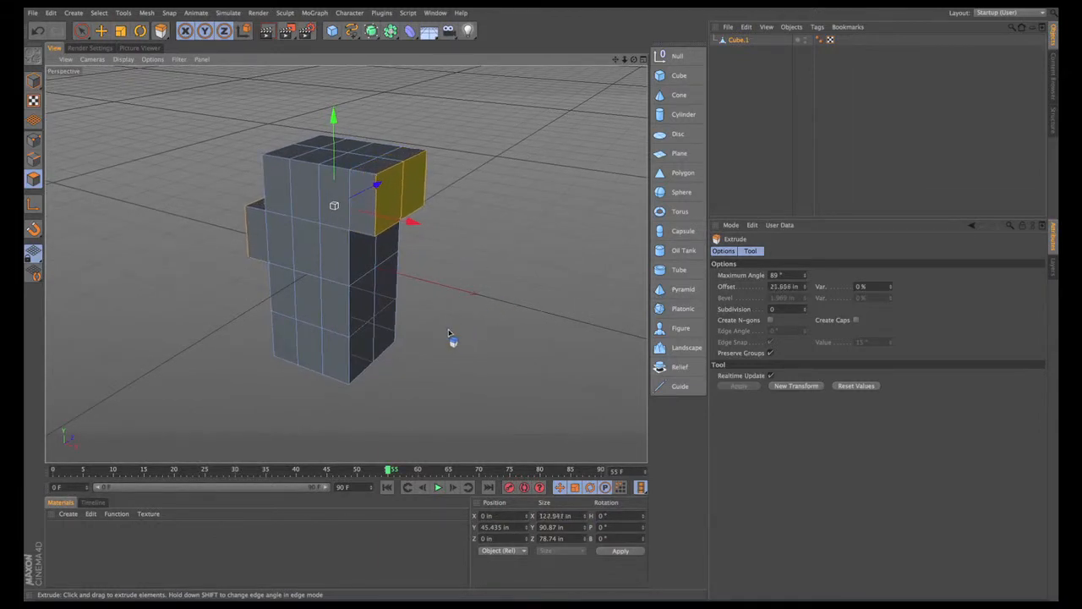
pyautogui.moveTo(454, 334)
pyautogui.keyDown('alt'); pyautogui.mouseDown()
pyautogui.moveTo(471, 343)
pyautogui.moveTo(449, 346)
pyautogui.moveTo(445, 318)
pyautogui.mouseUp(); pyautogui.keyUp('alt')
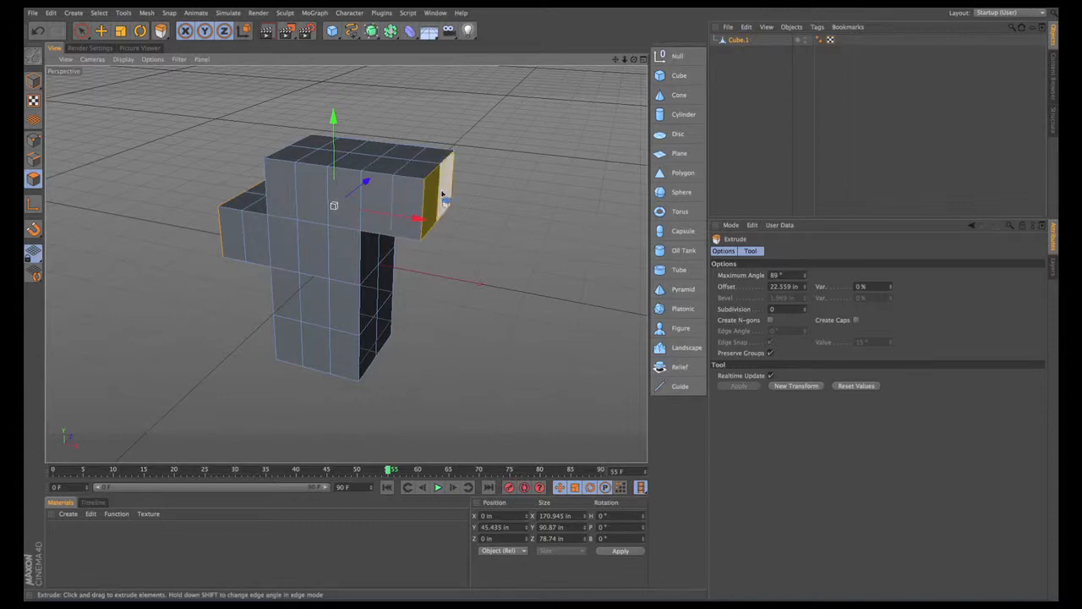
pyautogui.keyDown('alt'); pyautogui.moveTo(463, 354); pyautogui.dragTo(510, 259); pyautogui.keyUp('alt')
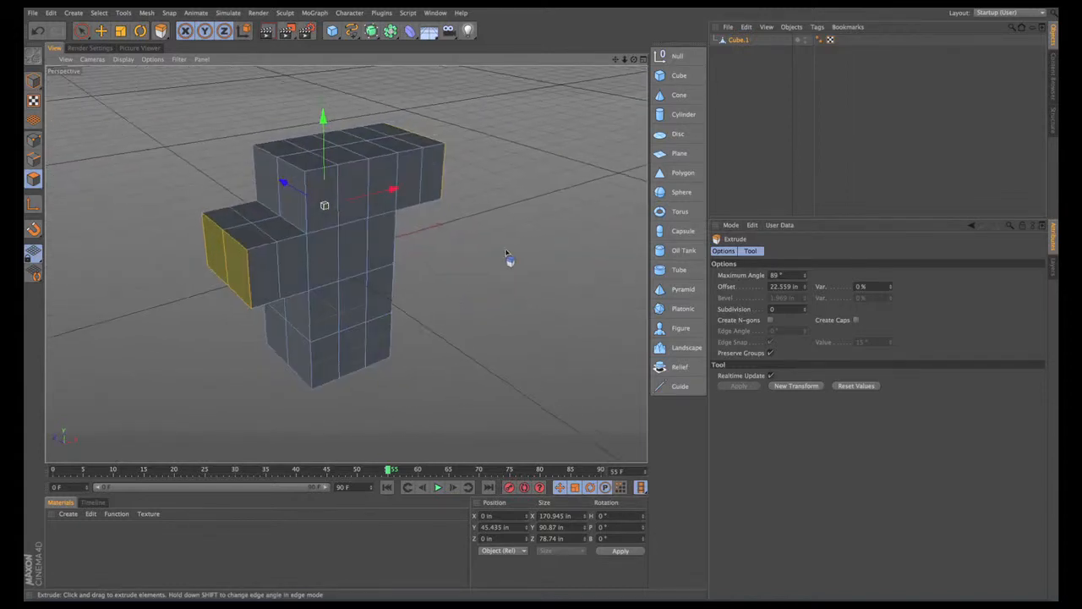
# Step: Inset the end faces of both arms by about 3.5 in with Extrude Inner
pyautogui.rightClick(498, 244)
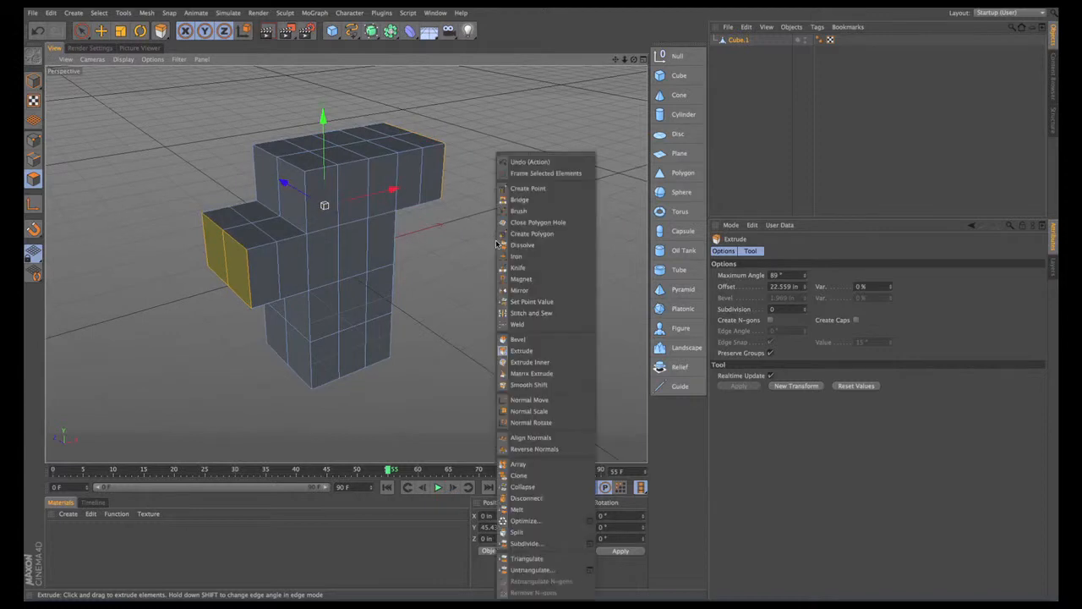
pyautogui.click(535, 367)
pyautogui.keyDown('alt'); pyautogui.moveTo(495, 309); pyautogui.dragTo(497, 269); pyautogui.keyUp('alt')
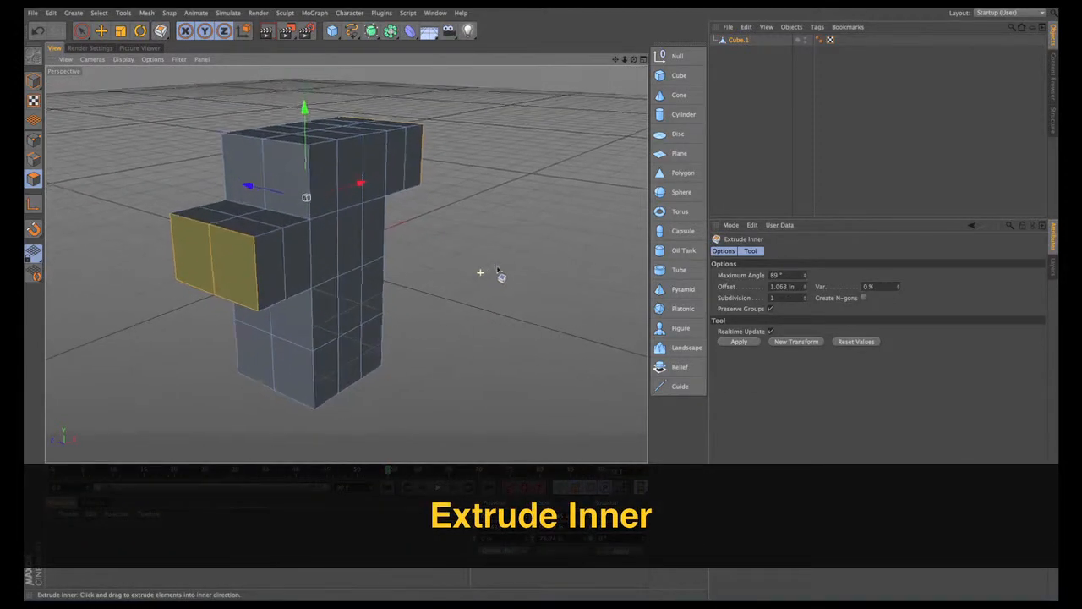
pyautogui.keyDown('alt'); pyautogui.moveTo(497, 269); pyautogui.dragTo(511, 257, button='right'); pyautogui.keyUp('alt')
pyautogui.keyDown('alt'); pyautogui.moveTo(511, 257); pyautogui.dragTo(479, 263); pyautogui.keyUp('alt')
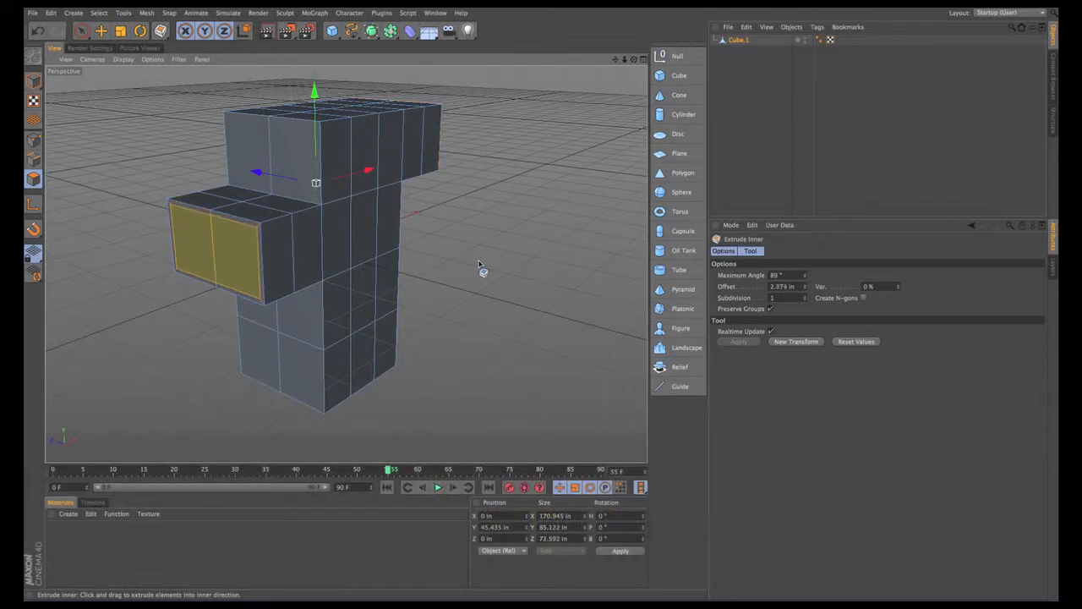
pyautogui.keyDown('alt'); pyautogui.moveTo(492, 269); pyautogui.dragTo(499, 229); pyautogui.keyUp('alt')
pyautogui.keyDown('shift'); pyautogui.click(290, 230); pyautogui.keyUp('shift')
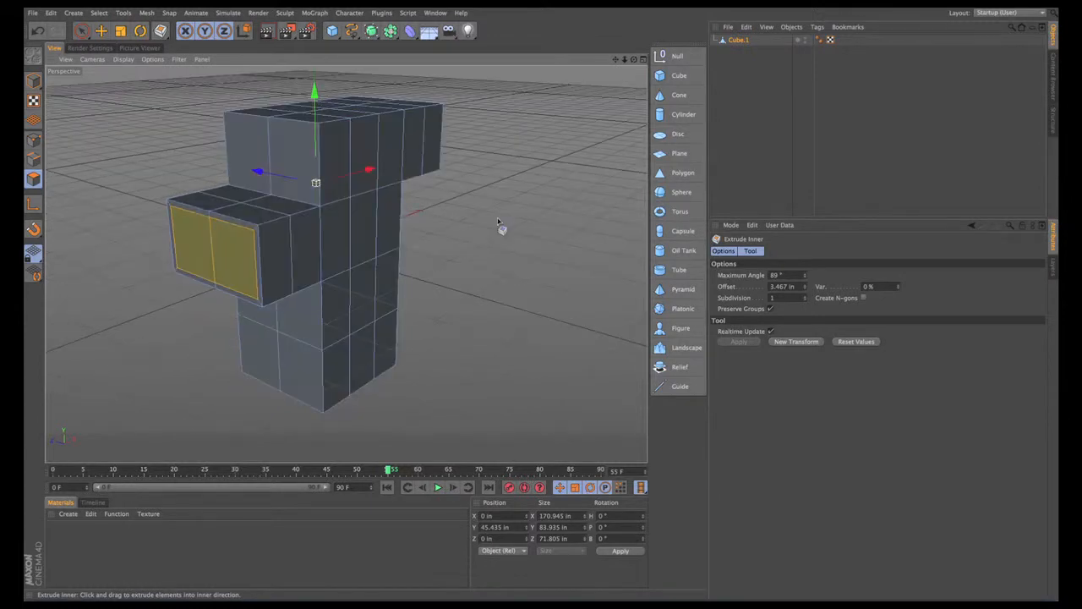
# Step: Extrude the inset end faces inward by about 3.9 in to form recesses
pyautogui.rightClick(500, 230)
pyautogui.click(526, 350)
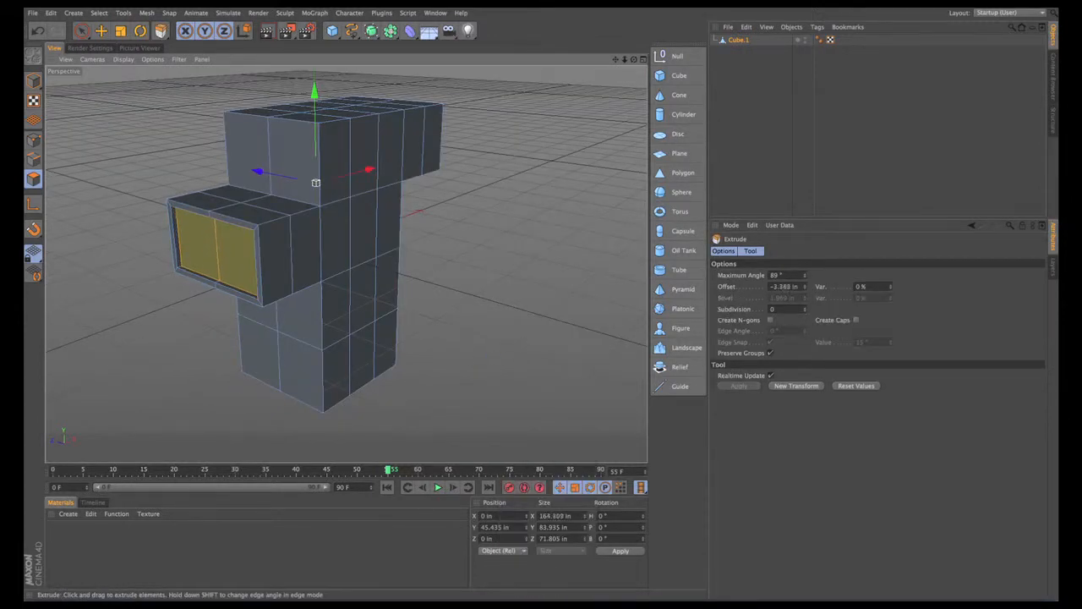
pyautogui.keyDown('alt'); pyautogui.moveTo(477, 330); pyautogui.dragTo(514, 259); pyautogui.keyUp('alt')
# Step: Inset the recessed faces about 1.4 in with Extrude Inner and extrude them inward by about 1.1 in
pyautogui.rightClick(513, 224)
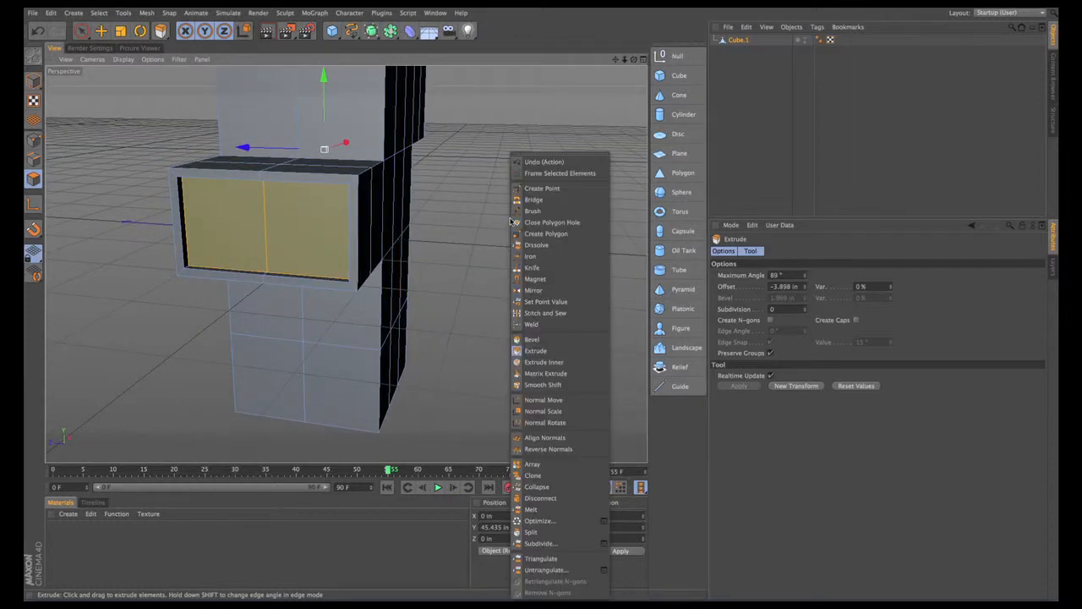
pyautogui.click(559, 361)
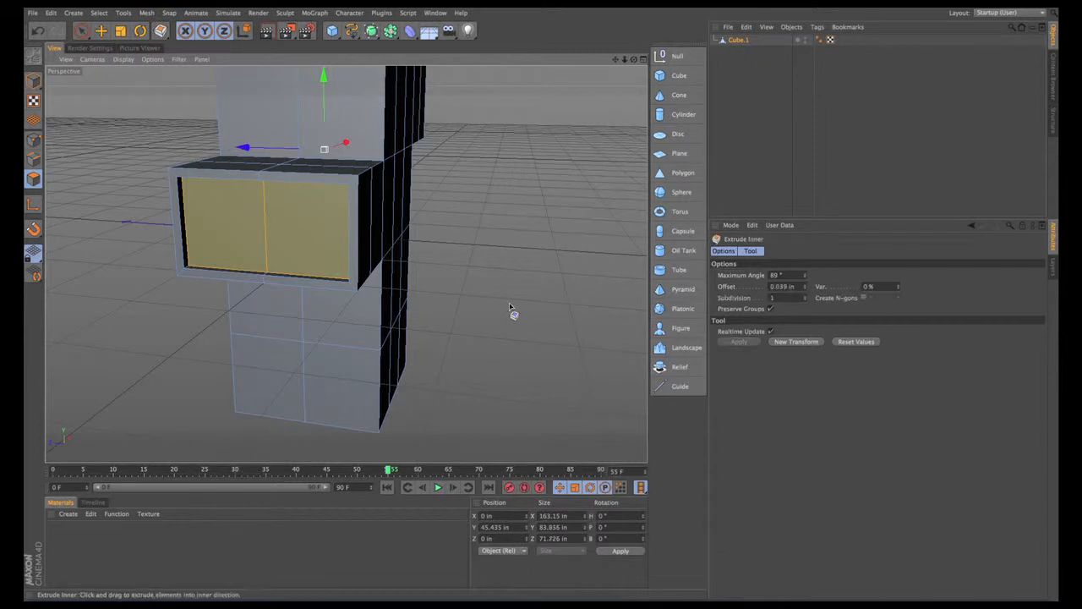
pyautogui.rightClick(496, 253)
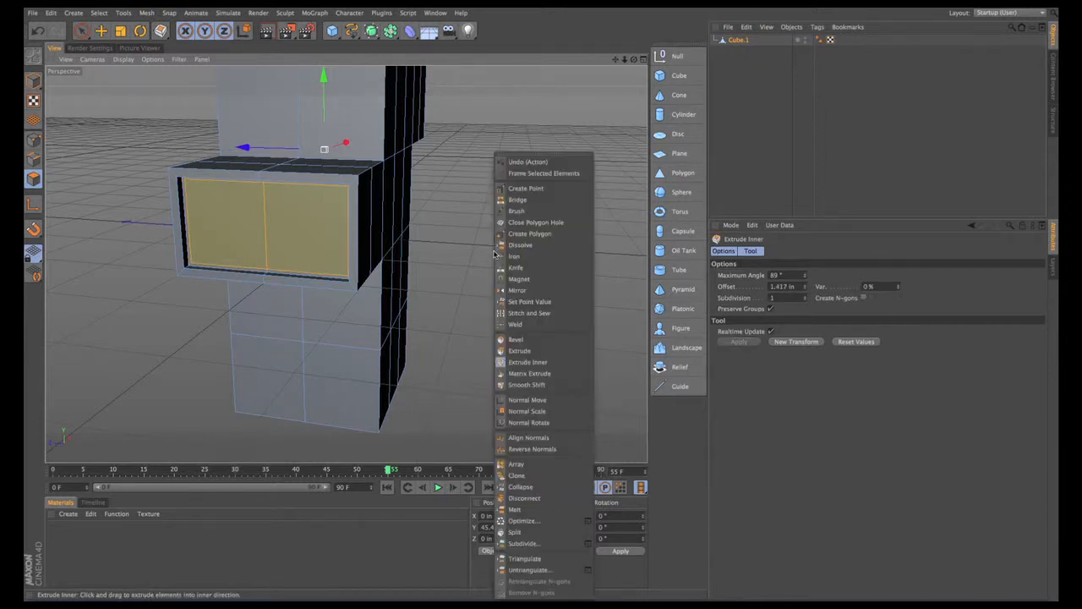
pyautogui.click(541, 350)
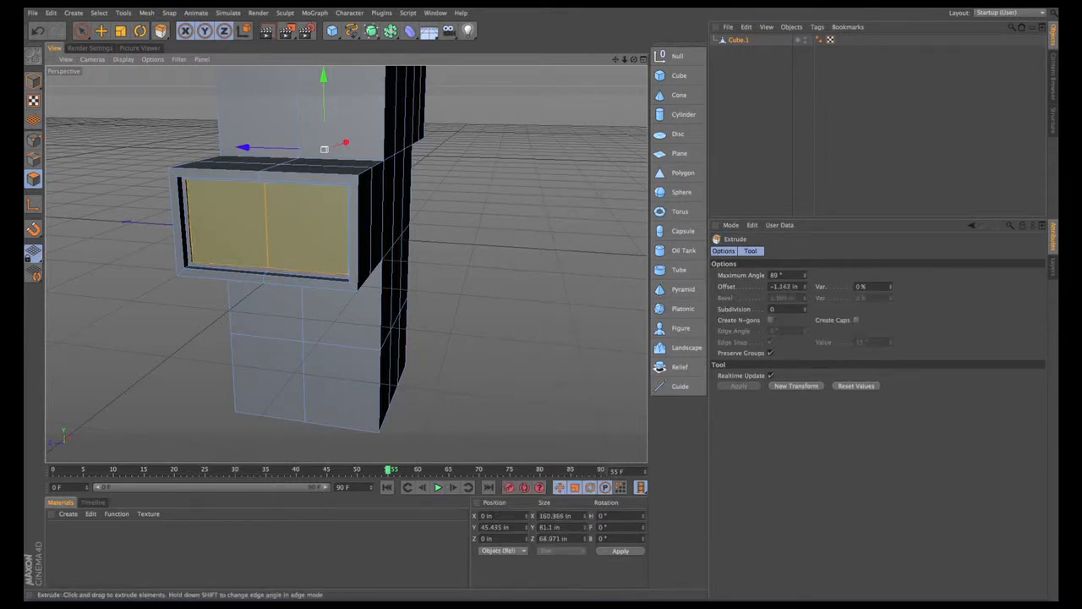
# Step: Select the three second-row polygons on the cube's front between the arms and extrude them outward about 25 in
pyautogui.keyDown('alt'); pyautogui.moveTo(510, 296); pyautogui.dragTo(418, 278); pyautogui.keyUp('alt')
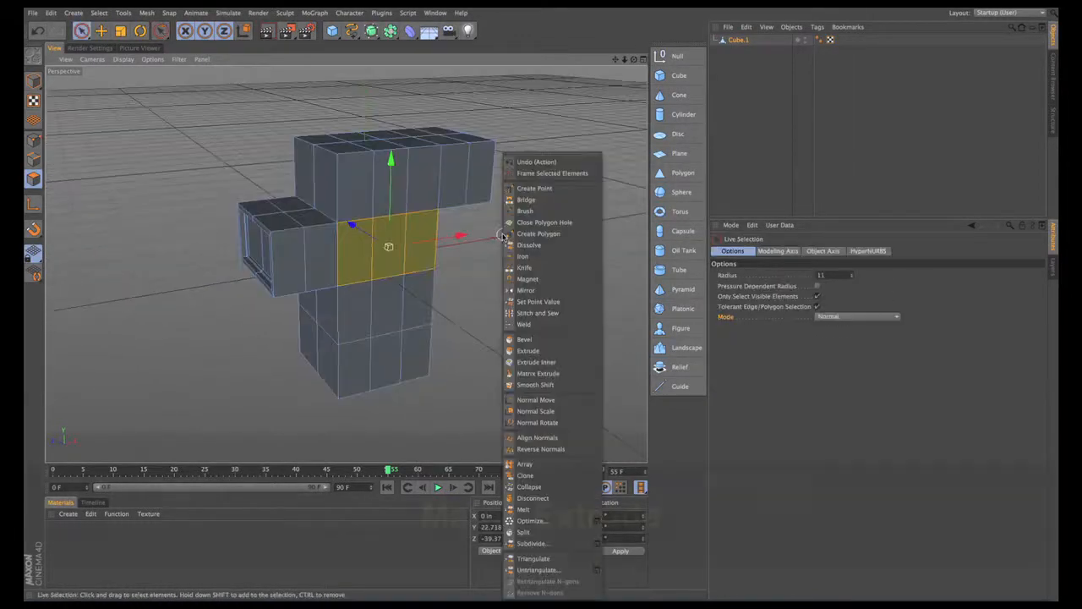
pyautogui.click(545, 350)
pyautogui.moveTo(529, 338); pyautogui.dragTo(530, 338)
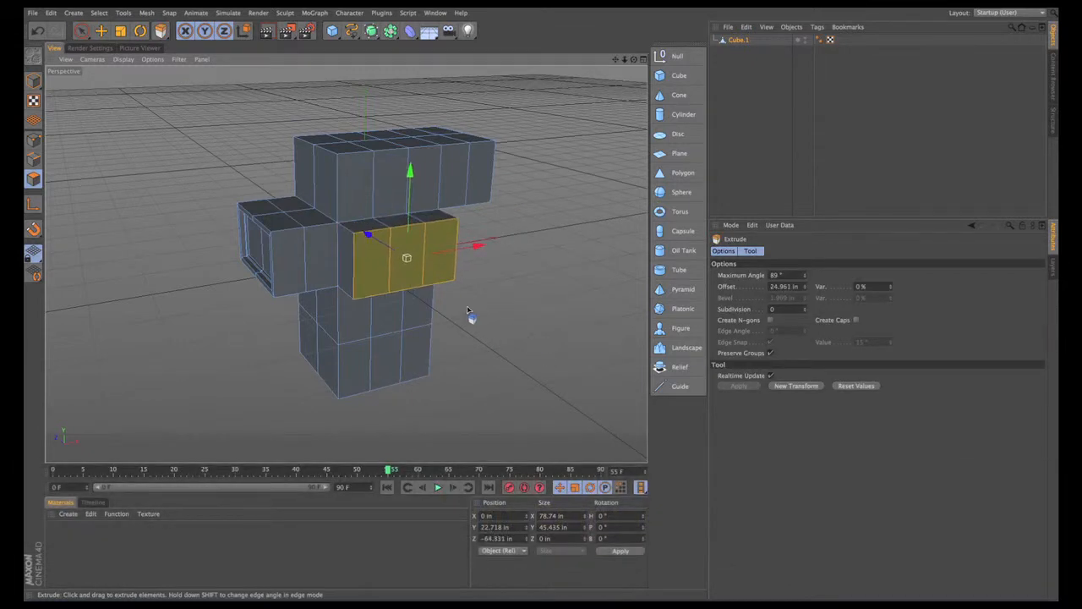
pyautogui.keyDown('alt'); pyautogui.moveTo(468, 310); pyautogui.dragTo(509, 293); pyautogui.keyUp('alt')
# Step: Try an 8-step Matrix Extrude on the three extruded front polygons, and undo it
pyautogui.rightClick(508, 294)
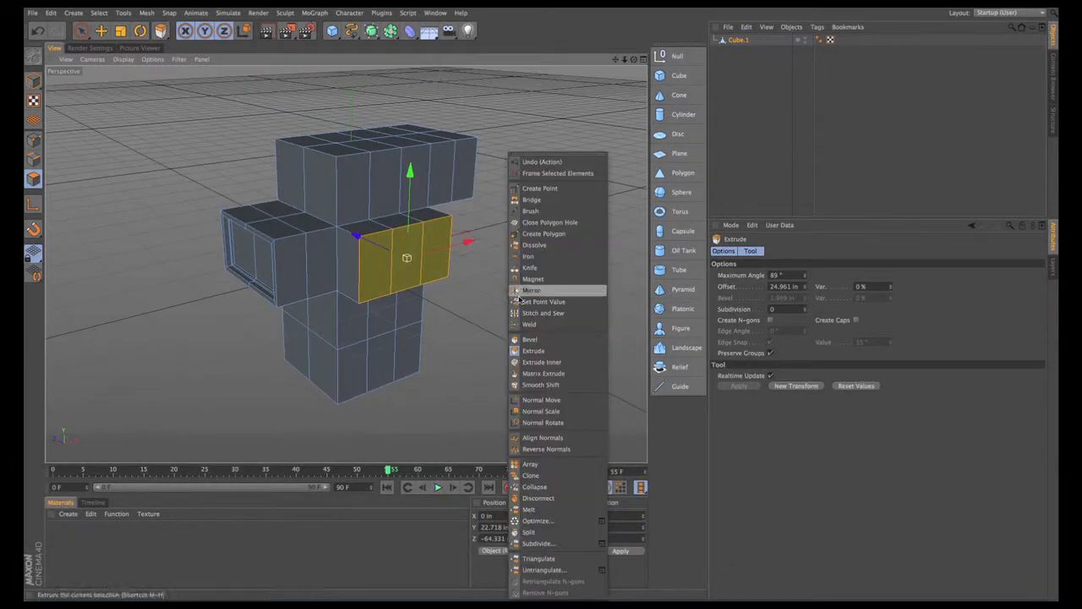
pyautogui.click(548, 373)
pyautogui.moveTo(494, 331)
pyautogui.keyDown('alt'); pyautogui.mouseDown()
pyautogui.moveTo(541, 320)
pyautogui.moveTo(502, 320)
pyautogui.mouseUp(); pyautogui.keyUp('alt')
pyautogui.moveTo(499, 372)
pyautogui.mouseDown()
pyautogui.moveTo(476, 340)
pyautogui.moveTo(519, 404)
pyautogui.moveTo(499, 372)
pyautogui.mouseUp()
pyautogui.keyDown('alt'); pyautogui.moveTo(454, 332); pyautogui.dragTo(479, 230); pyautogui.keyUp('alt')
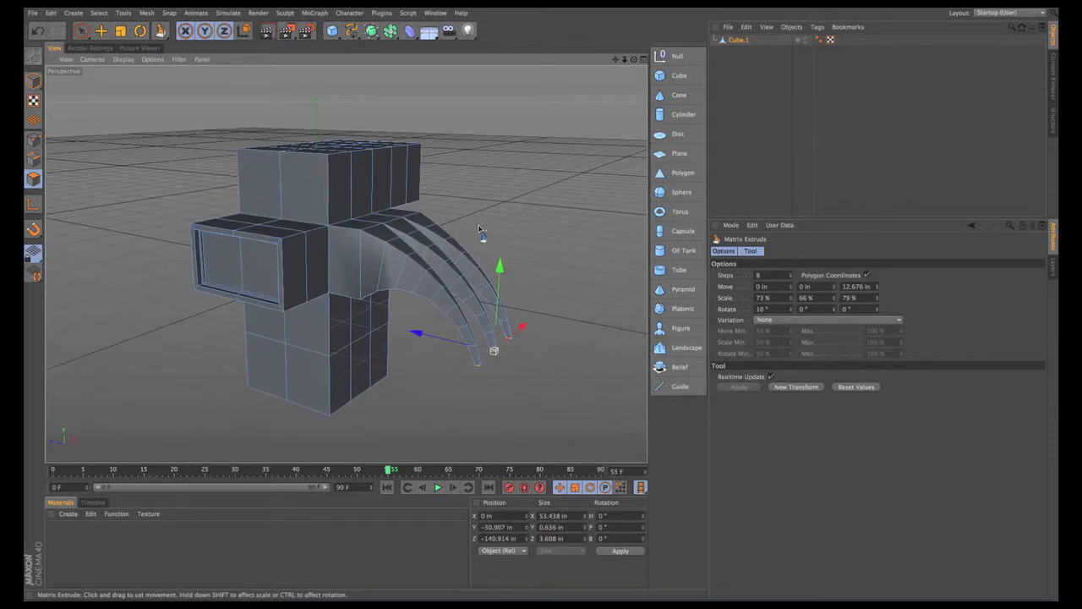
pyautogui.hotkey('ctrl', 'z')
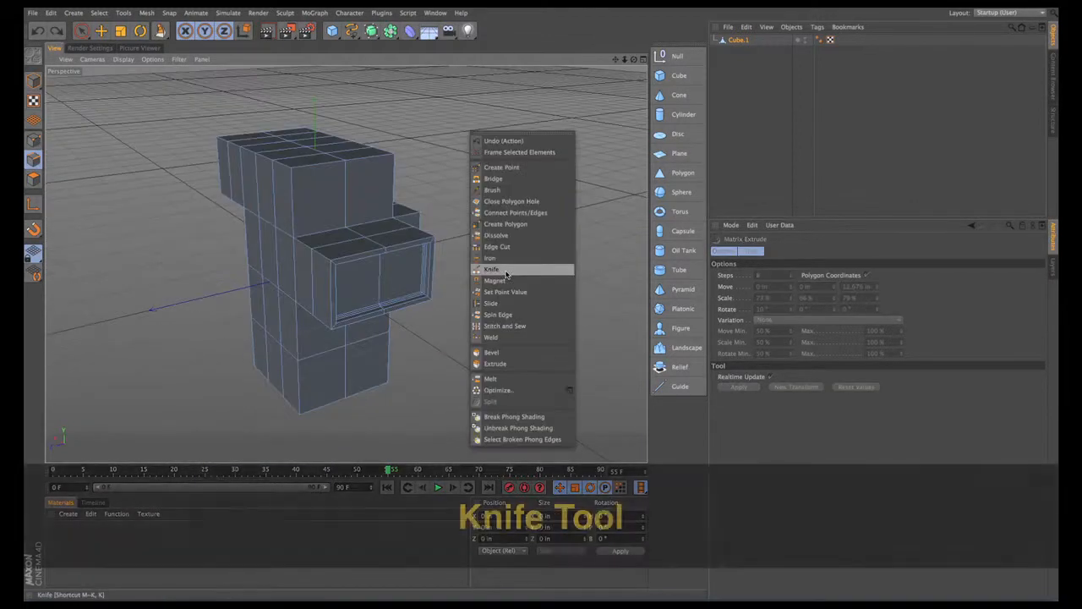
# Step: Cut horizontal edge loops around the upper arm block and the second-row blocks with the Knife in Loop mode
pyautogui.click(508, 268)
pyautogui.keyDown('alt'); pyautogui.moveTo(484, 239); pyautogui.dragTo(113, 158); pyautogui.keyUp('alt')
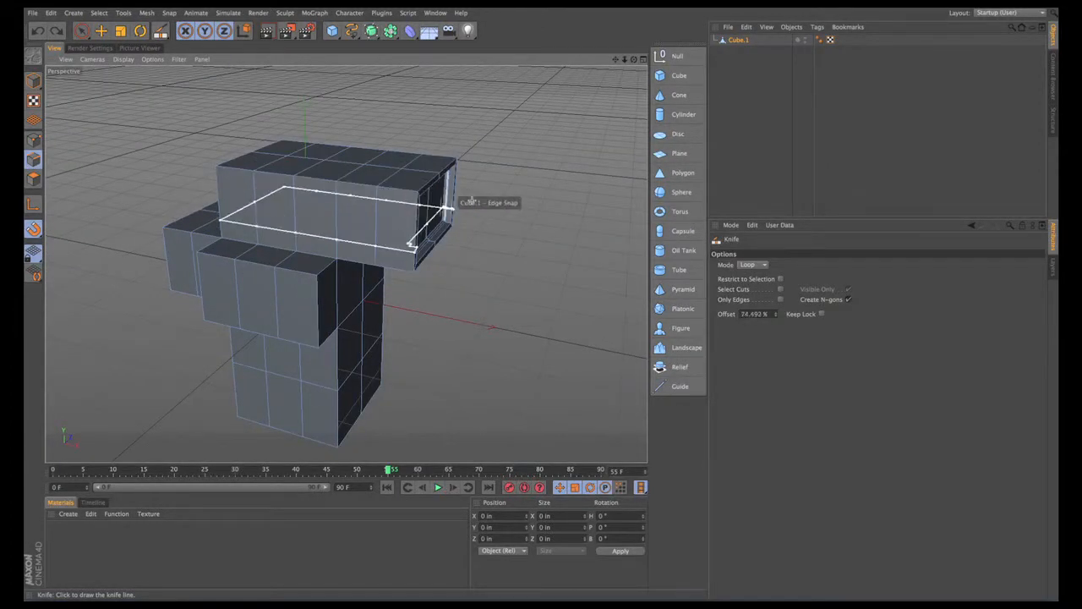
pyautogui.rightClick(511, 136)
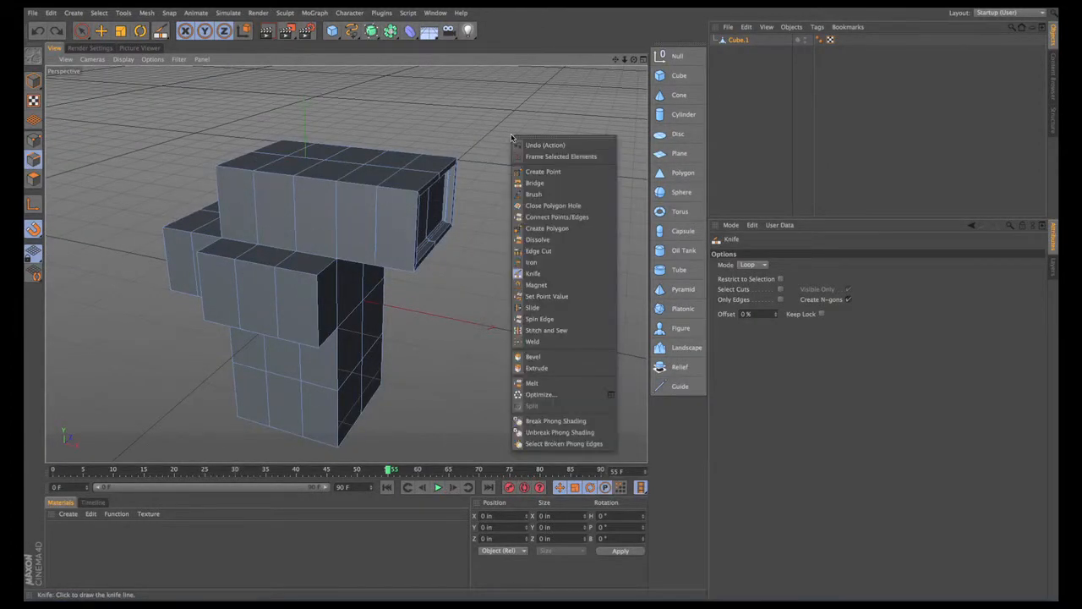
pyautogui.click(544, 273)
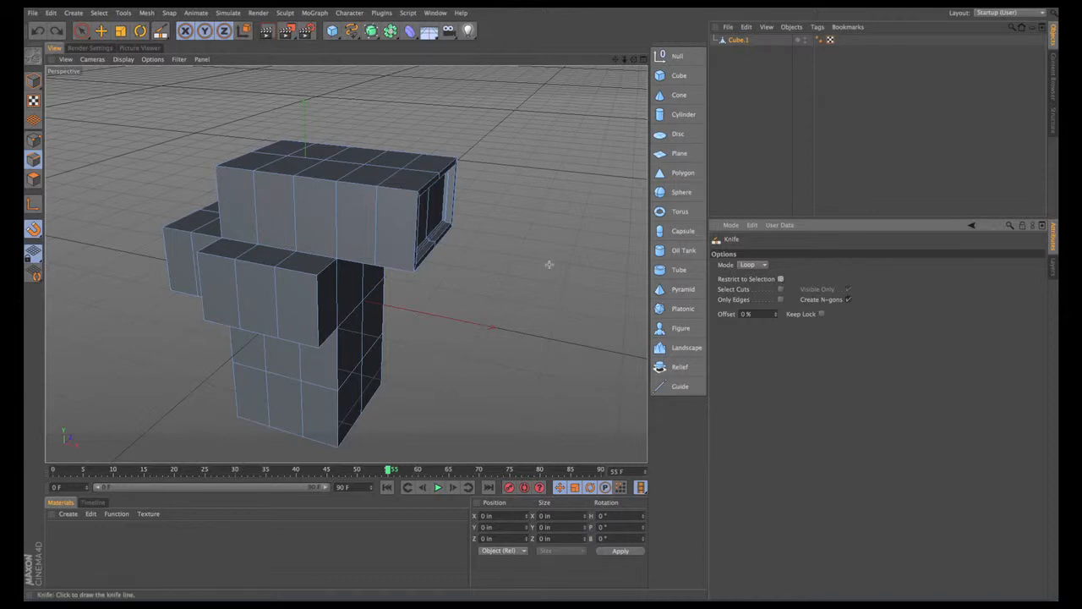
pyautogui.click(413, 211)
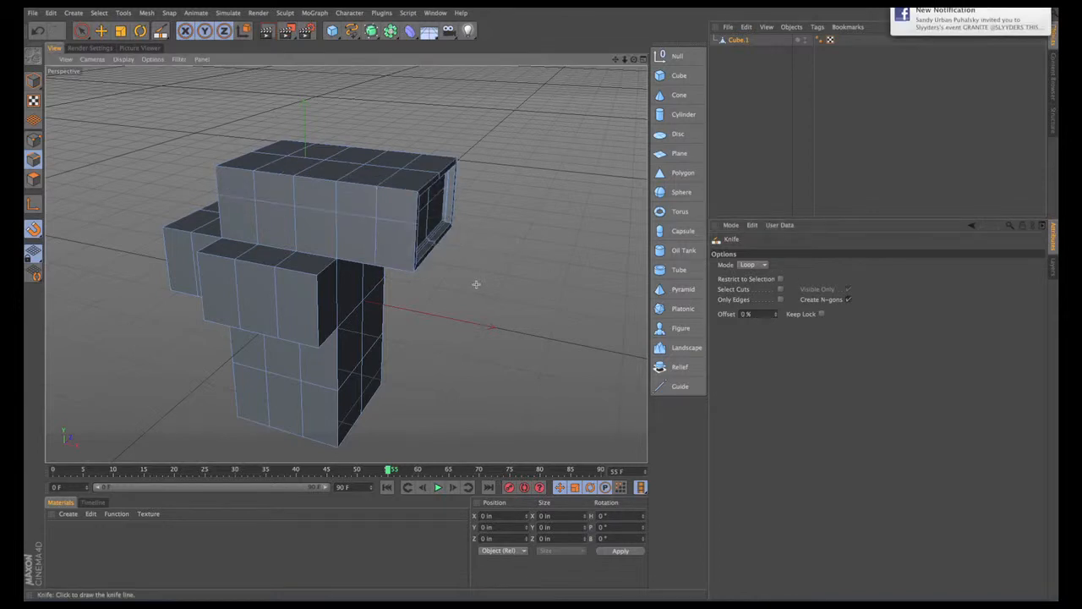
pyautogui.keyDown('alt'); pyautogui.moveTo(485, 285); pyautogui.dragTo(307, 288); pyautogui.keyUp('alt')
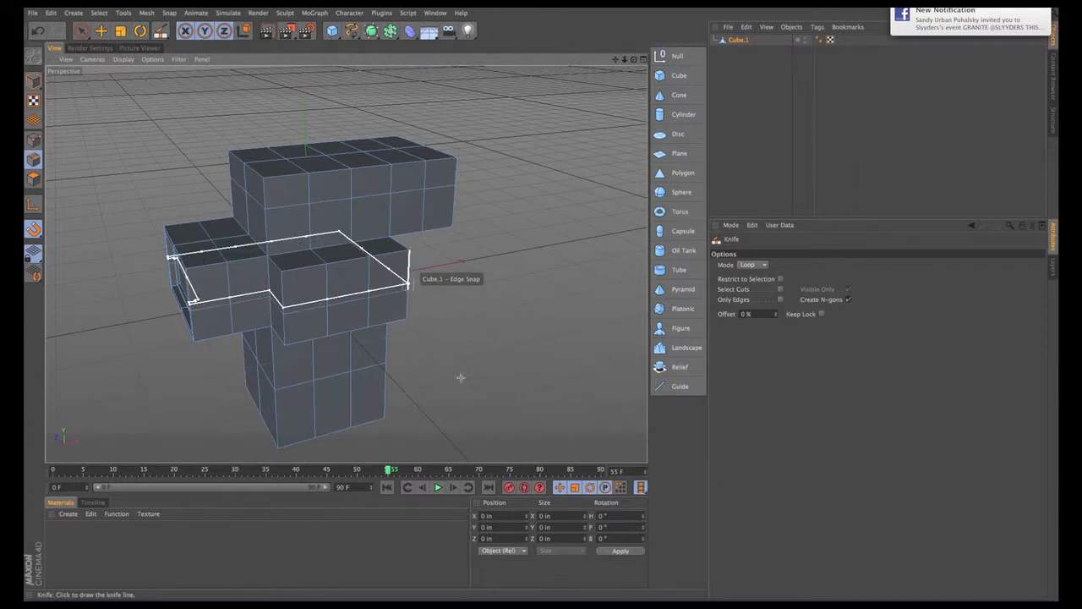
pyautogui.keyDown('alt'); pyautogui.moveTo(460, 378); pyautogui.dragTo(430, 295); pyautogui.keyUp('alt')
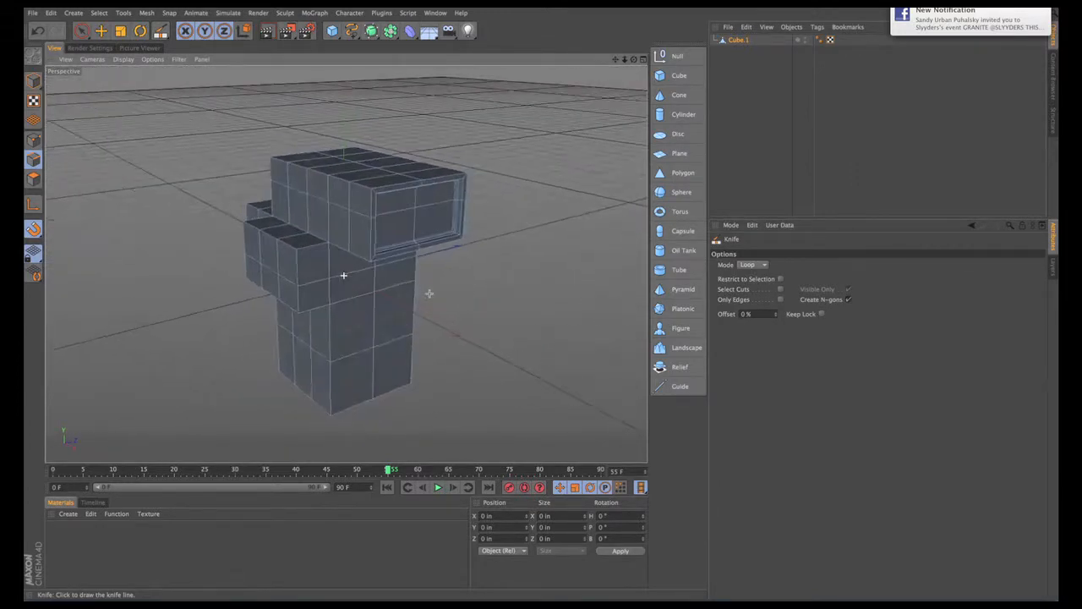
# Step: Select the middle polygon of the front's bottom row with Live Selection in polygon mode and delete it
pyautogui.click(34, 180)
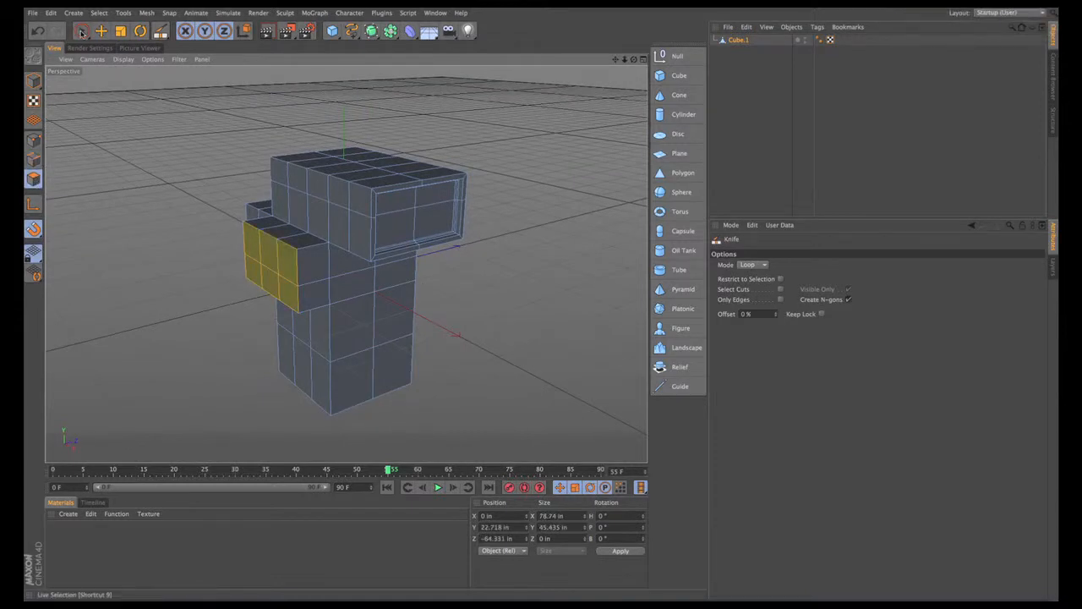
pyautogui.click(82, 31)
pyautogui.keyDown('alt'); pyautogui.moveTo(198, 294); pyautogui.dragTo(281, 320); pyautogui.keyUp('alt')
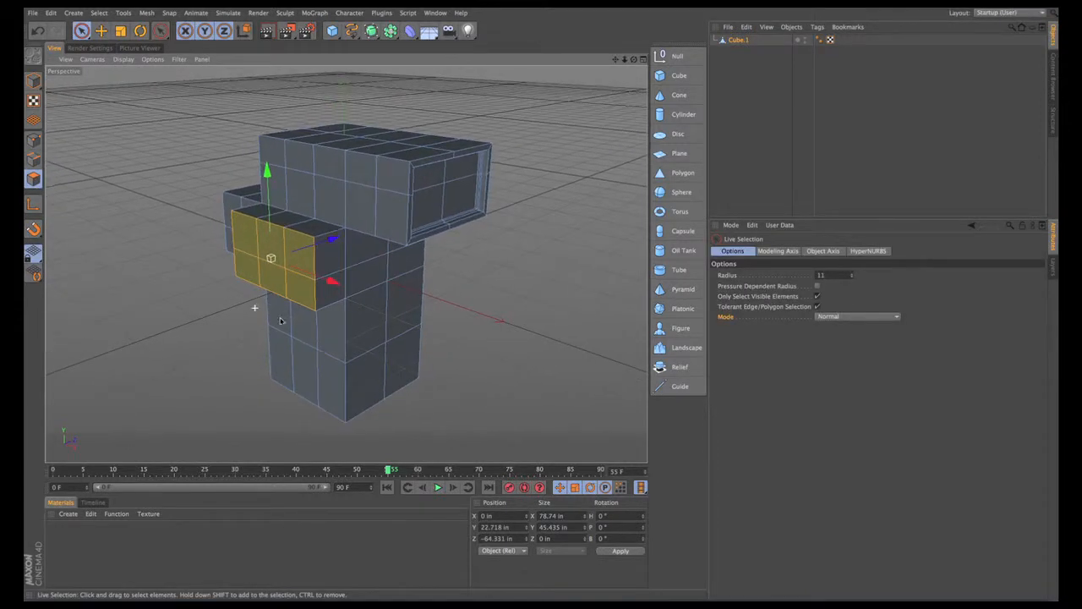
pyautogui.click(305, 369)
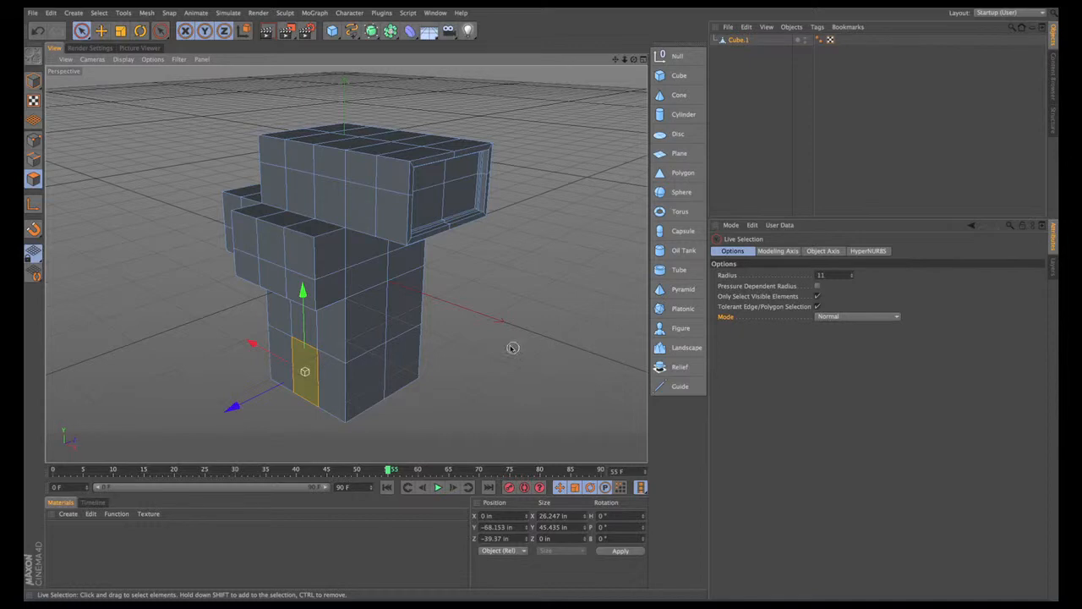
pyautogui.keyDown('alt'); pyautogui.moveTo(512, 348); pyautogui.dragTo(518, 345); pyautogui.keyUp('alt')
pyautogui.press('Delete')
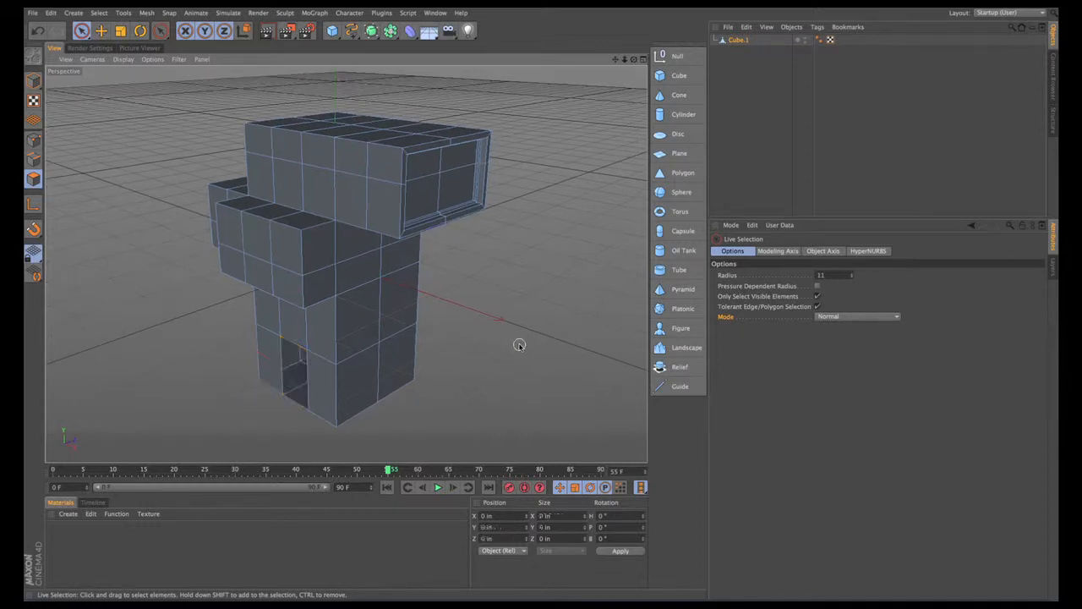
# Step: Close the hole in the front's bottom row by bridging its upper edge to its lower edge in edge mode
pyautogui.keyDown('alt'); pyautogui.moveTo(493, 284); pyautogui.dragTo(504, 219, button='middle'); pyautogui.keyUp('alt')
pyautogui.keyDown('alt'); pyautogui.moveTo(486, 245); pyautogui.dragTo(517, 237, button='right'); pyautogui.keyUp('alt')
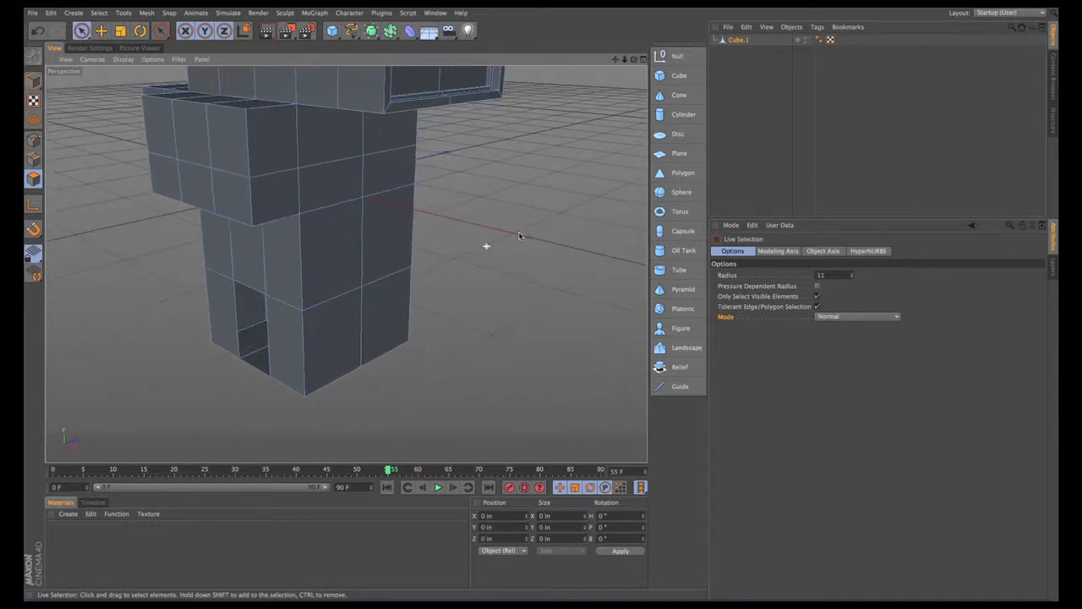
pyautogui.moveTo(510, 242)
pyautogui.keyDown('alt'); pyautogui.mouseDown()
pyautogui.moveTo(632, 217)
pyautogui.moveTo(510, 242)
pyautogui.mouseUp(); pyautogui.keyUp('alt')
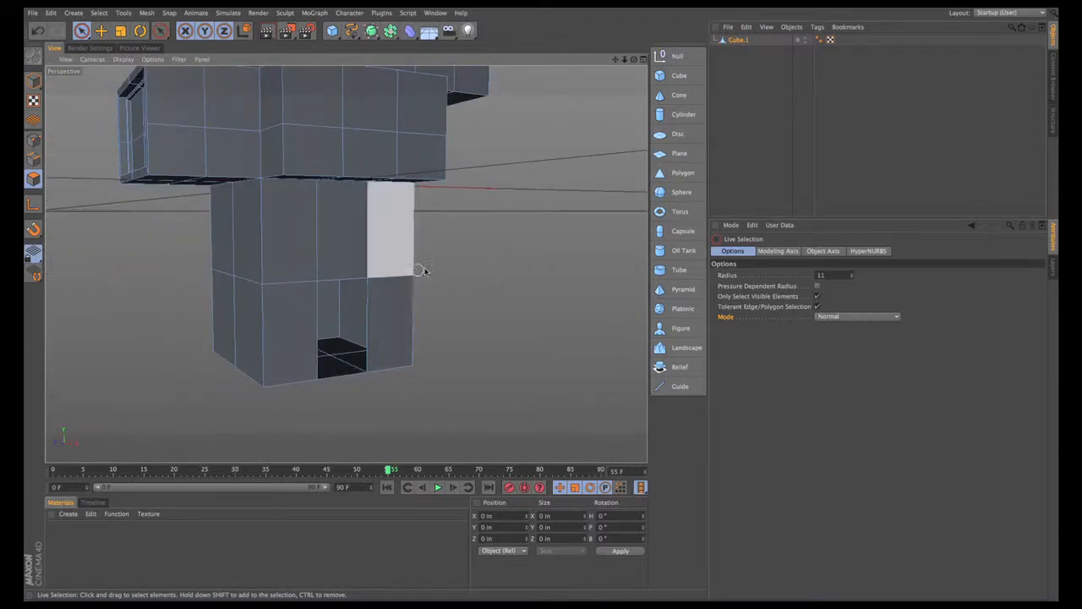
pyautogui.keyDown('alt'); pyautogui.moveTo(447, 265); pyautogui.dragTo(469, 268, button='right'); pyautogui.keyUp('alt')
pyautogui.keyDown('alt'); pyautogui.moveTo(469, 267); pyautogui.dragTo(481, 242, button='middle'); pyautogui.keyUp('alt')
pyautogui.keyDown('alt'); pyautogui.moveTo(480, 243); pyautogui.dragTo(494, 267); pyautogui.keyUp('alt')
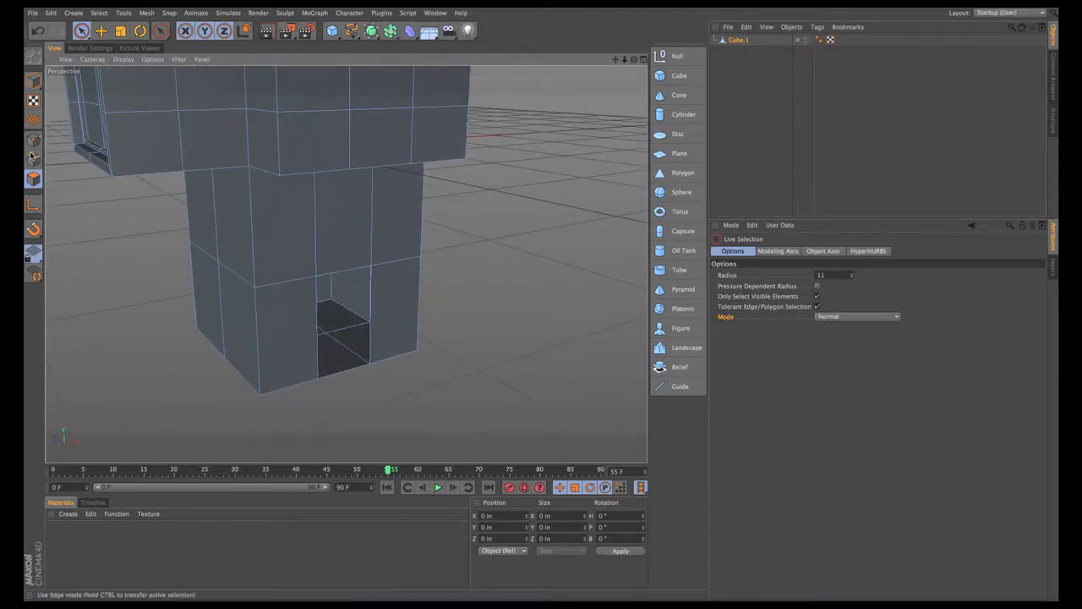
pyautogui.rightClick(497, 221)
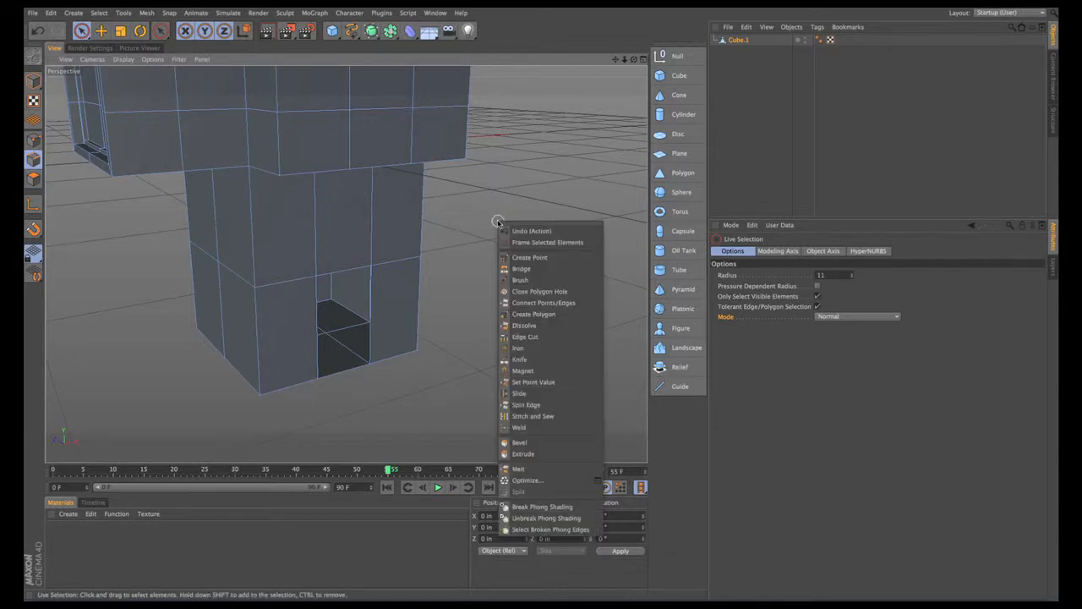
pyautogui.click(531, 268)
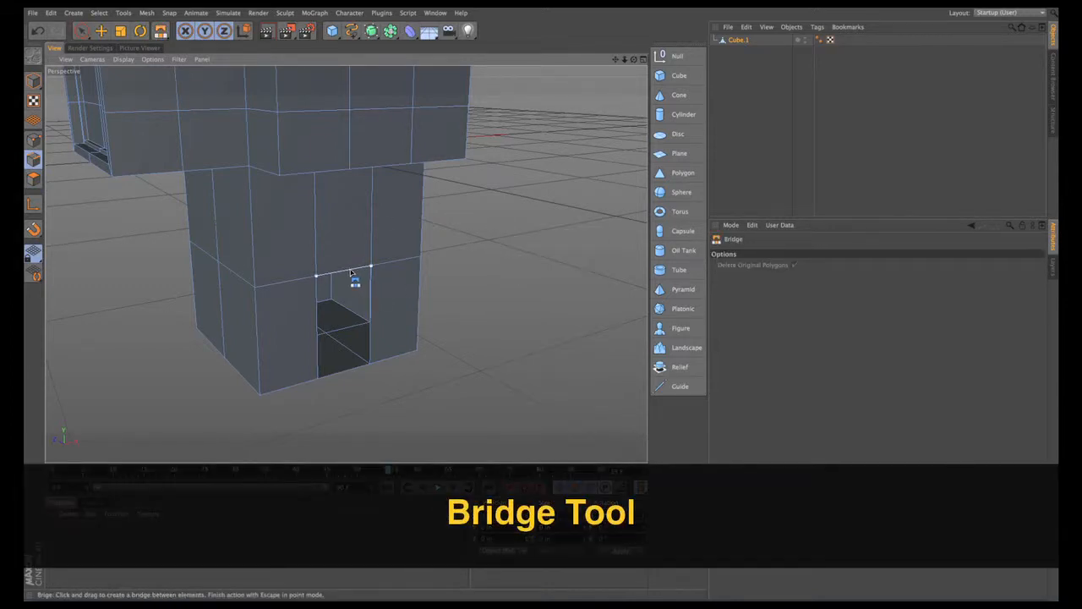
pyautogui.moveTo(351, 273); pyautogui.dragTo(339, 385)
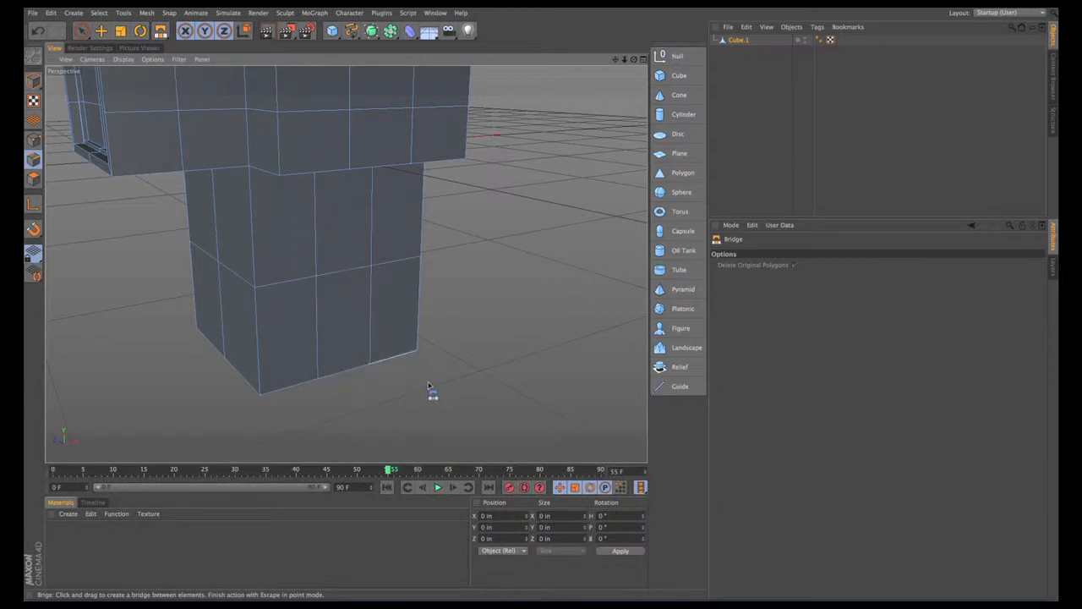
pyautogui.keyDown('alt'); pyautogui.moveTo(432, 392); pyautogui.dragTo(477, 279); pyautogui.keyUp('alt')
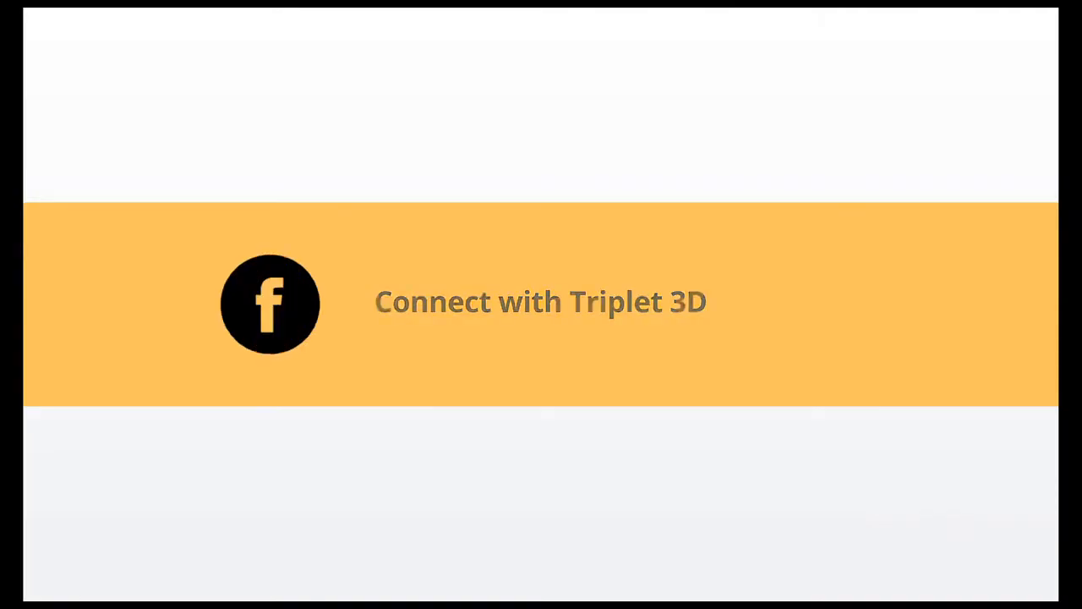